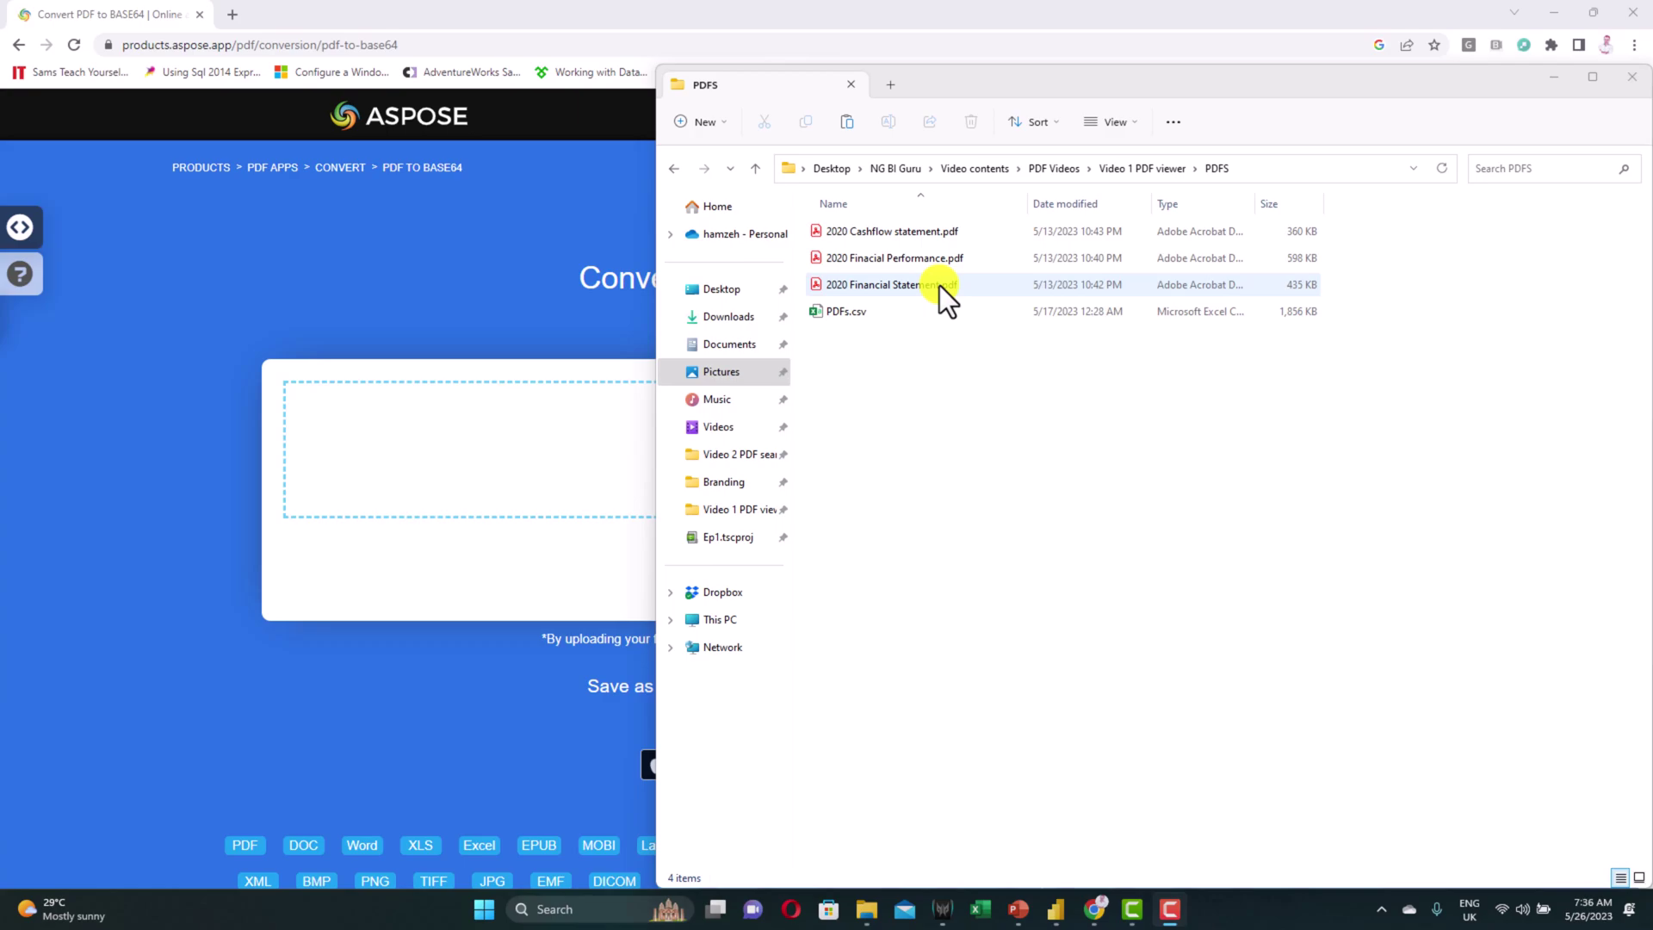
- Cancel the Open dialog and drag 2020 Cashflow statement.pdf from the PDFS folder into Aspose's drop zone
click(918, 236)
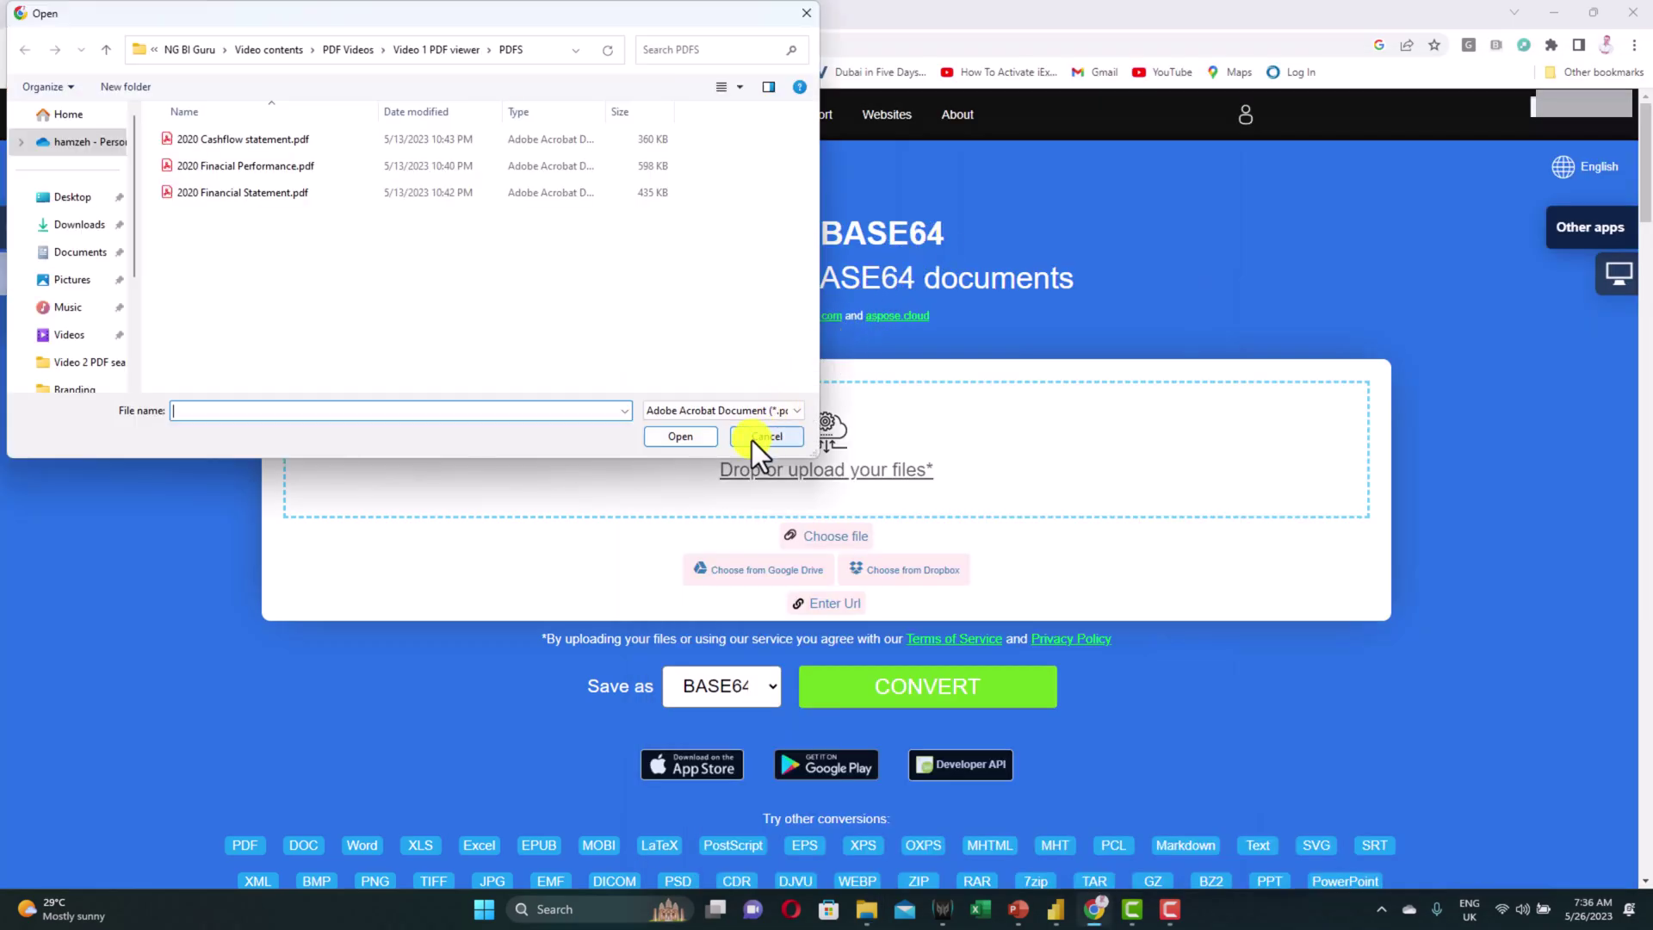
click(754, 437)
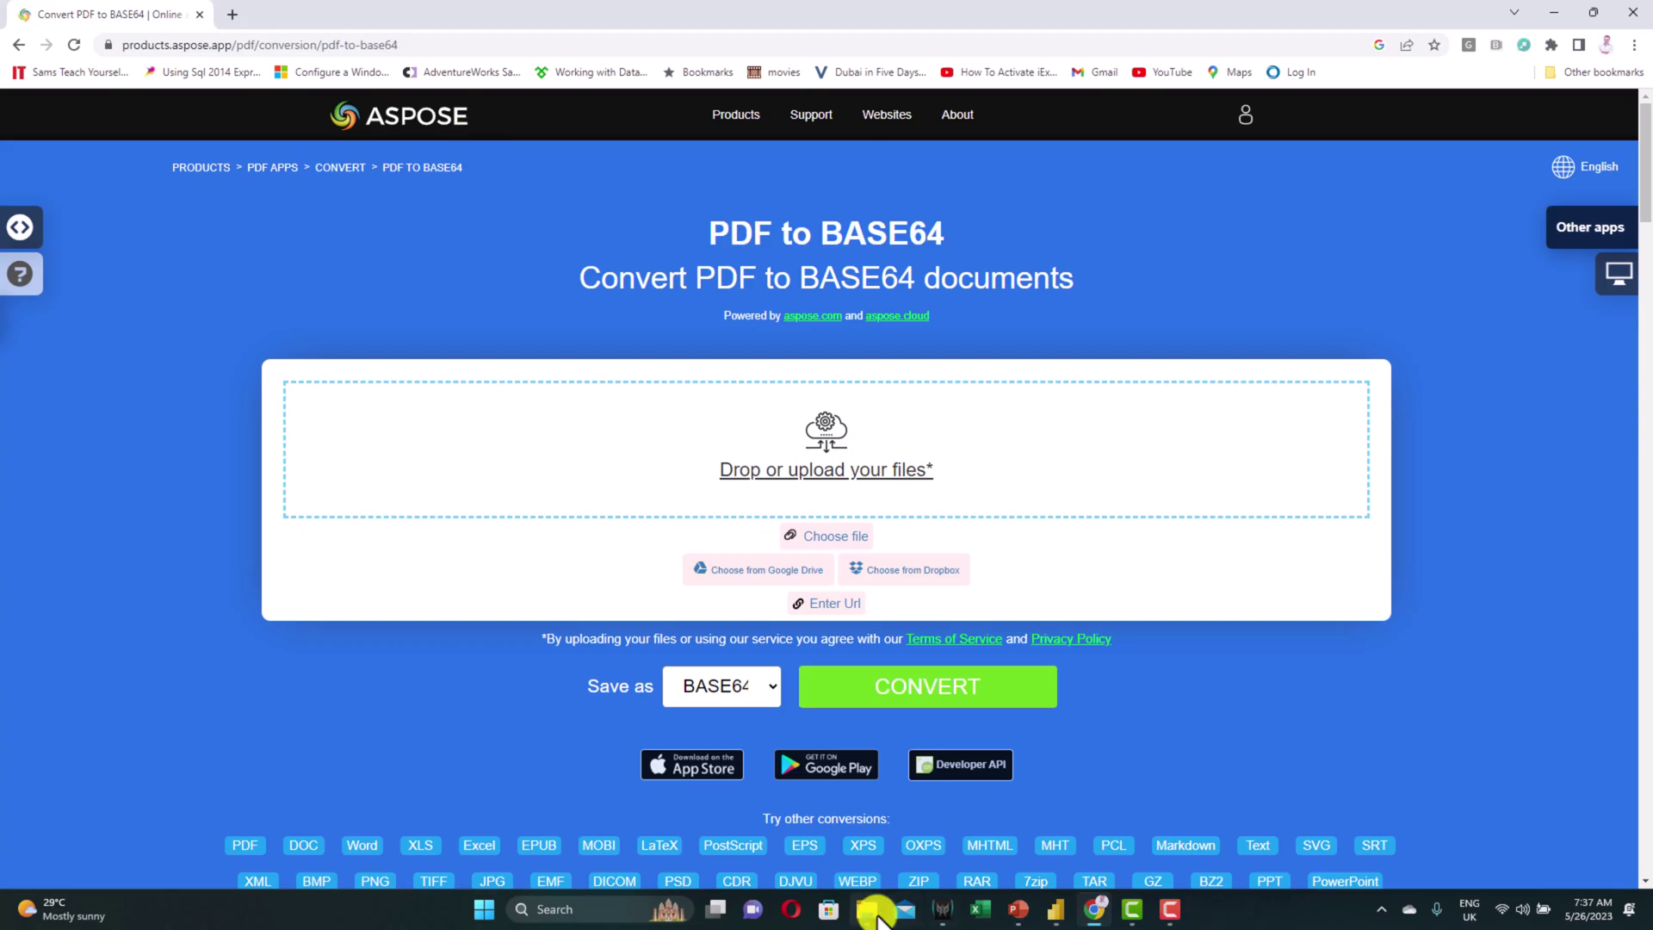
mouse_move(868, 909)
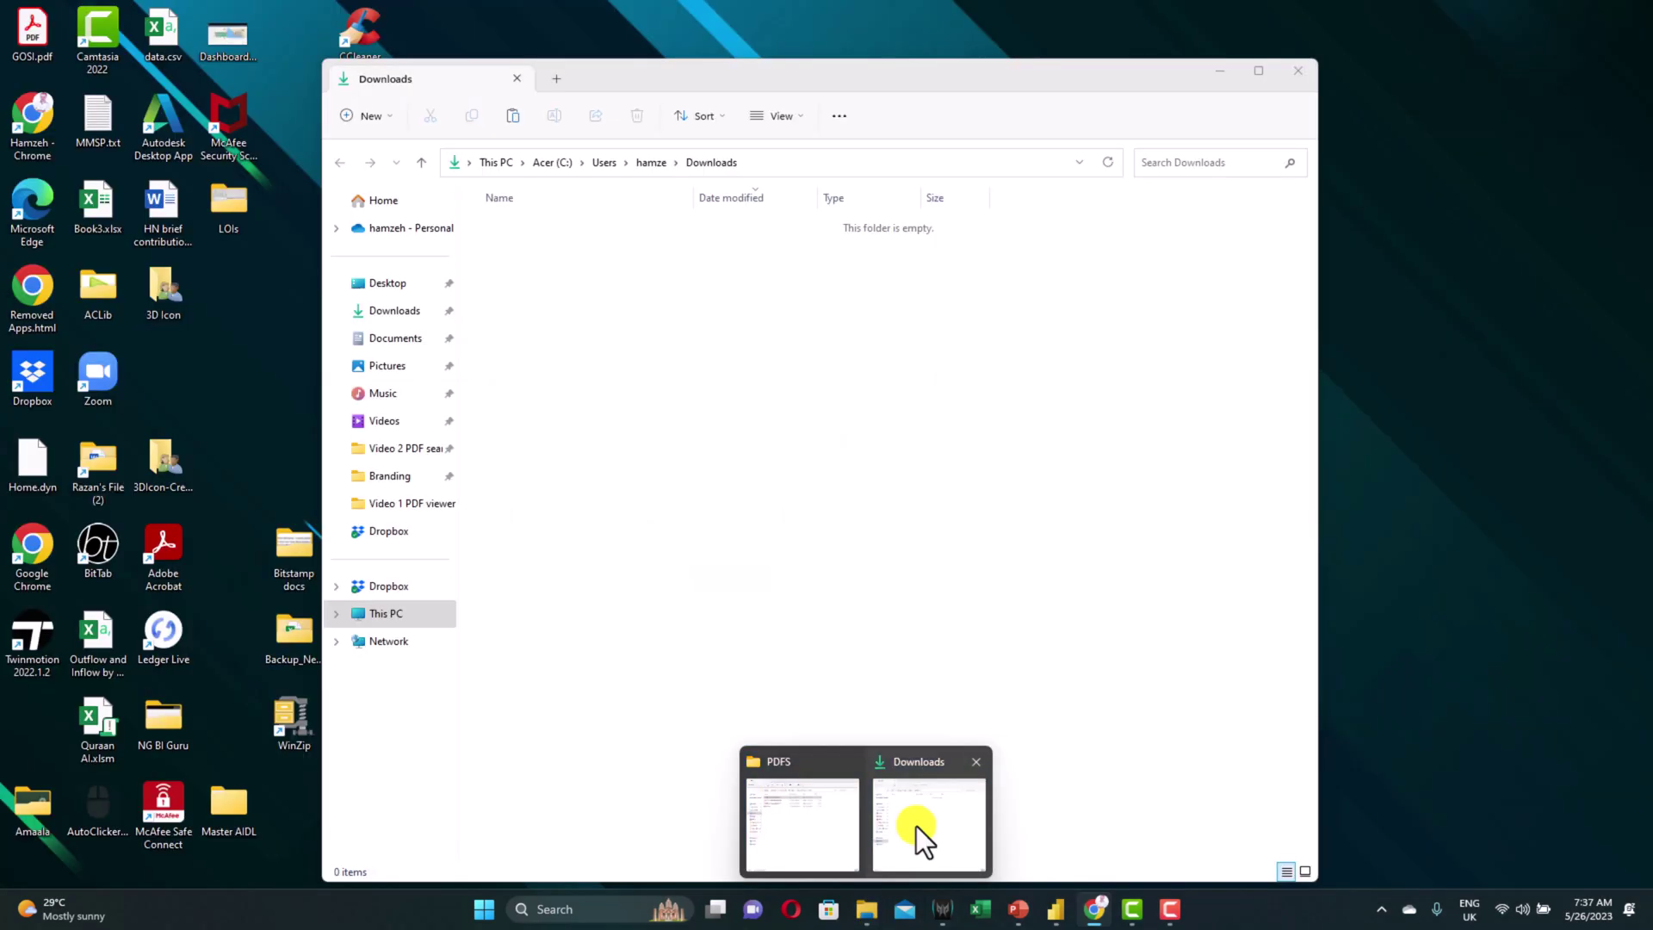
click(916, 824)
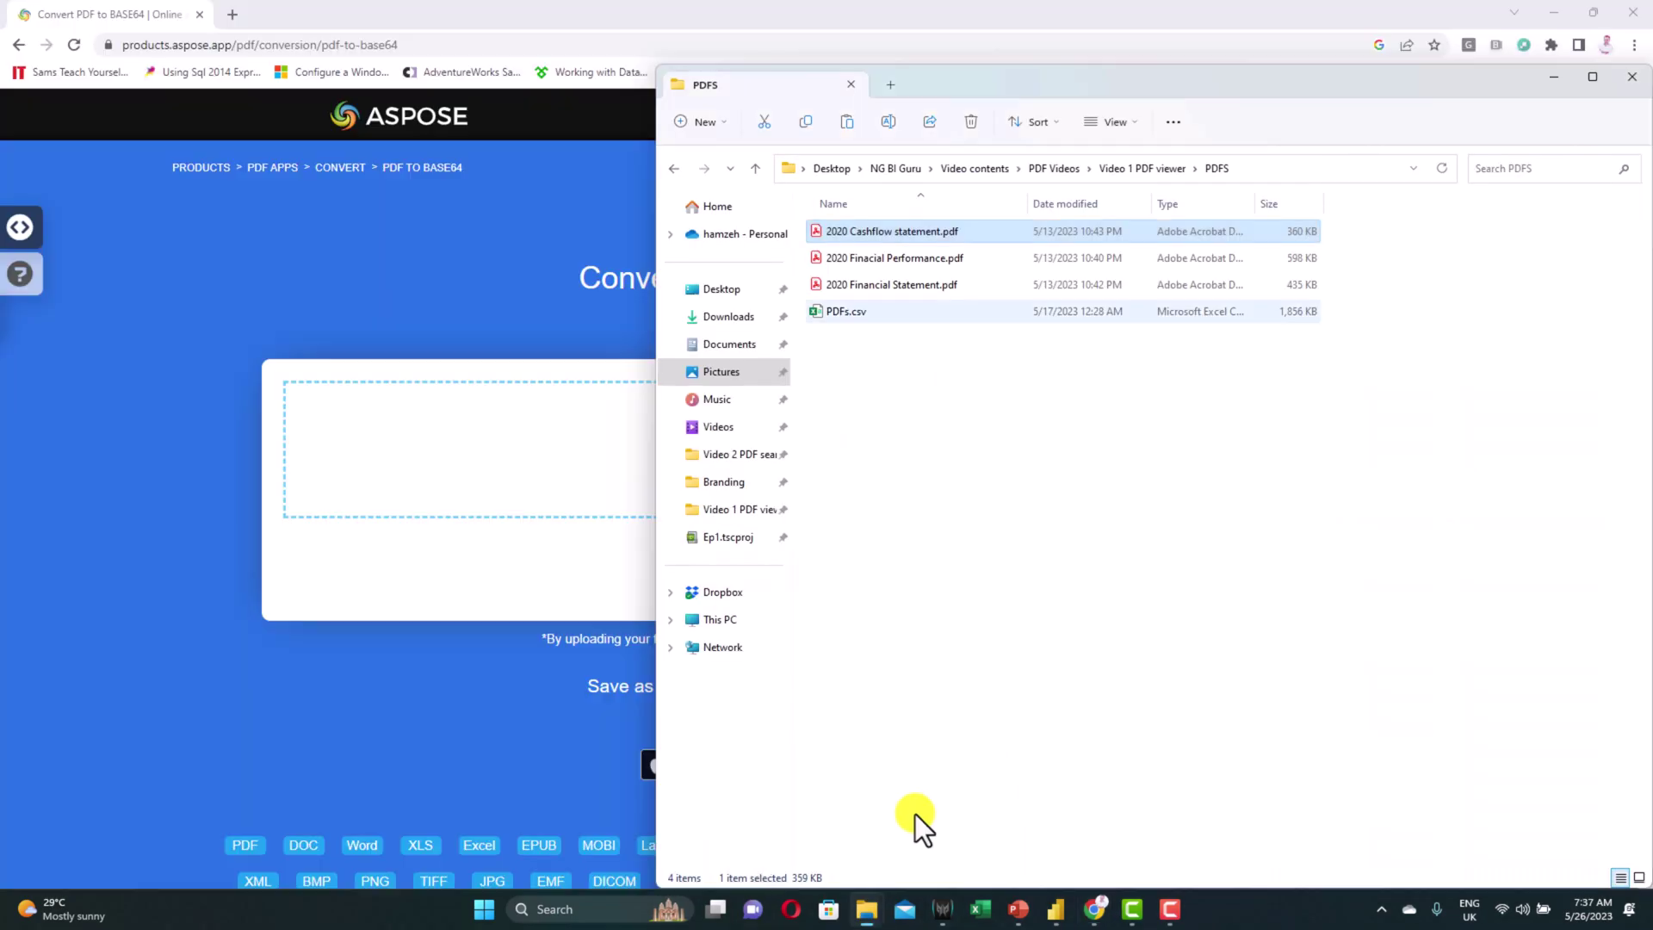
drag(861, 231, 551, 442)
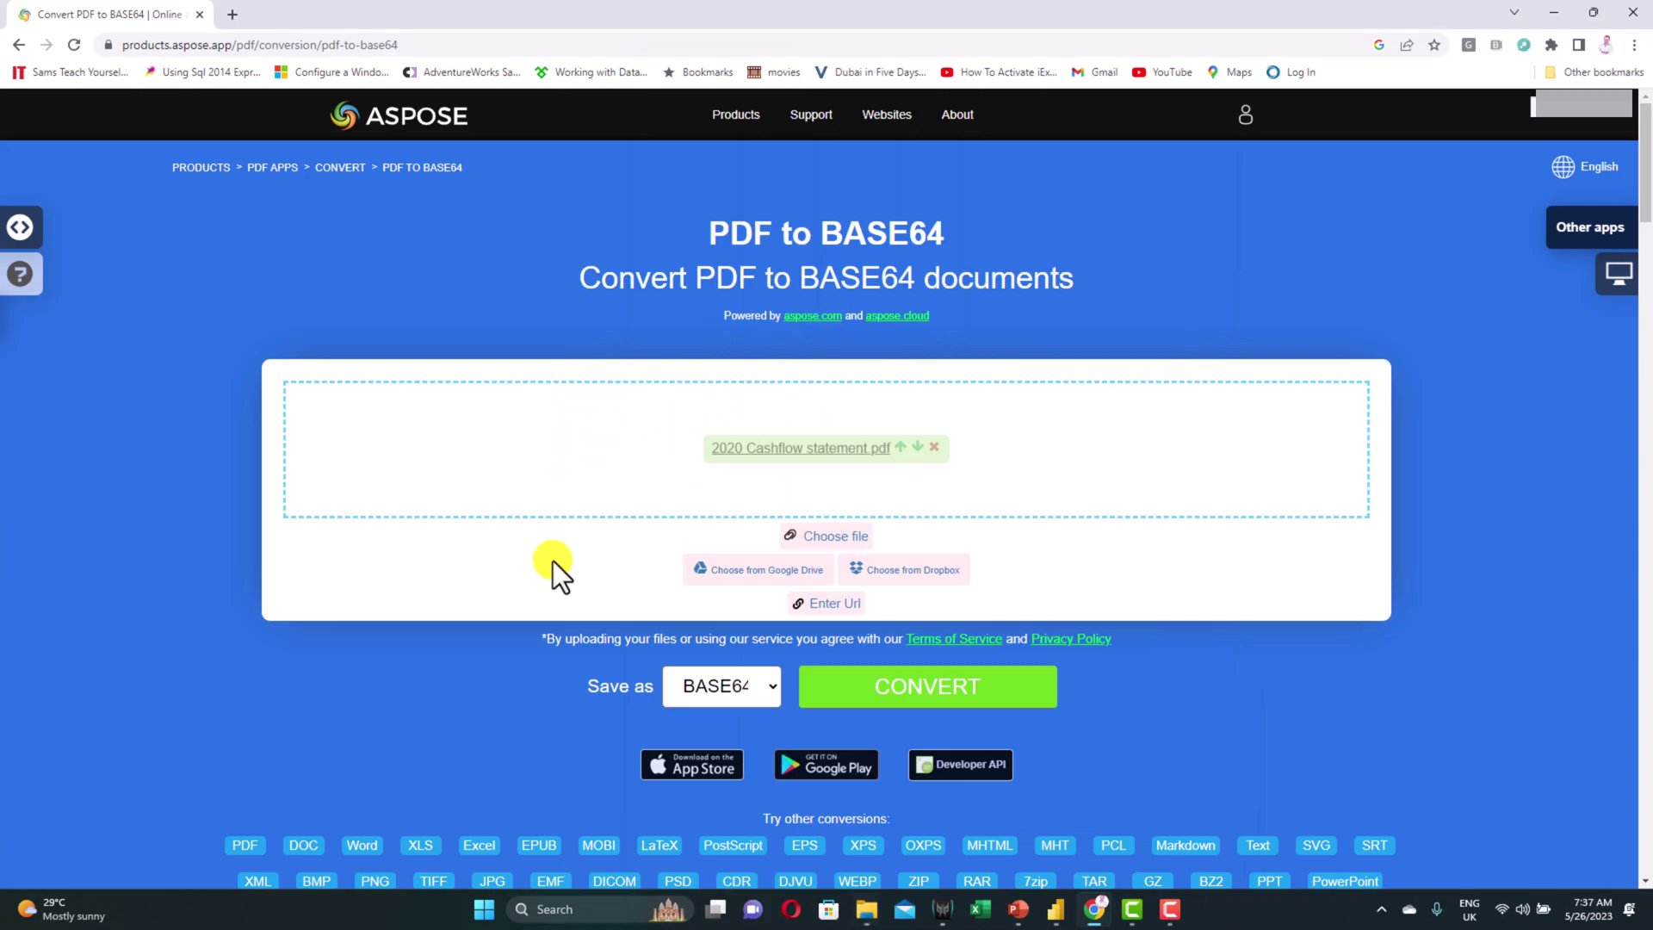
- Convert the Cashflow PDF to BASE64, download it, and open 2020+Cashflow+statement.txt in Notepad
click(770, 683)
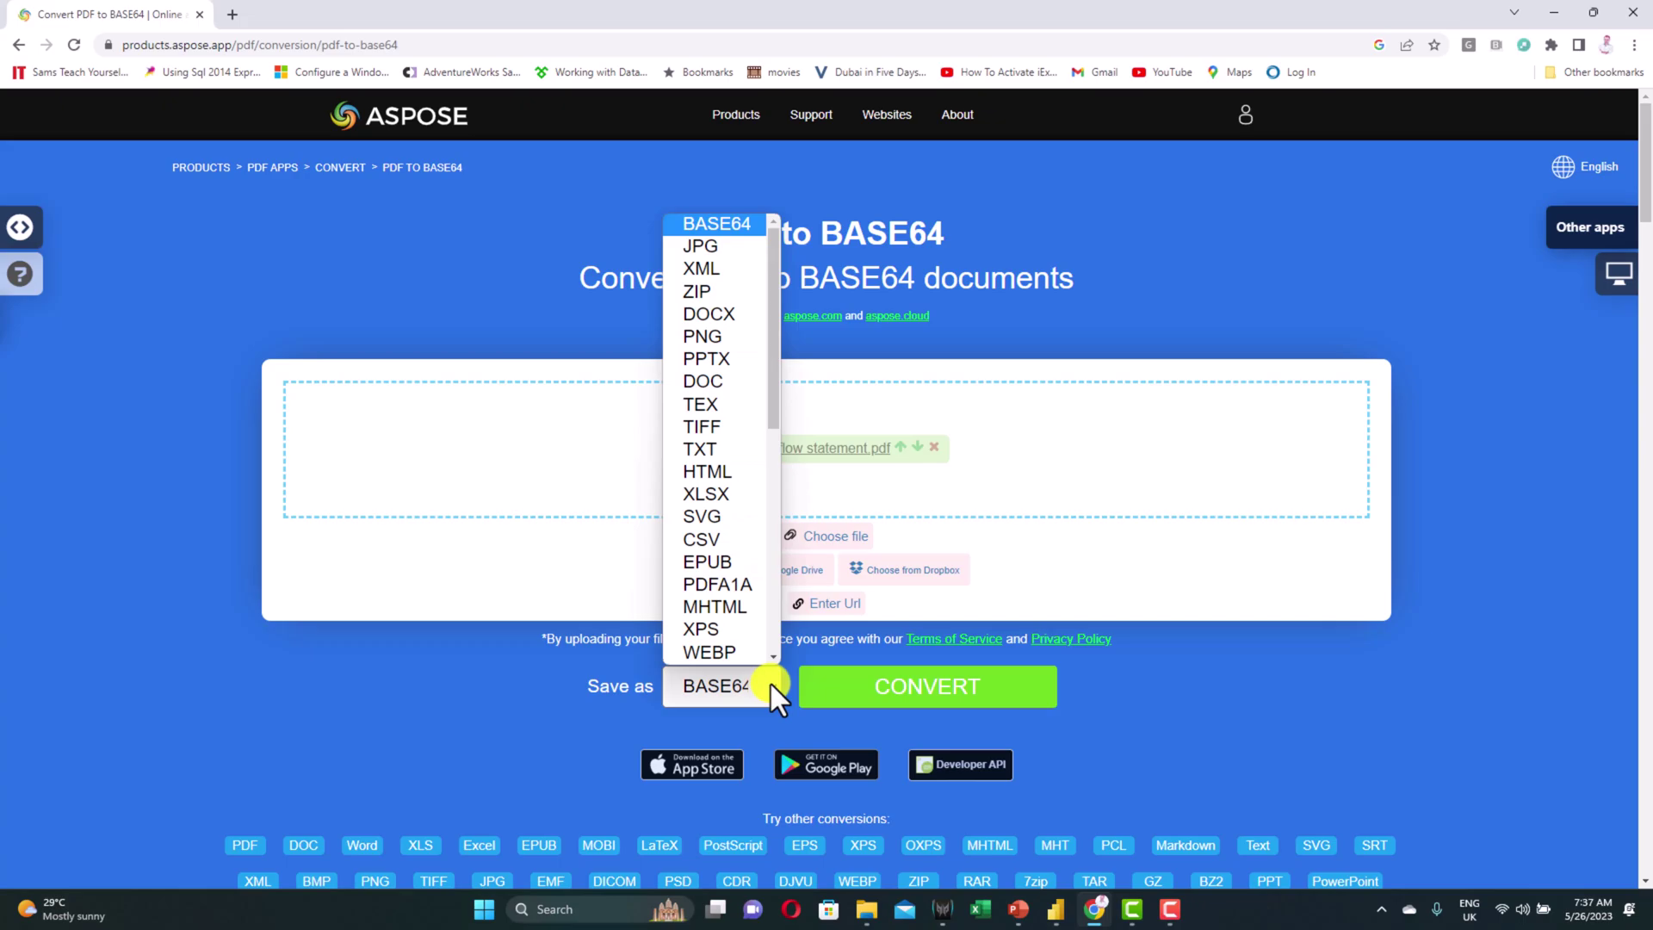
click(770, 680)
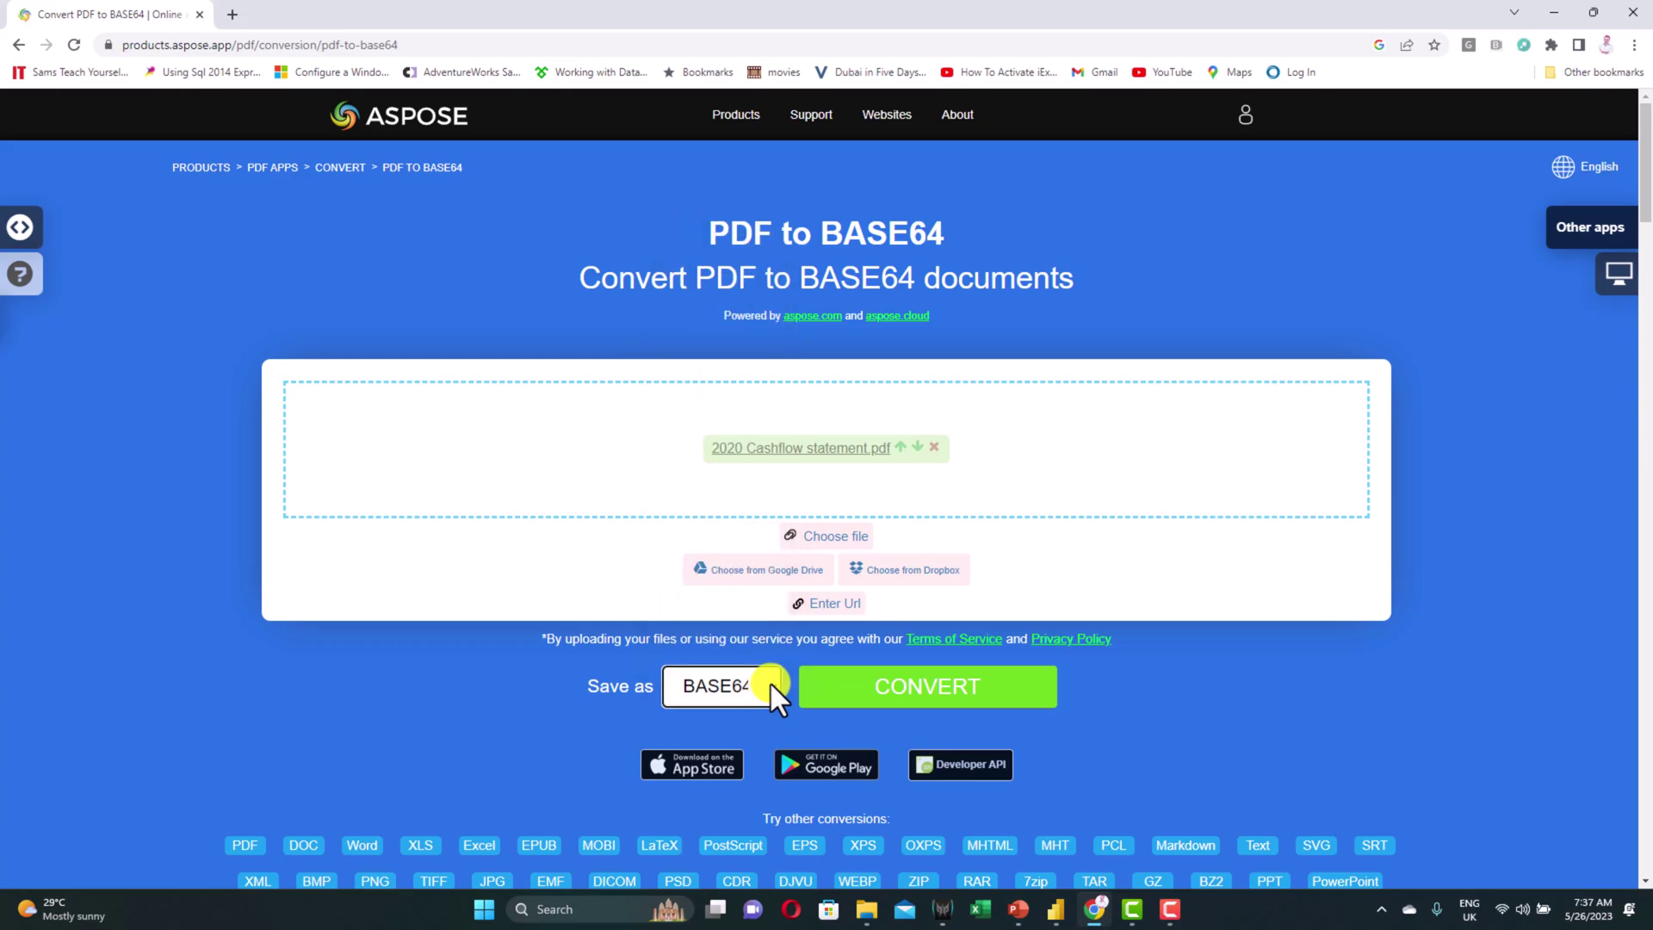
click(897, 689)
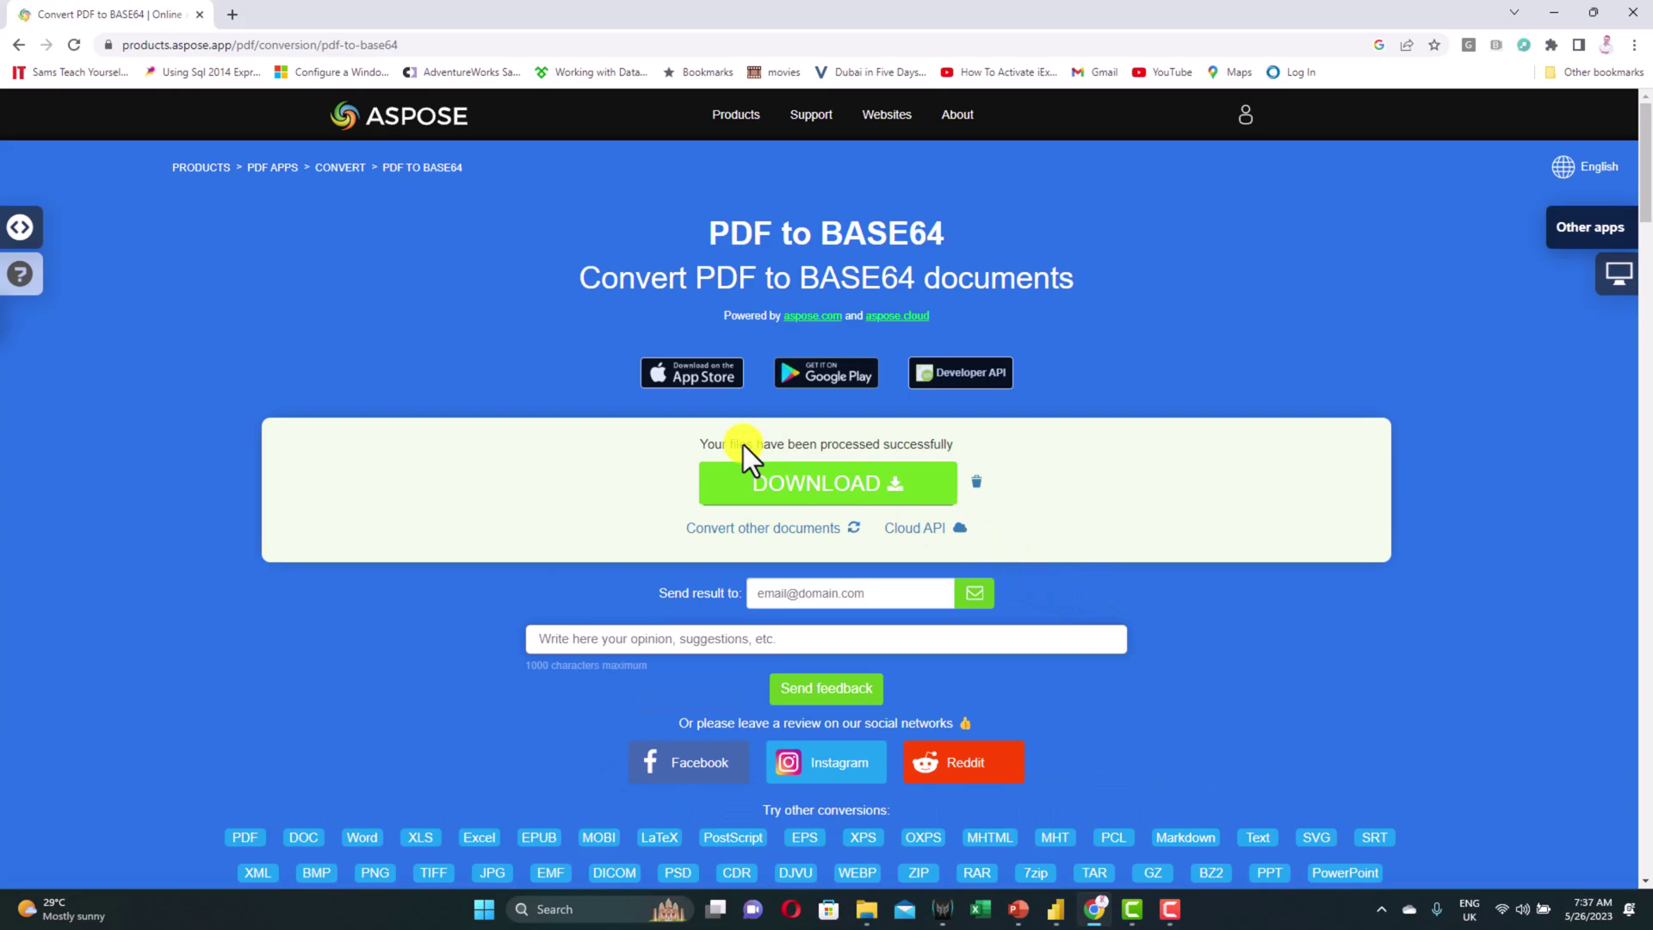
click(853, 488)
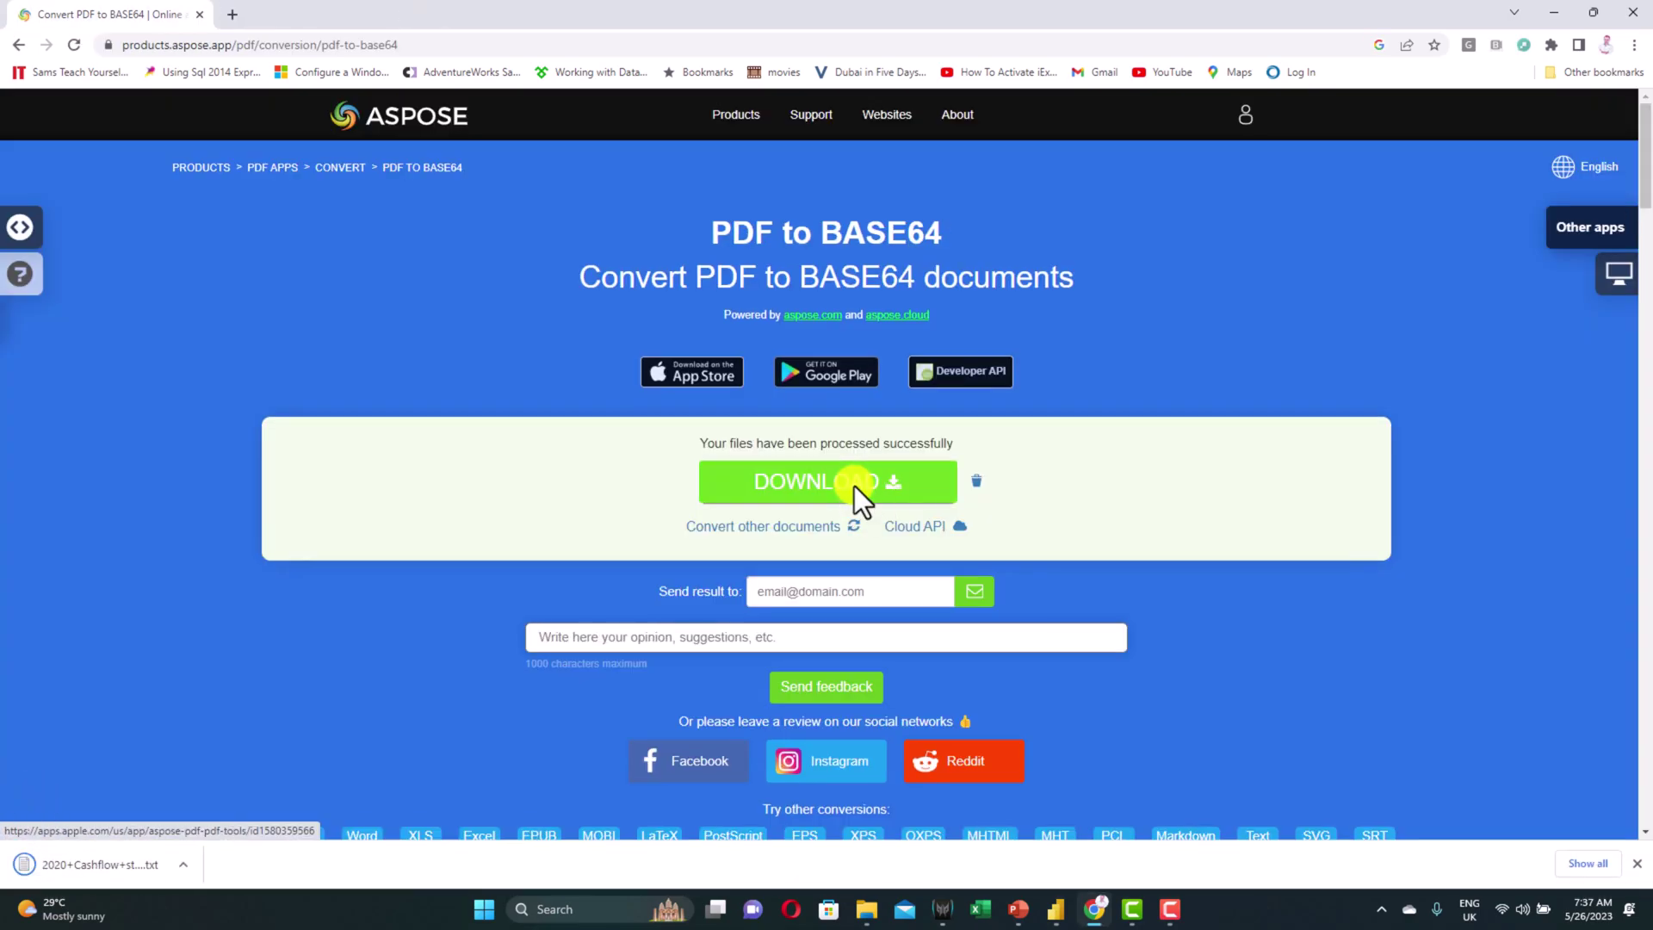
click(81, 870)
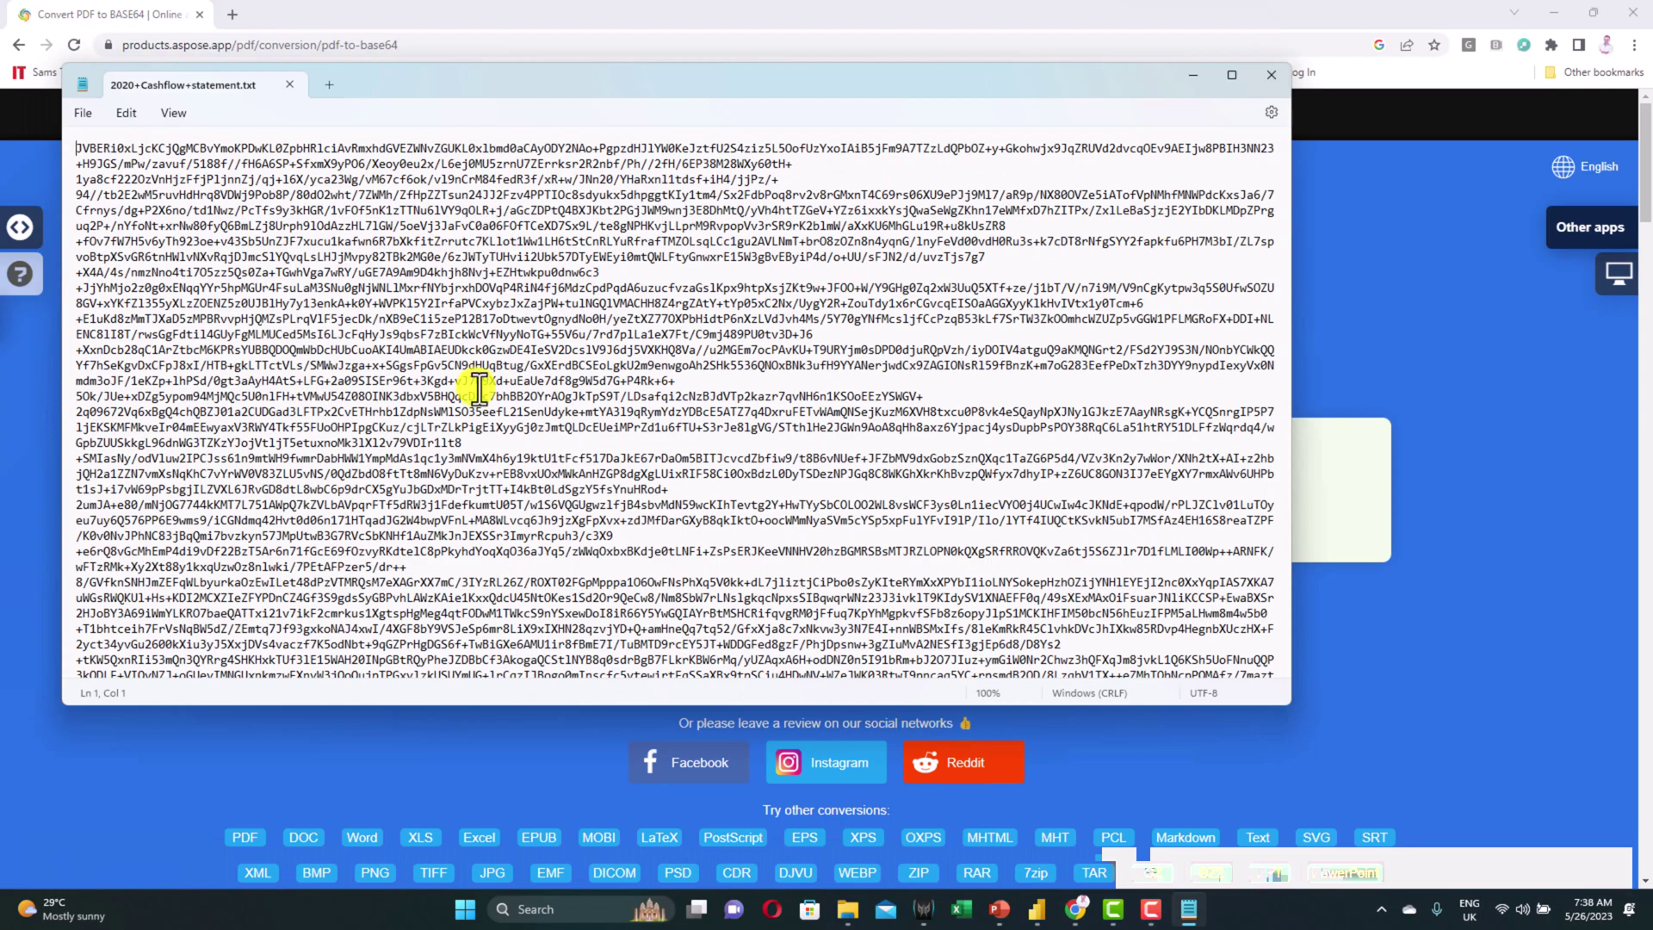
- Launch Excel, create a blank workbook (Book1), and view its Data tab
click(962, 909)
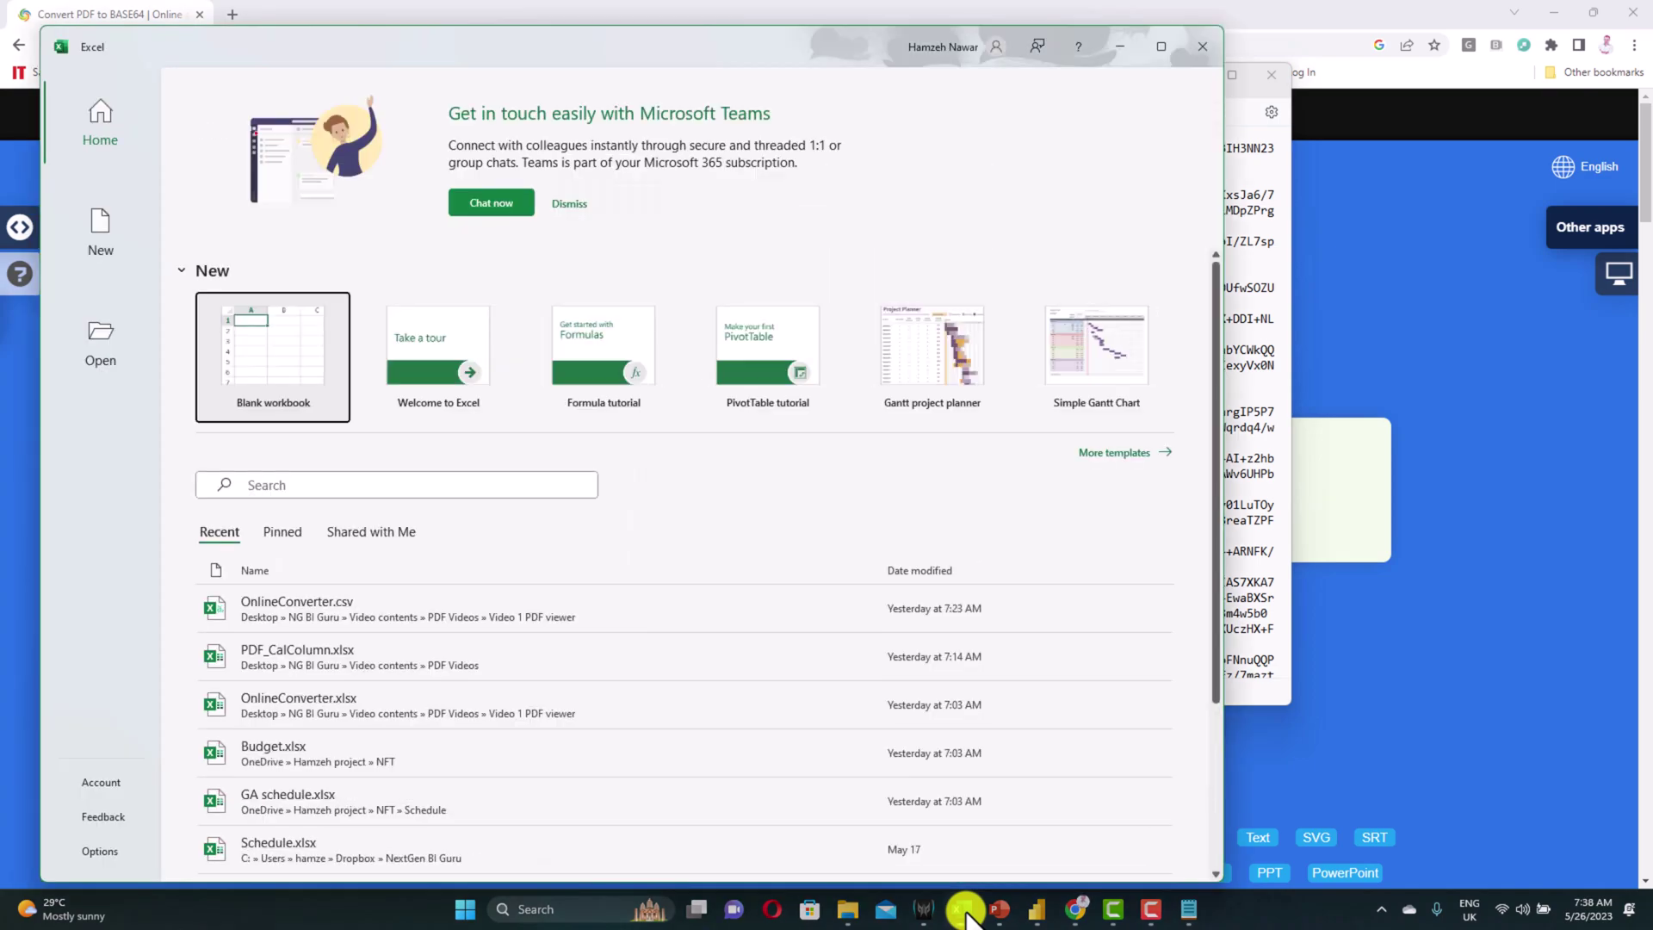
click(335, 393)
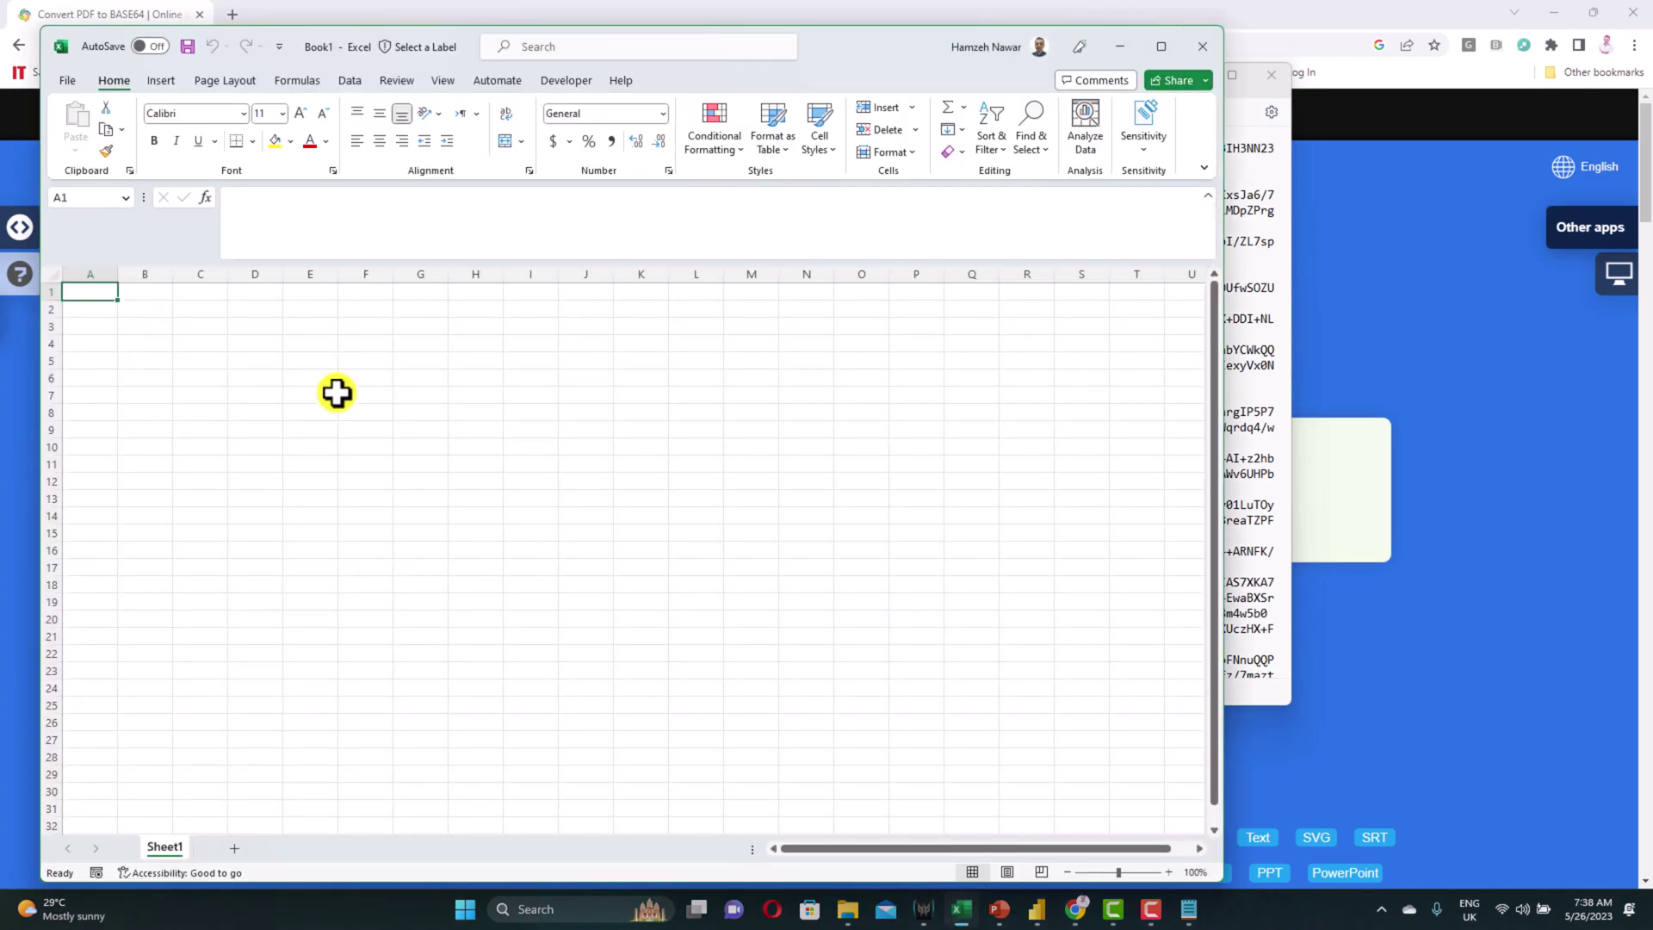
click(1221, 379)
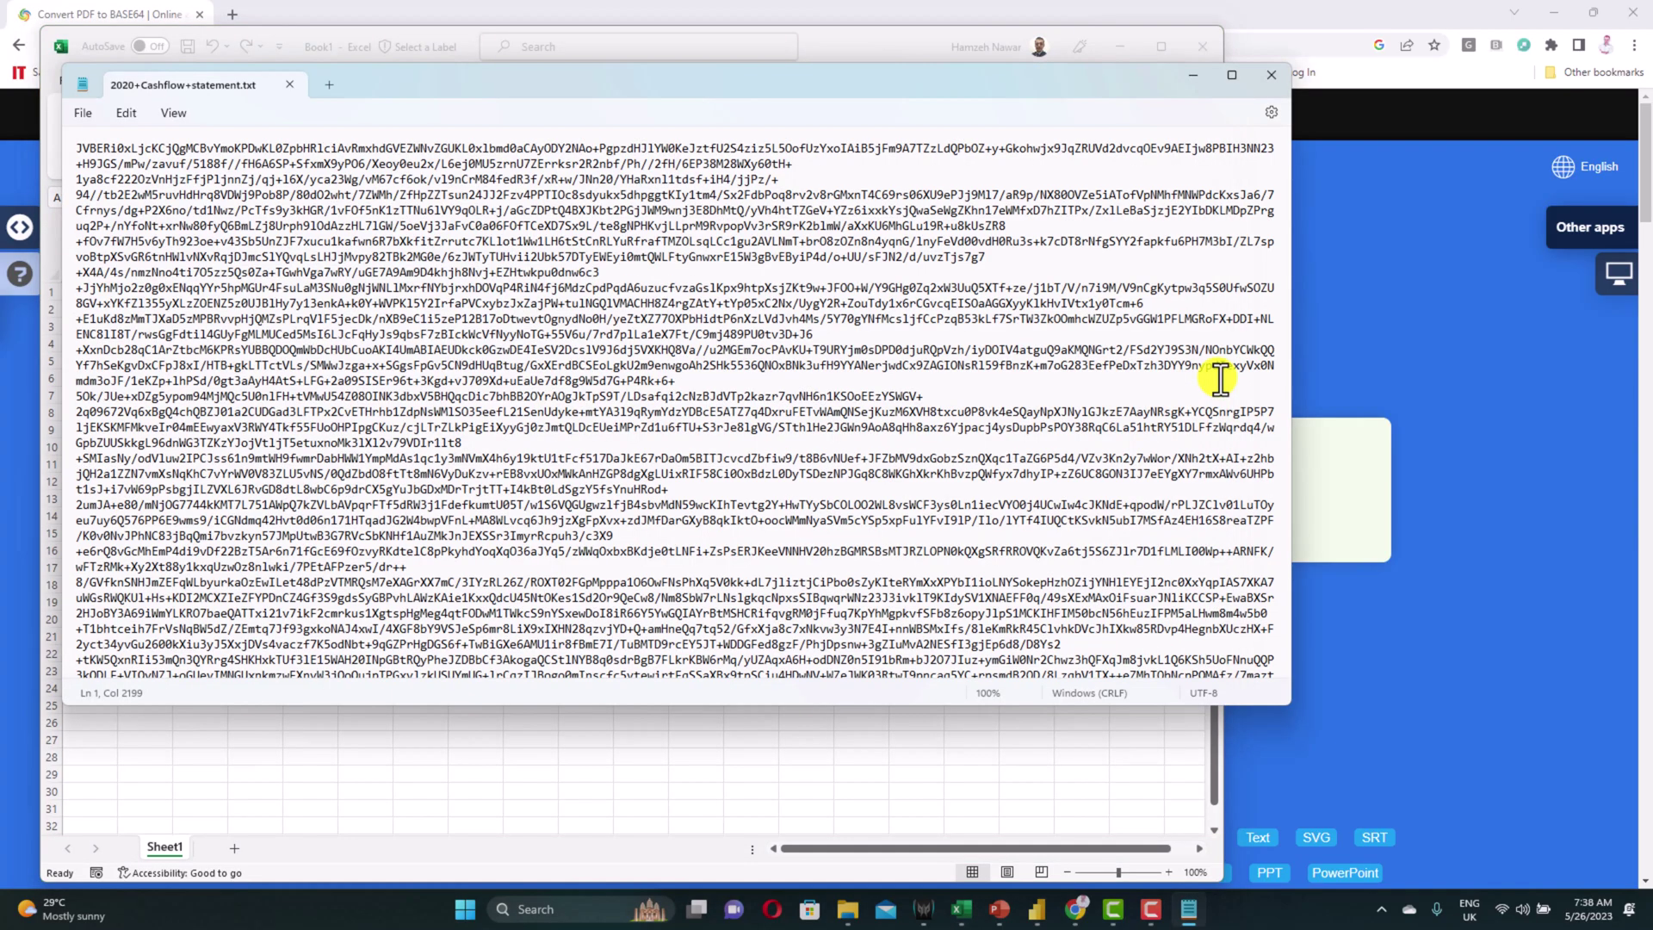
key(alt+Tab)
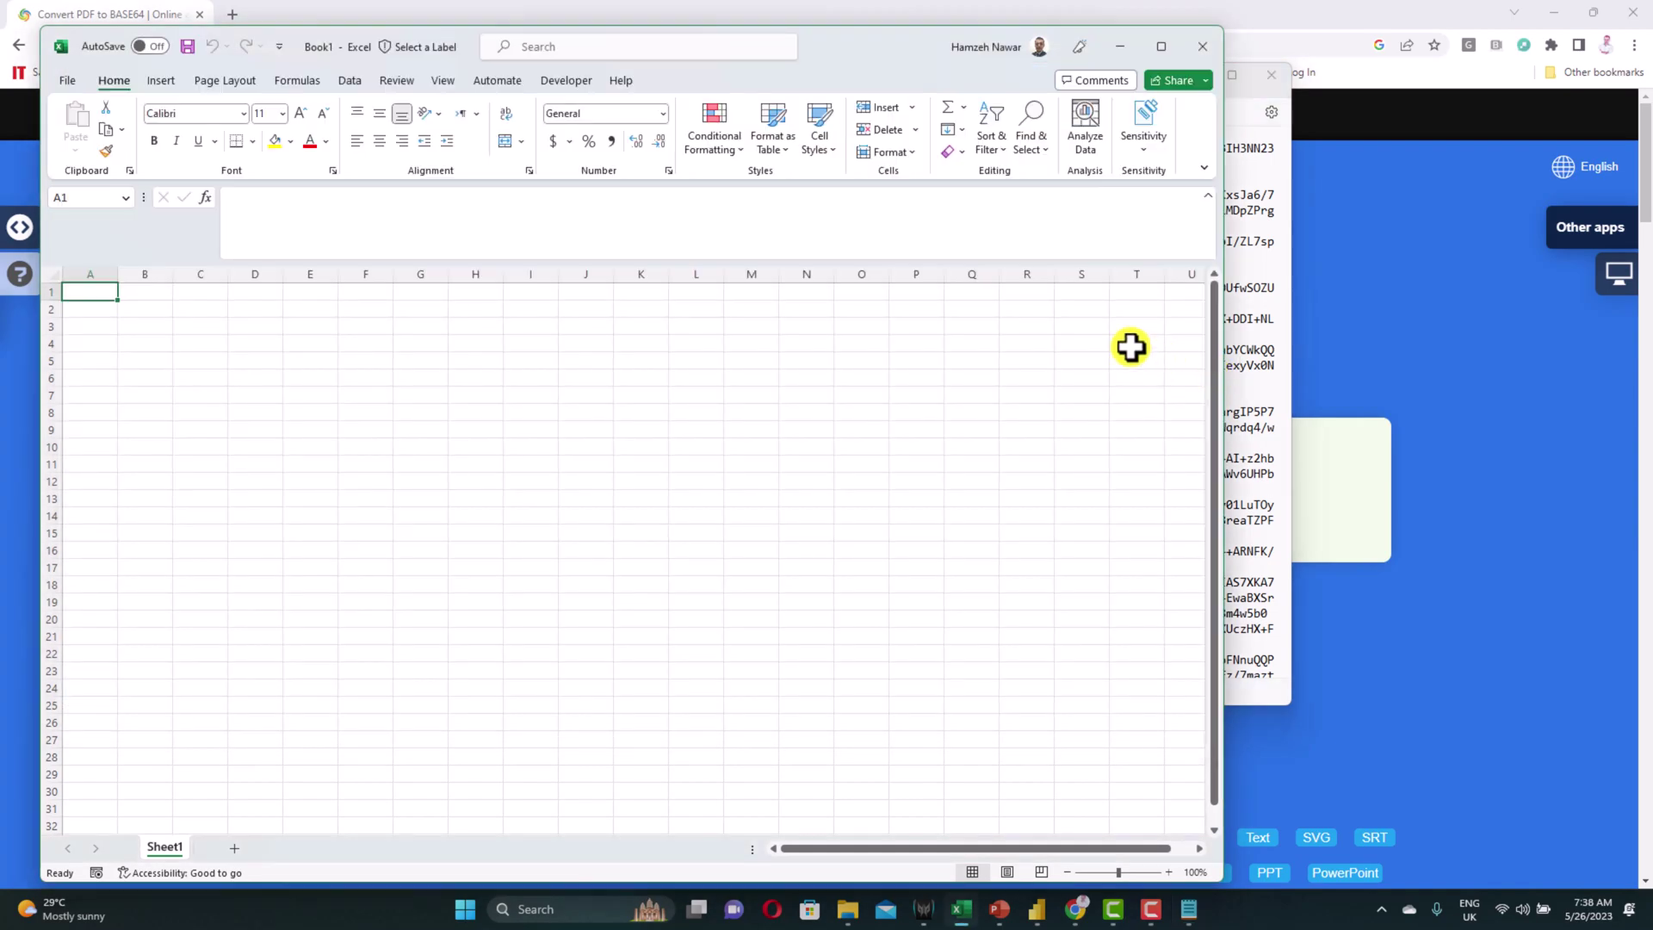
click(361, 79)
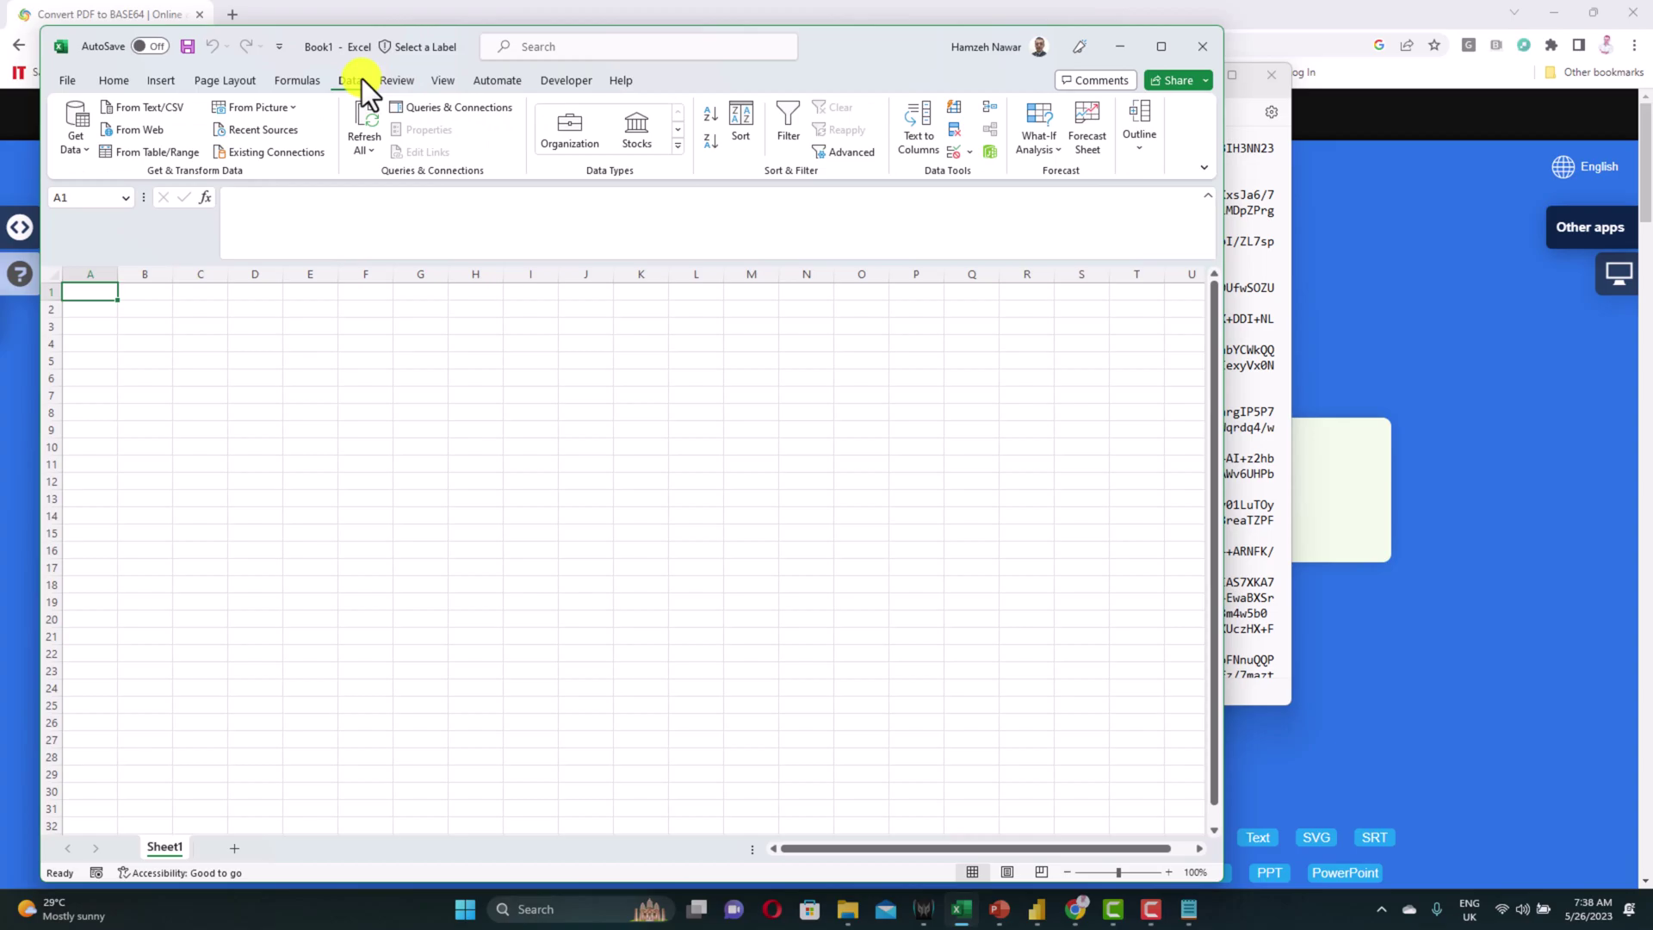
scroll(361, 79, up, 4)
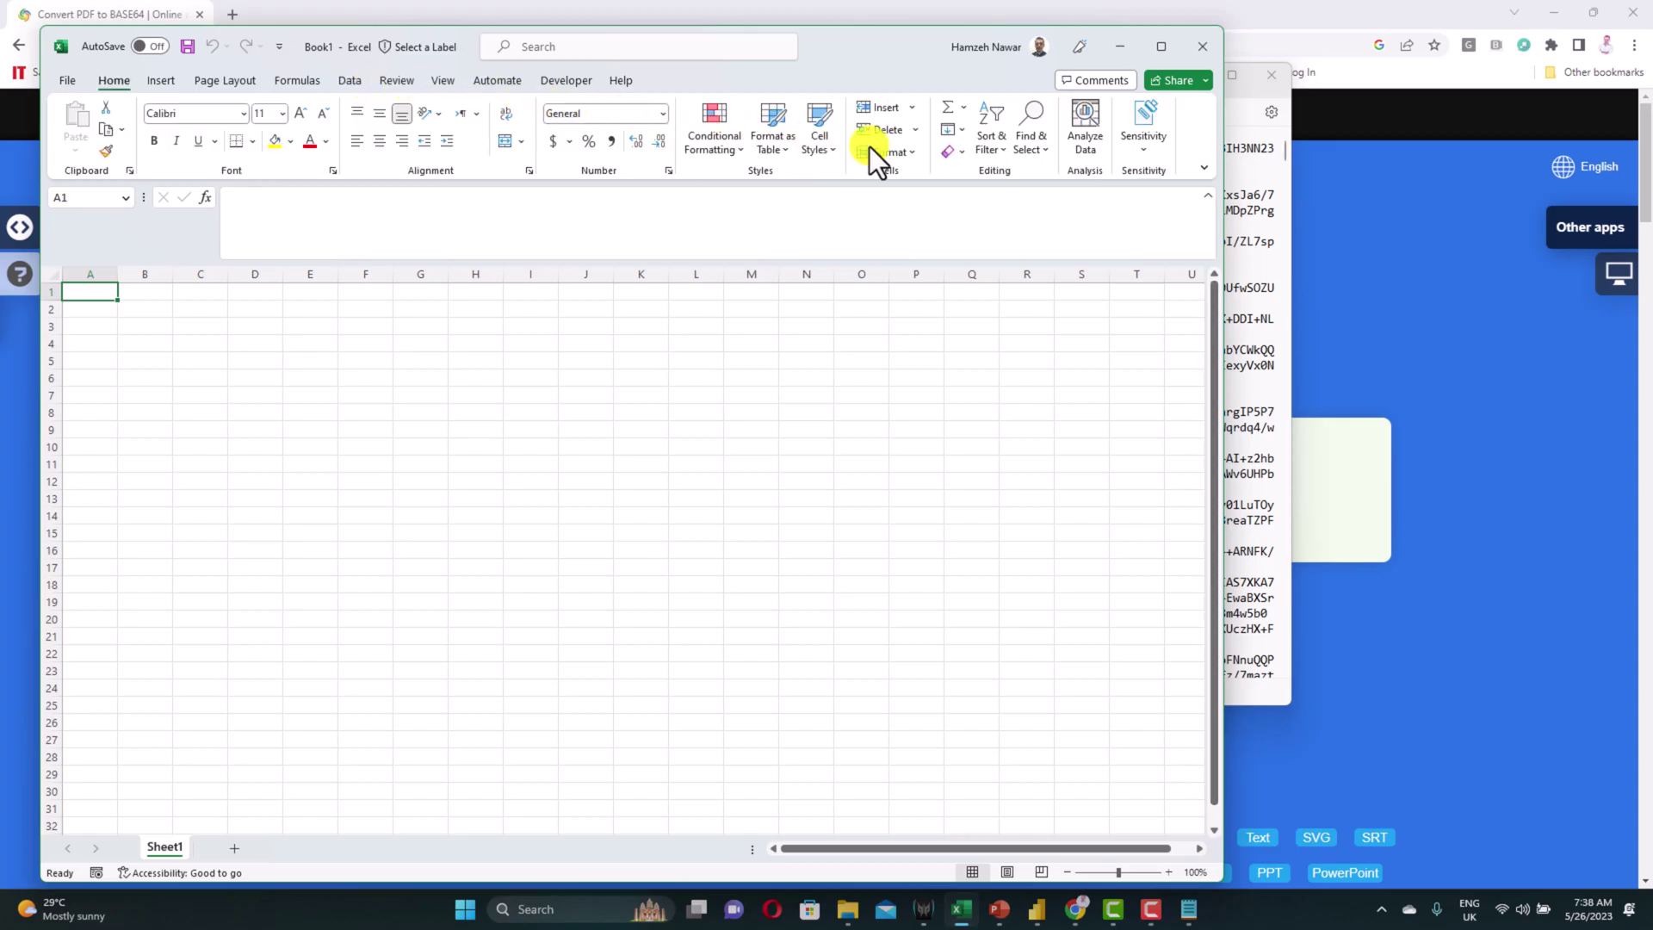
- Select all of the cashflow statement's base64 text in Notepad
click(1247, 196)
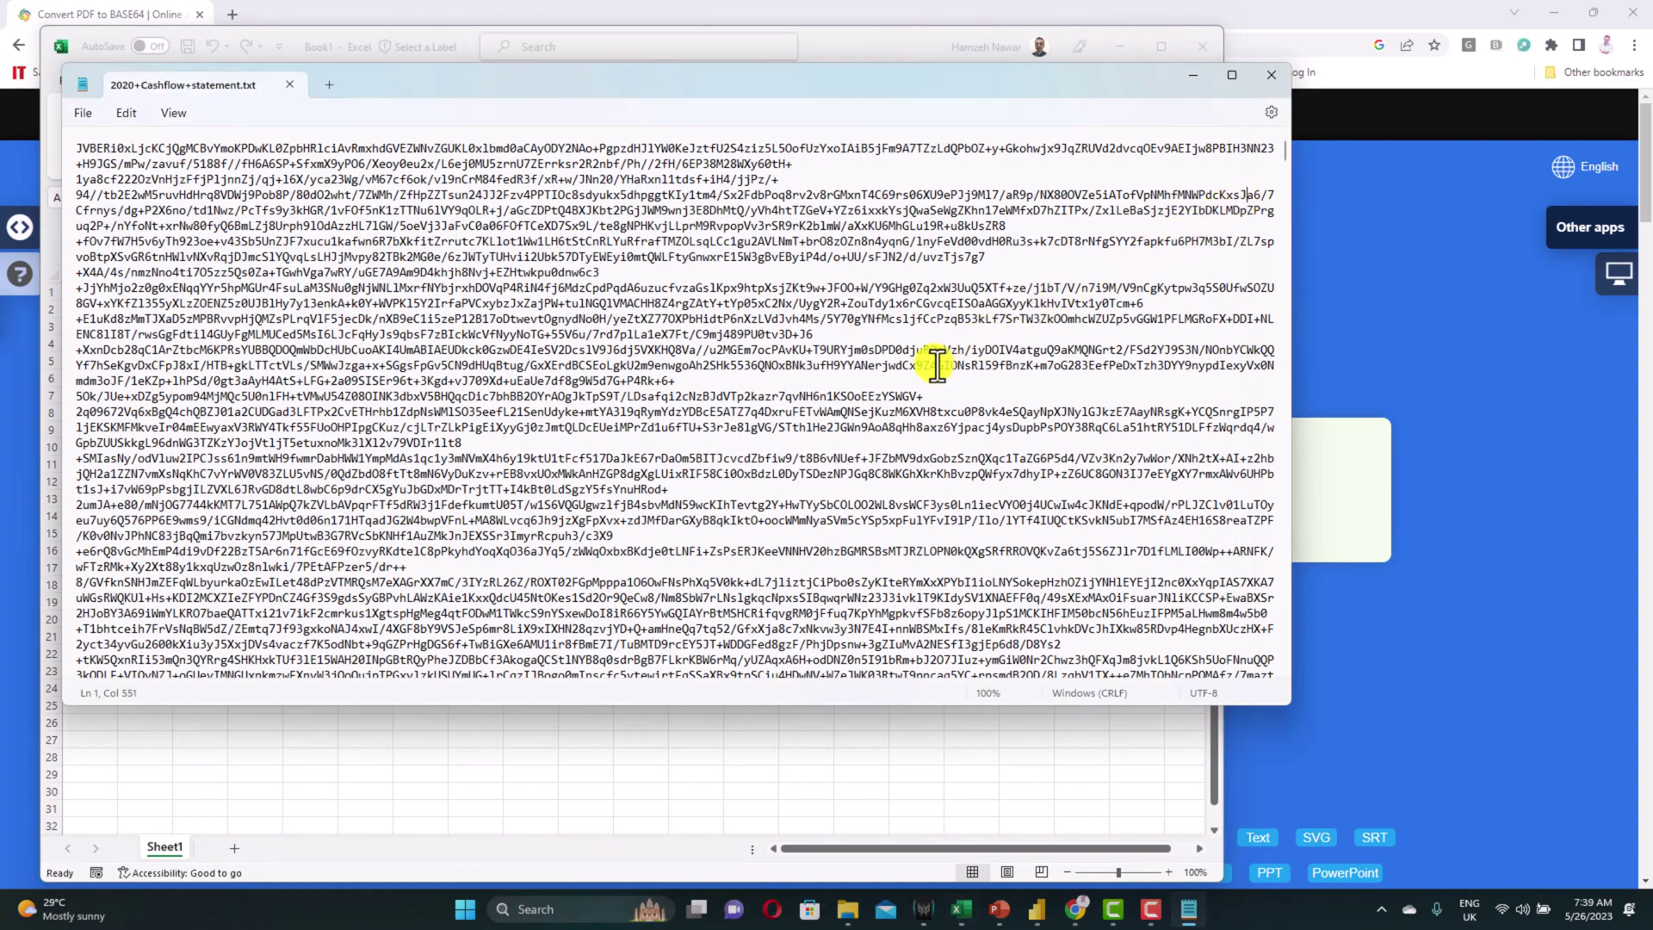
scroll(937, 365, down, 1)
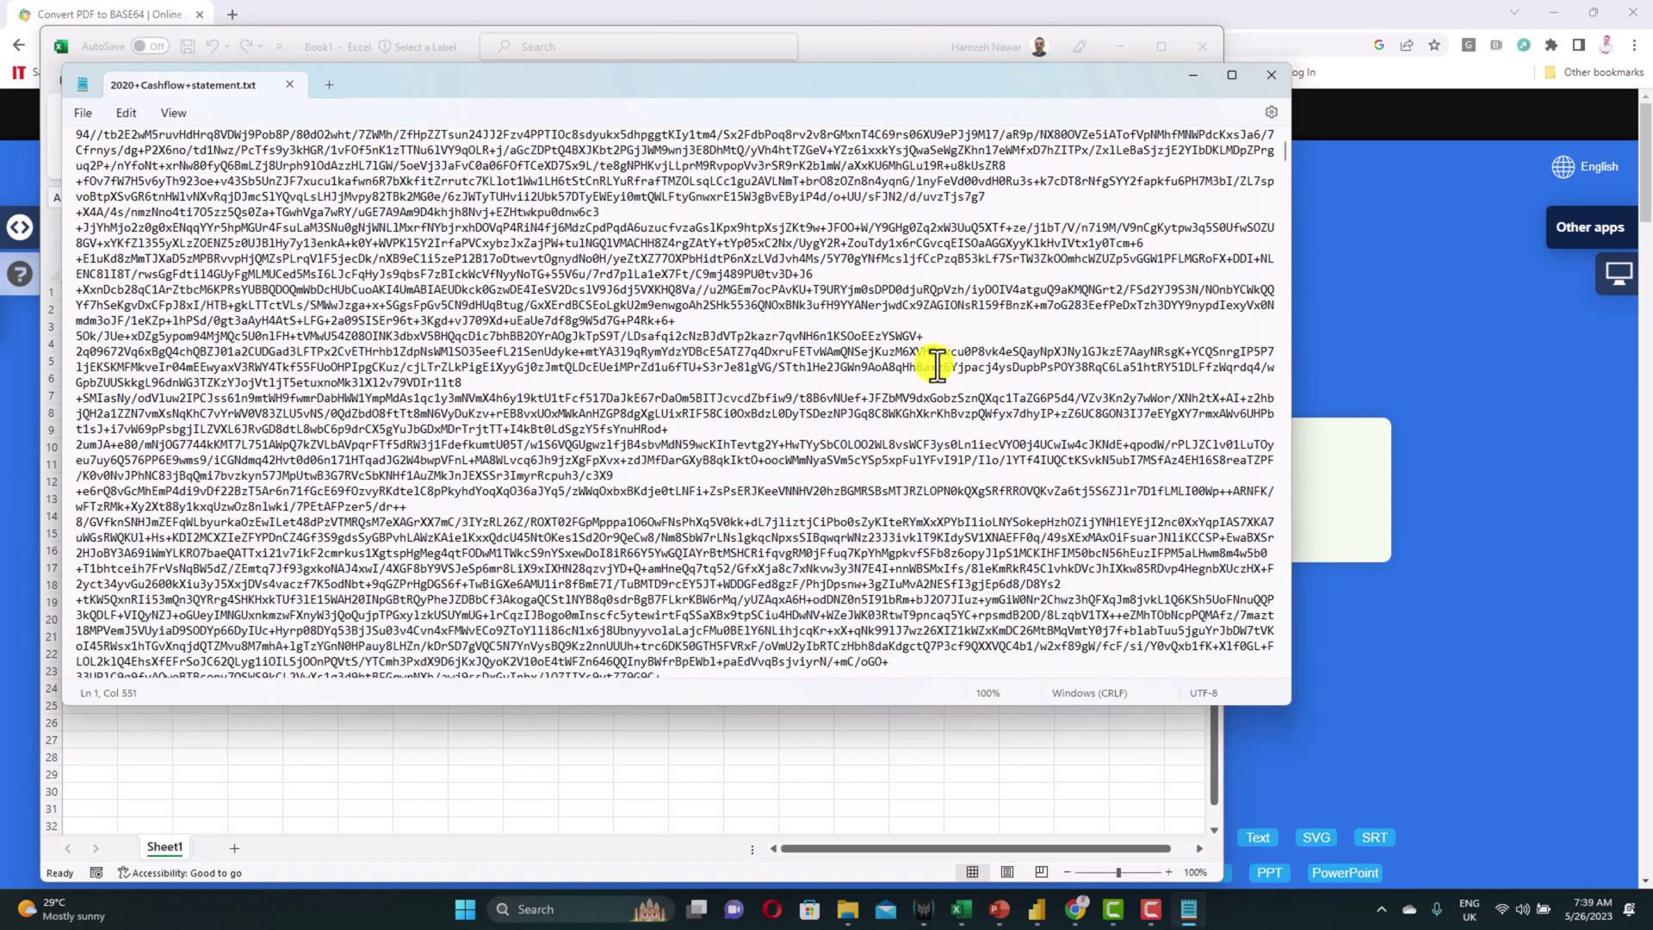
key(ctrl+a)
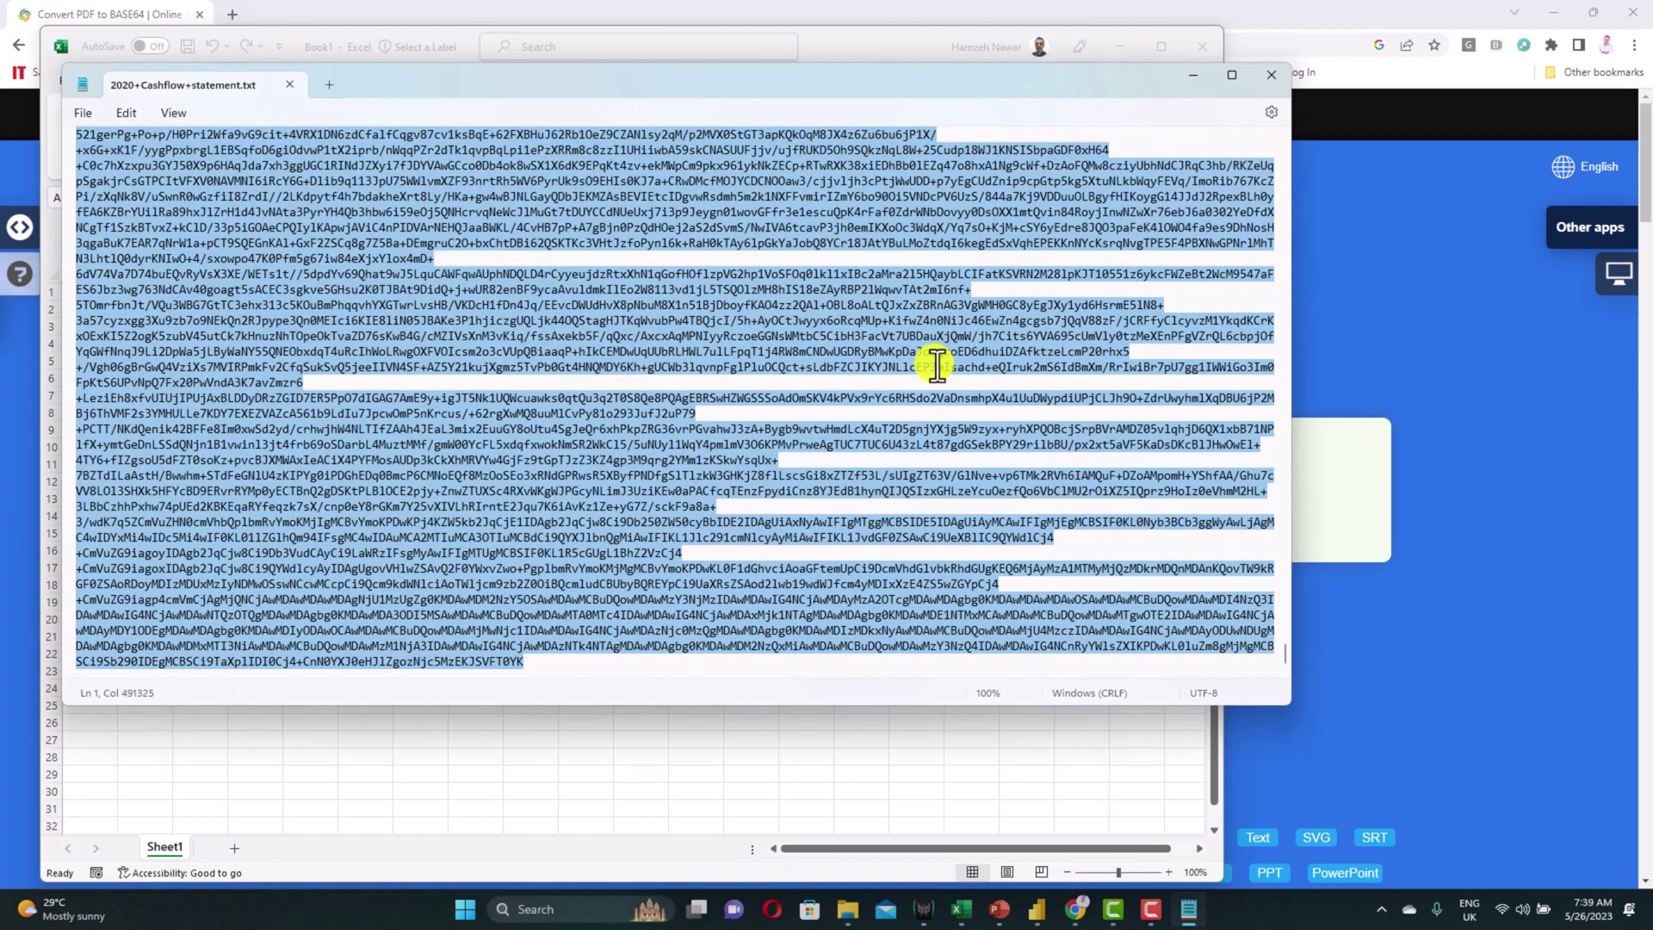
- Paste the base64 text into Sheet1's A1 with Keep Text Only, filling A1 to A15
click(592, 793)
click(69, 155)
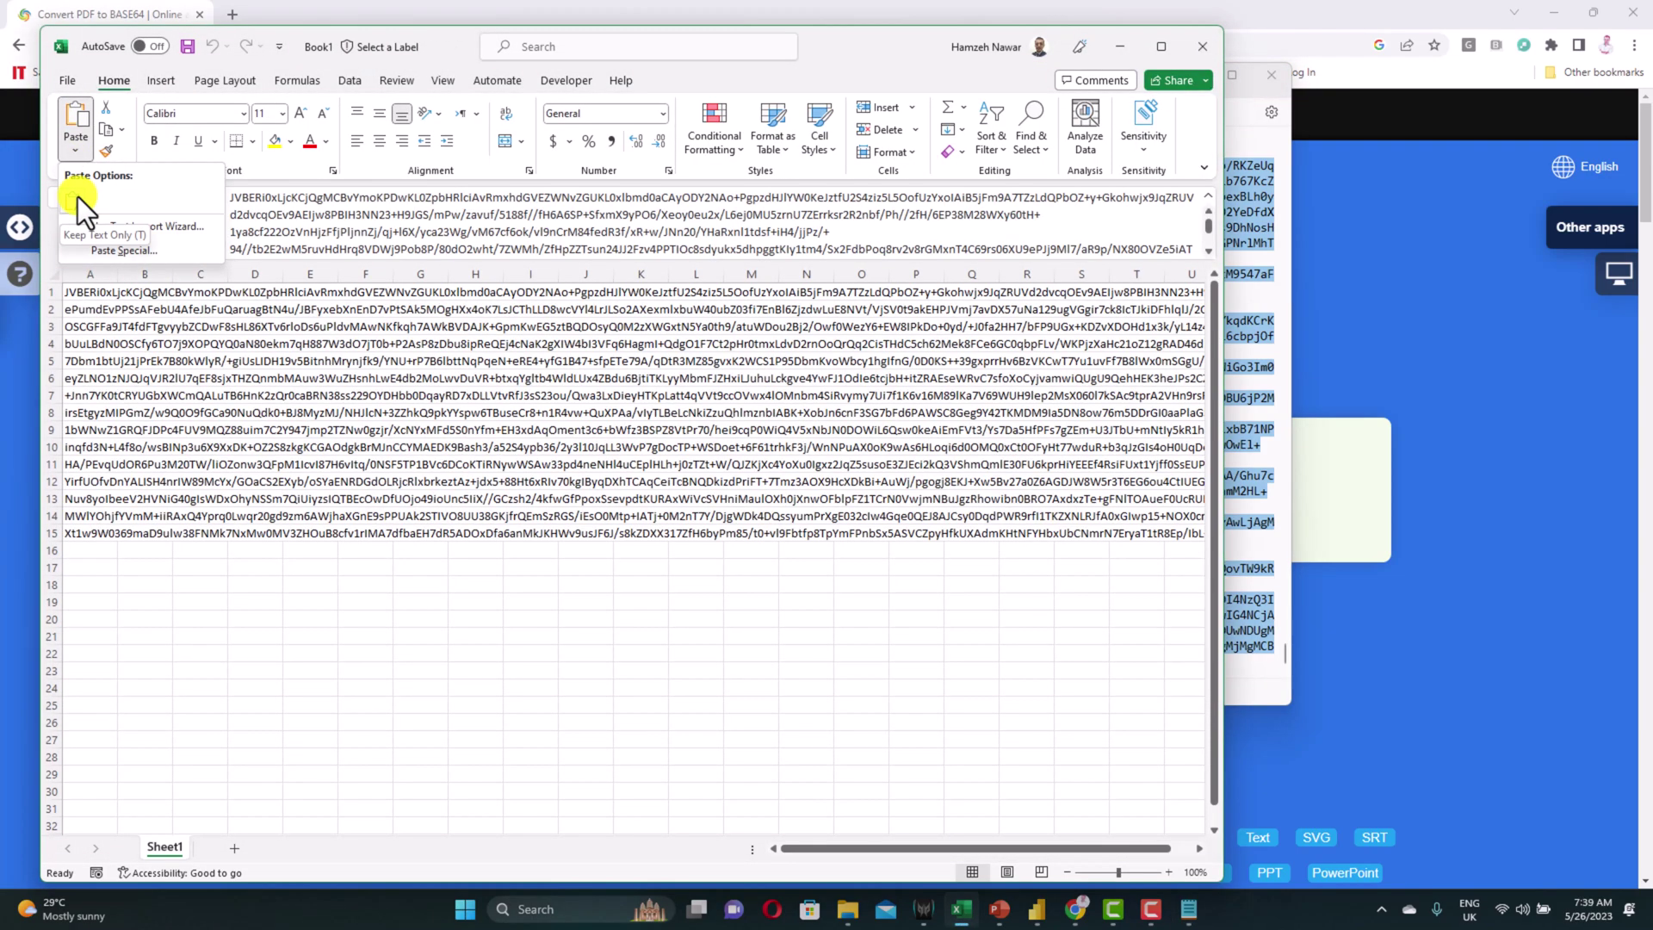
click(77, 196)
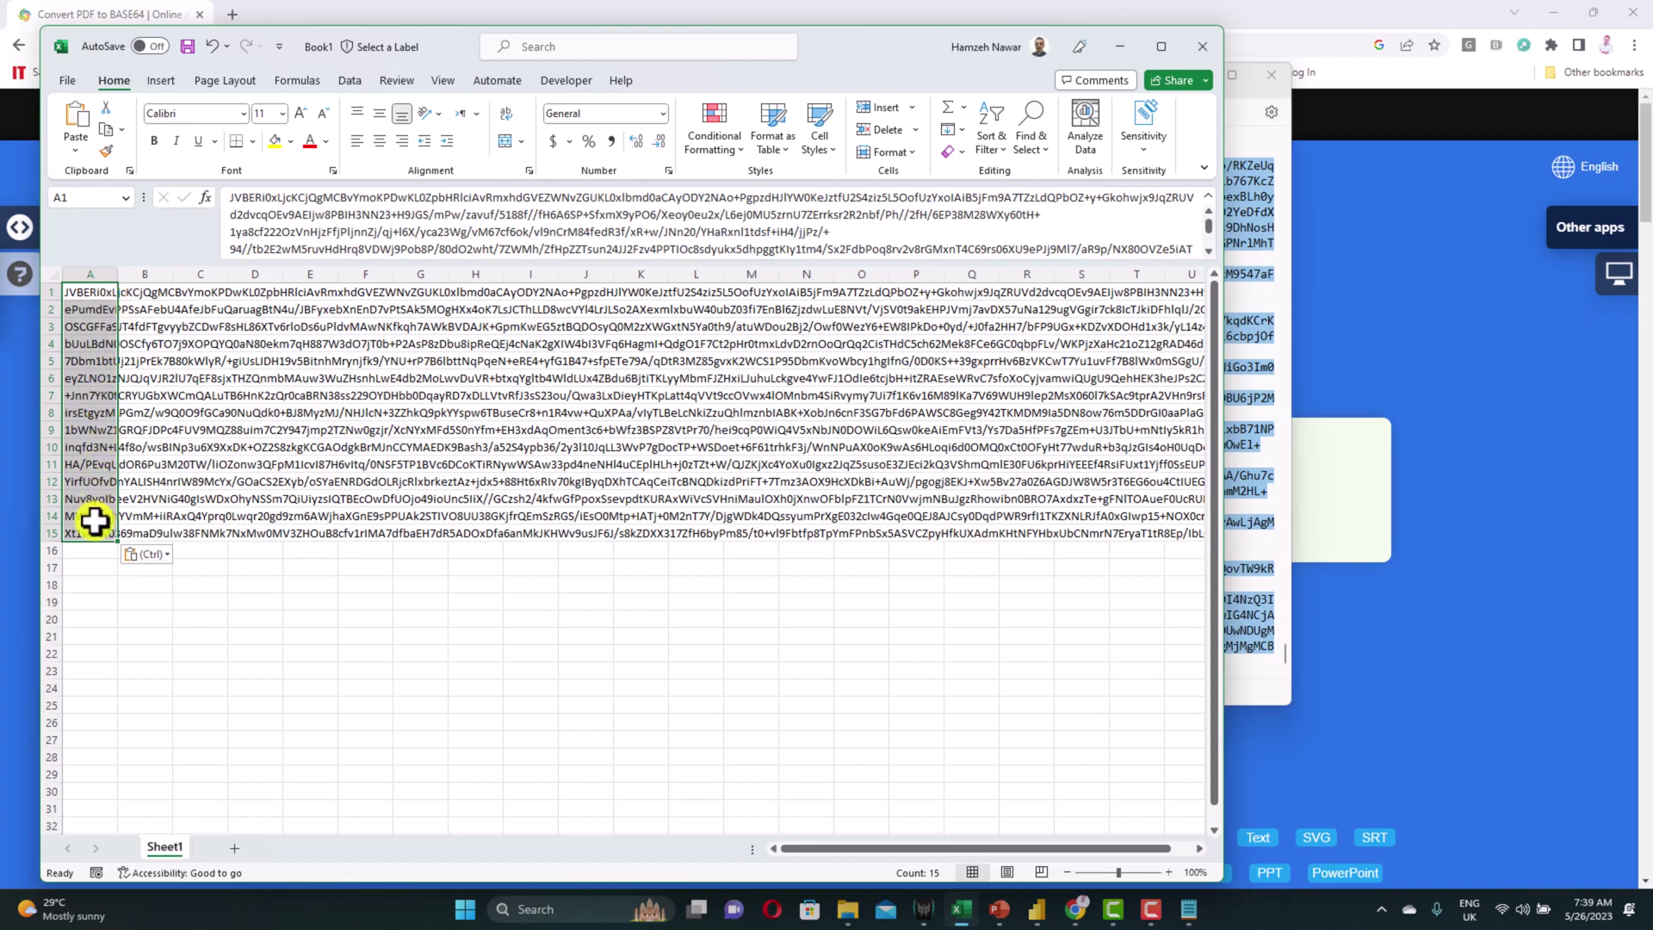
click(349, 81)
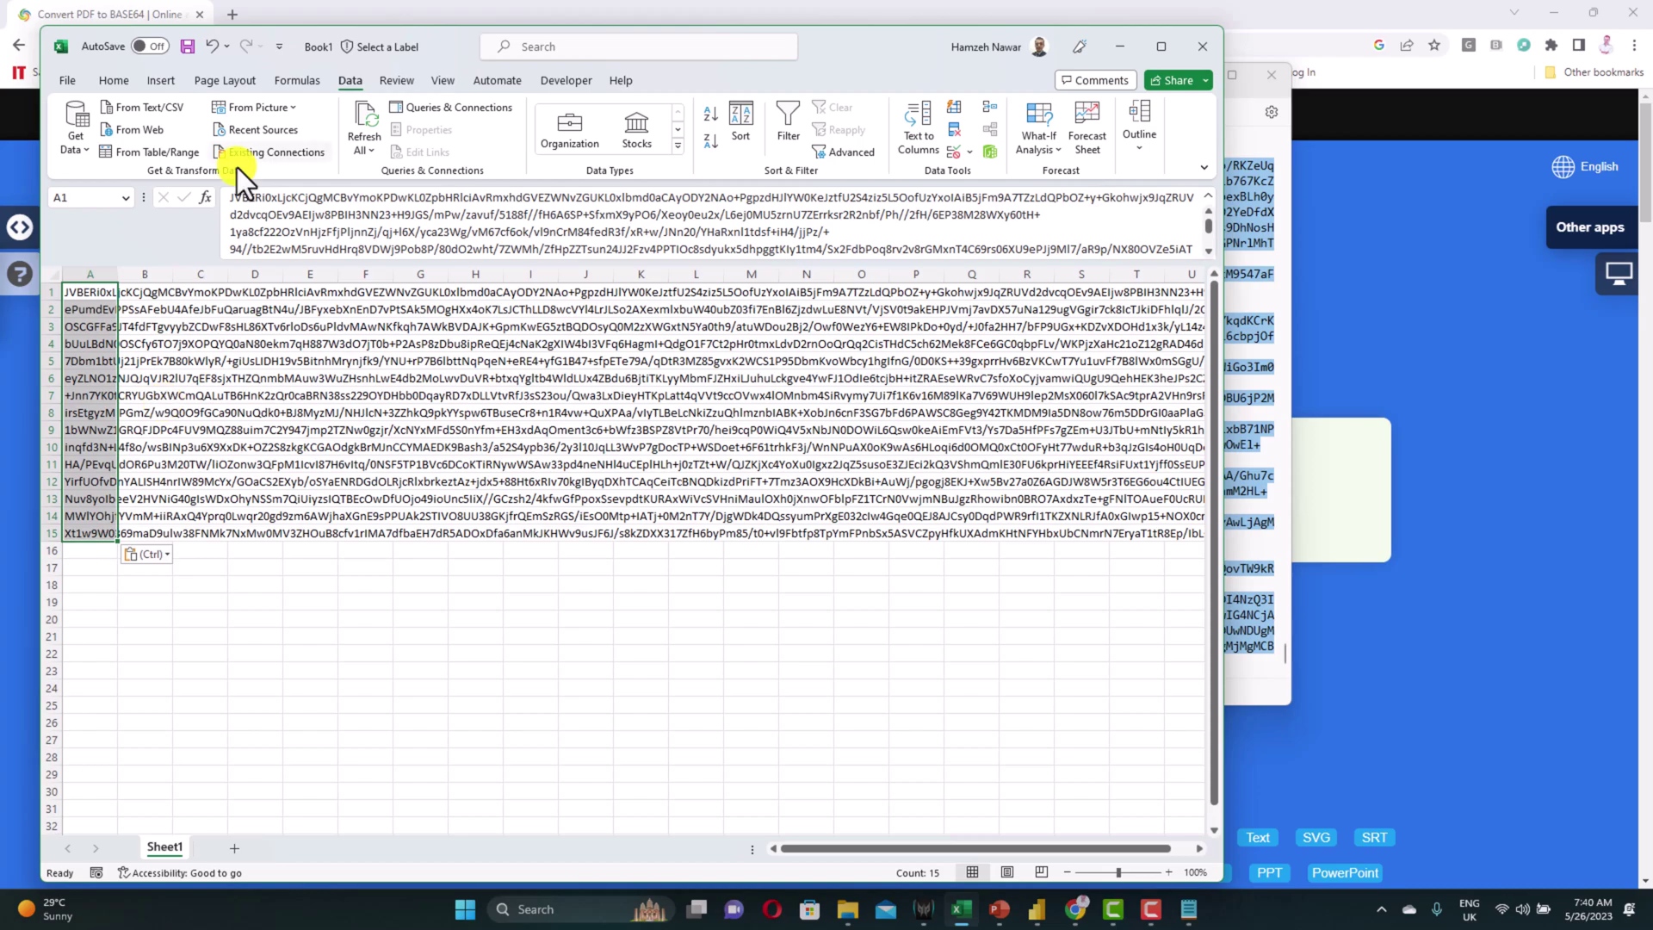
- Copy A1:A15 and paste it transposed into row 2 of a new sheet, Sheet2
click(103, 81)
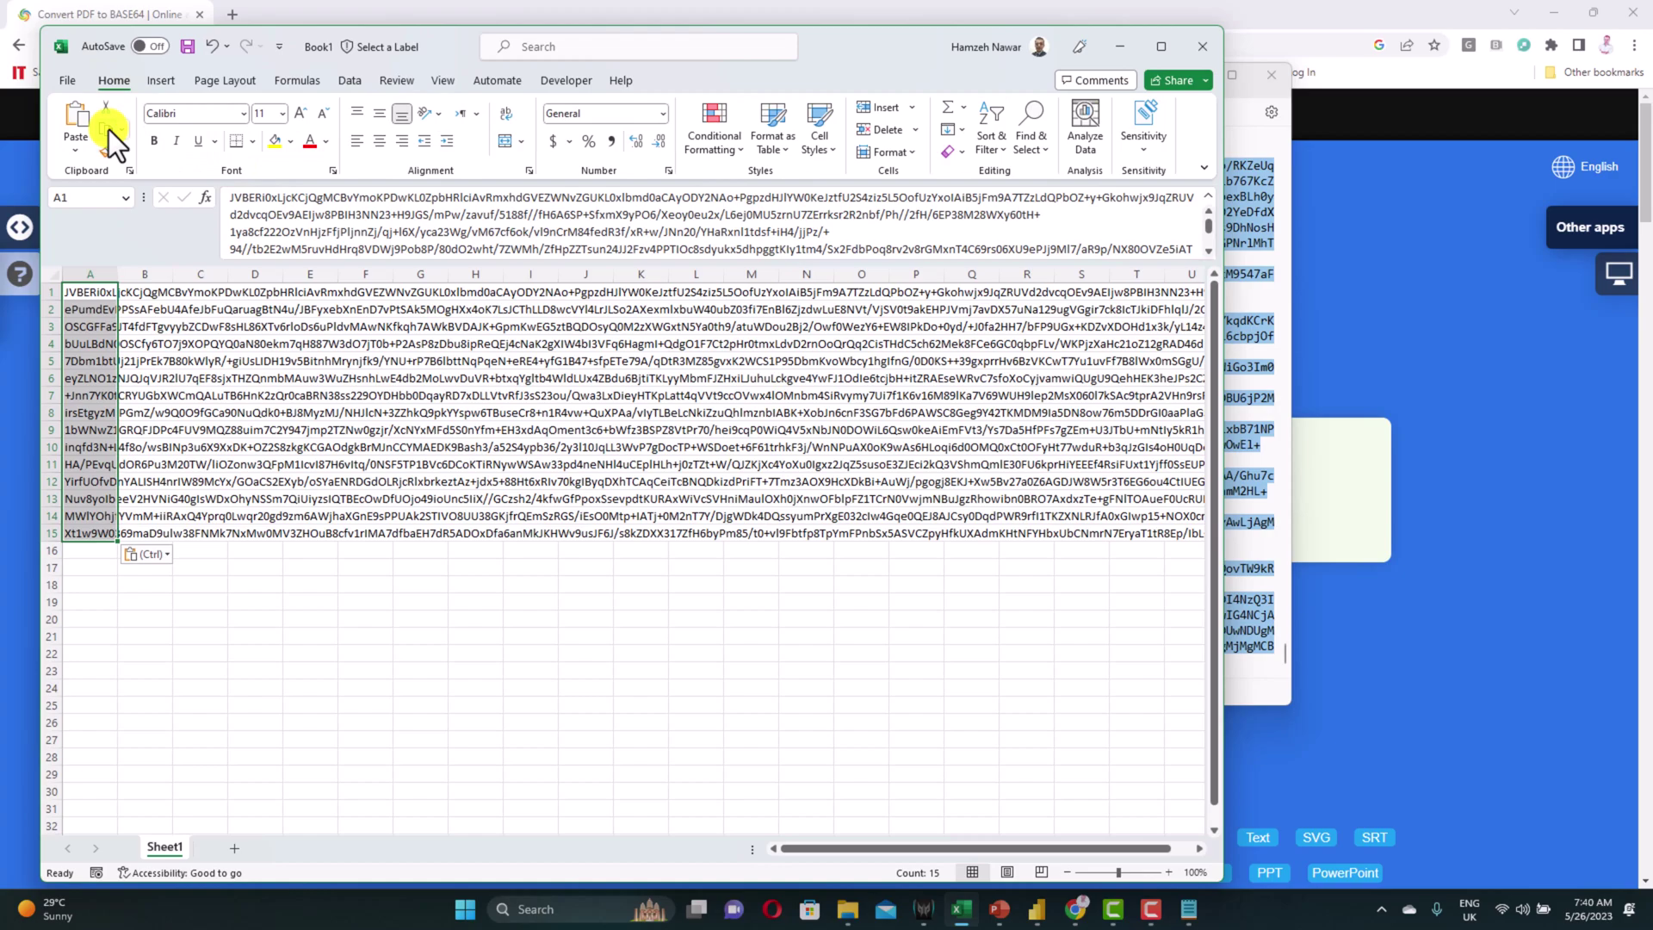
click(107, 129)
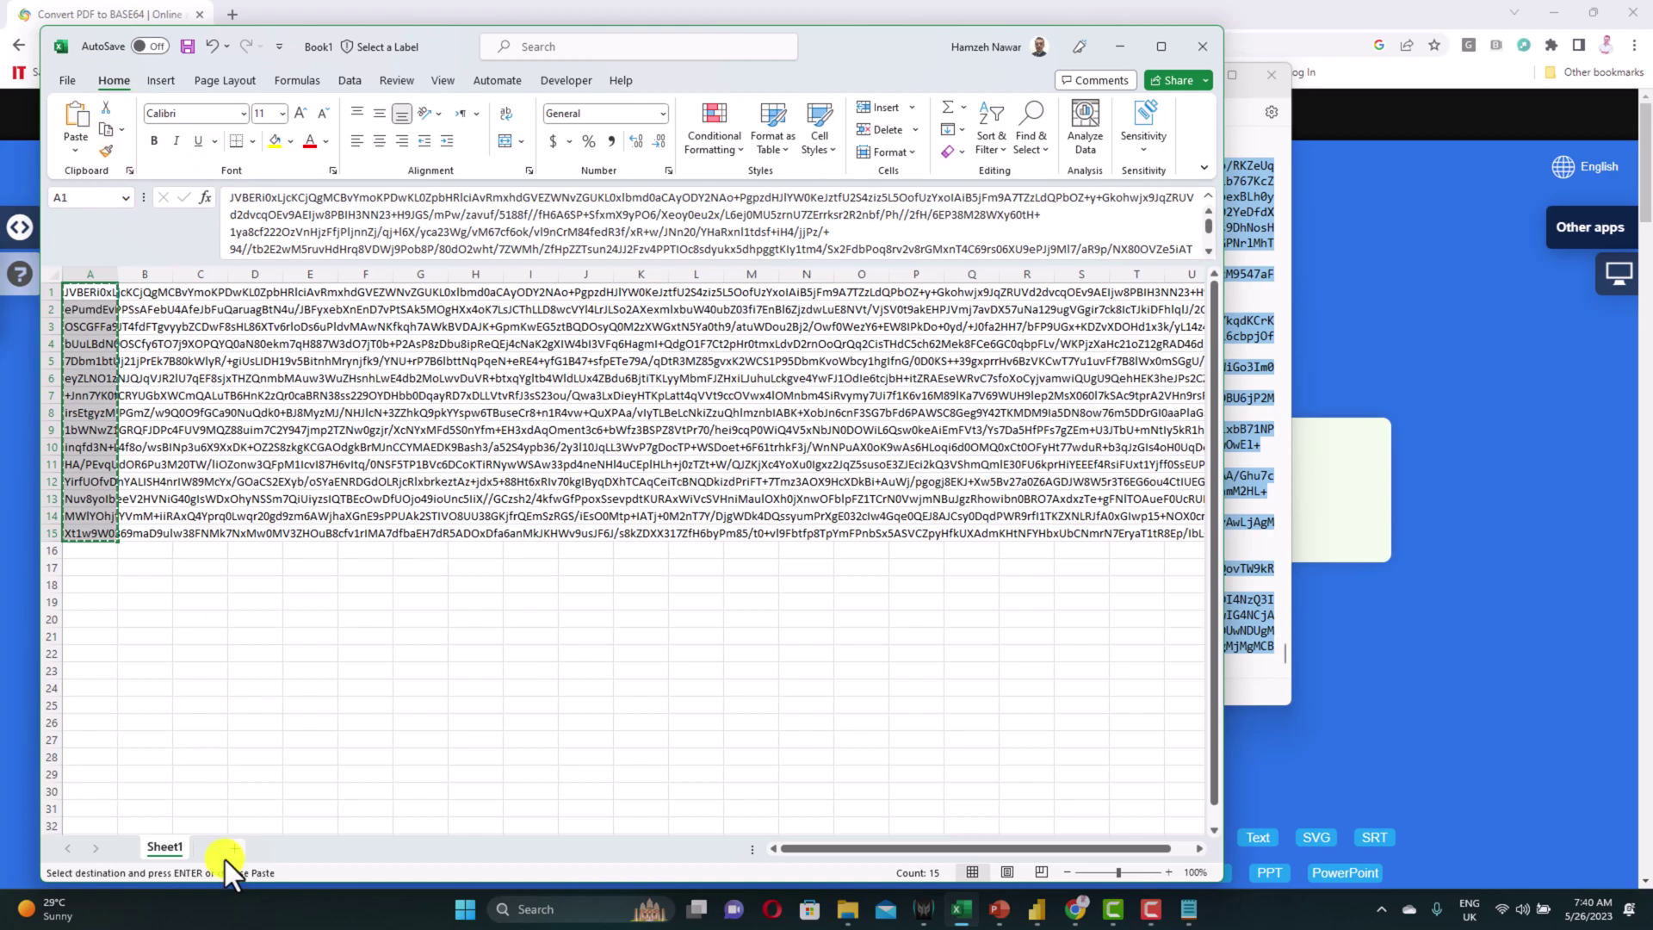
click(228, 852)
key(alt+h)
key(v)
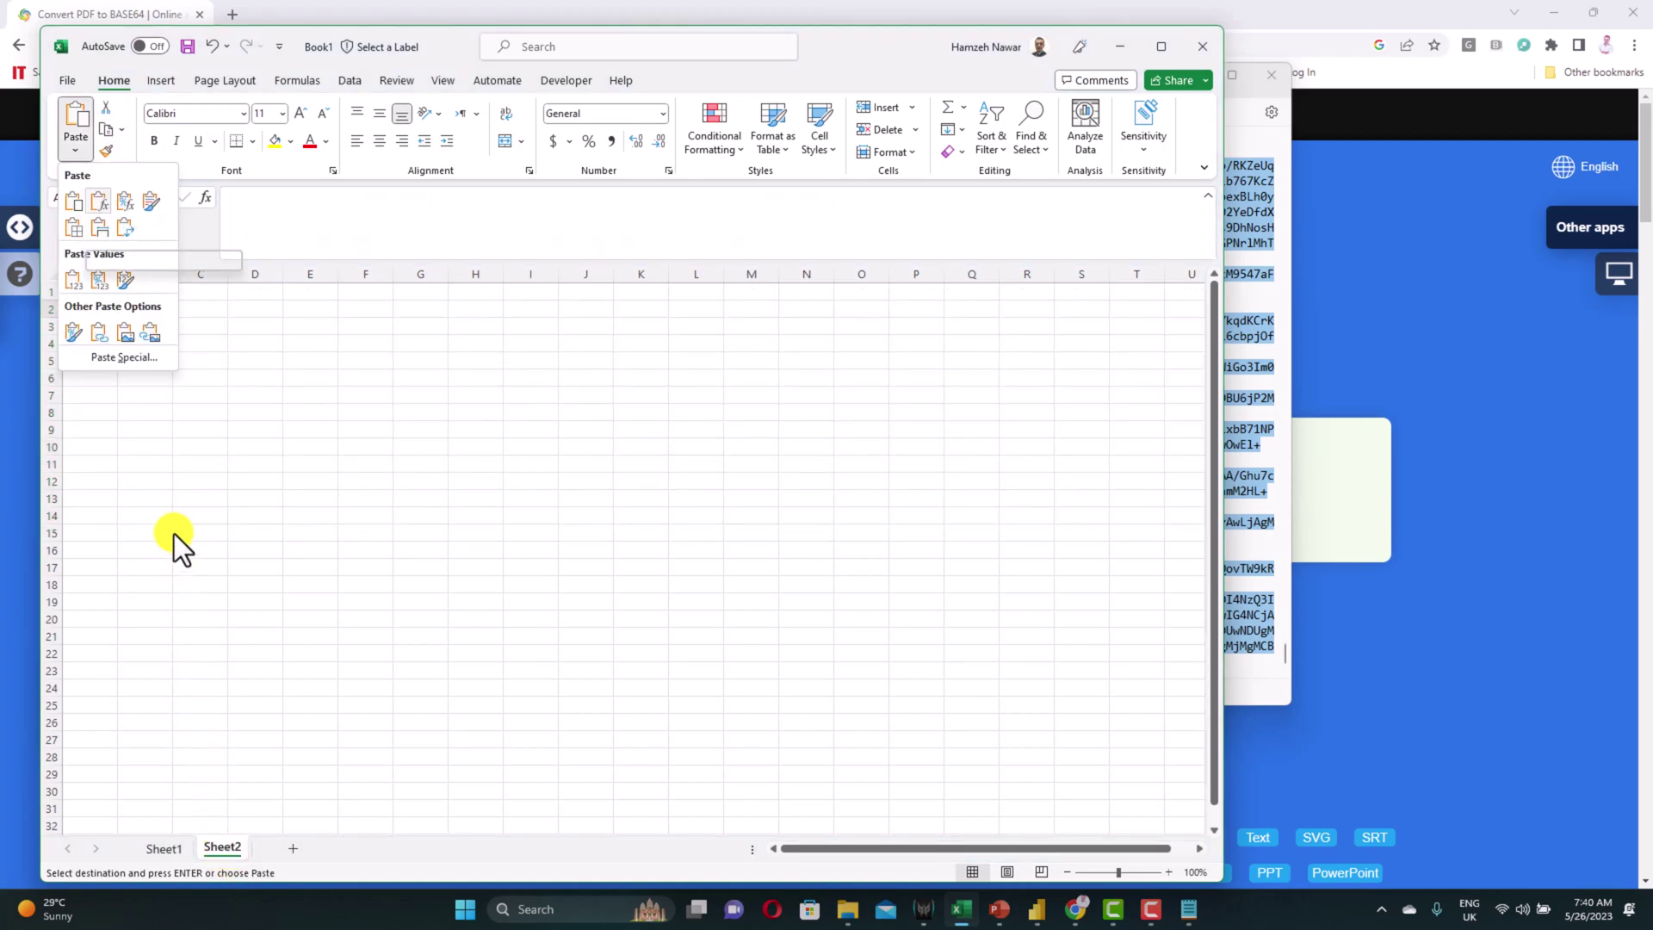
click(126, 225)
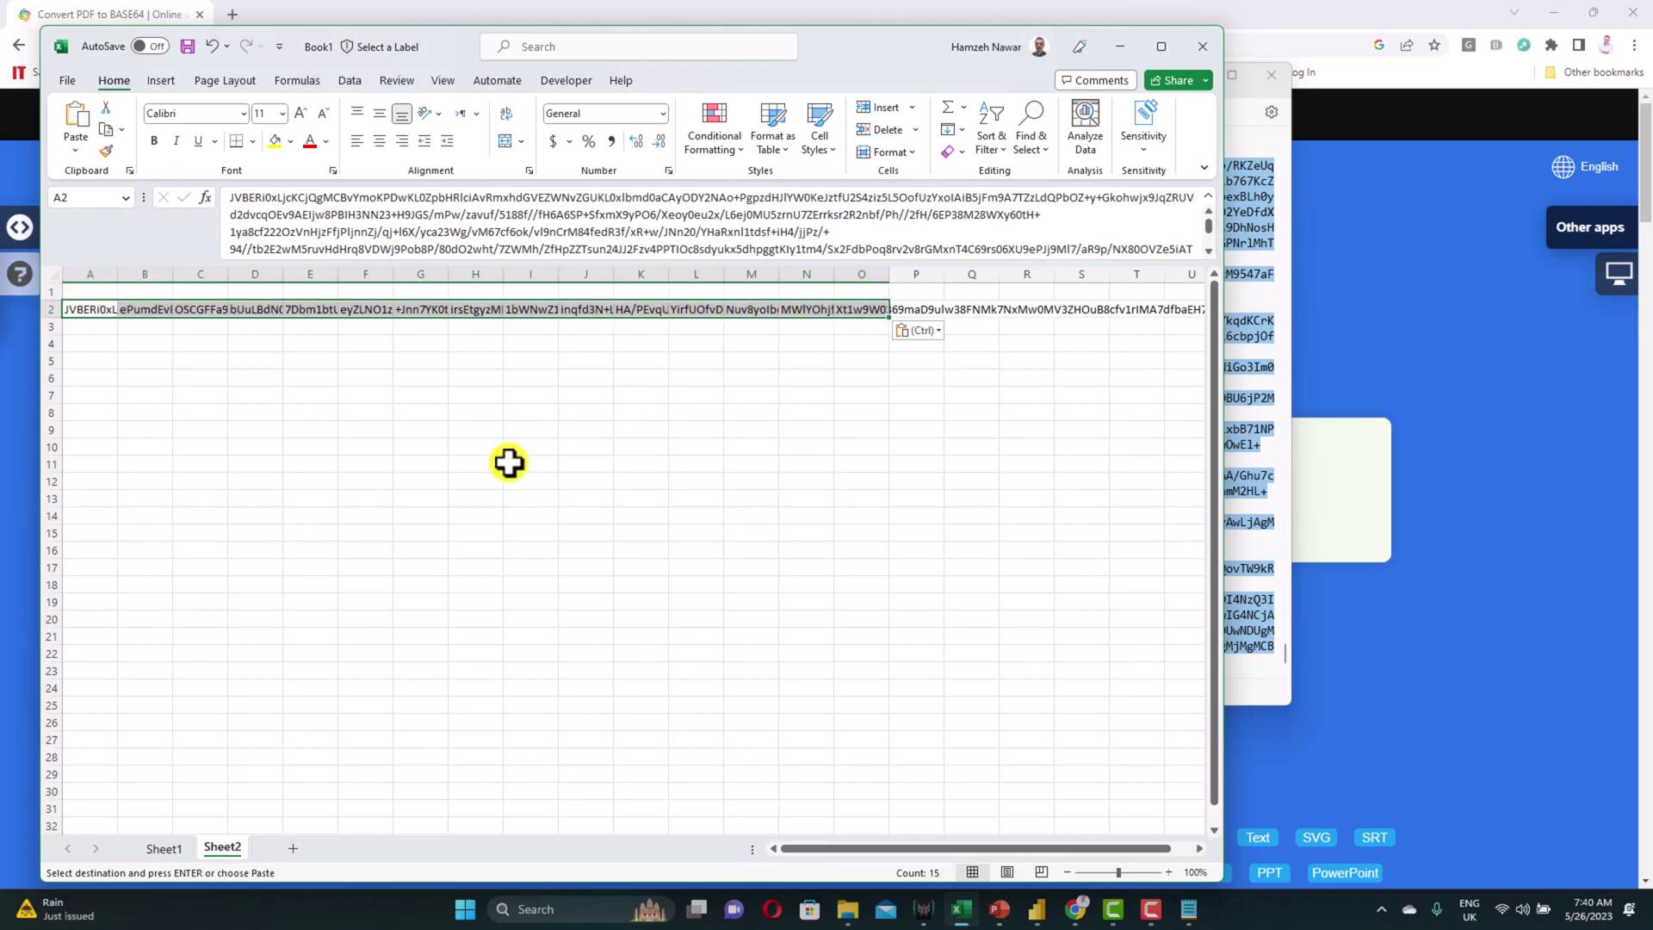
- Enter the label B0 in A1 and drag its fill handle along row 1
click(89, 295)
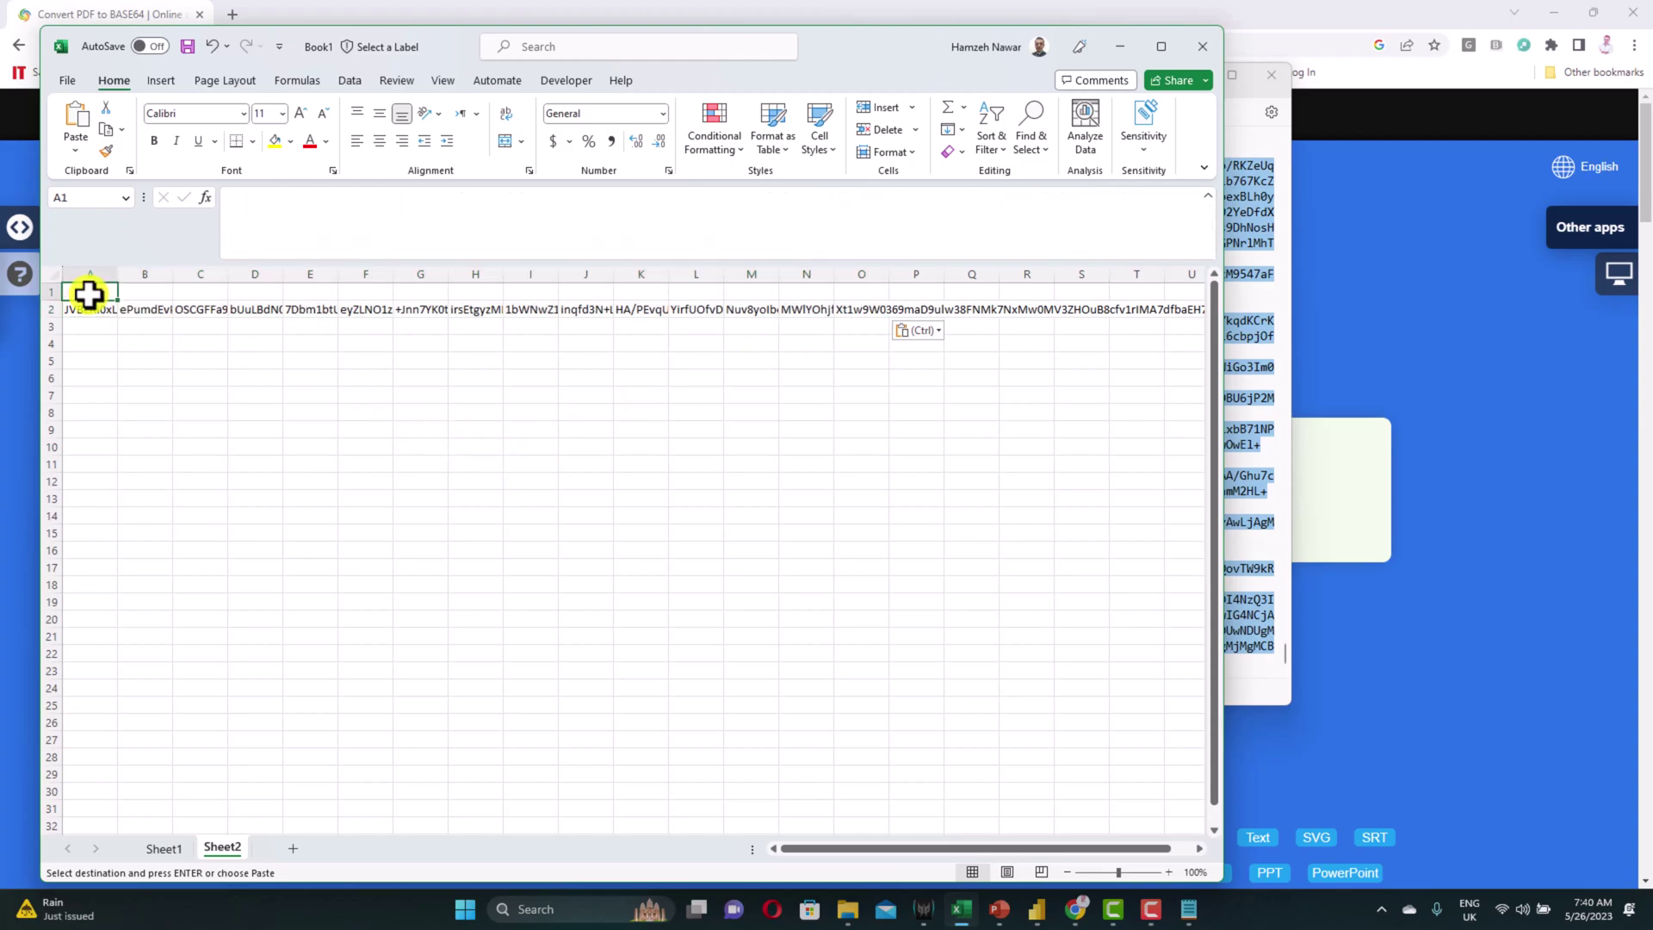
text(B0)
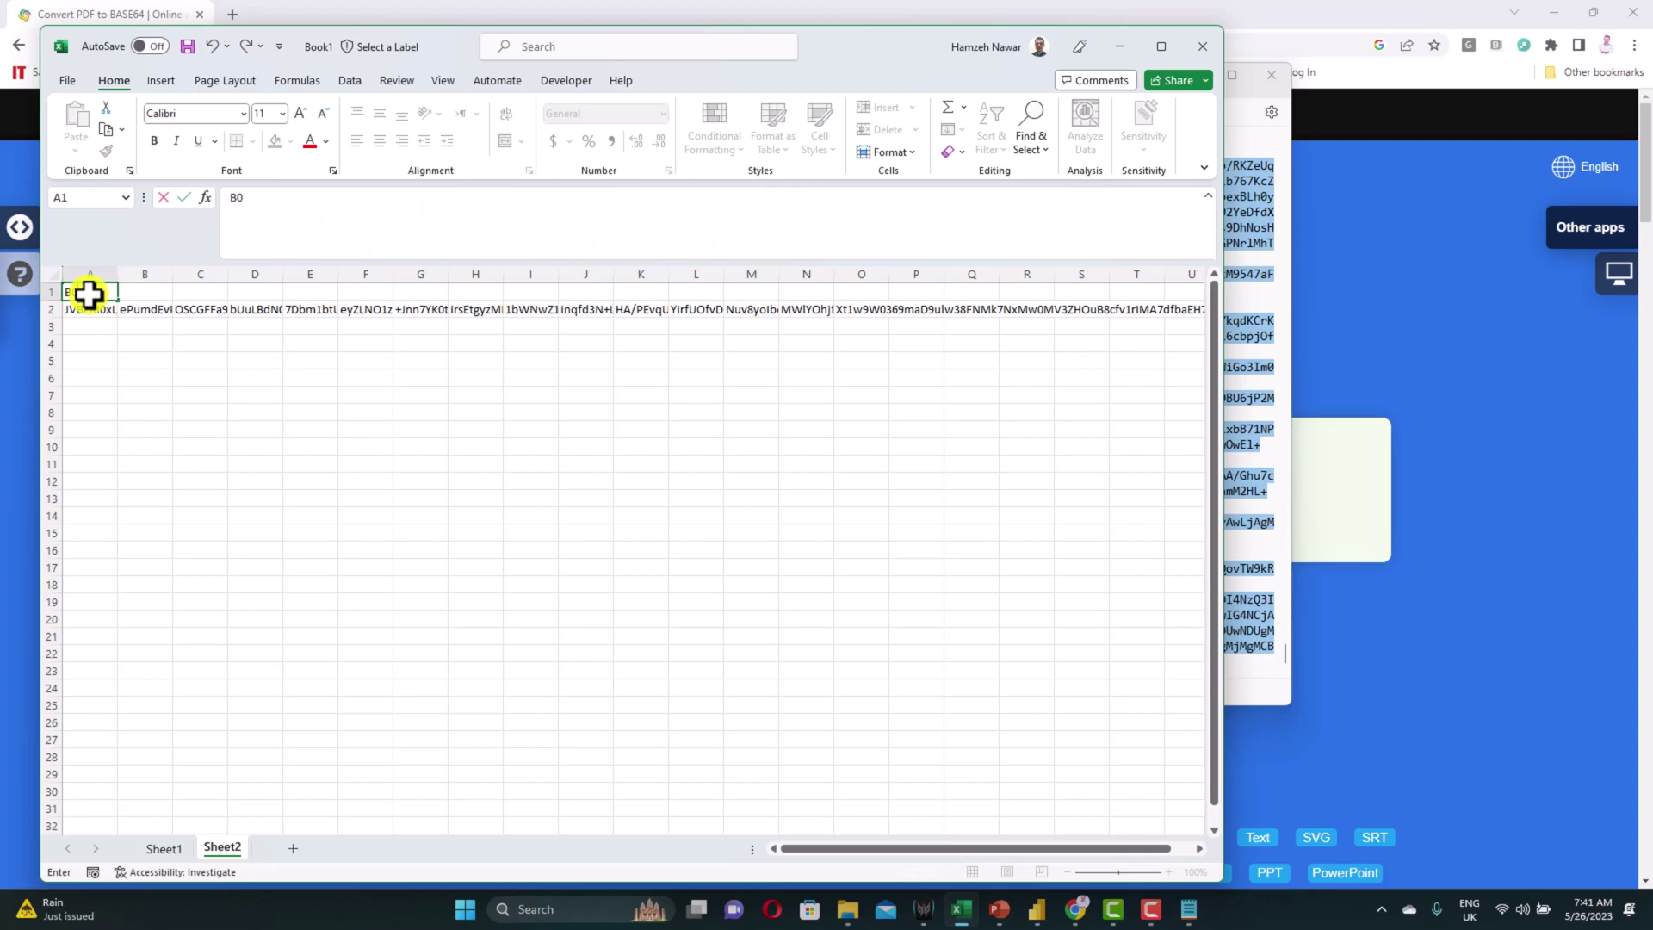
key(Return)
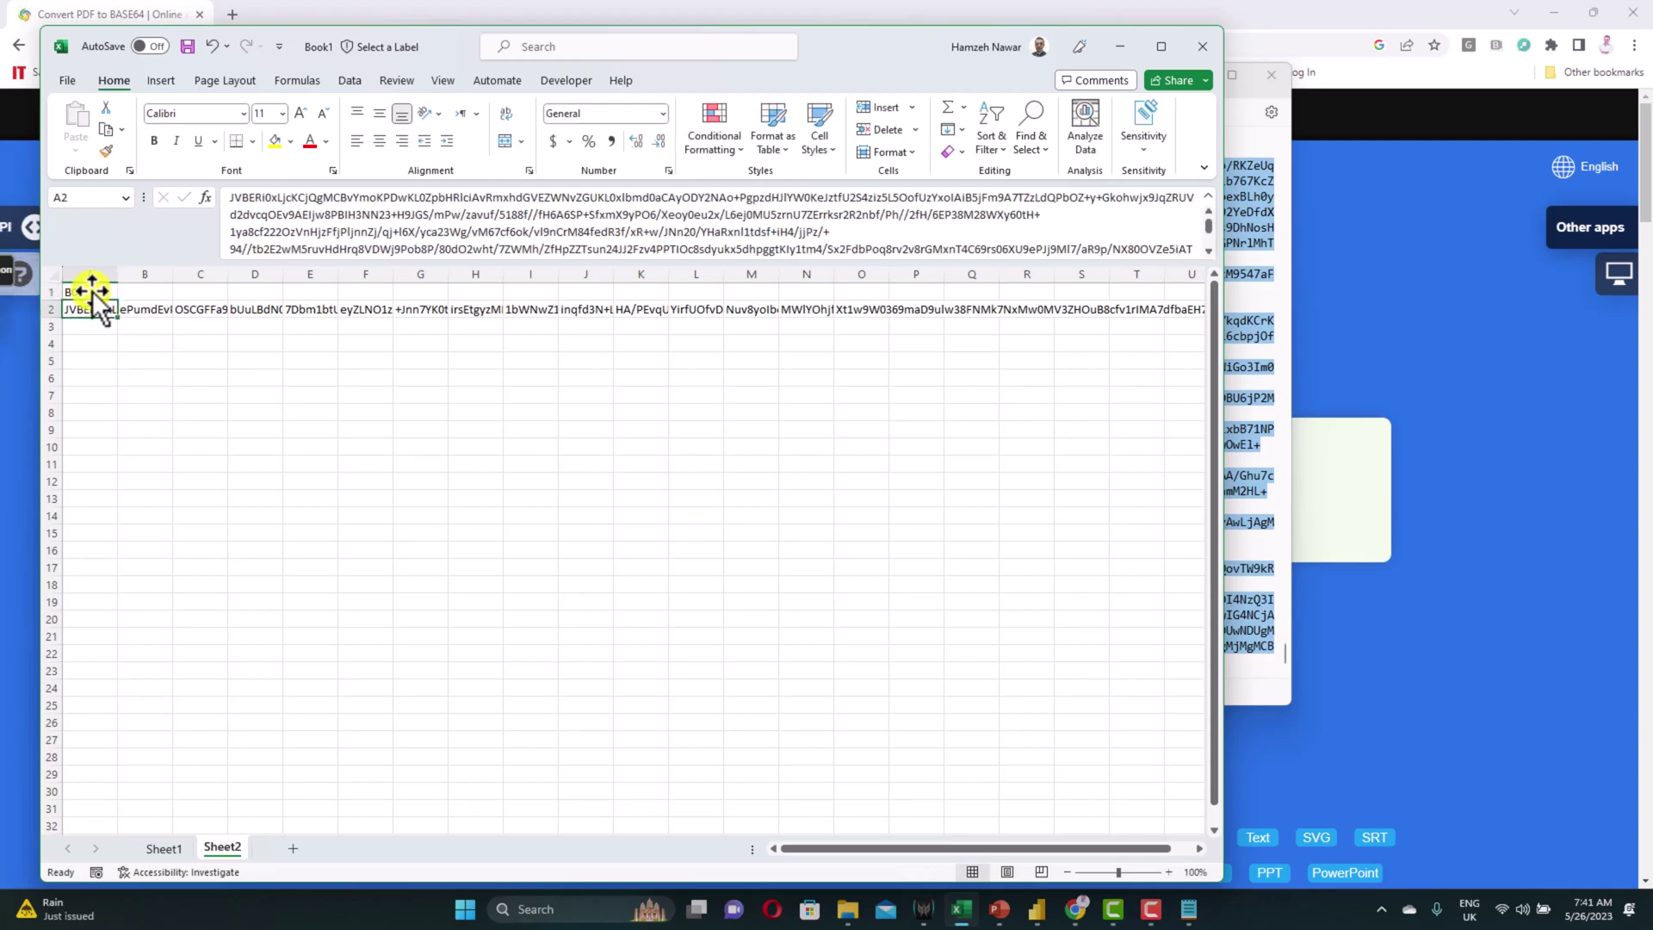
click(91, 290)
drag(118, 299, 873, 297)
- Complete the B0–B14 labels to column O and save the workbook as PDF.csv (CSV Comma delimited)
click(861, 411)
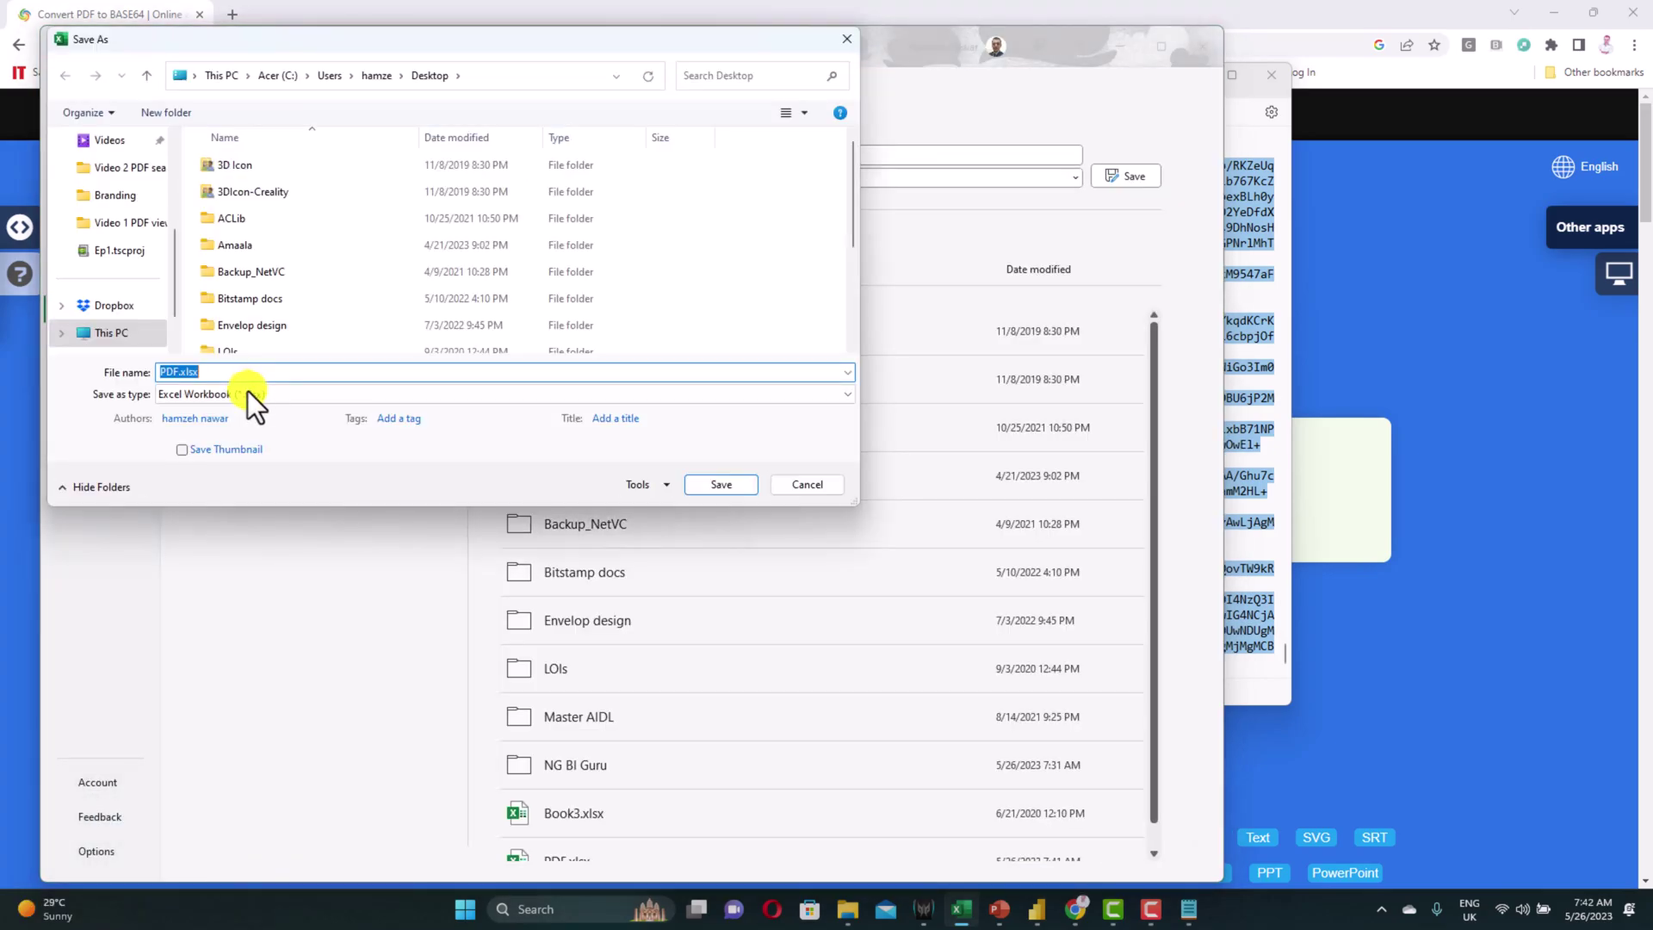
click(250, 394)
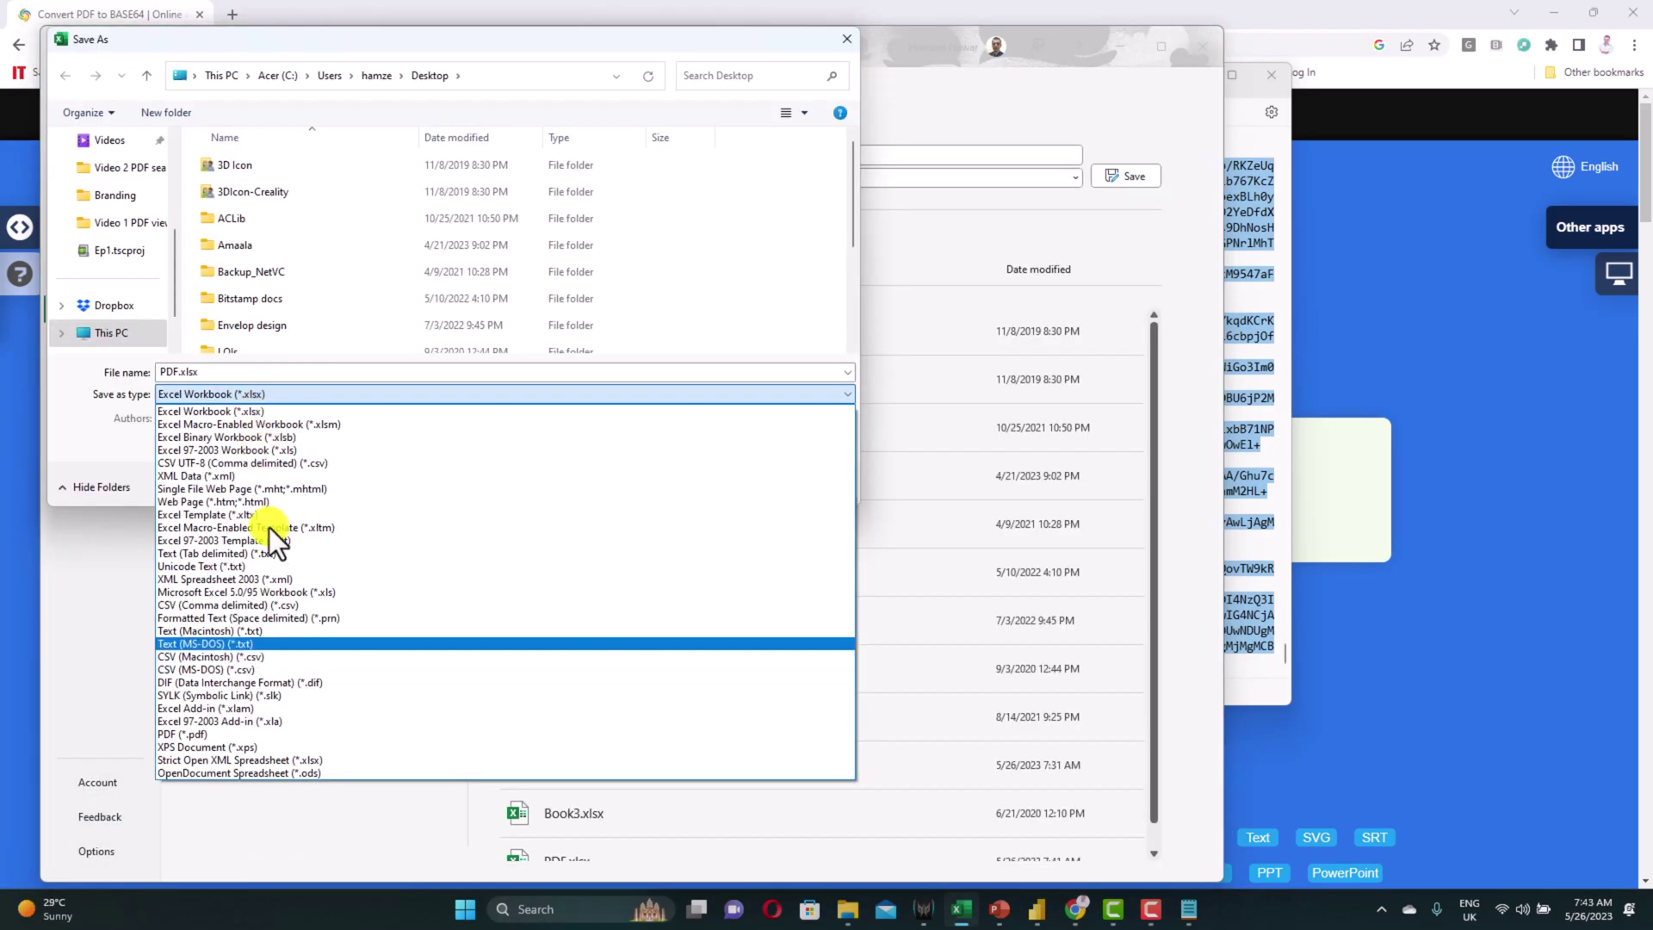
click(281, 605)
click(706, 463)
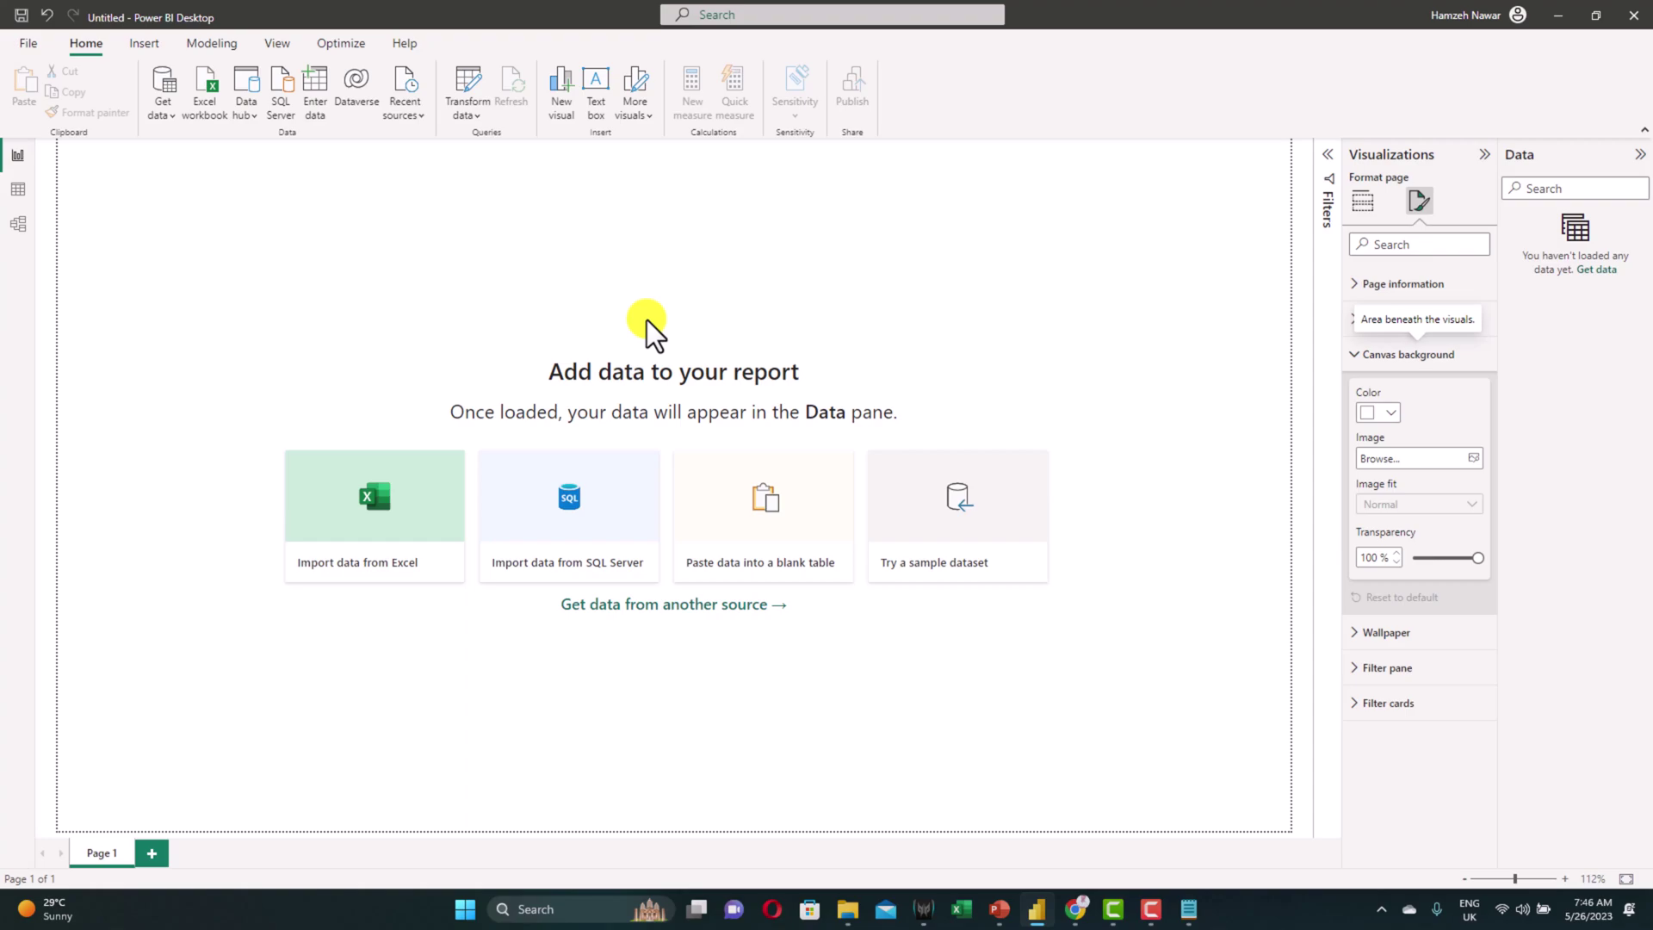
click(1005, 908)
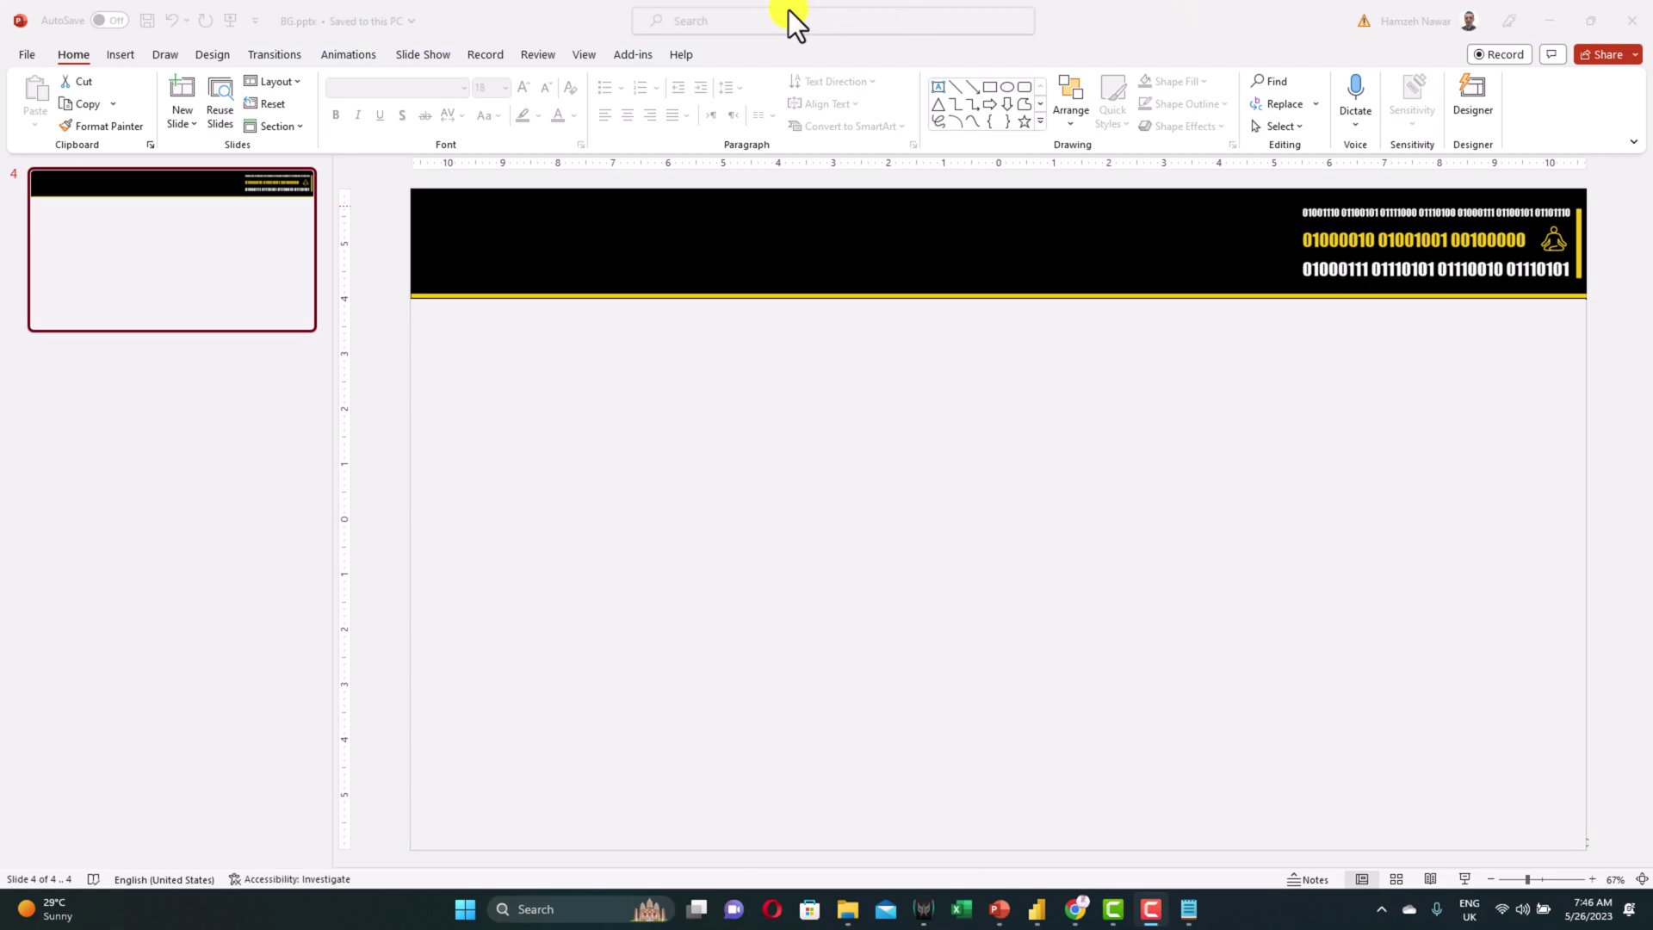
click(210, 65)
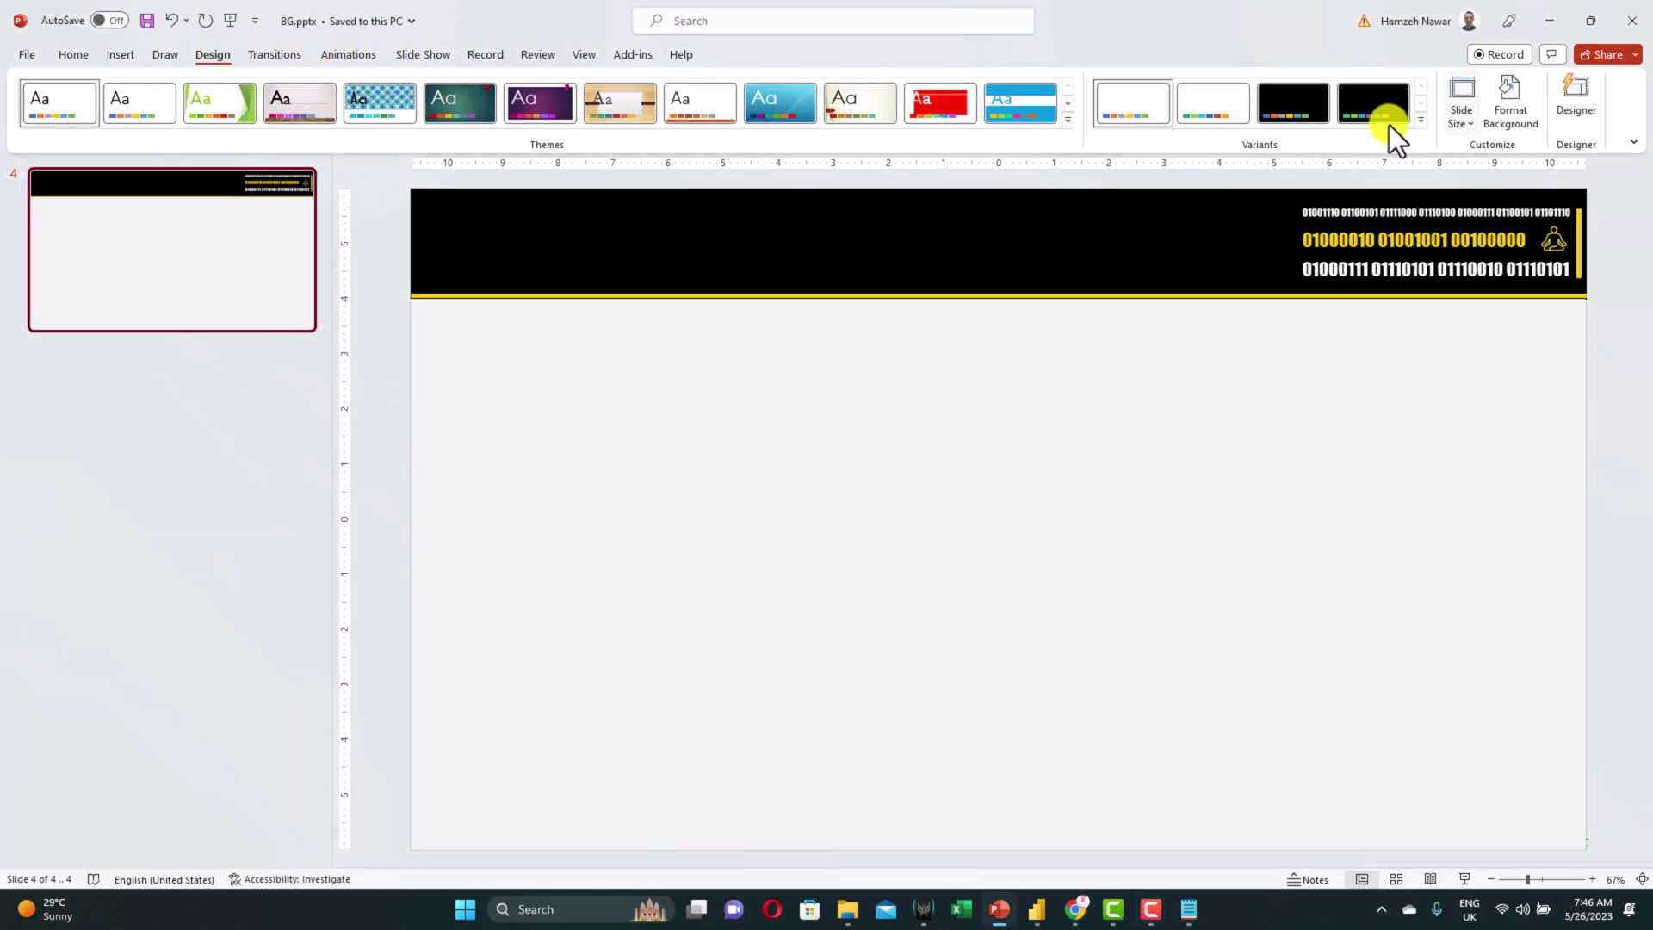
click(1463, 120)
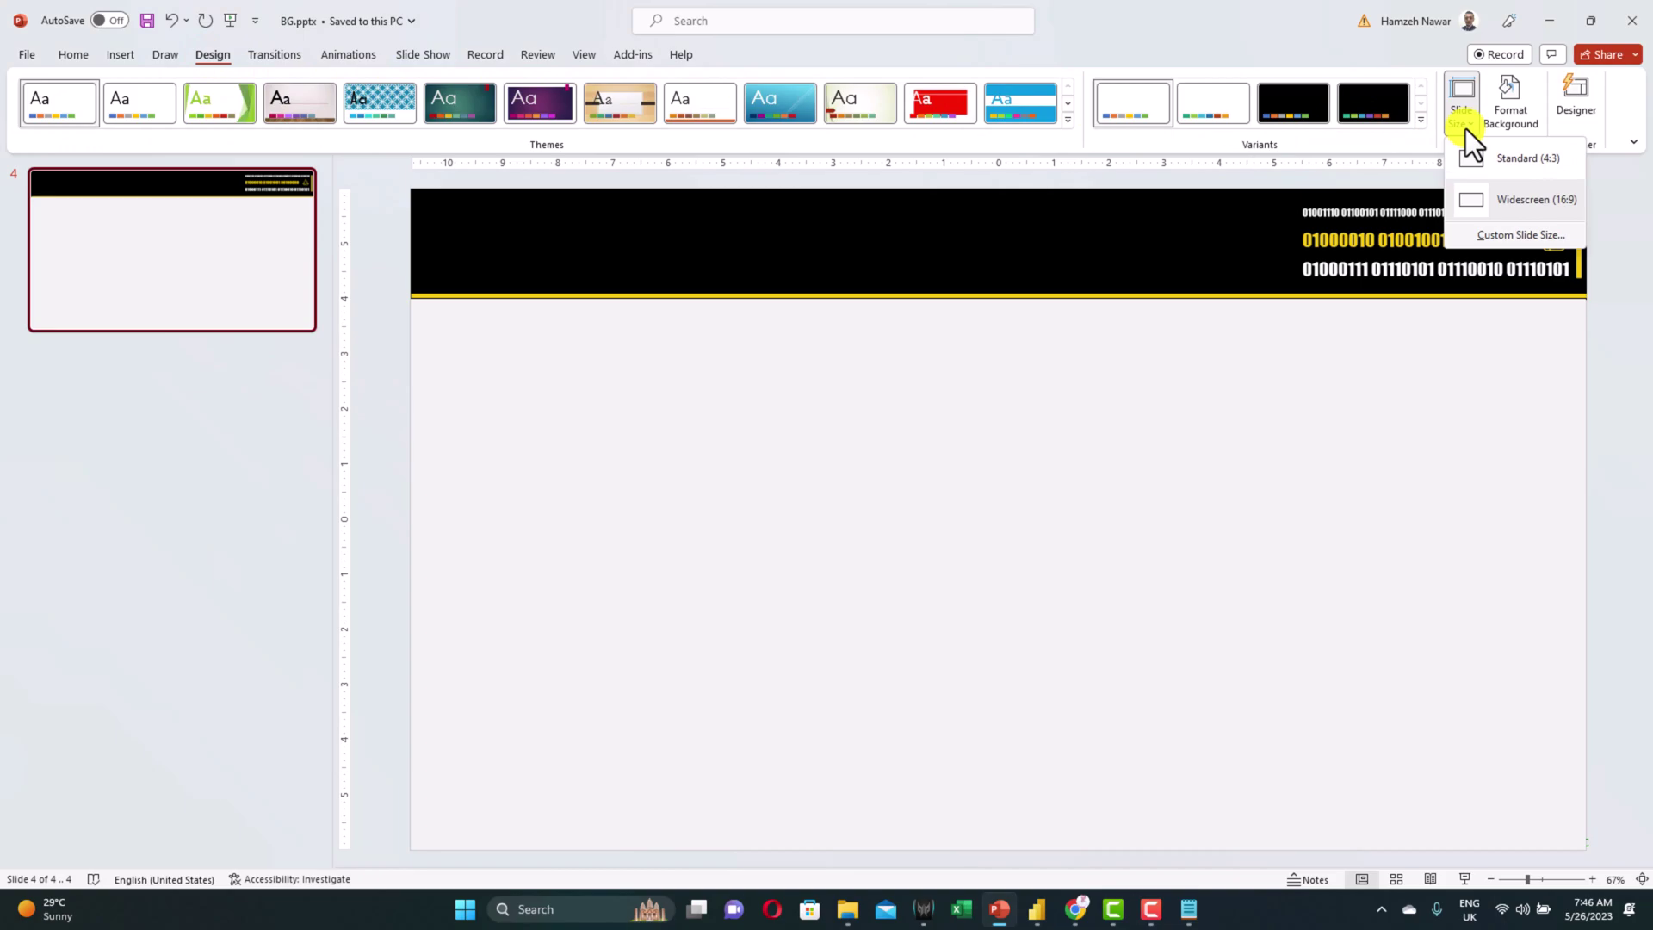
click(1516, 235)
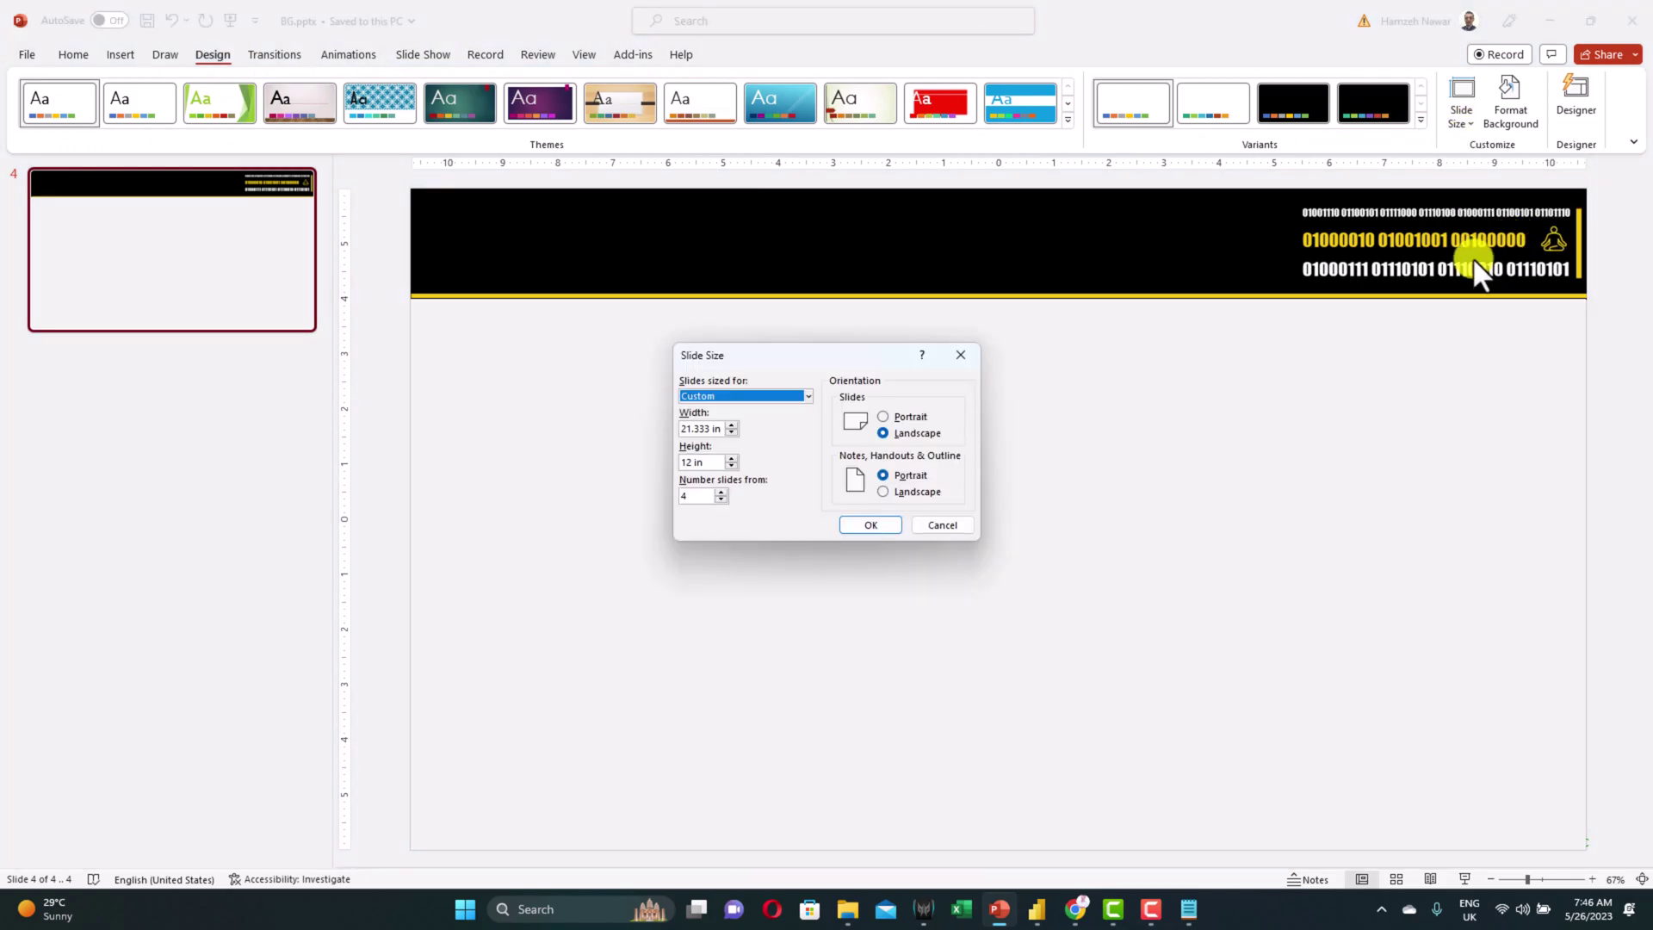
click(975, 533)
click(1036, 909)
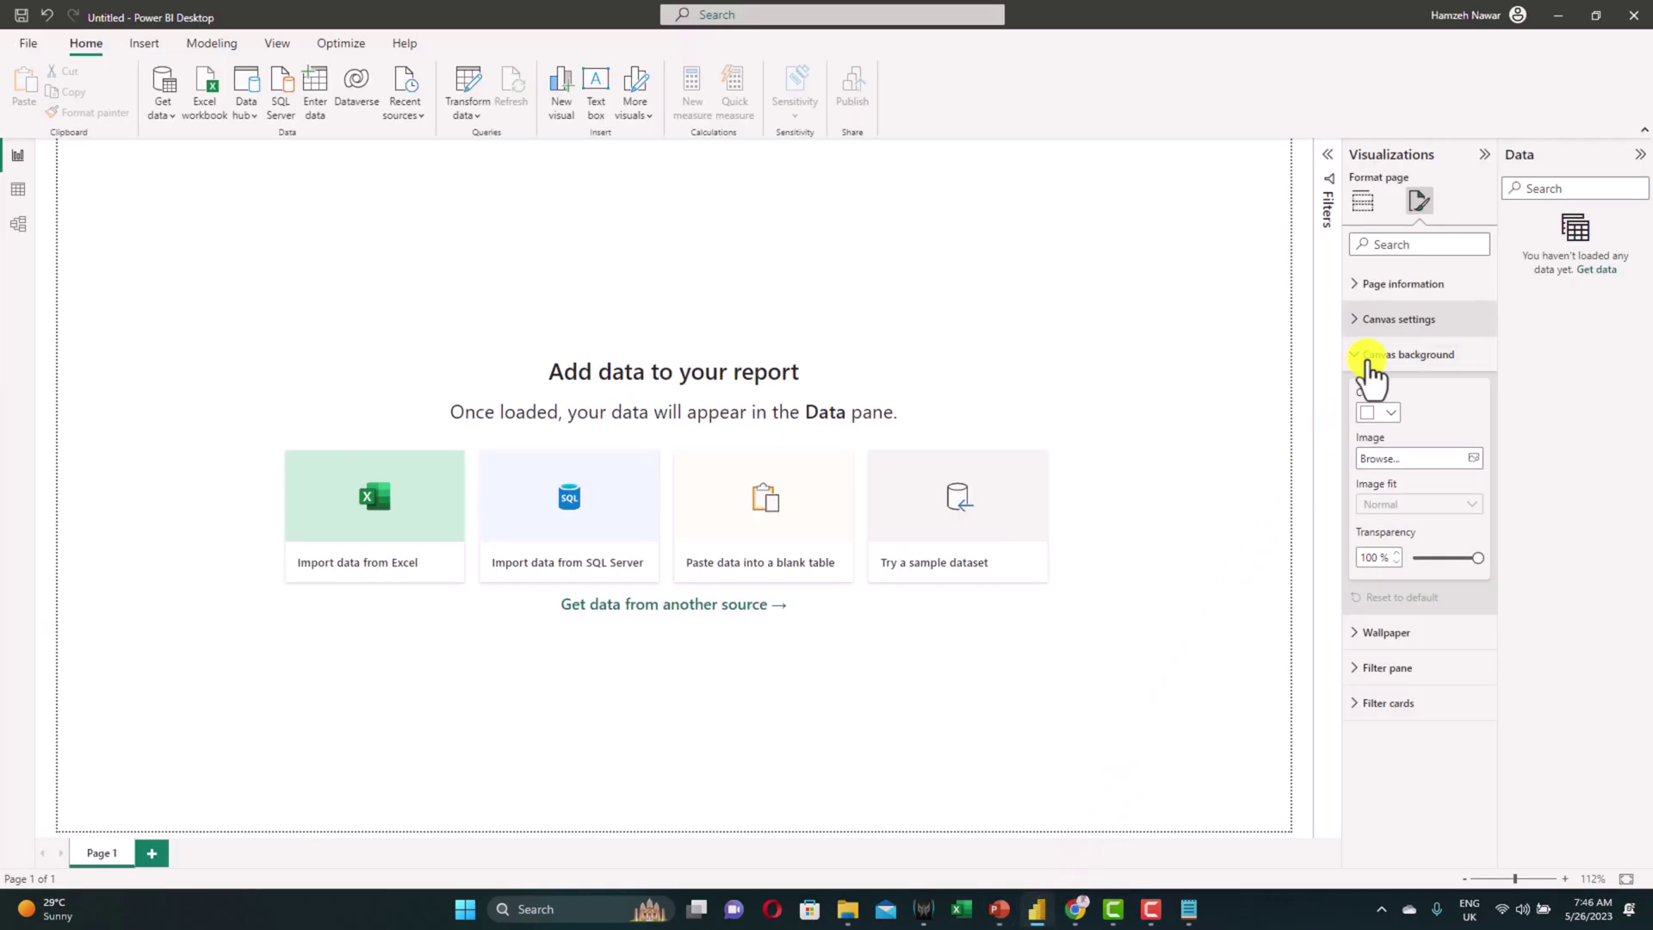
- Check the page's canvas settings: 16:9 type at 1280 × 720 px, left unchanged
click(1365, 320)
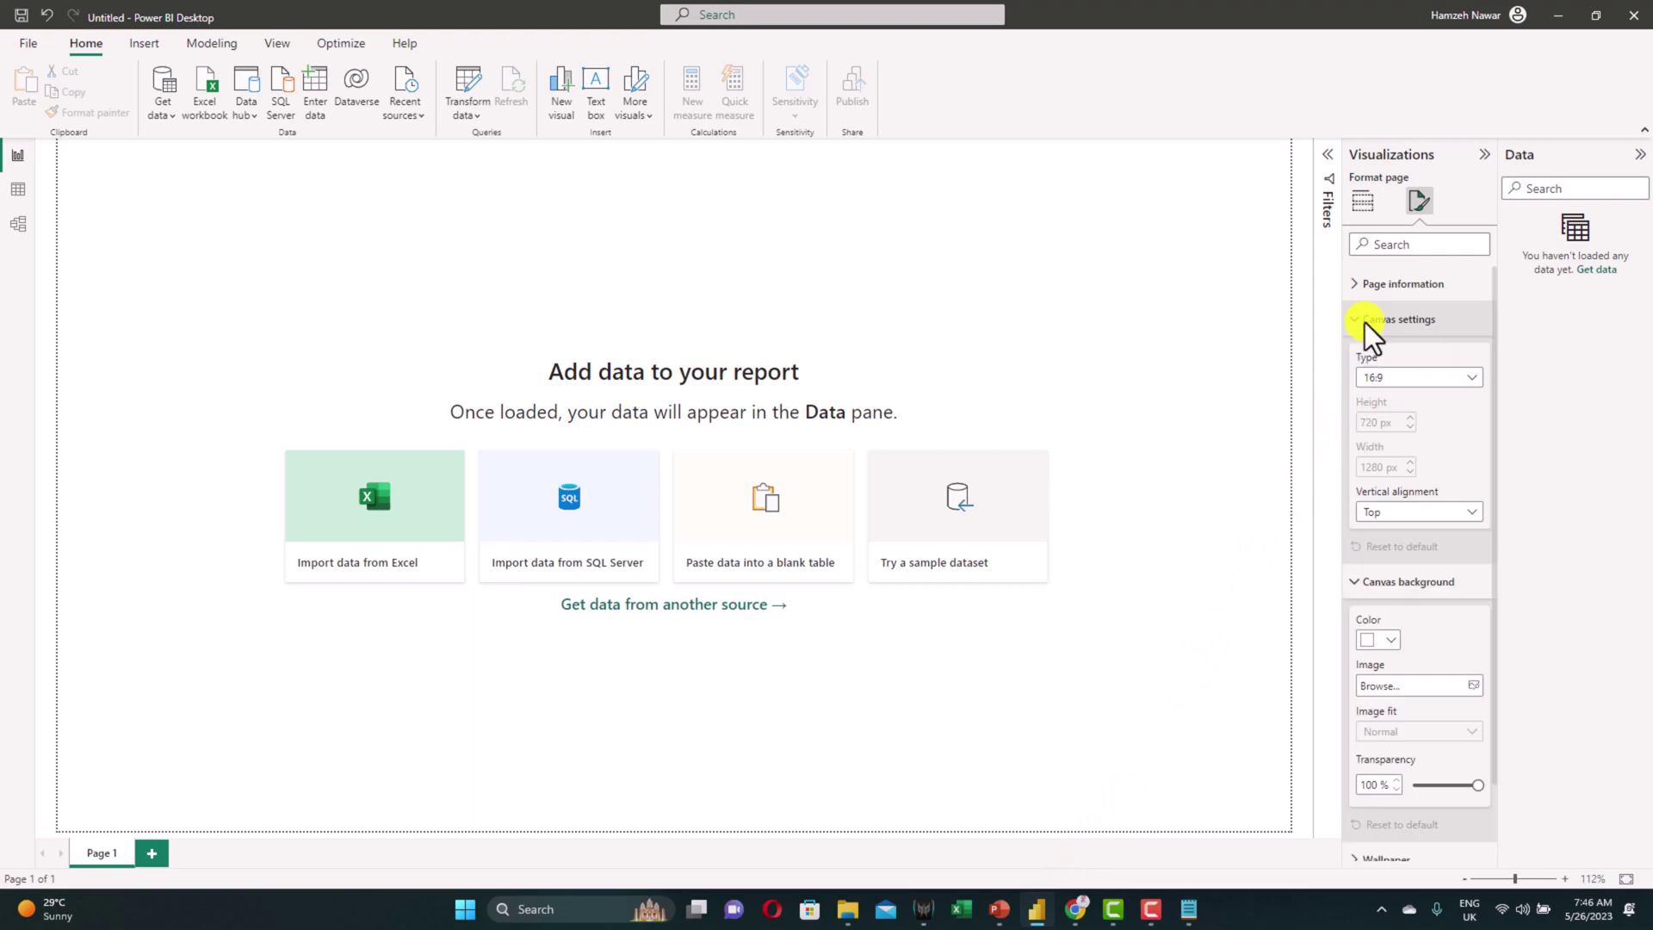
click(1380, 376)
click(1381, 379)
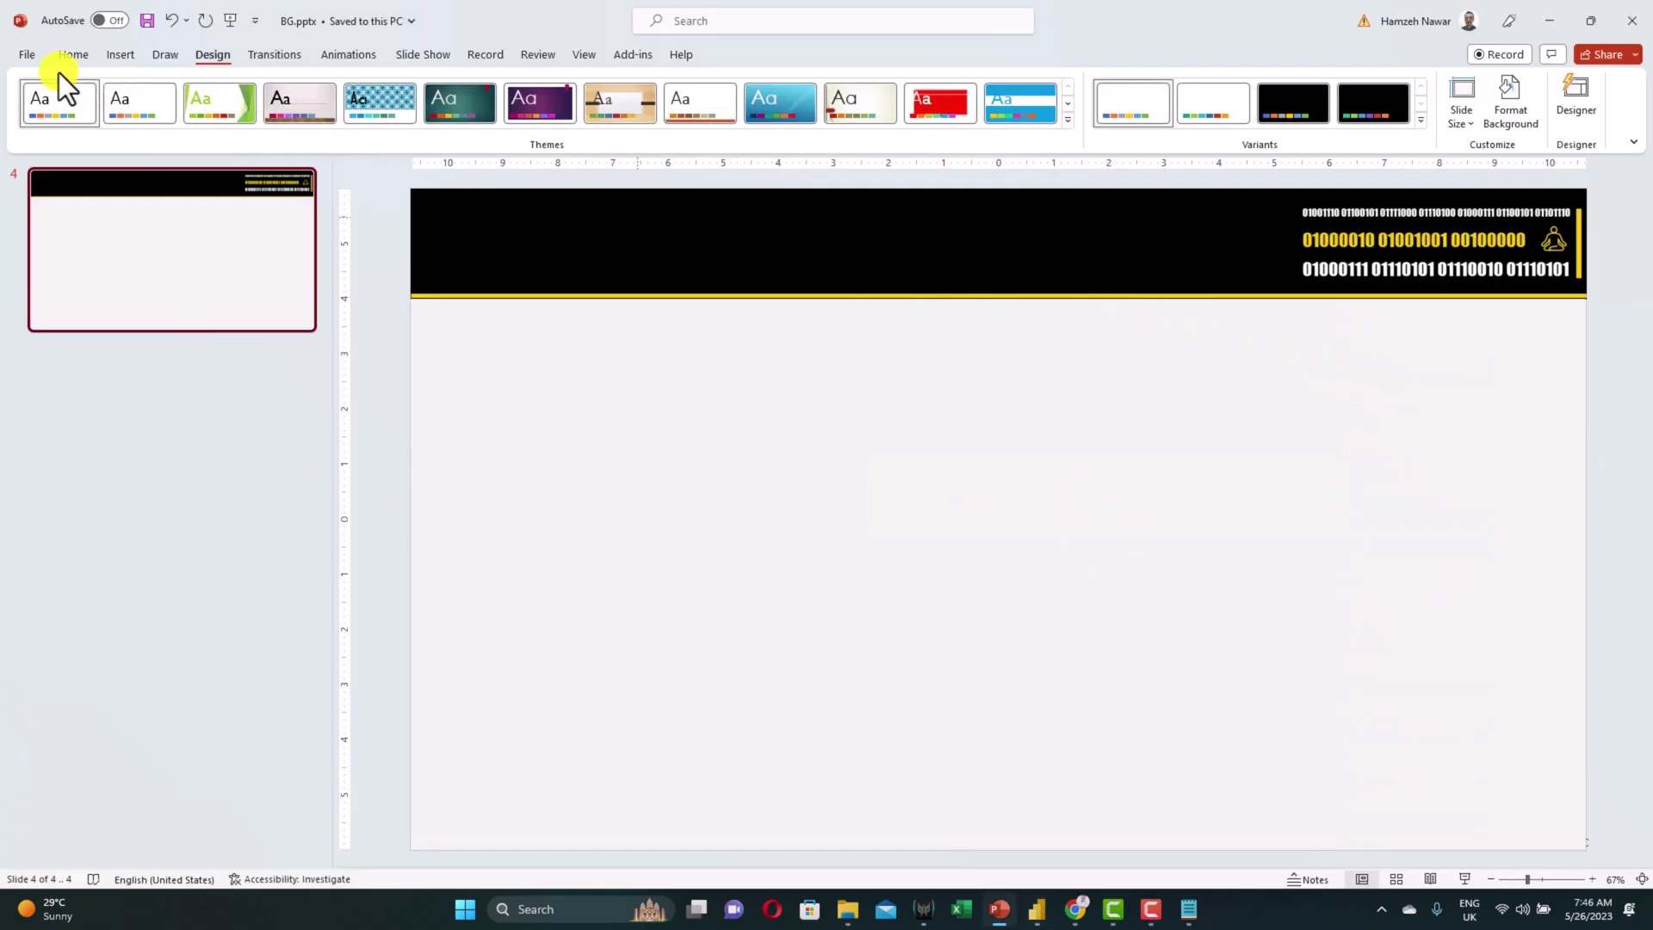
- Export only the current banner slide as BG.svg in Scalable Vector Graphics format
click(14, 62)
key(F12)
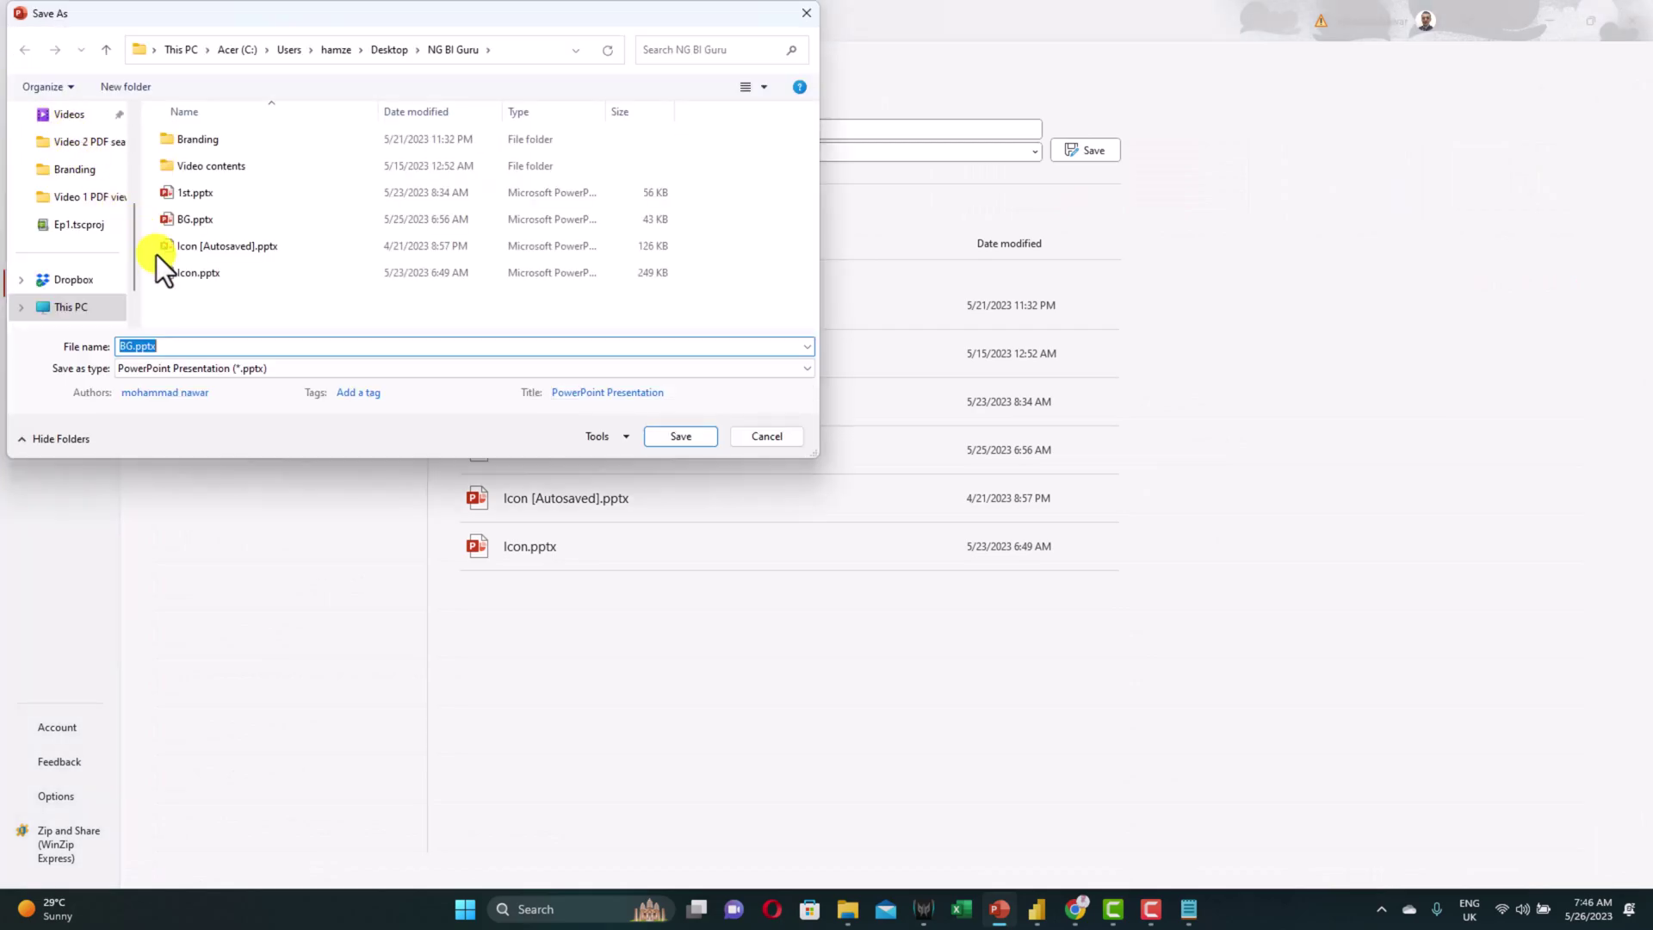
click(257, 368)
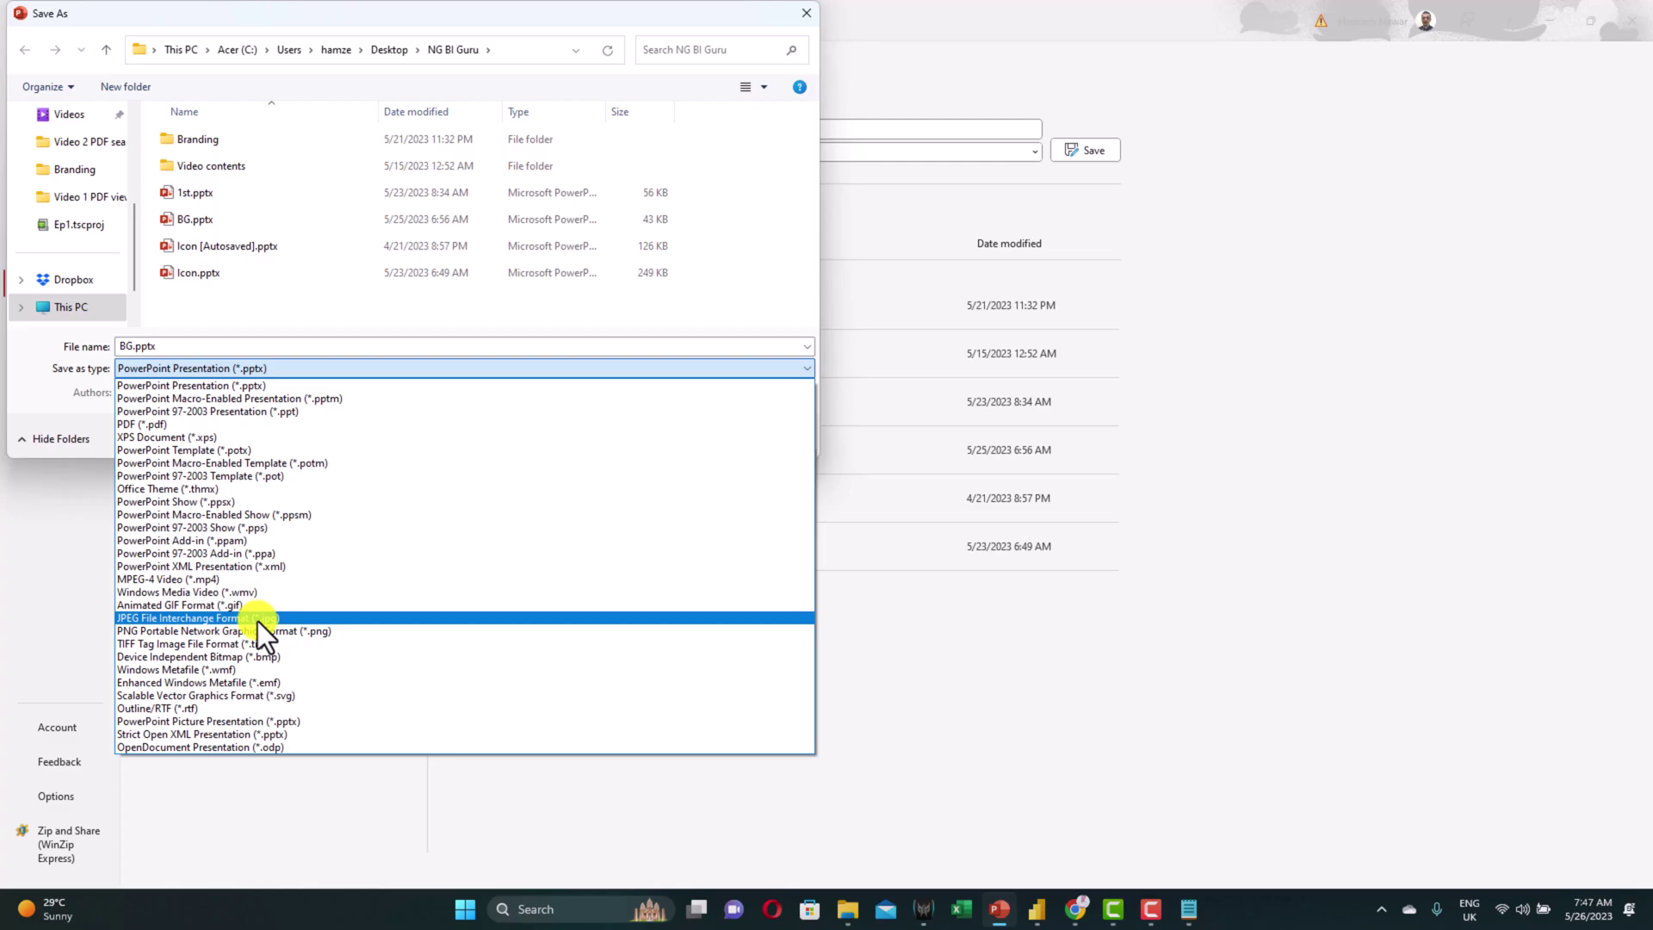
click(327, 696)
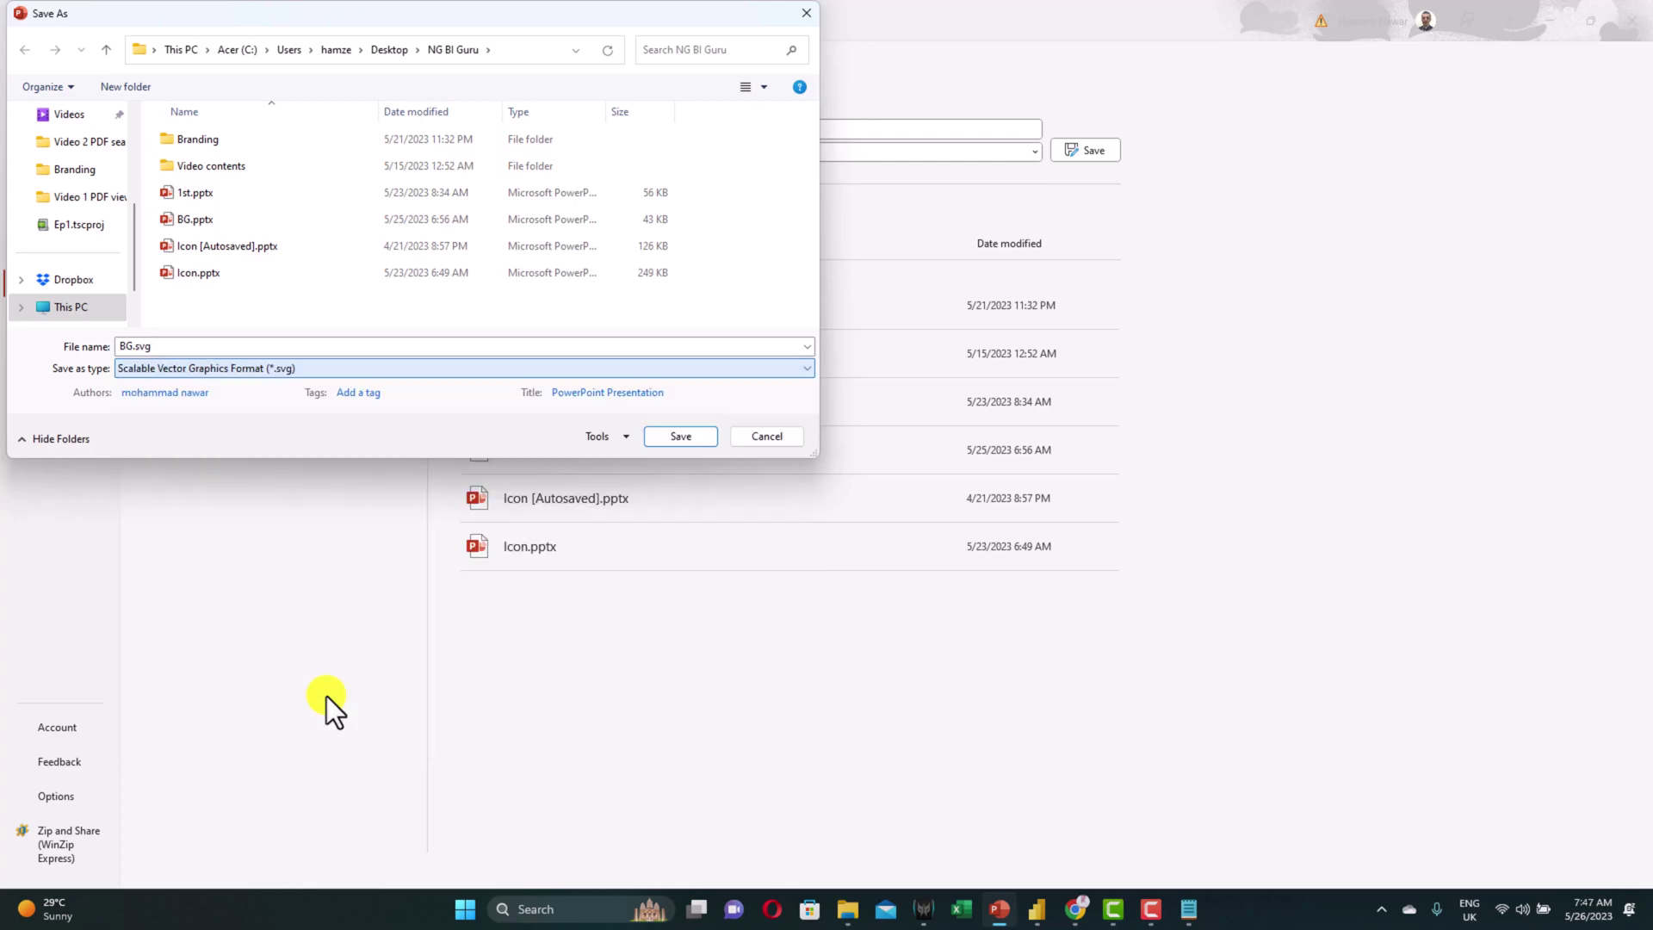
click(648, 449)
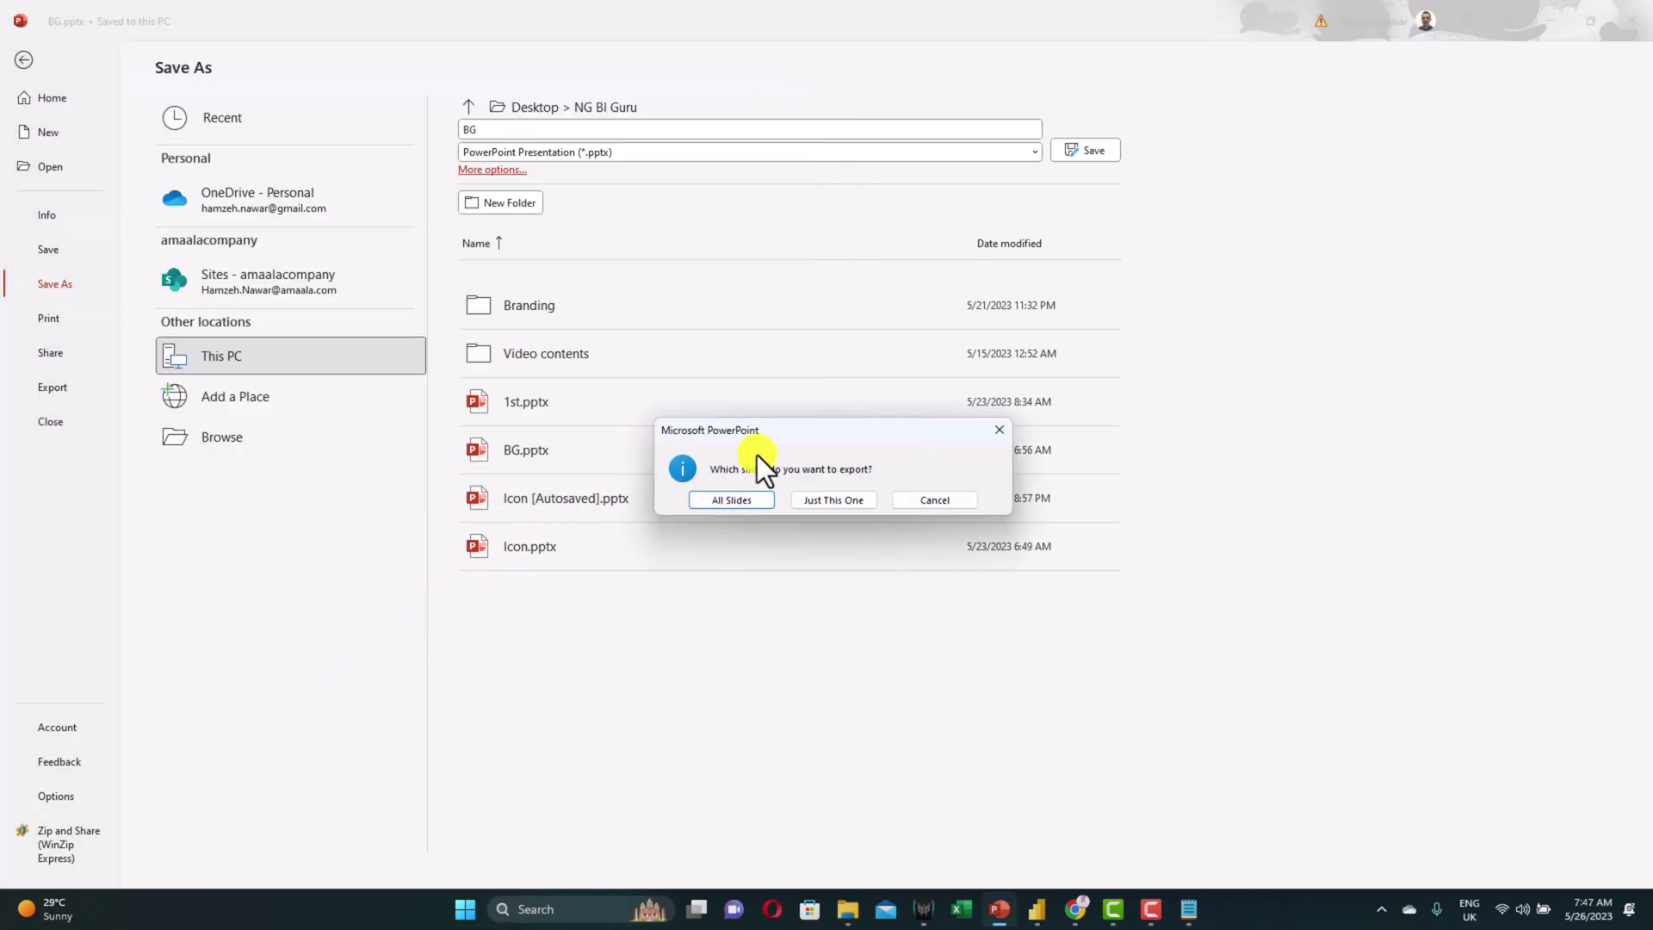
click(848, 504)
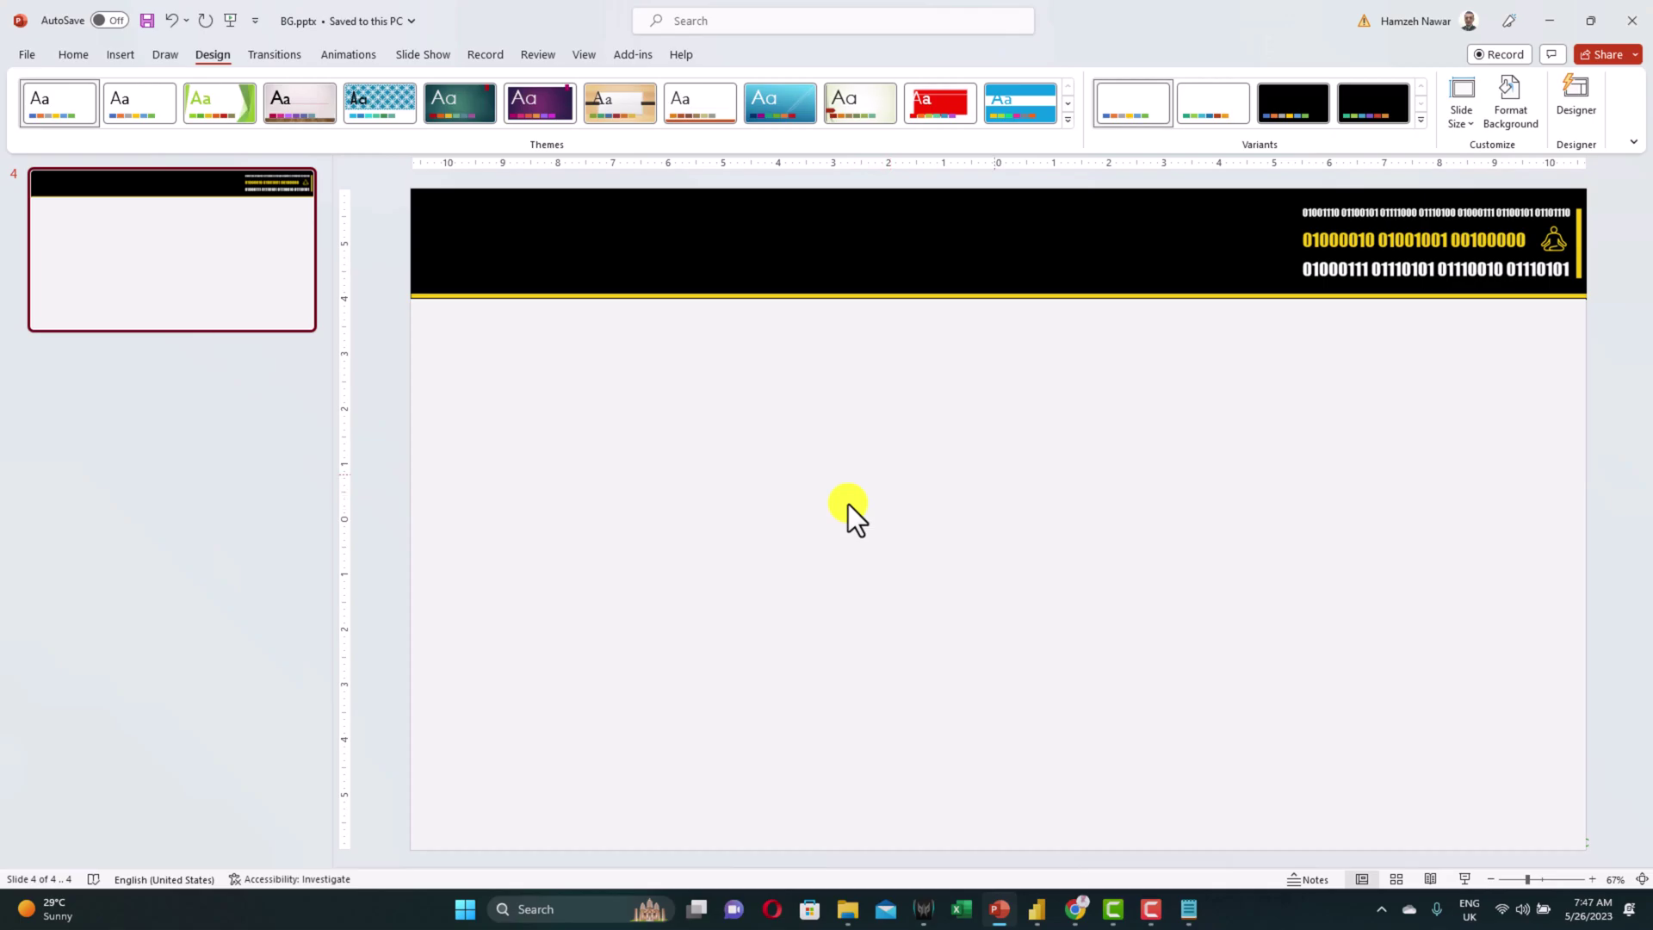
- Set BG.svg as the canvas background image, with Fit image fit and 0% transparency
key(alt+Tab)
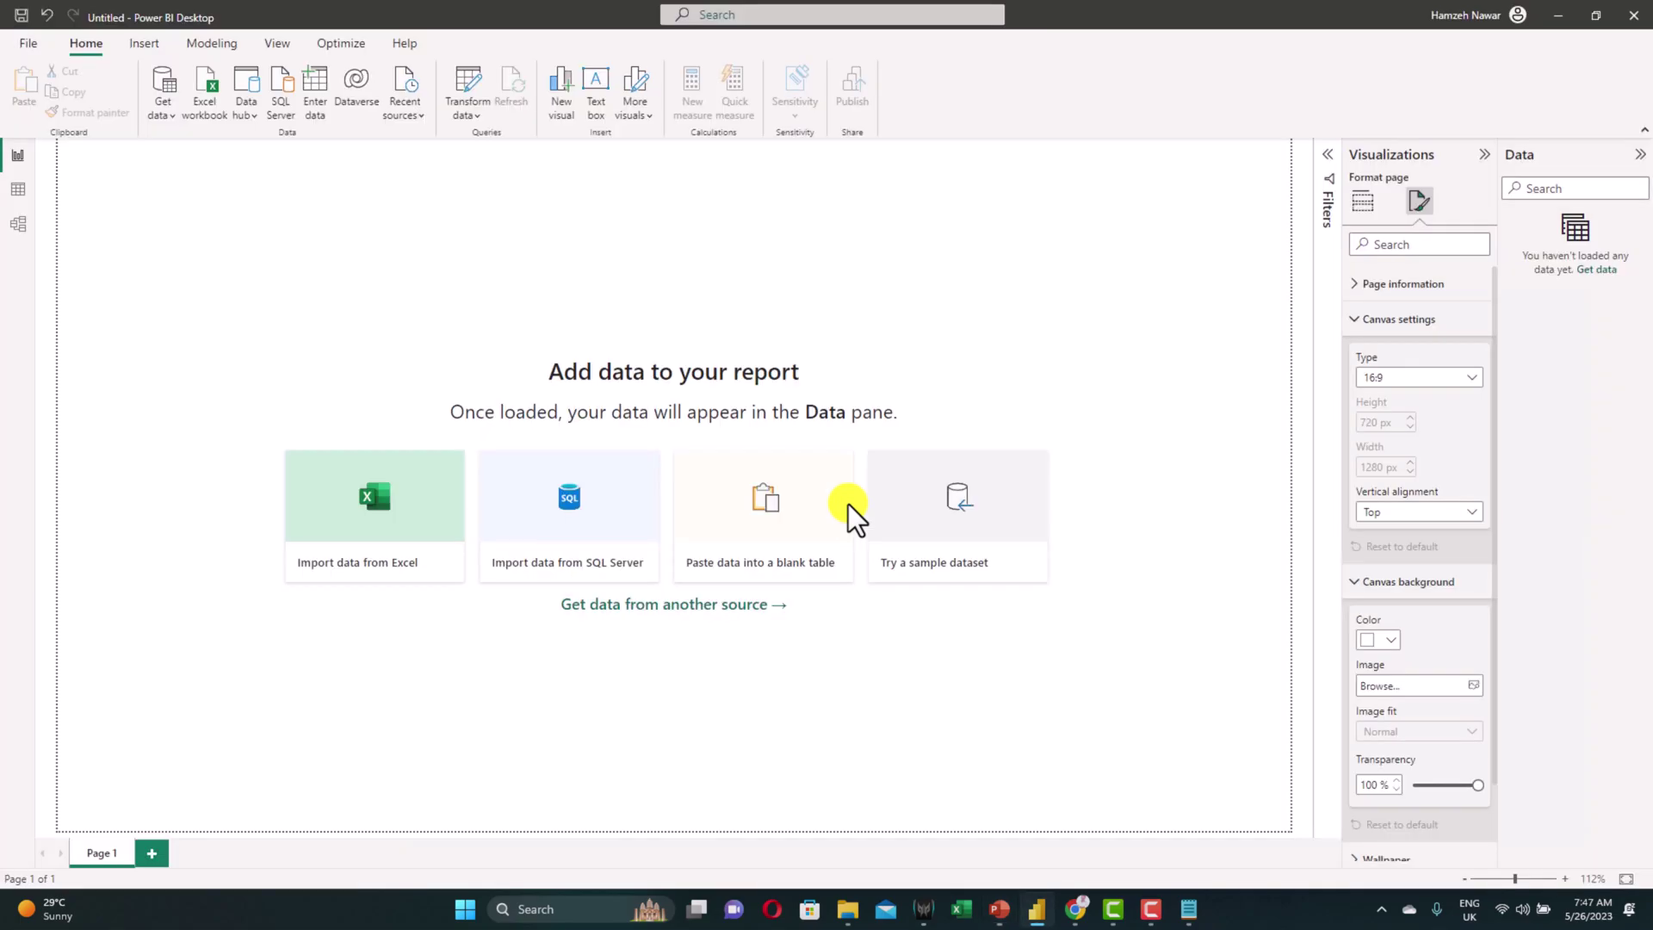
click(1359, 322)
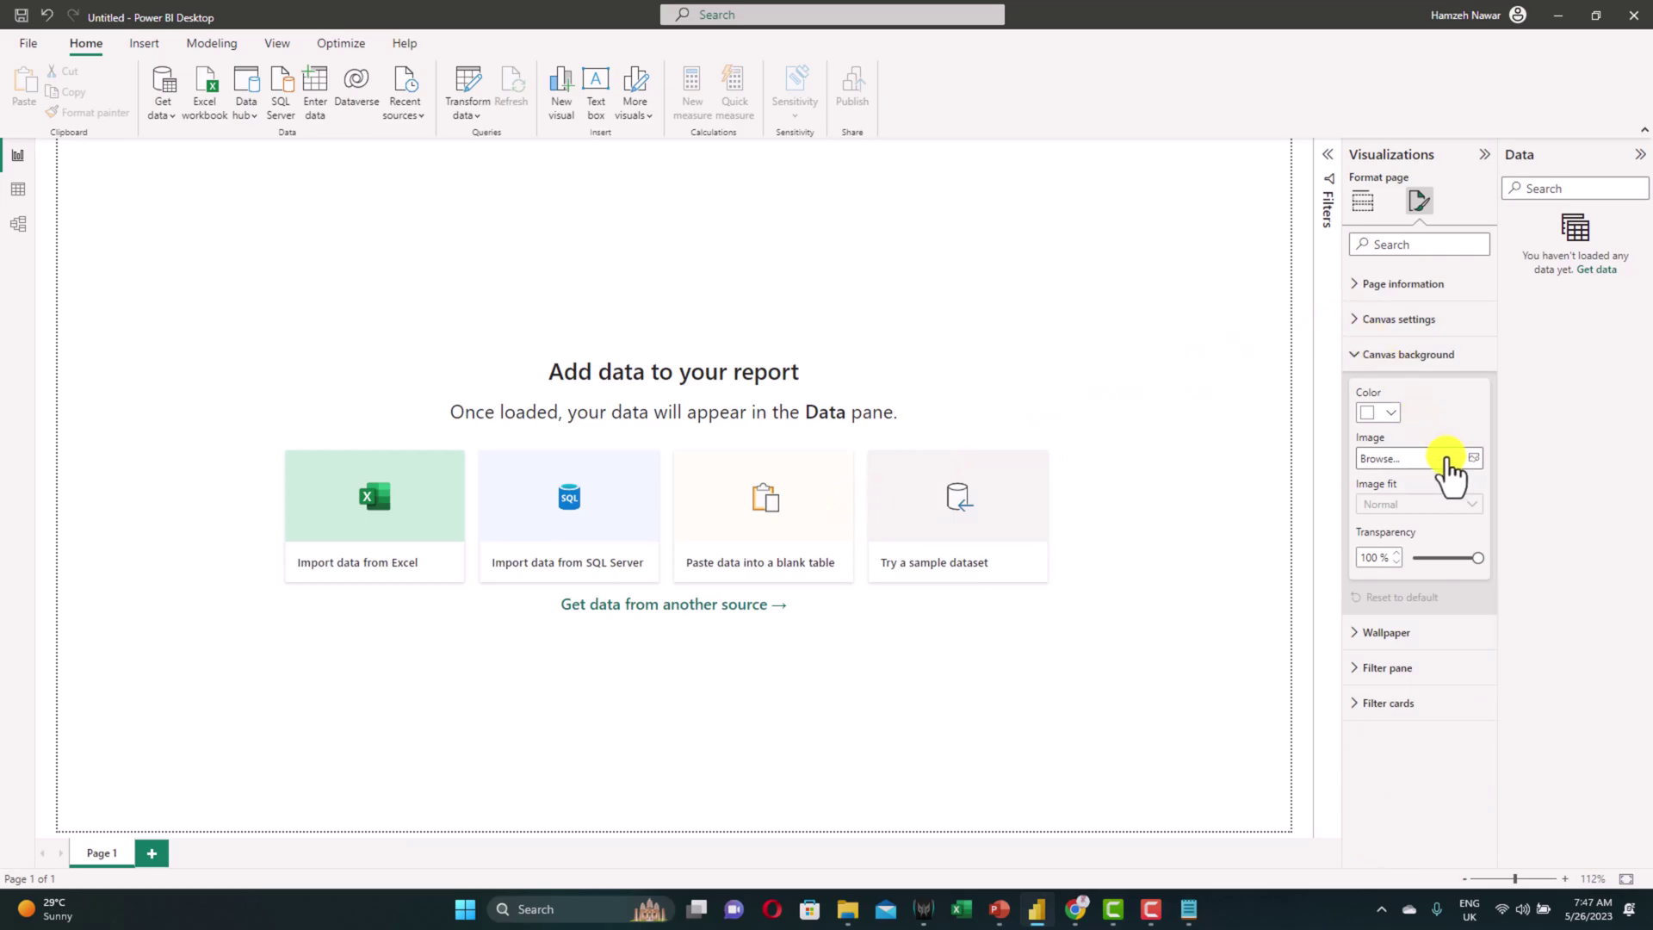
click(1448, 460)
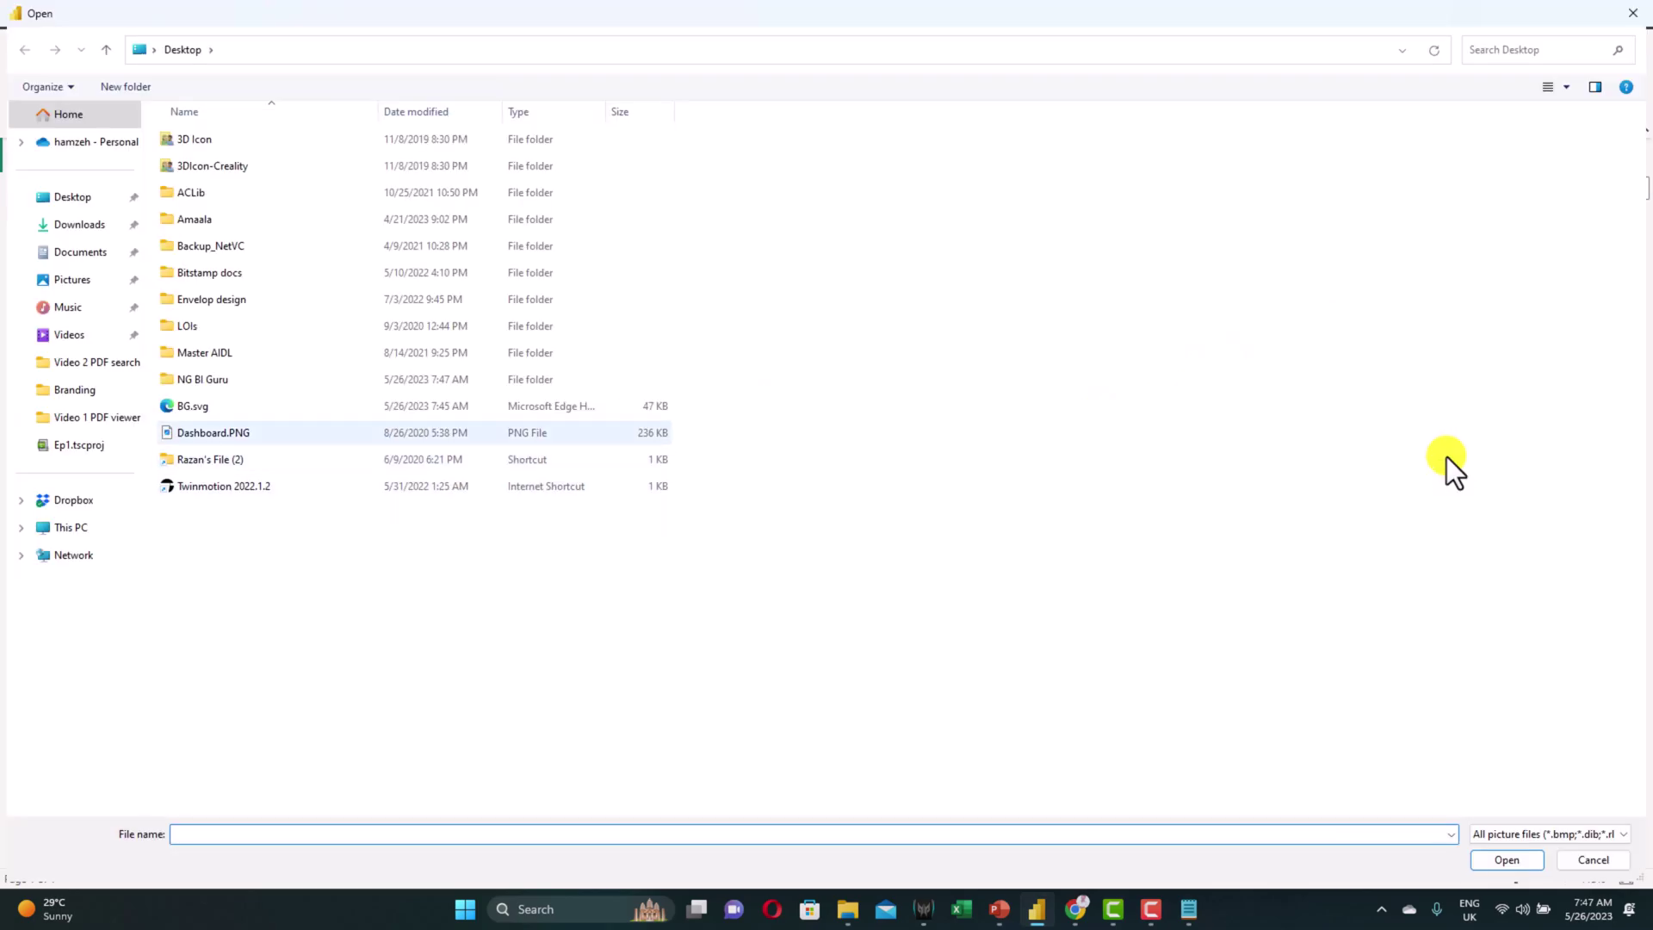
double_click(210, 410)
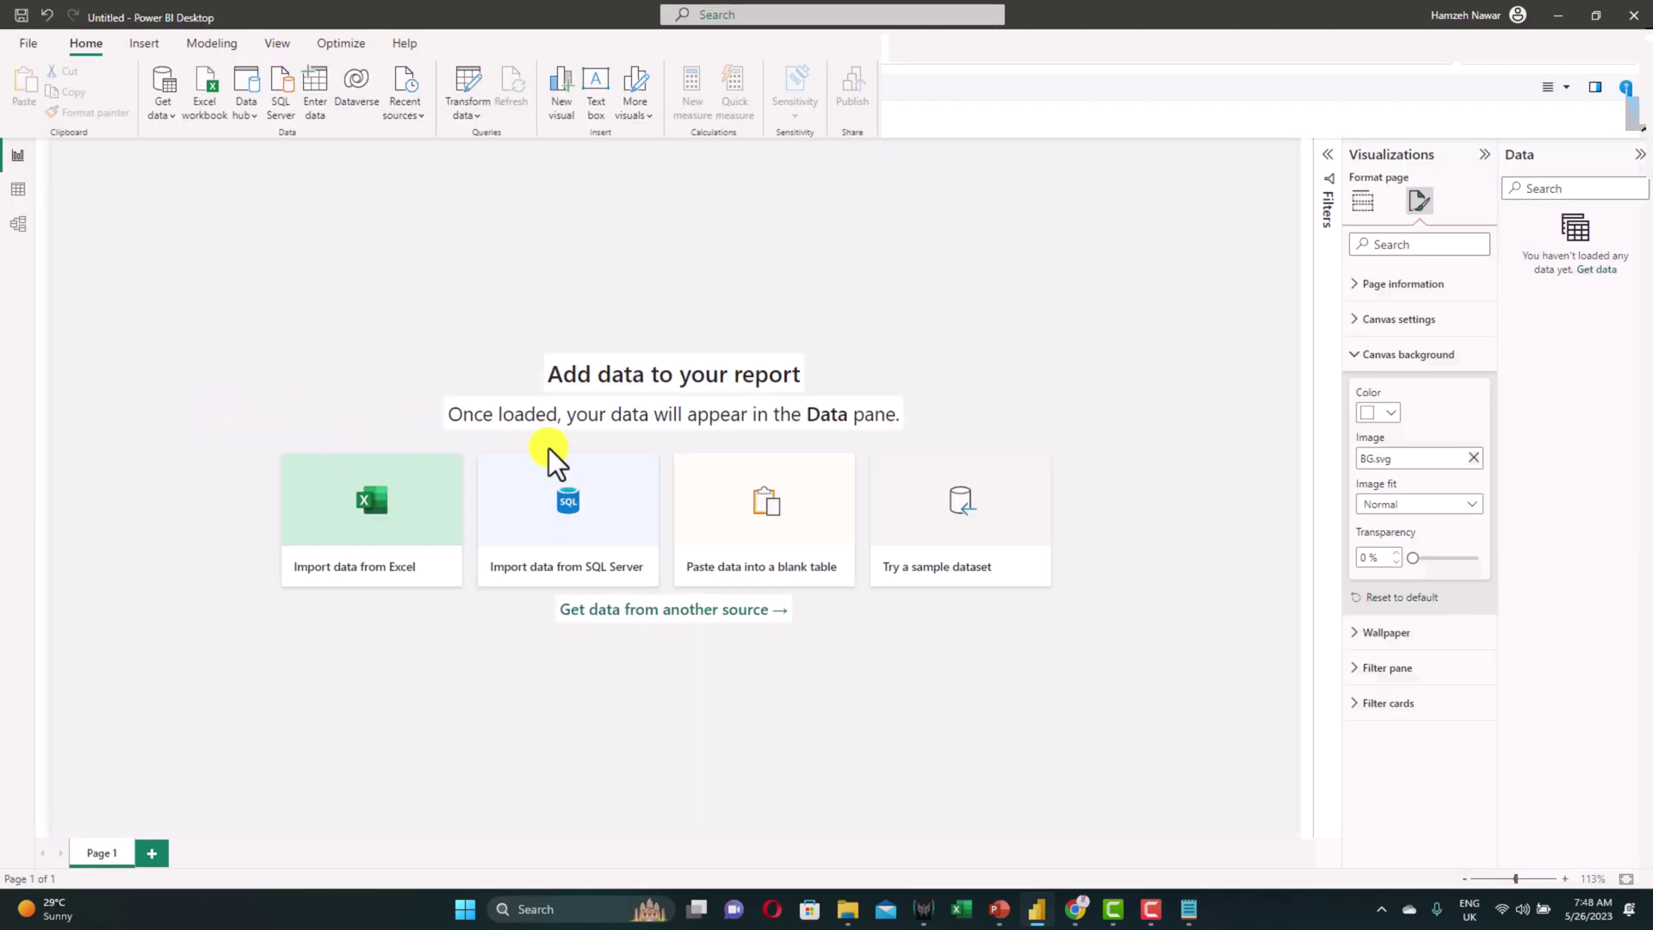
click(1377, 509)
click(1367, 551)
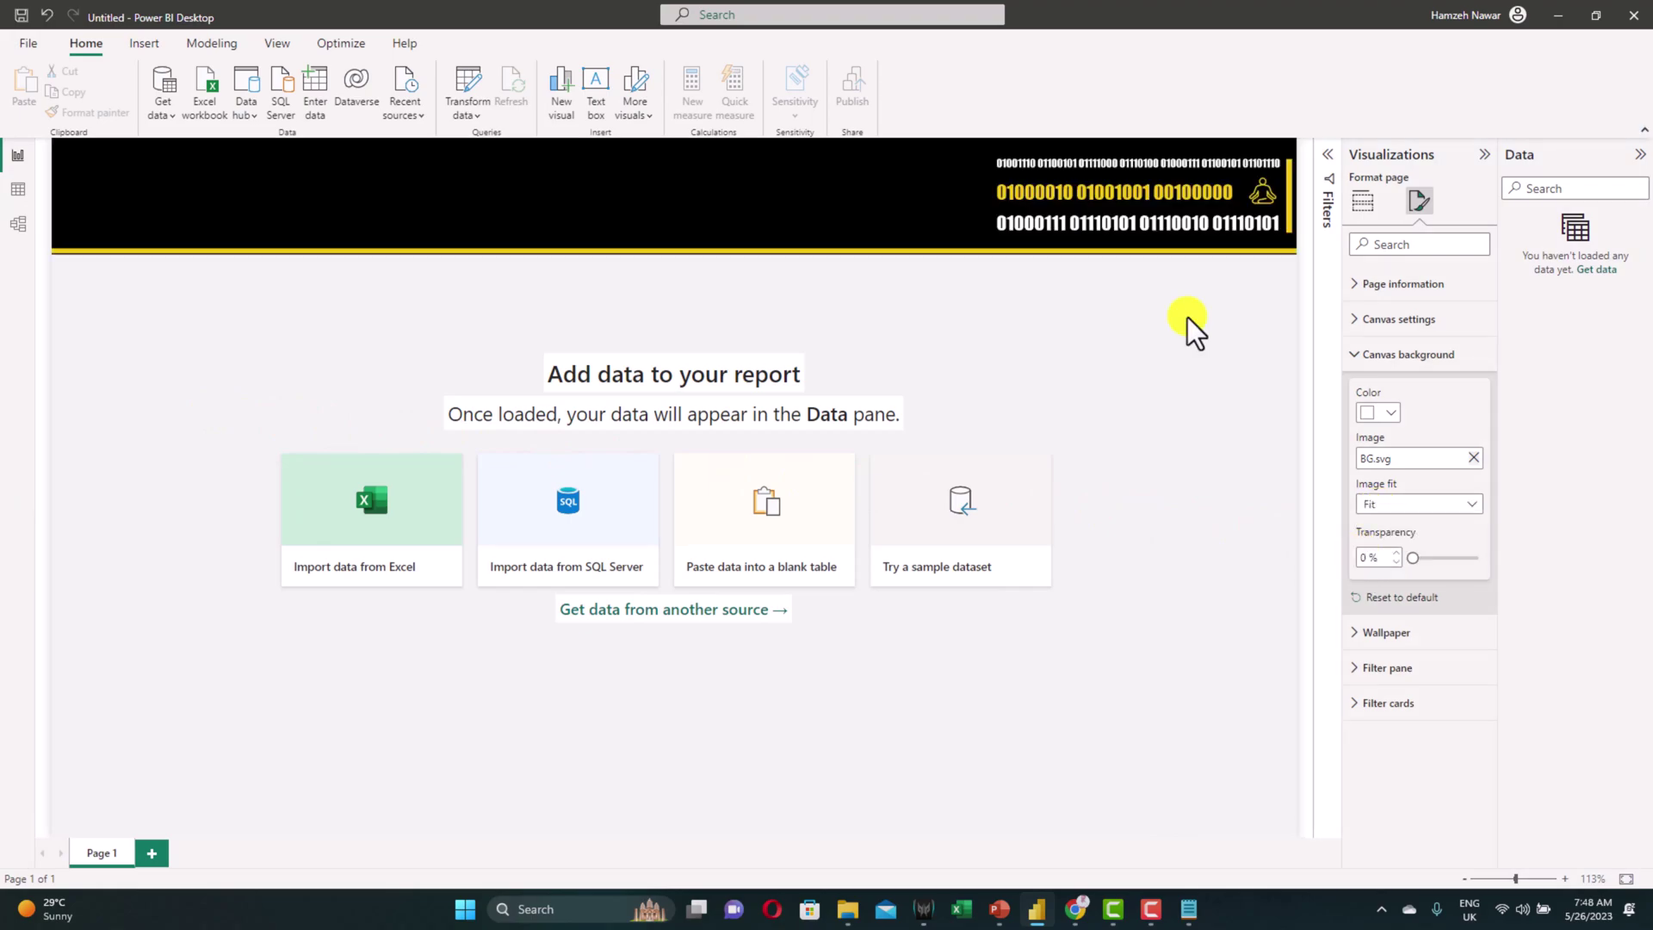
- Search the visuals marketplace for 'pdf' and add the Pdf Viewer visual
click(1282, 258)
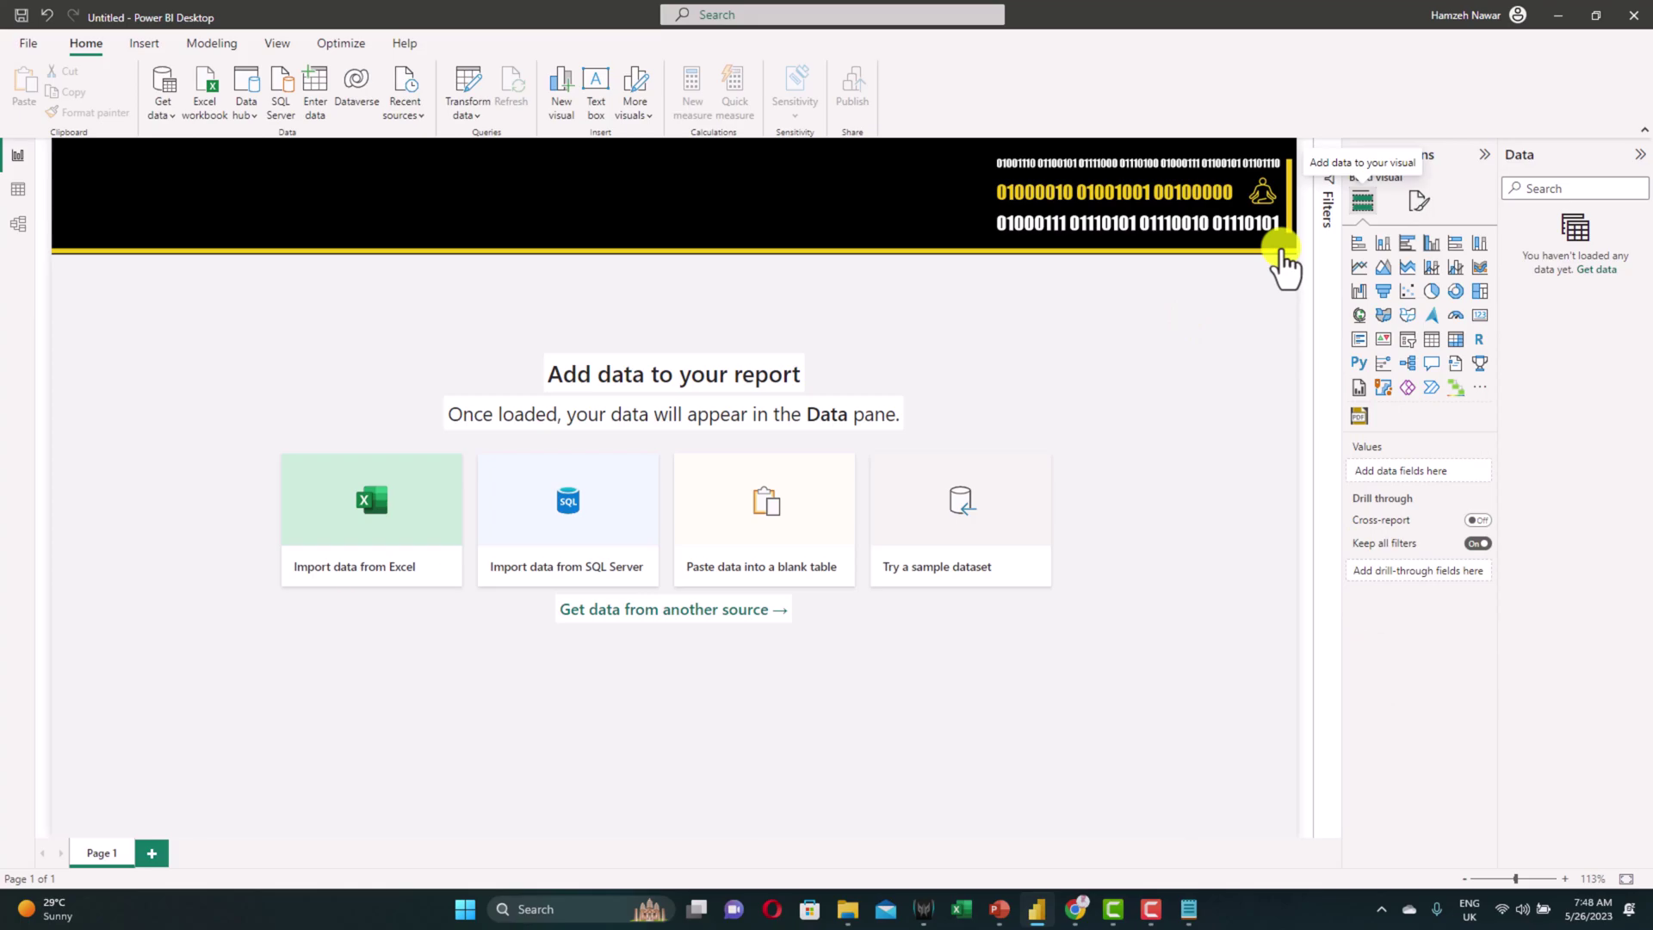
click(1475, 395)
click(1535, 400)
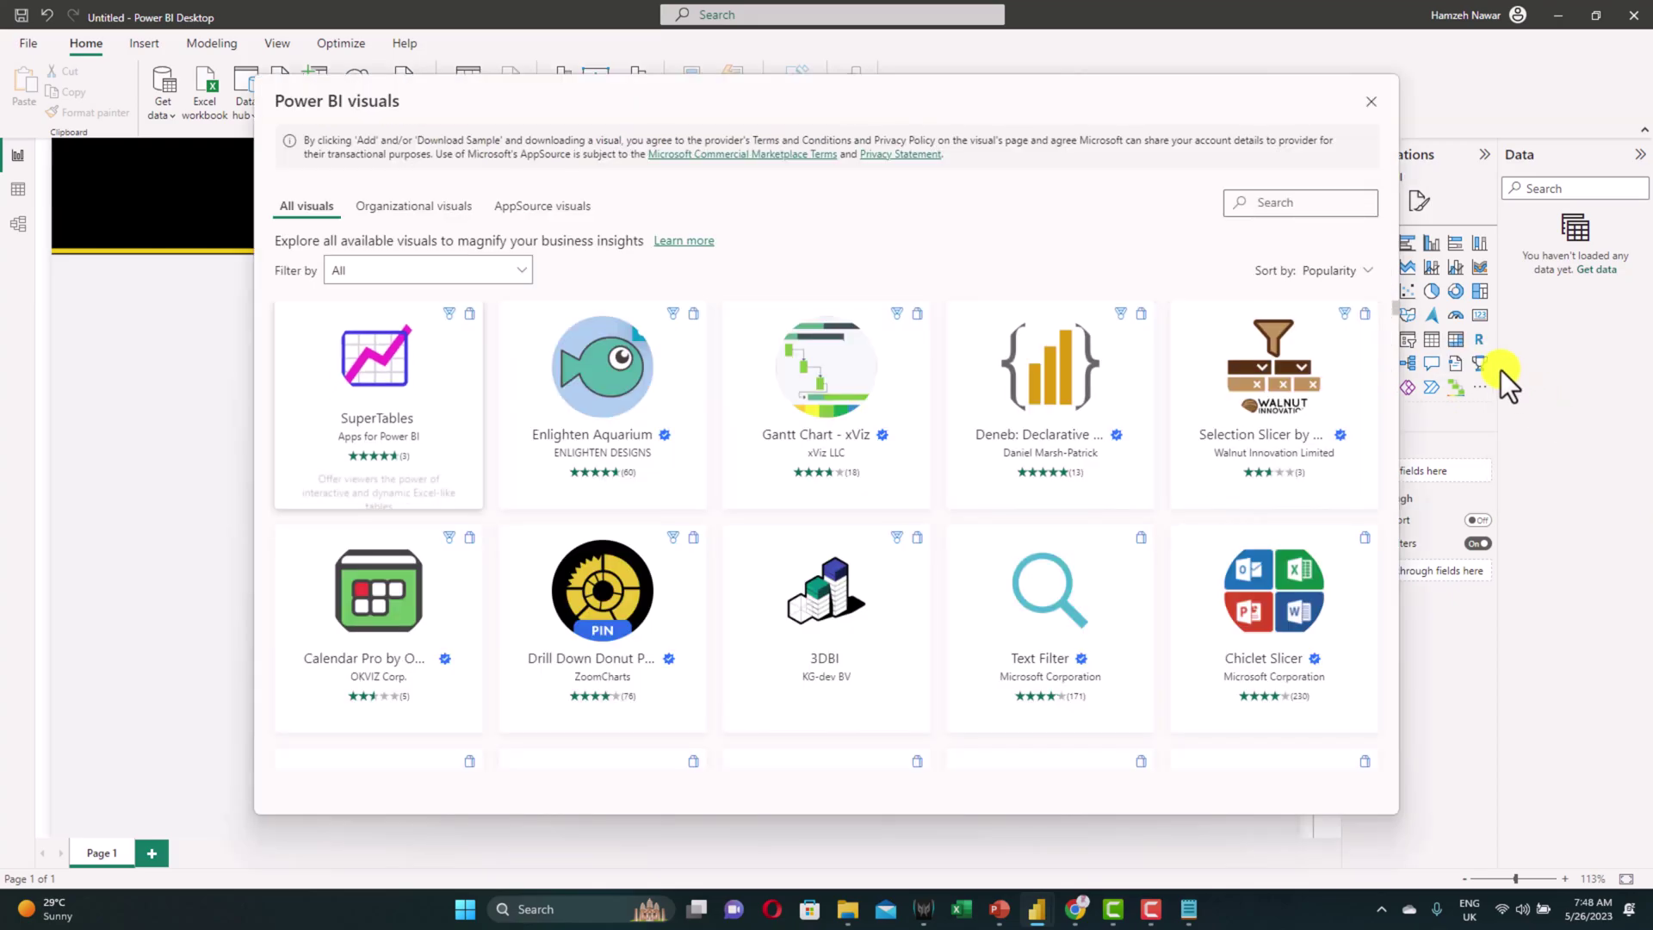
click(1259, 205)
text(pdf)
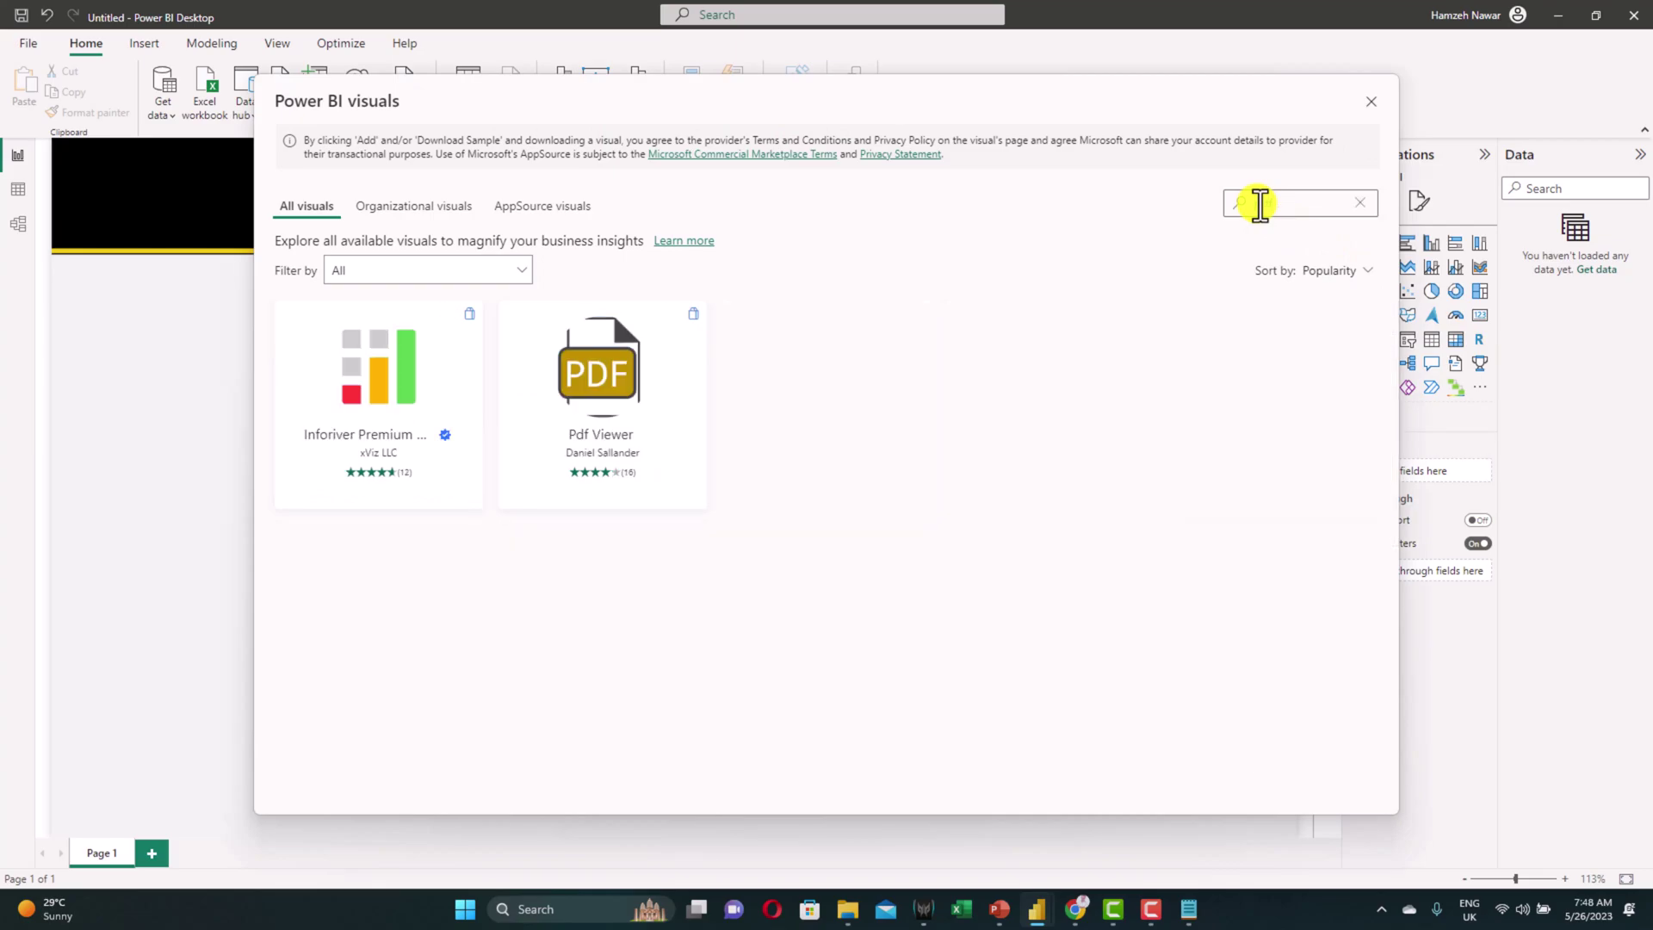
click(594, 413)
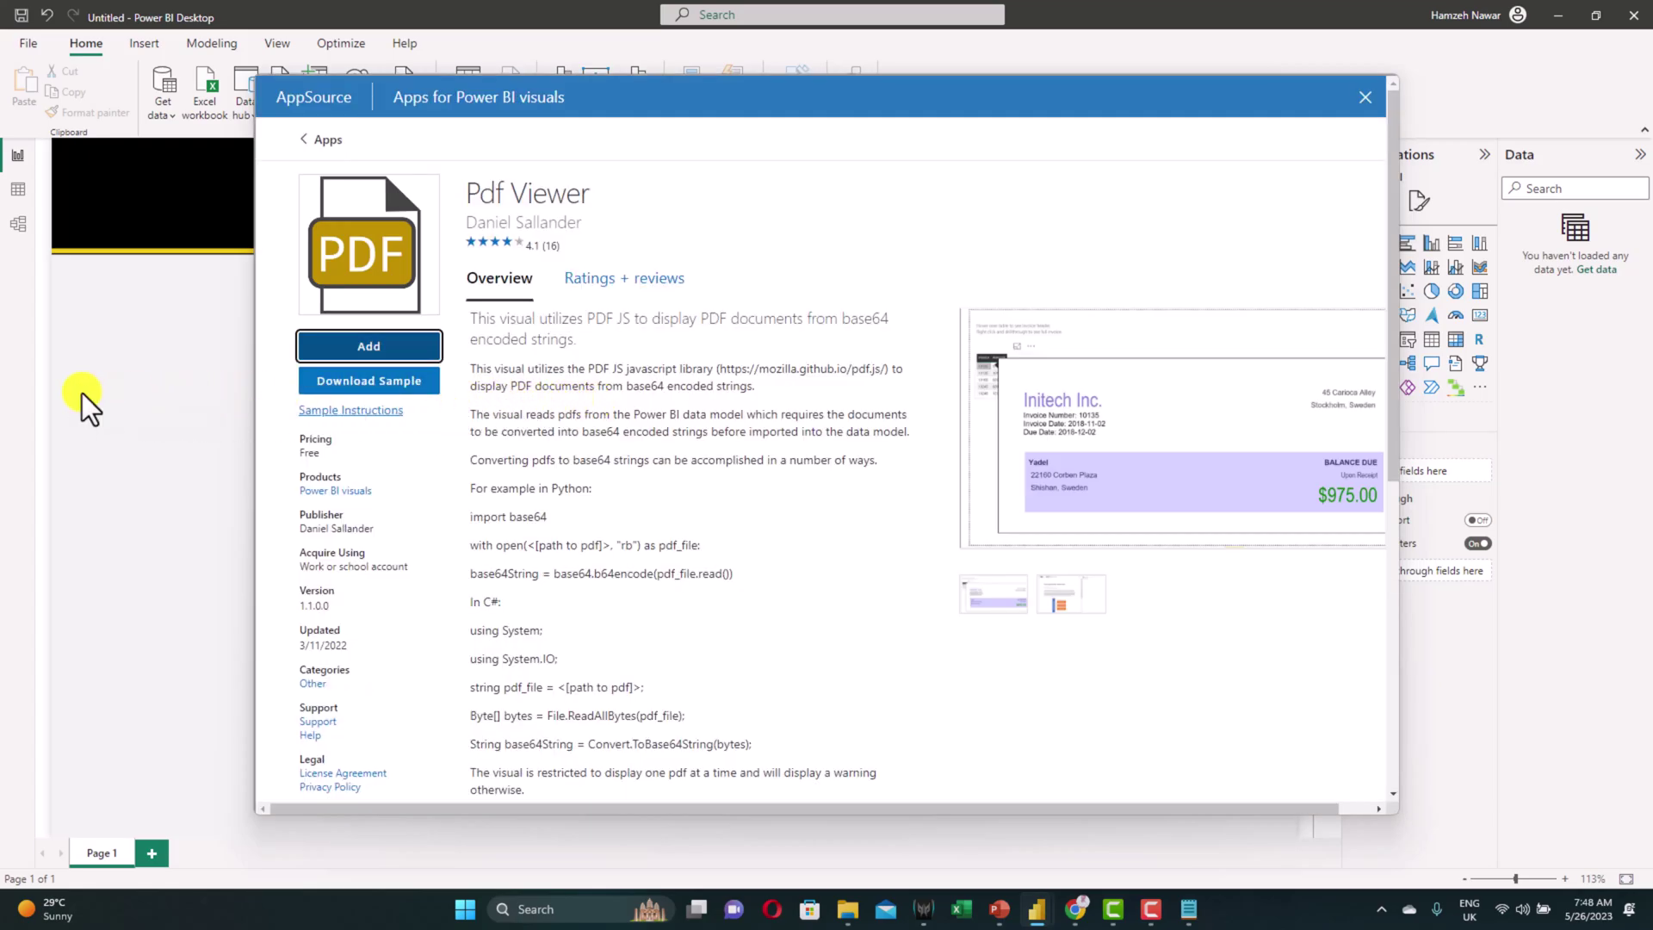
key(Return)
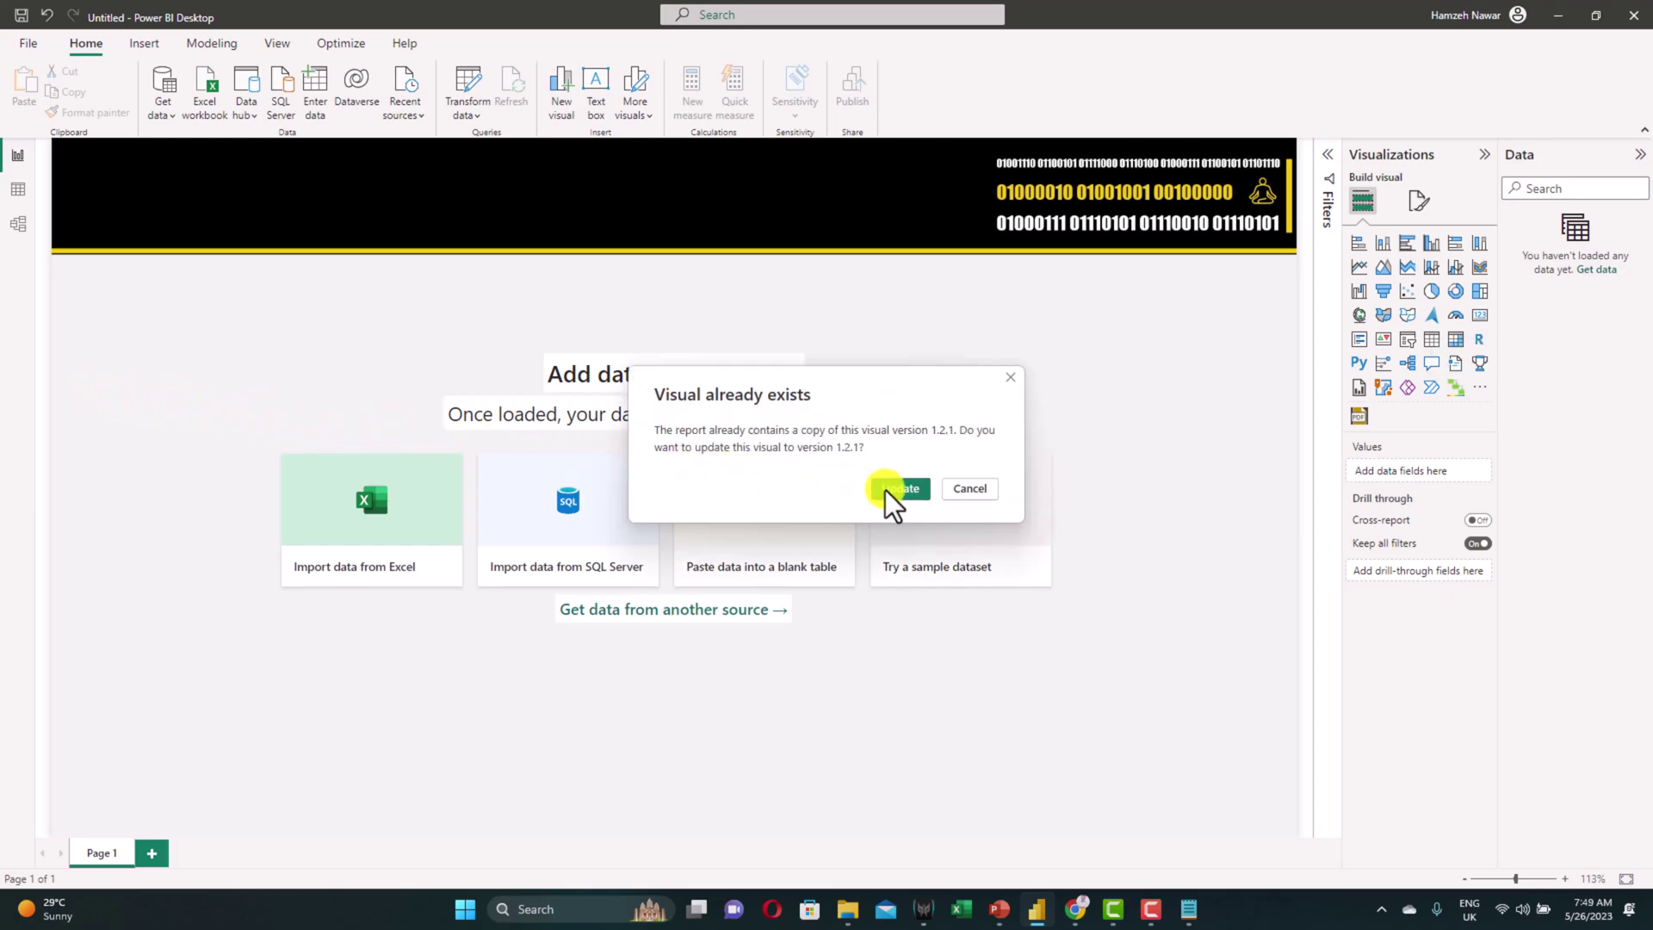
- Update Pdf Viewer to version 1.2.1, then place it and enlarge it below the banner
click(899, 488)
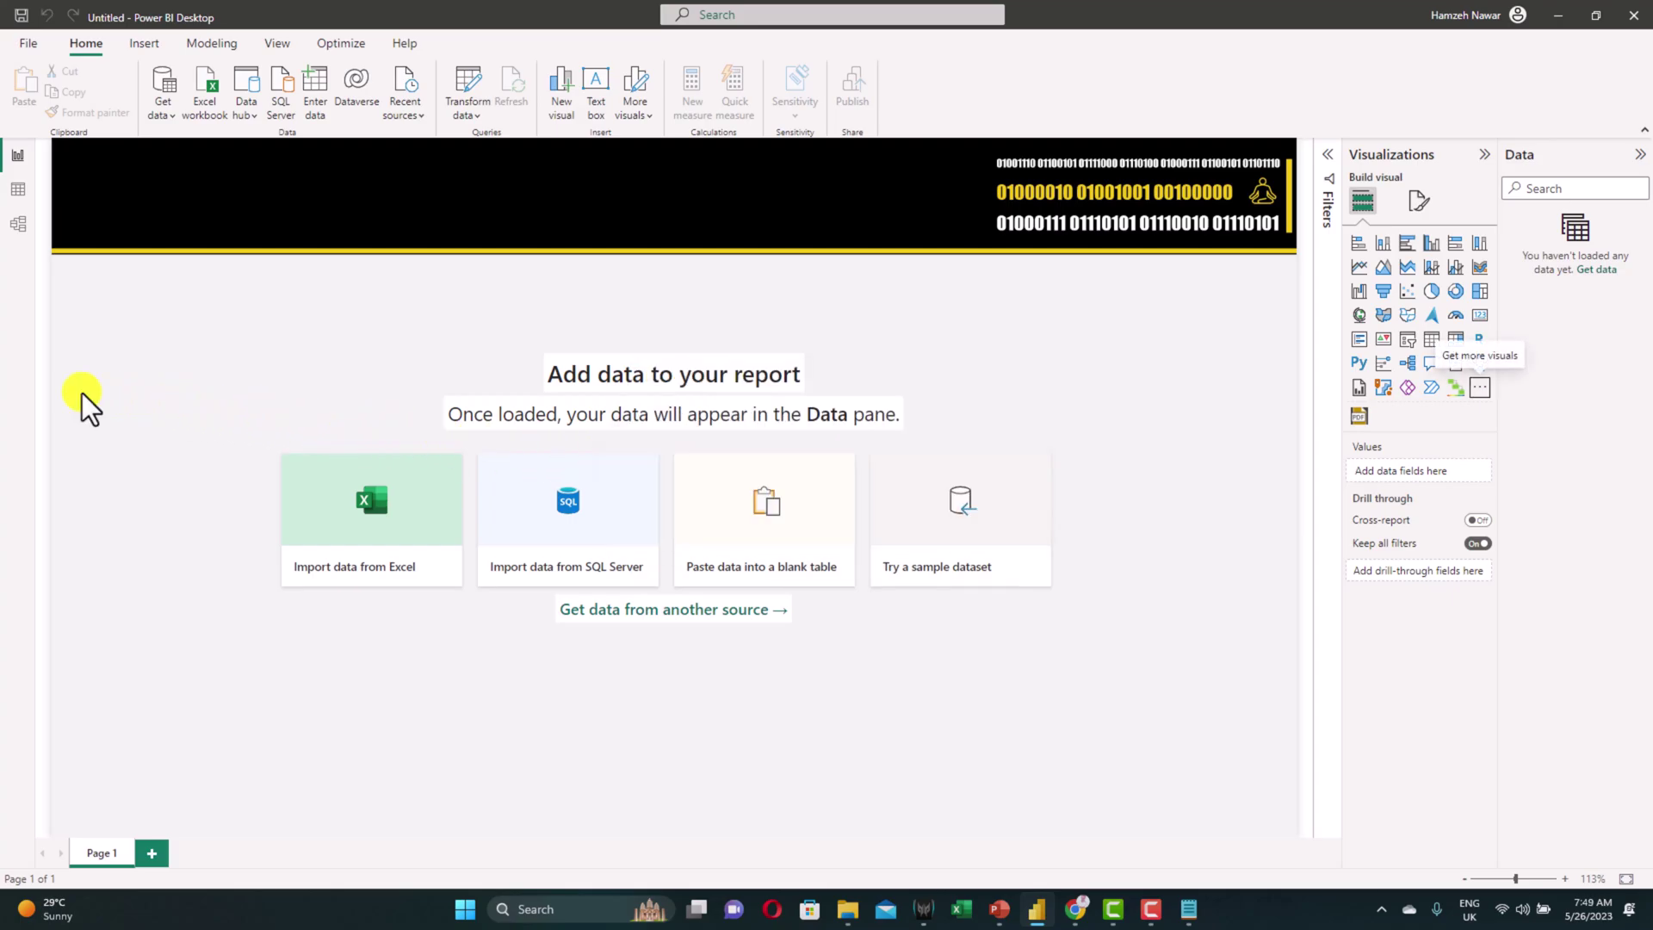
click(1360, 418)
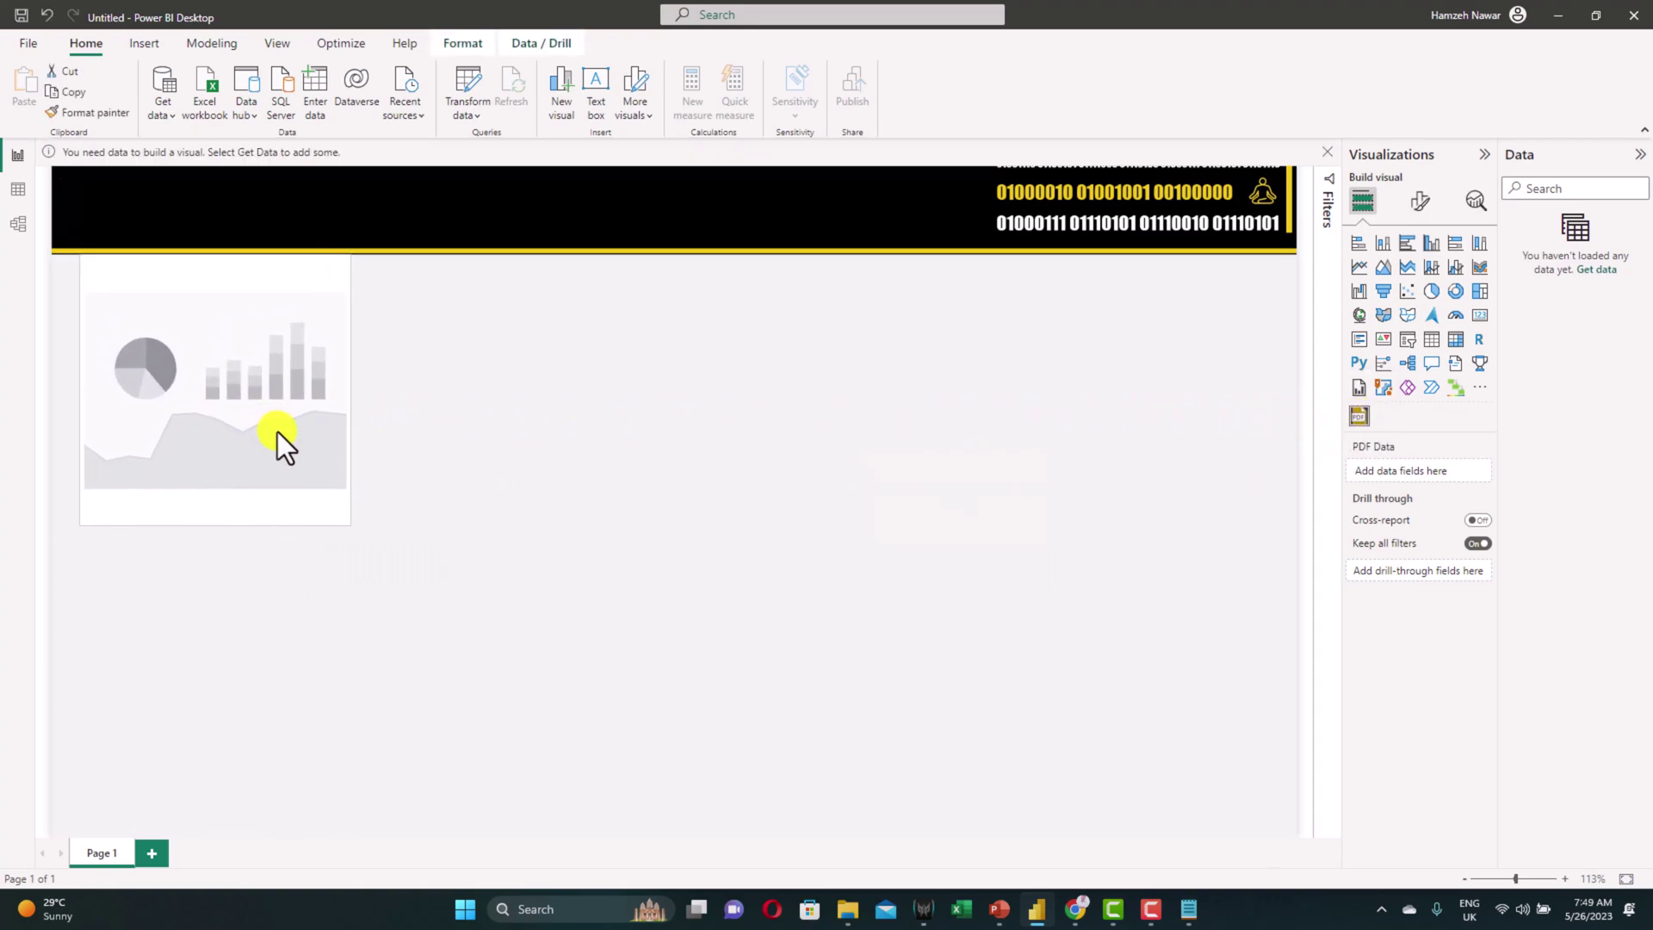
drag(348, 525, 1072, 862)
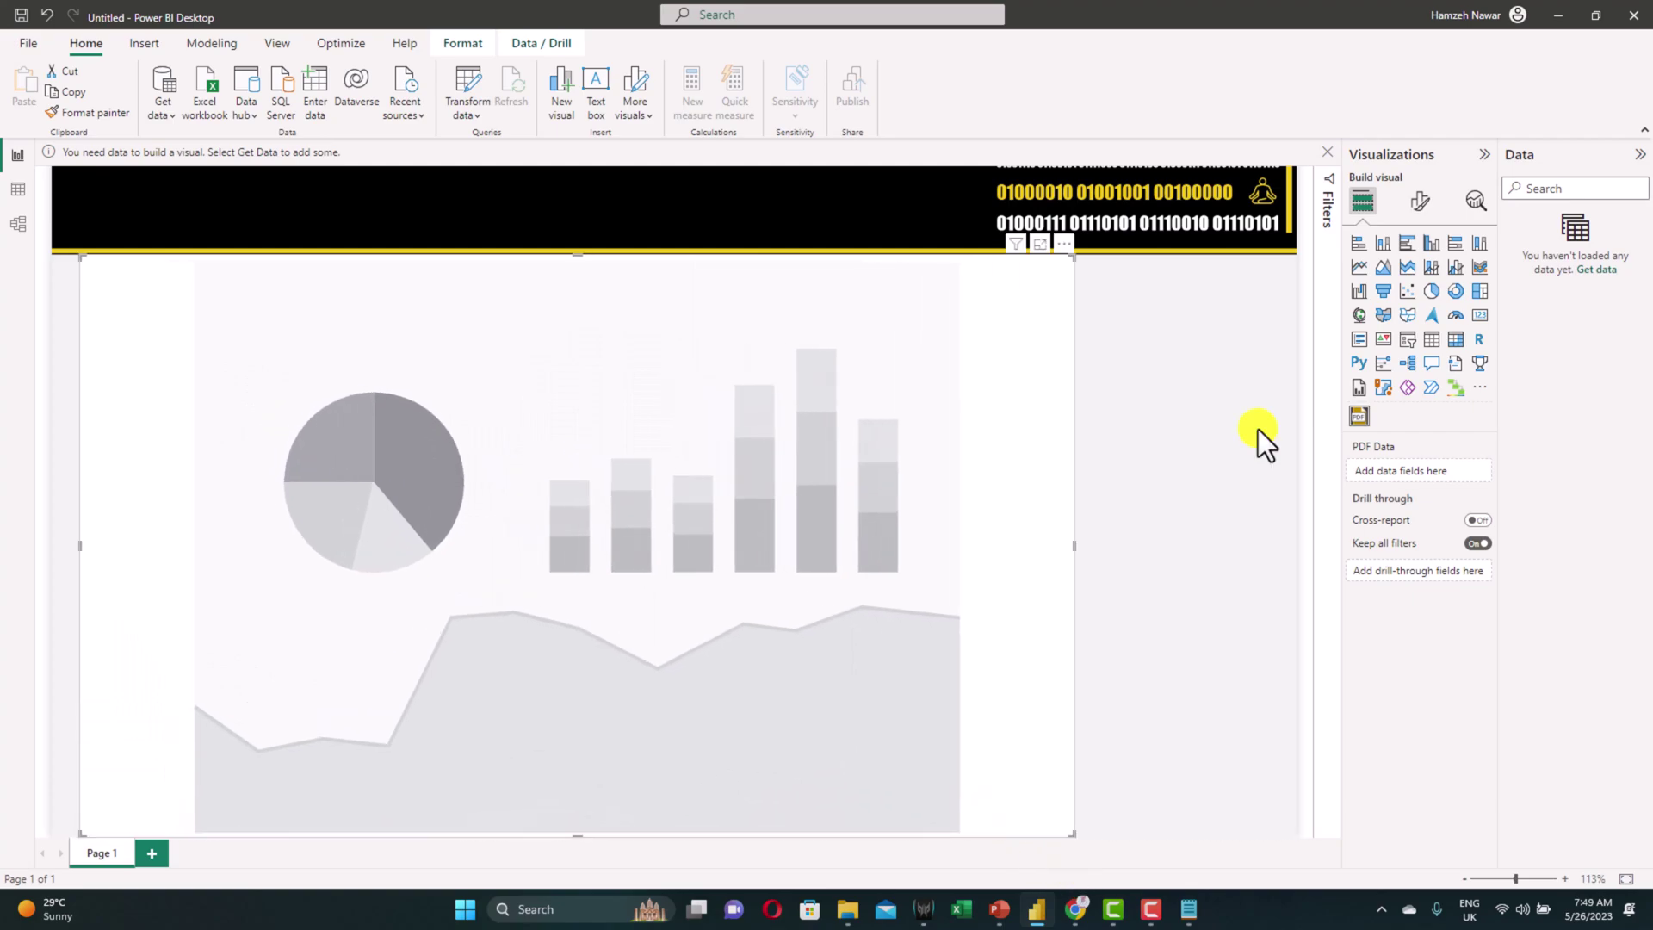
- Import PDF.csv from the desktop, promote its first row to headers, and apply the query
click(169, 122)
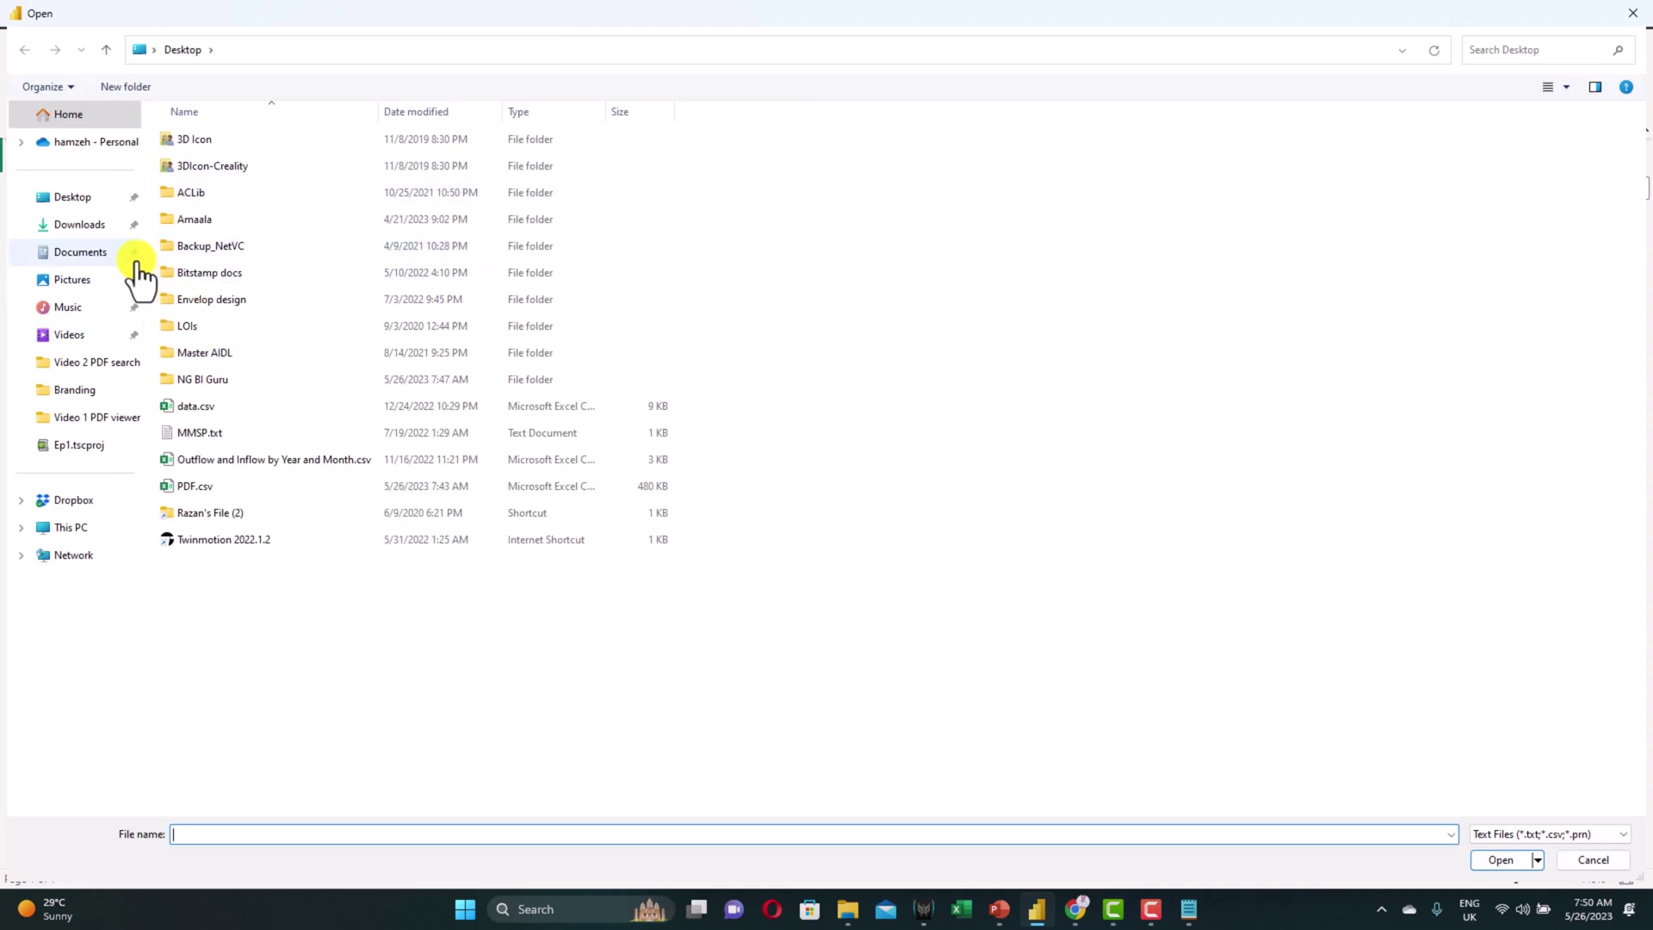
click(74, 200)
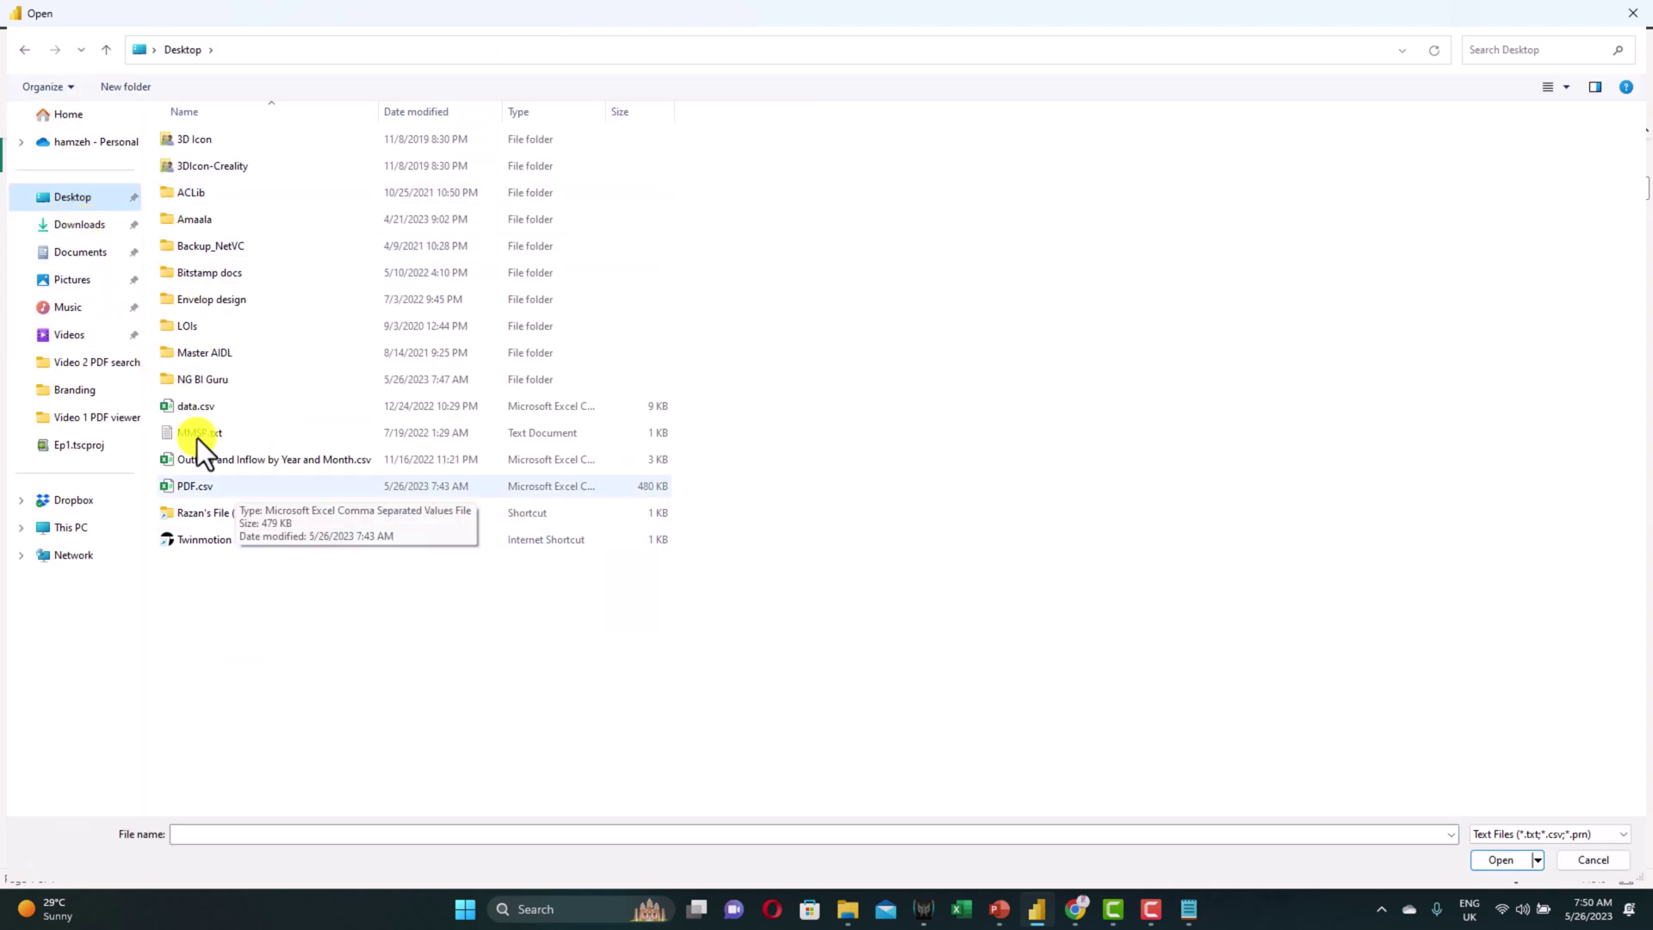
double_click(225, 489)
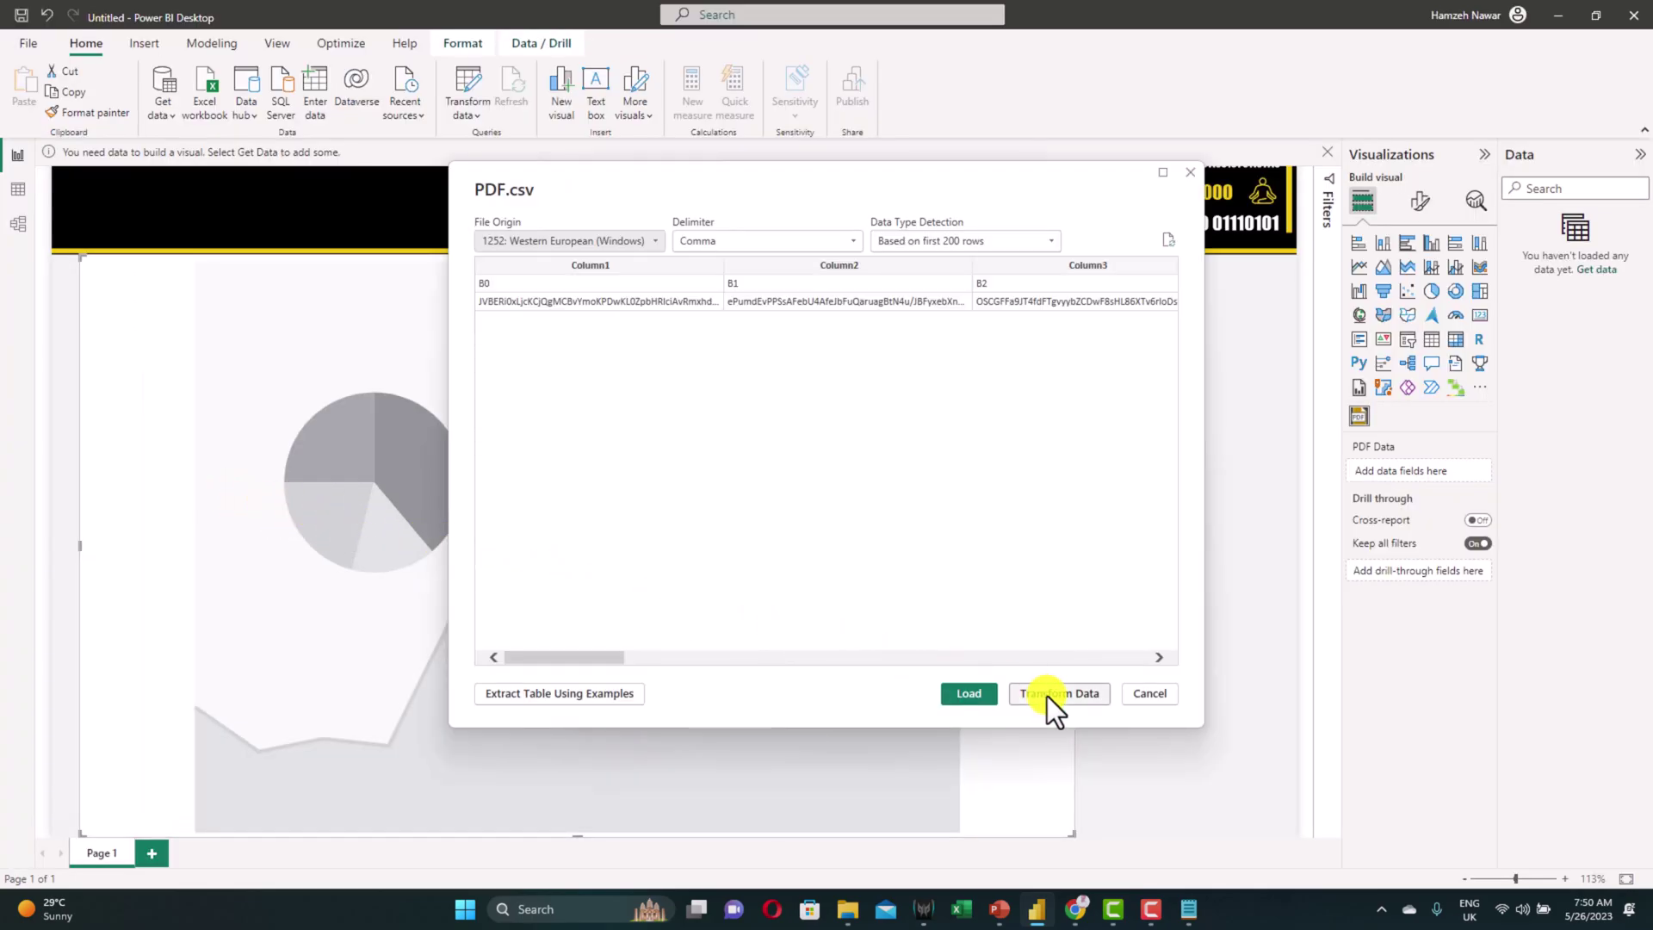
click(1047, 696)
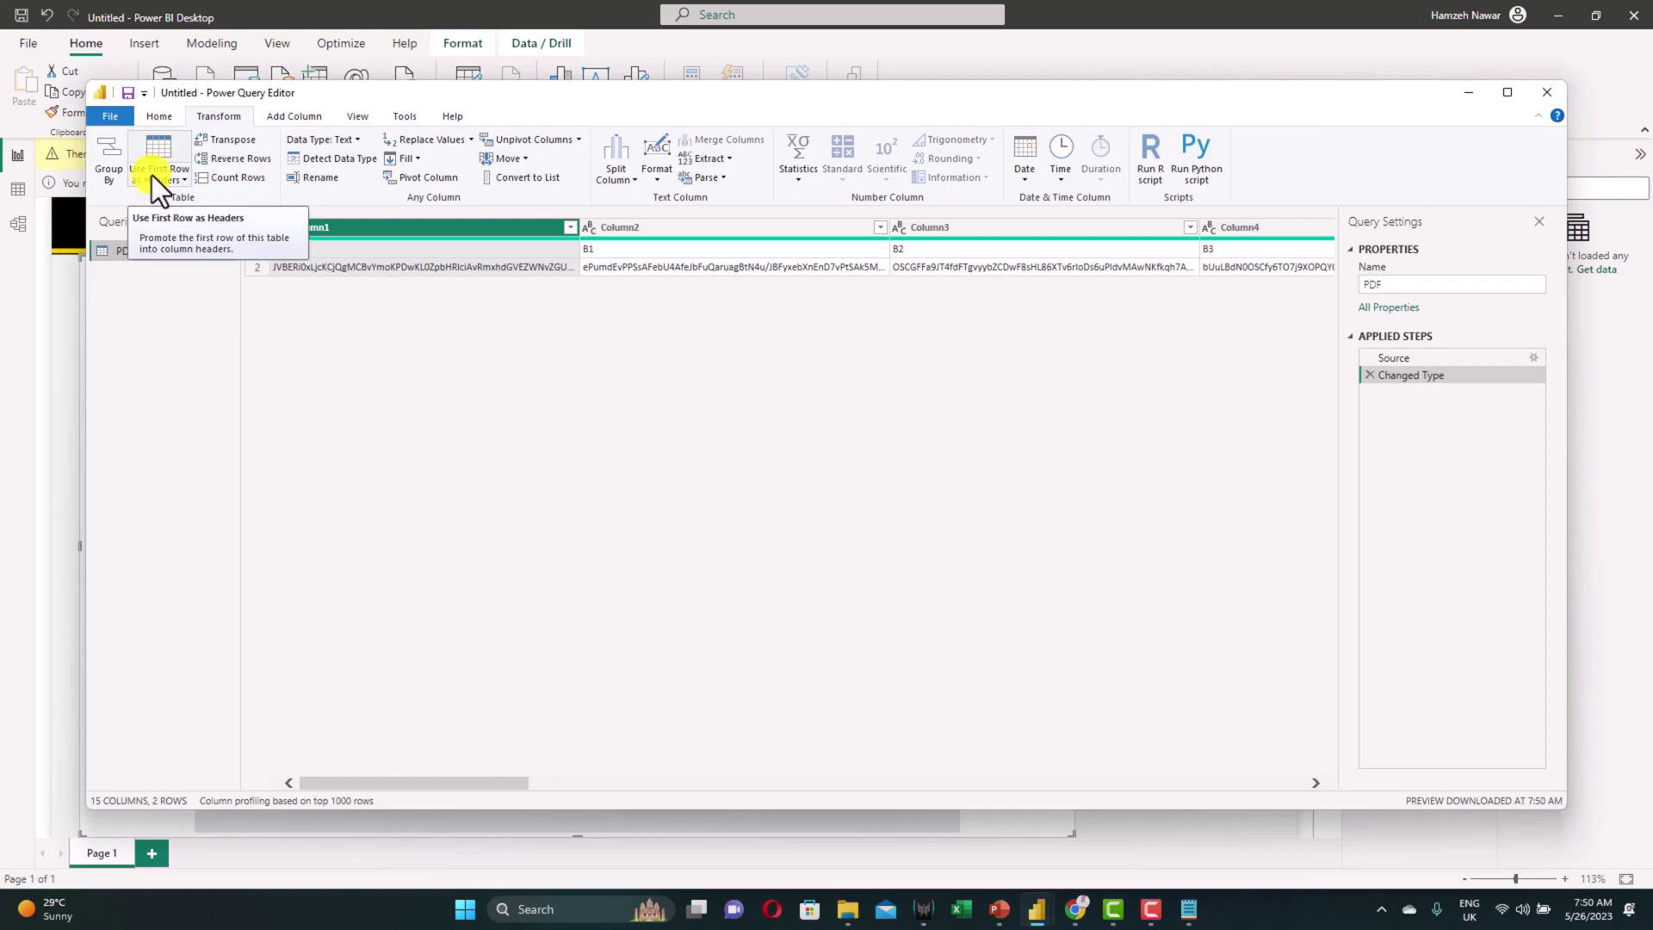
click(160, 143)
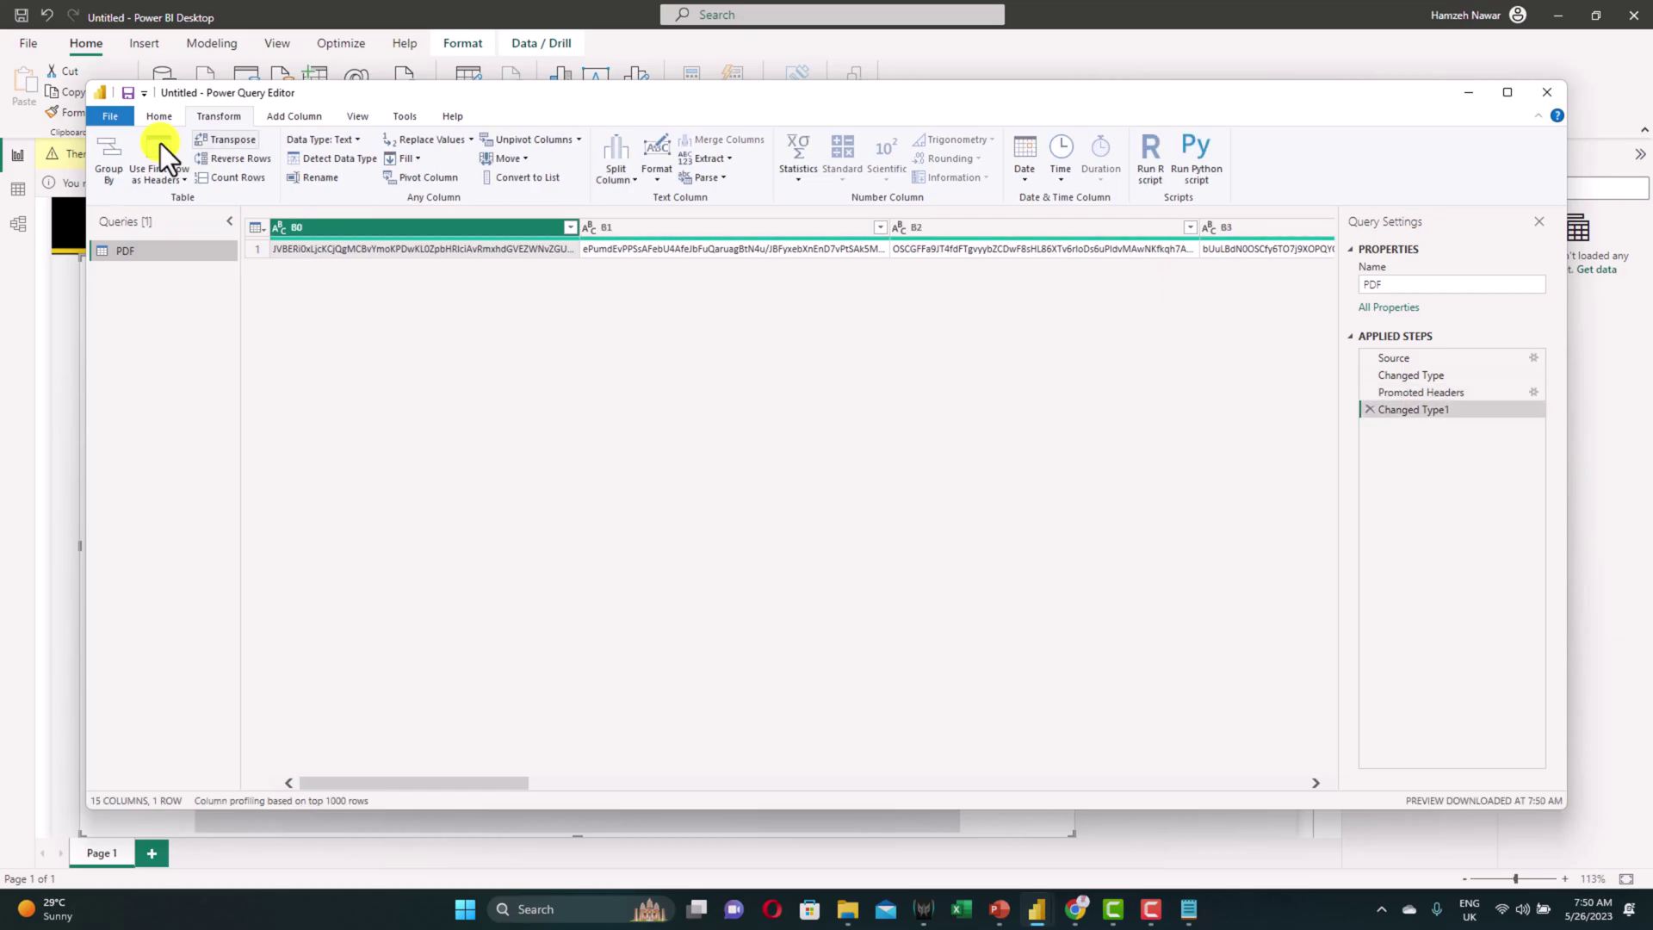
click(172, 119)
click(98, 144)
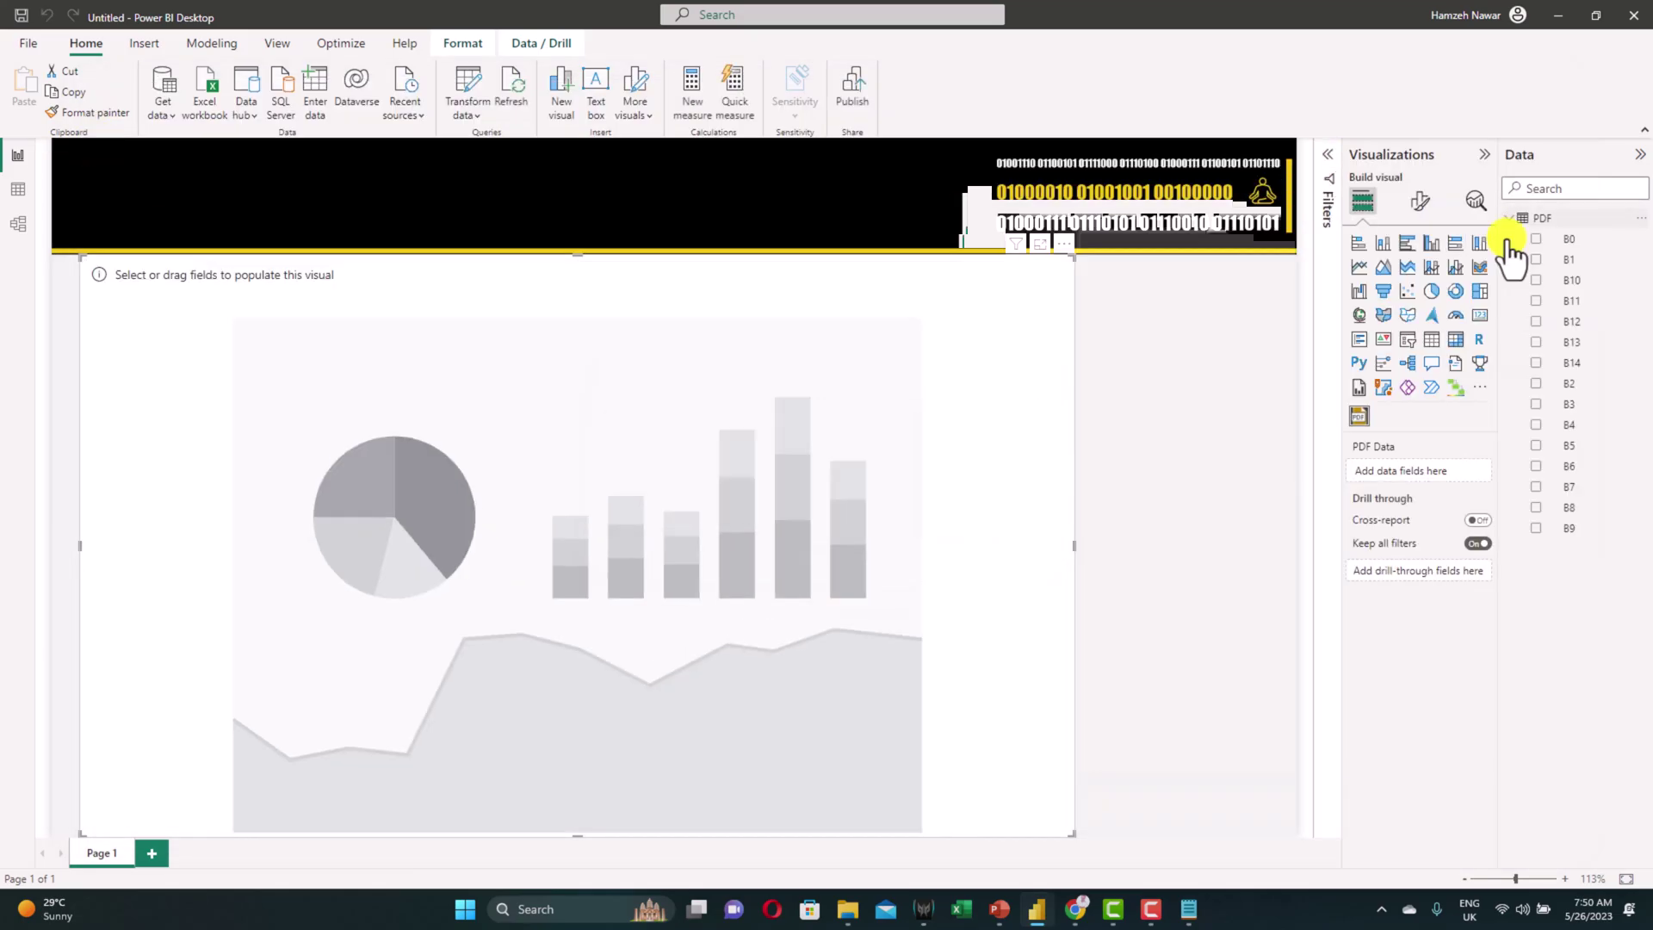
click(1509, 220)
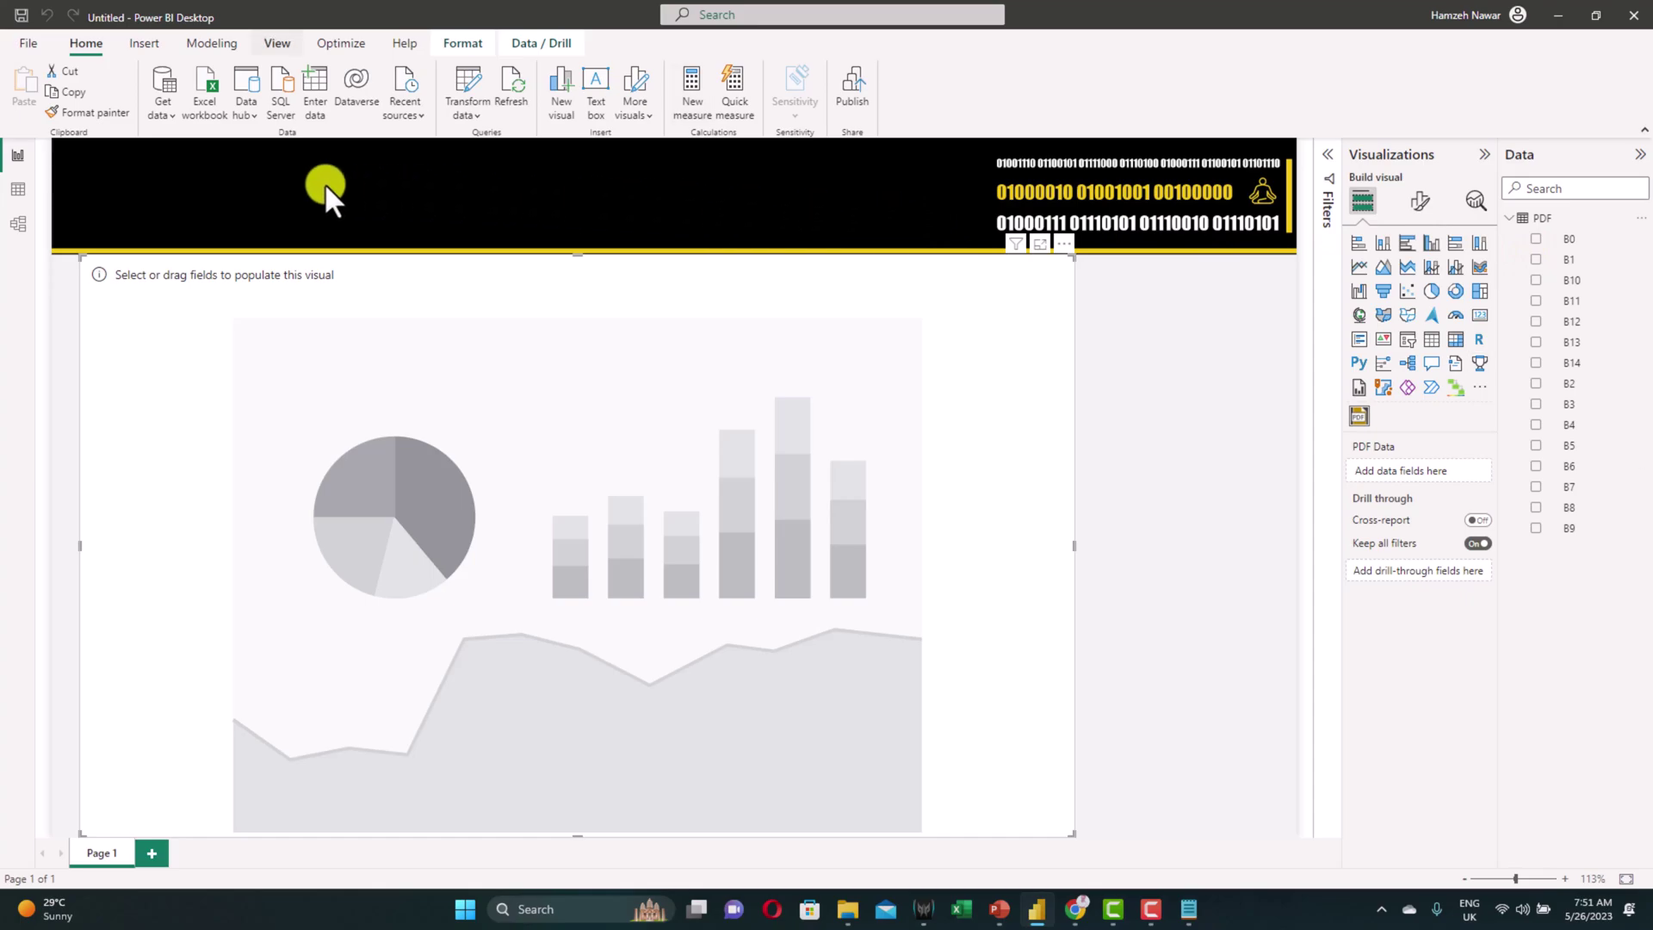
click(478, 69)
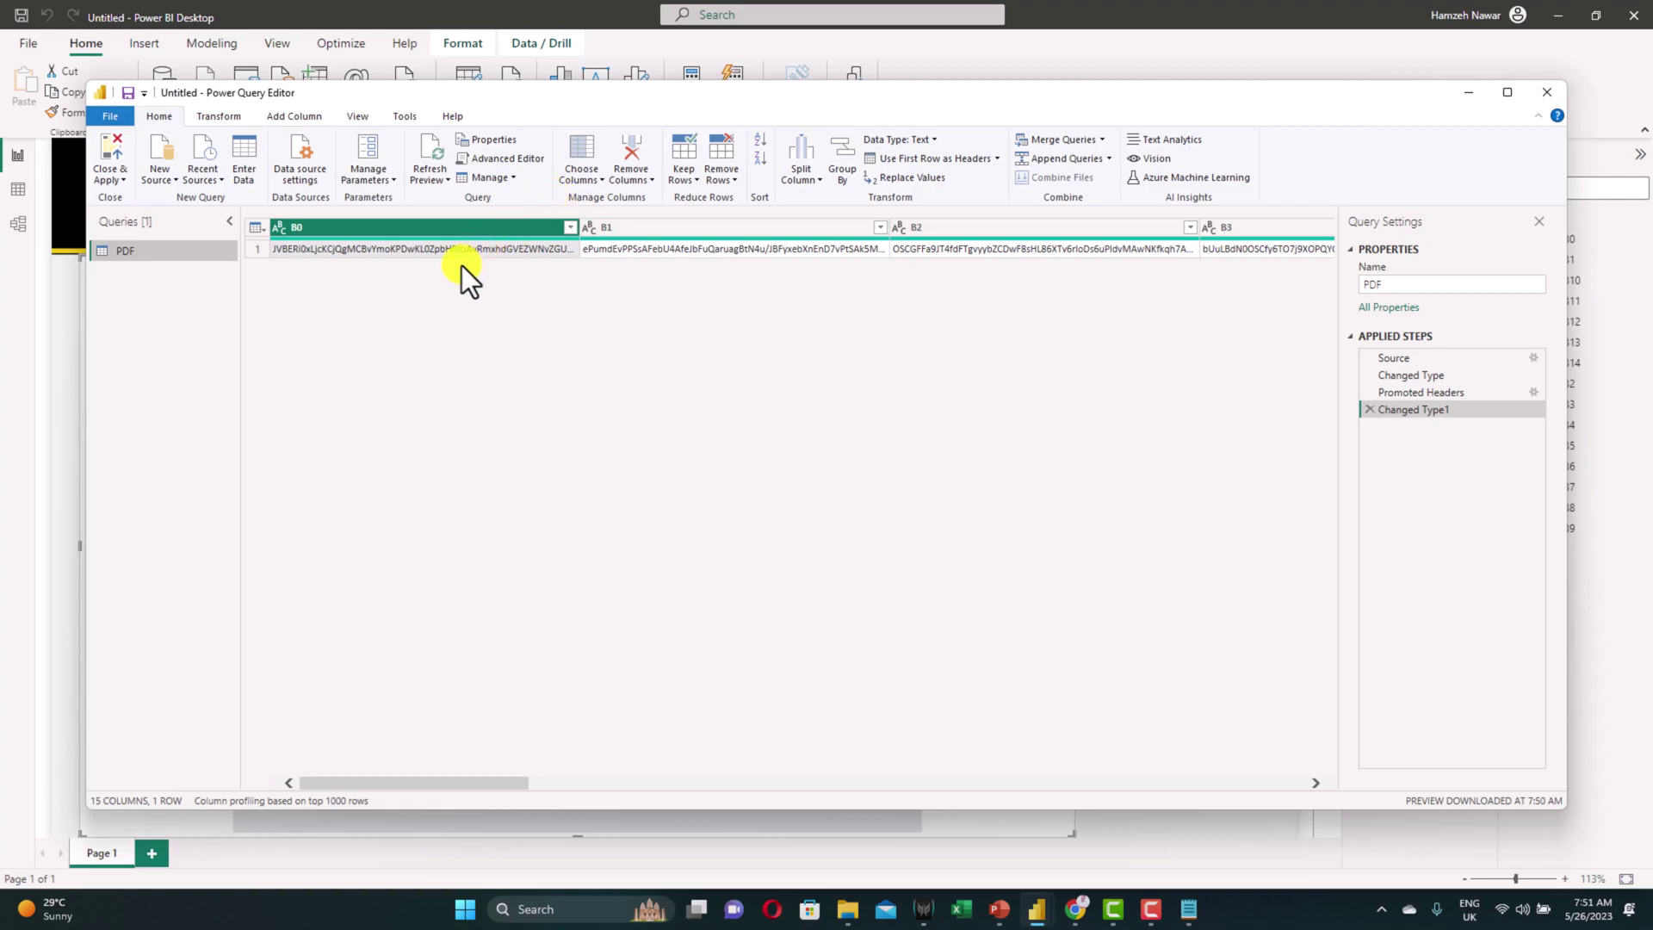
click(127, 176)
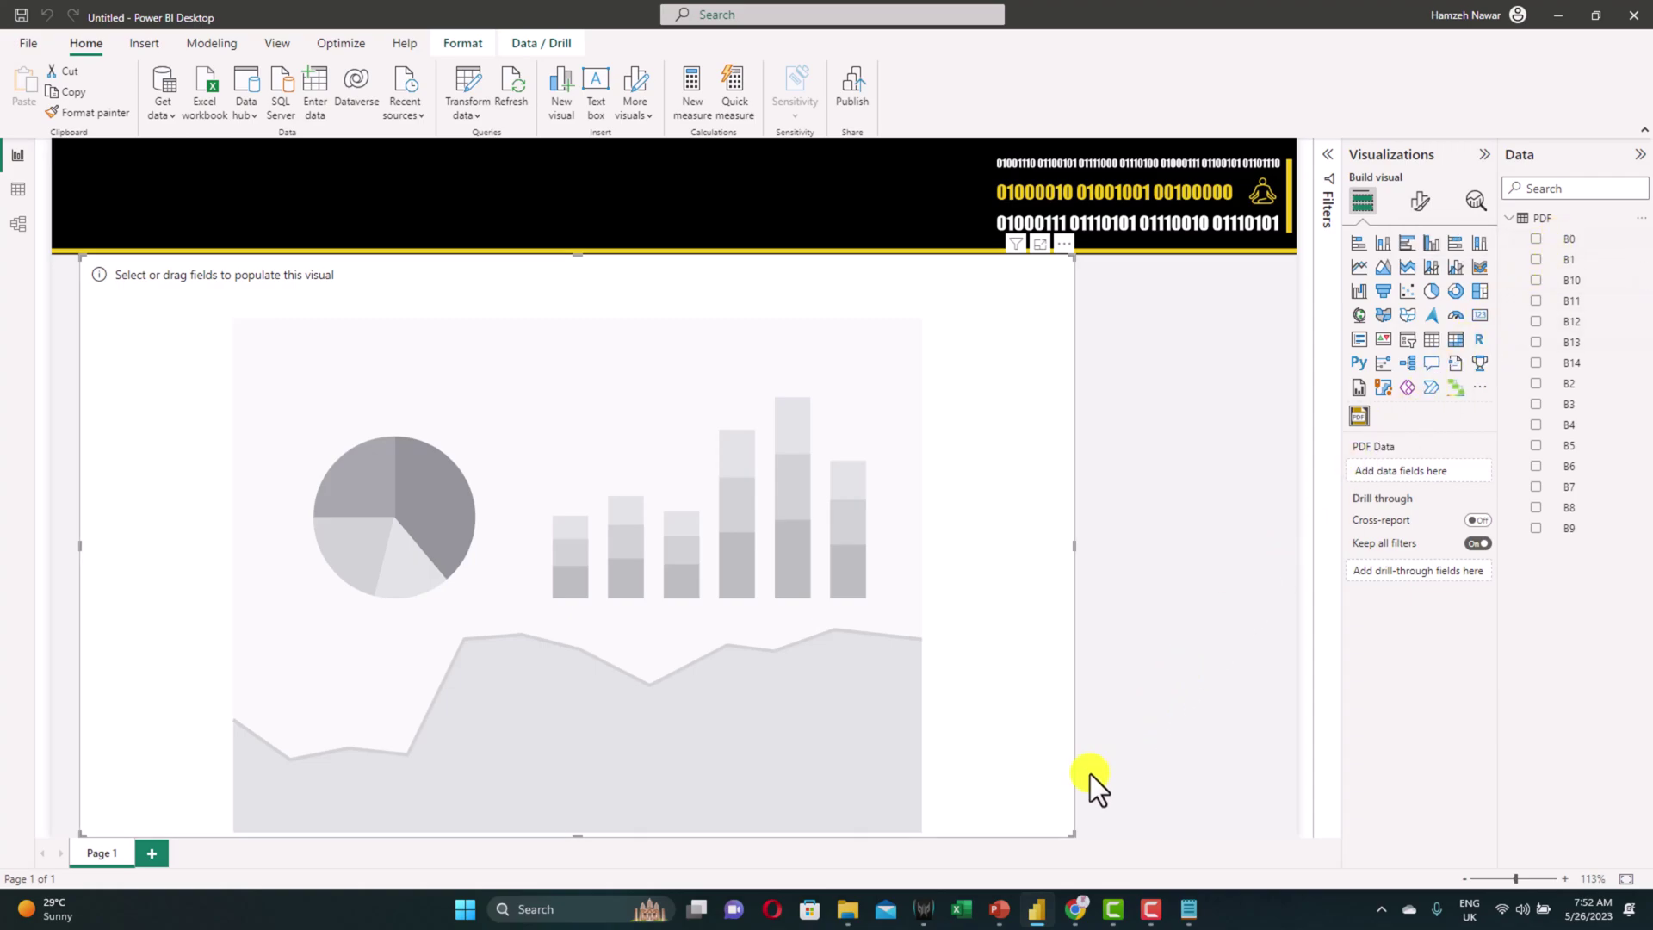
- Start a blank Excel workbook and fill A1:A15 with B0 through B14
click(965, 911)
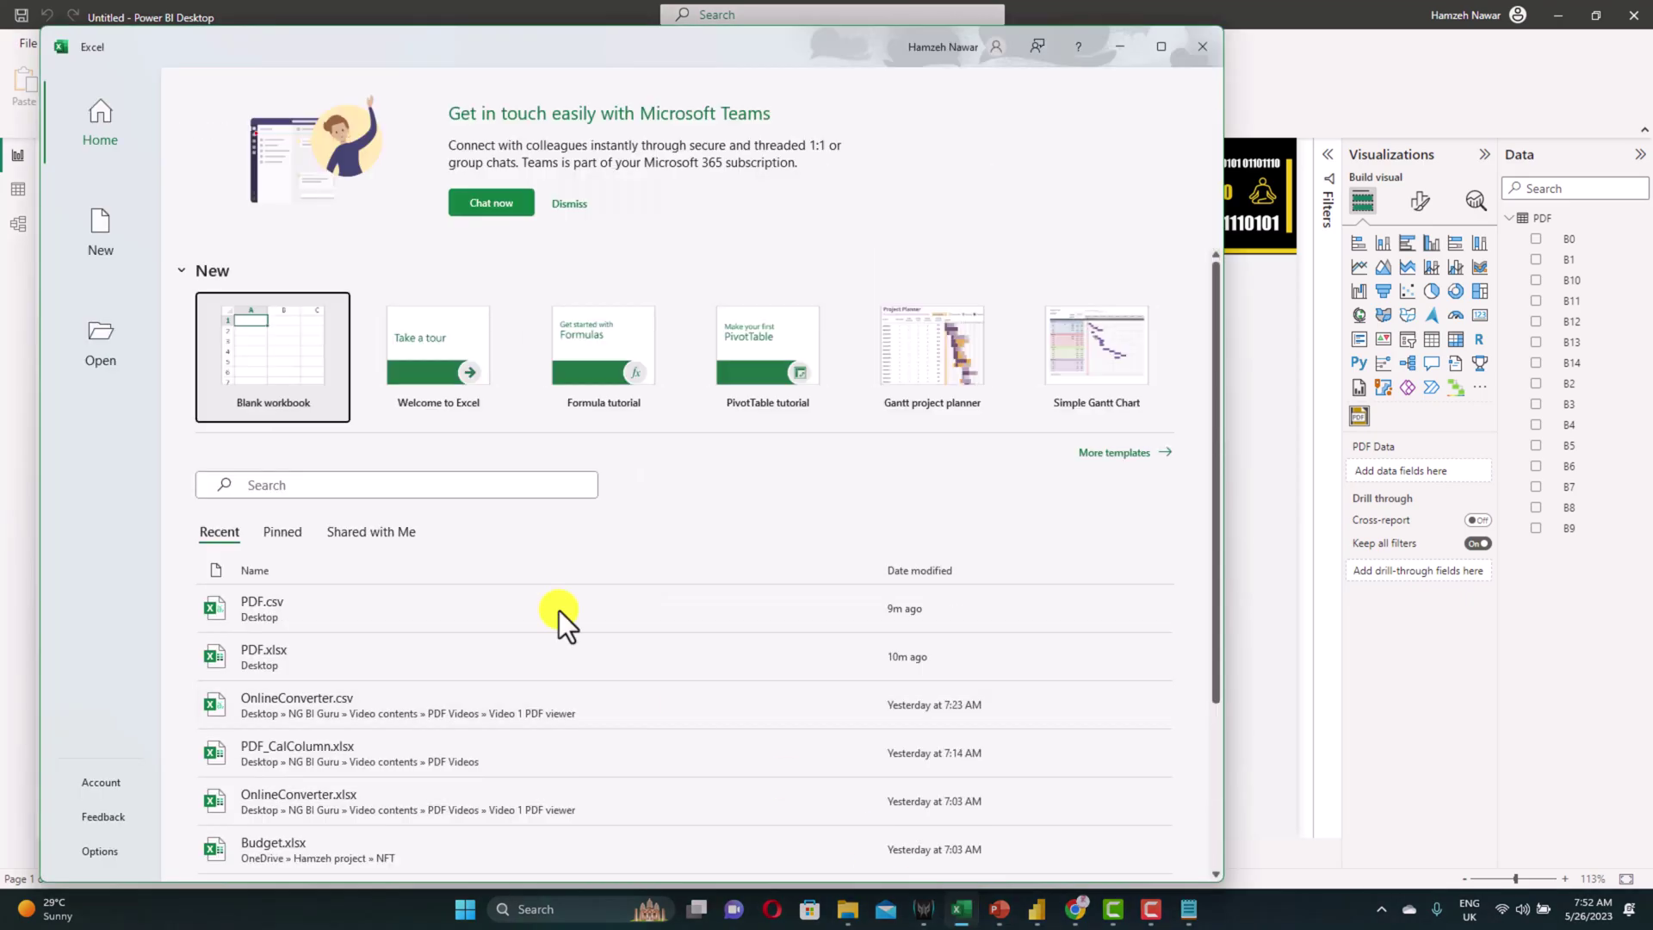
click(241, 374)
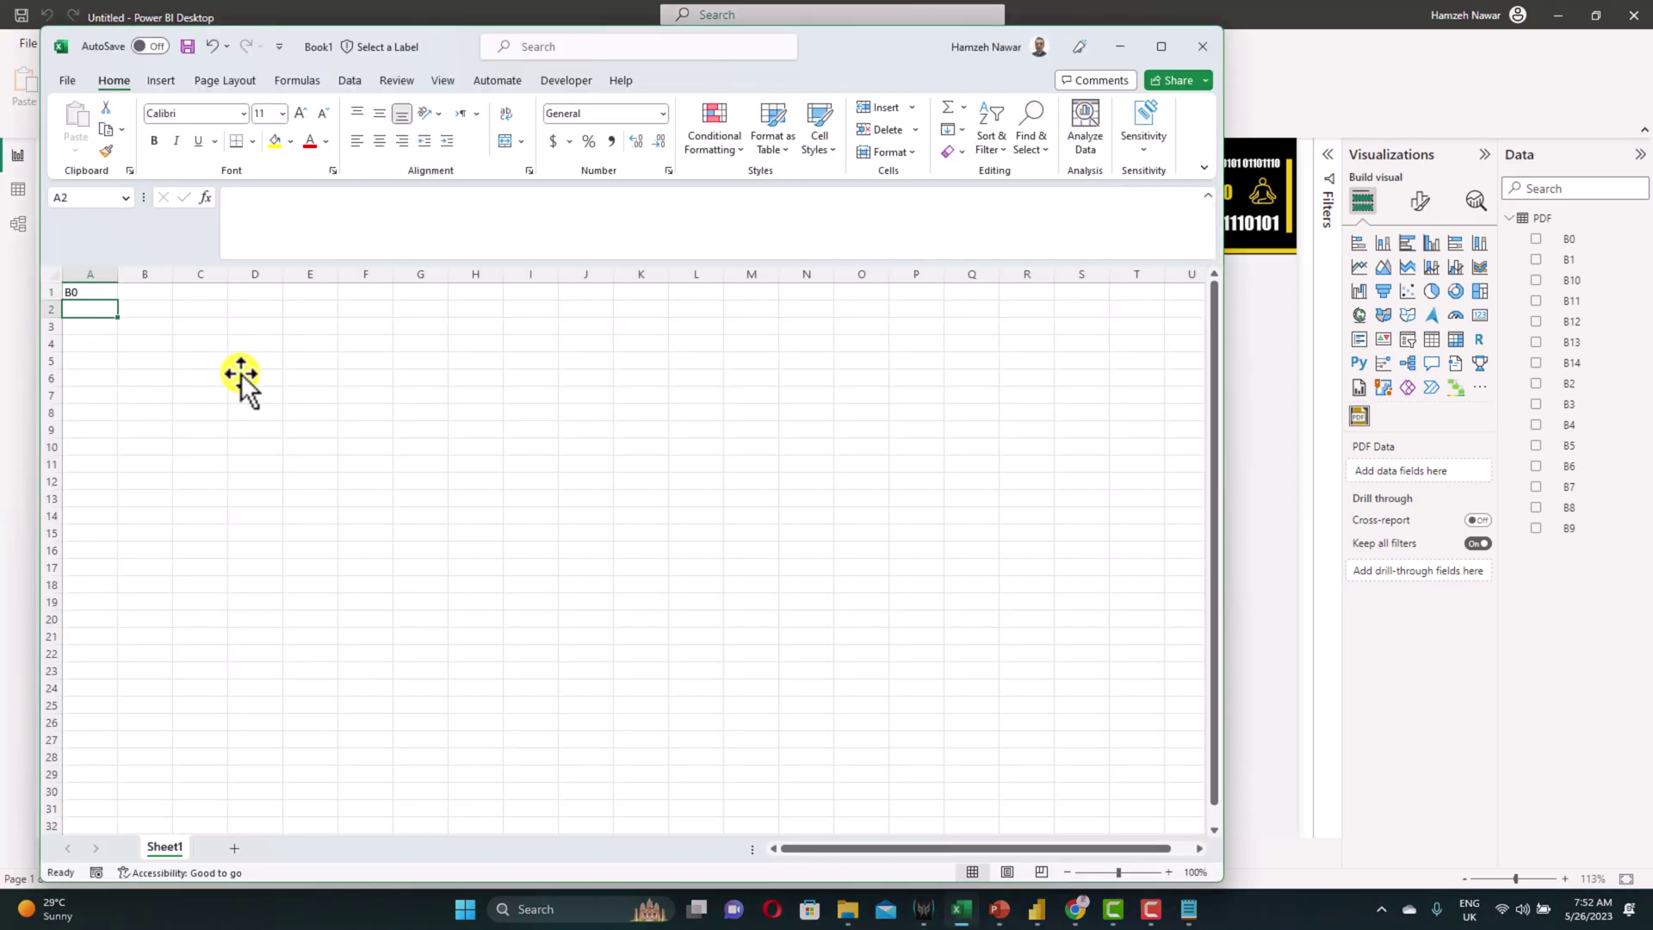
text(B0)
drag(118, 303, 87, 541)
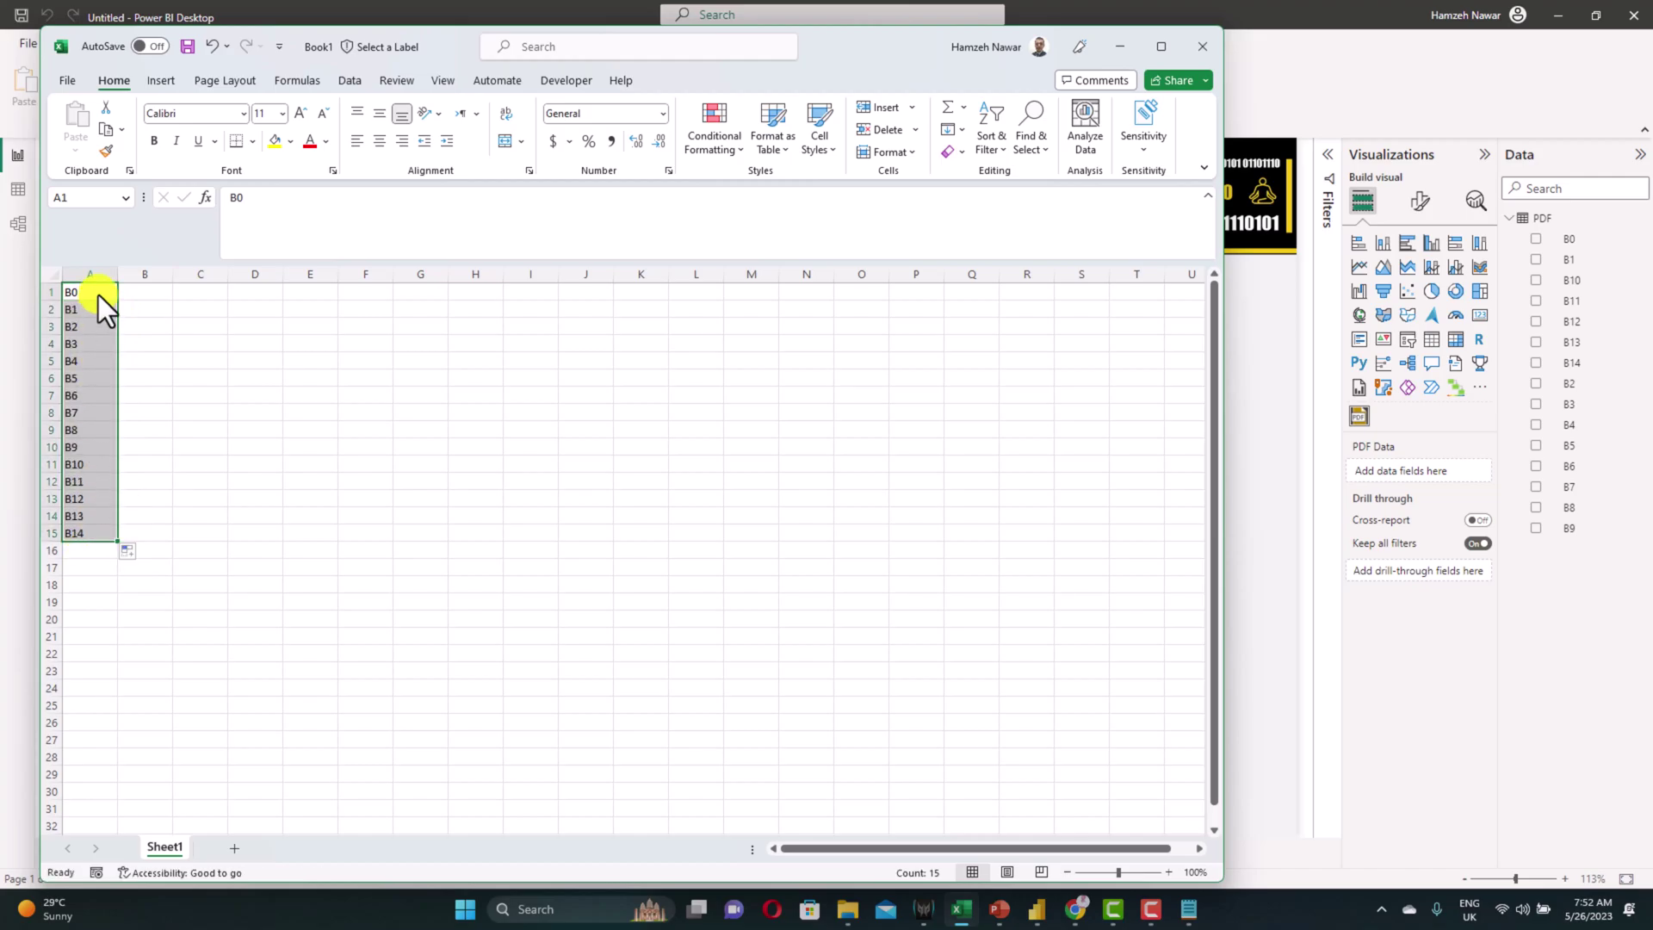
- Build cumulative column B formulas joining [B0] & [B1] & … through row 15
key(Right)
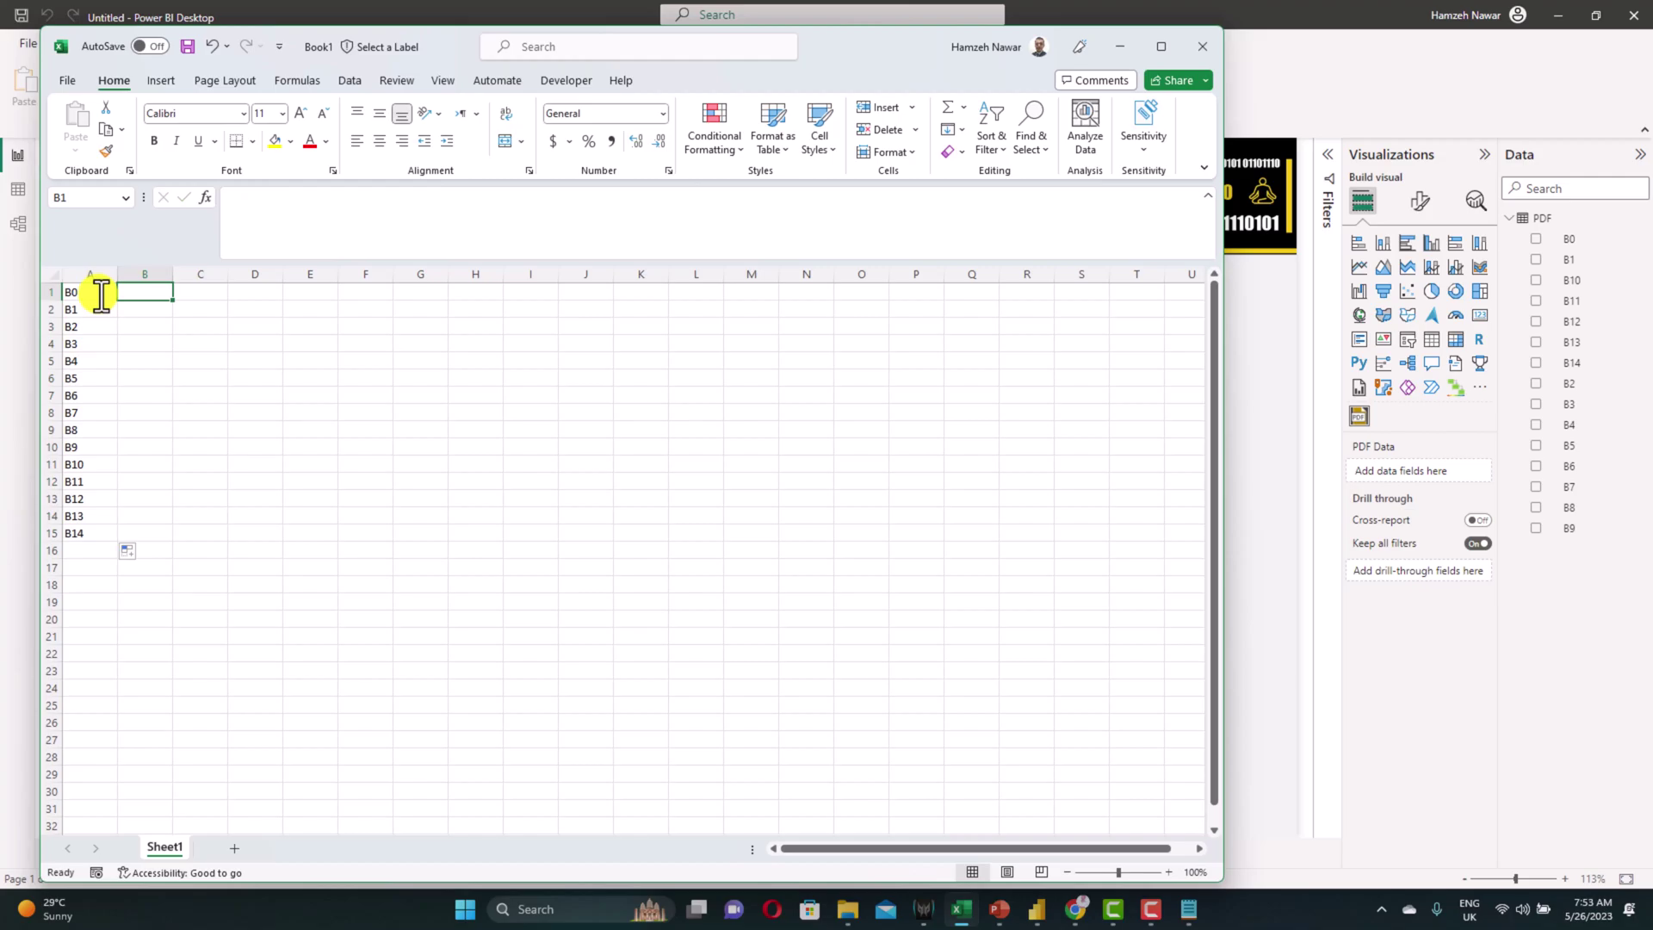
text(=)
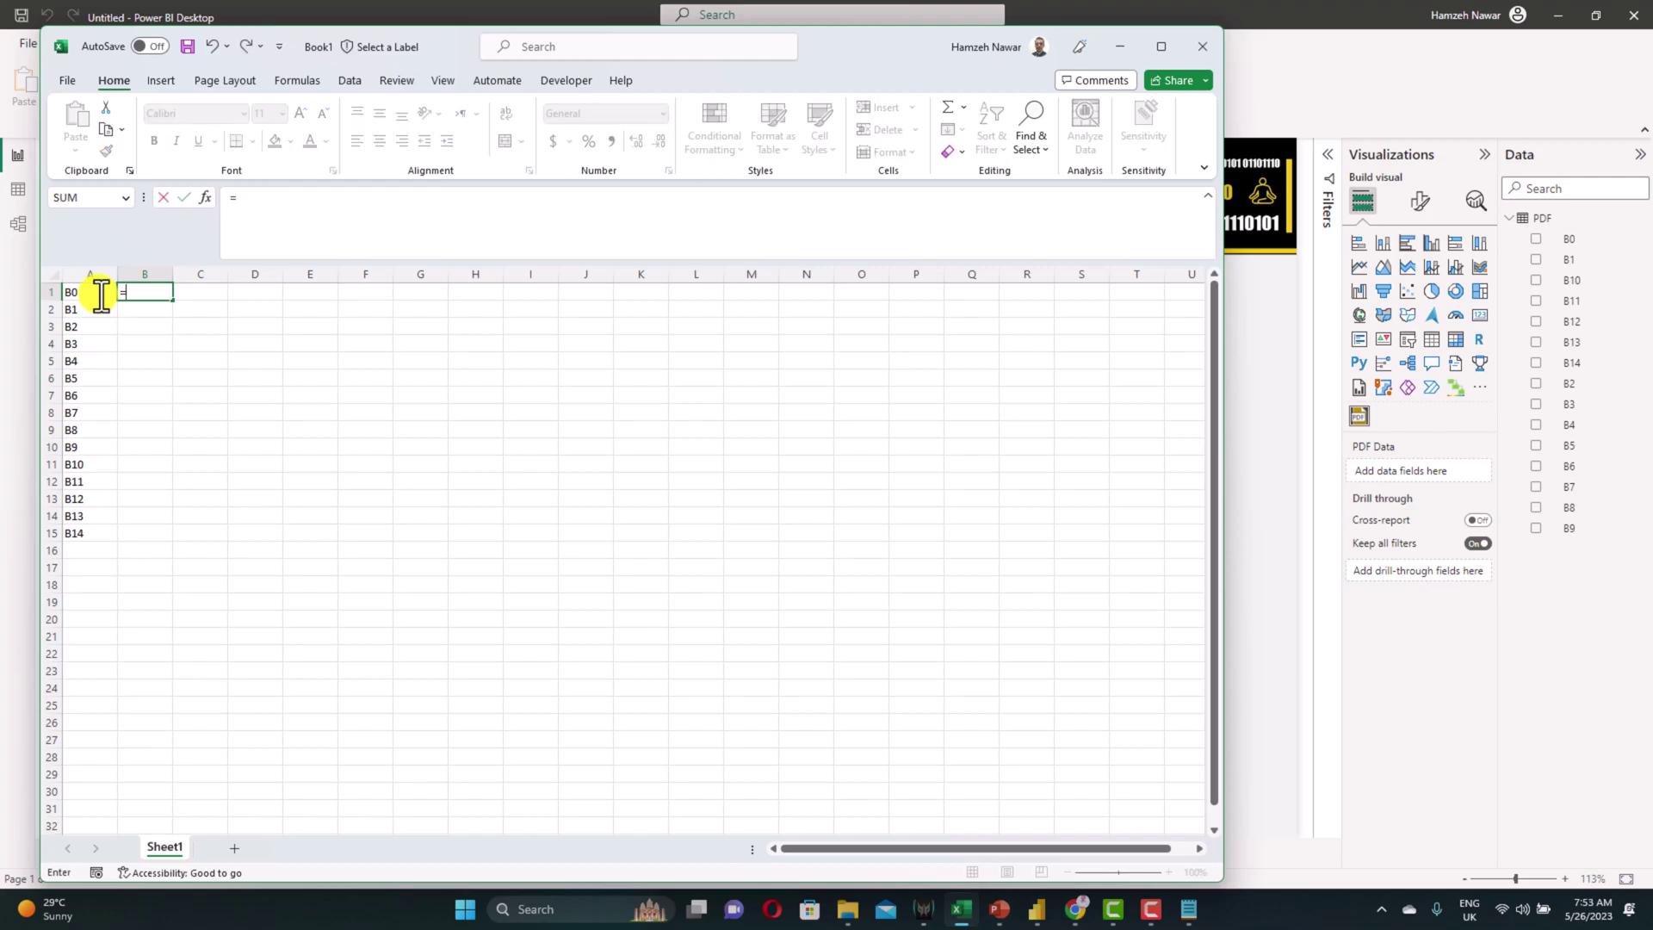
text("[" &)
click(101, 295)
text(& "]")
key(Return)
text(=B1&"[" &)
key(Left)
text(&"]")
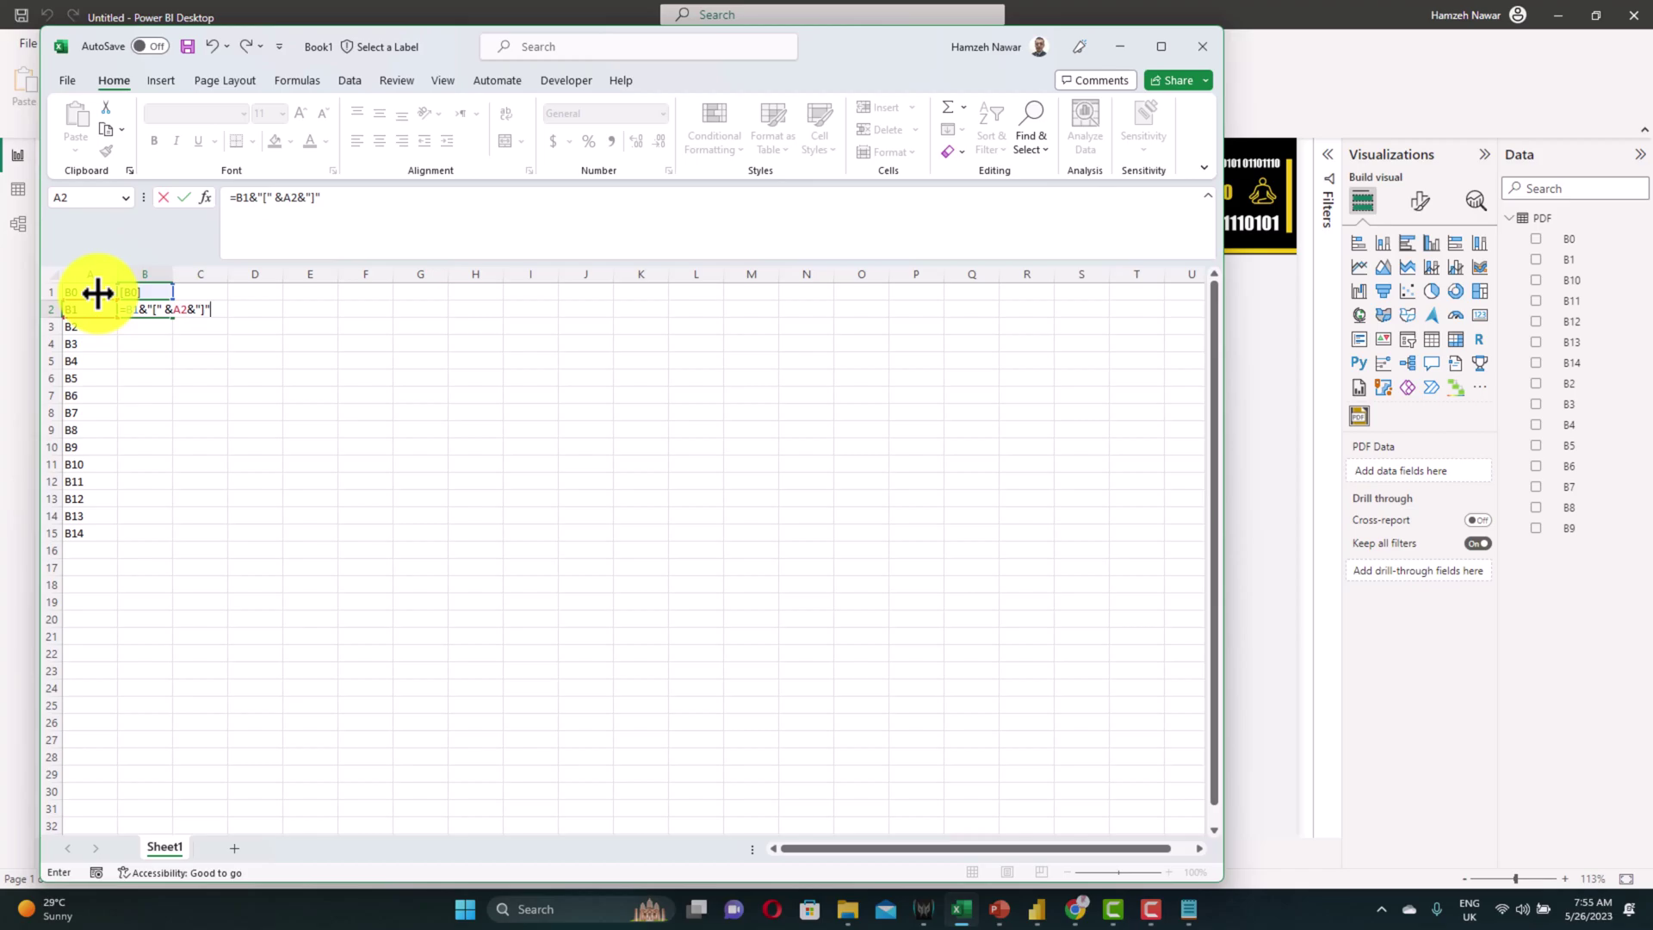
click(147, 307)
text(&)
key(ctrl+Return)
drag(173, 317, 156, 534)
- Copy the full joined field list from B15 and return to Power BI Desktop
click(157, 534)
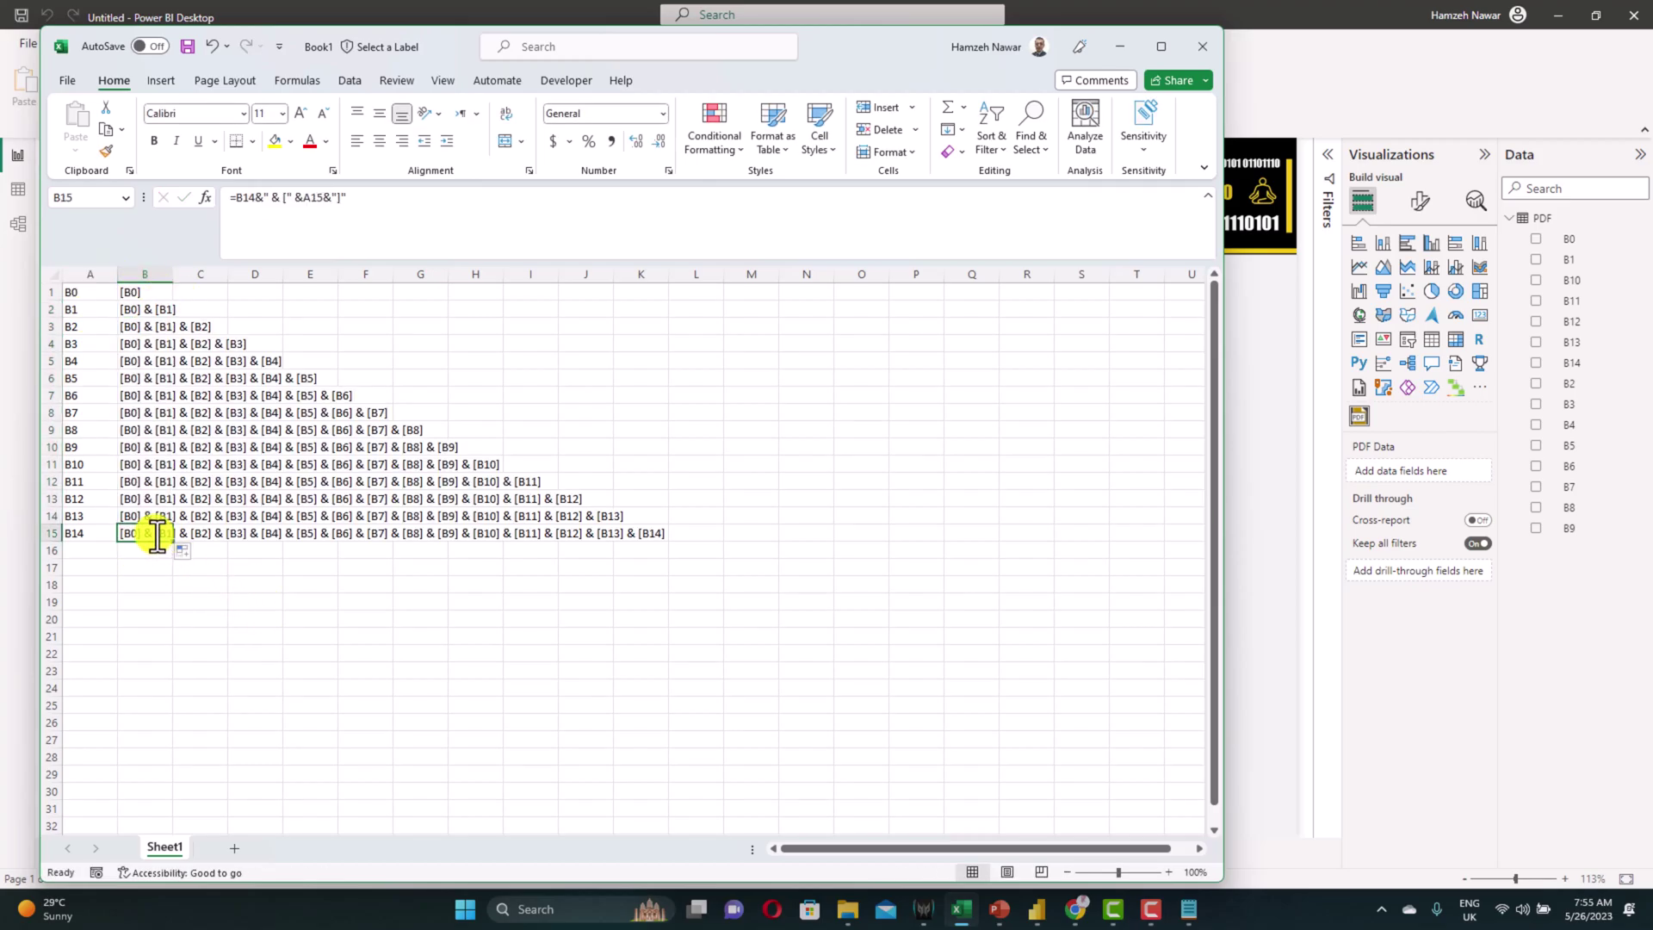
key(ctrl+c)
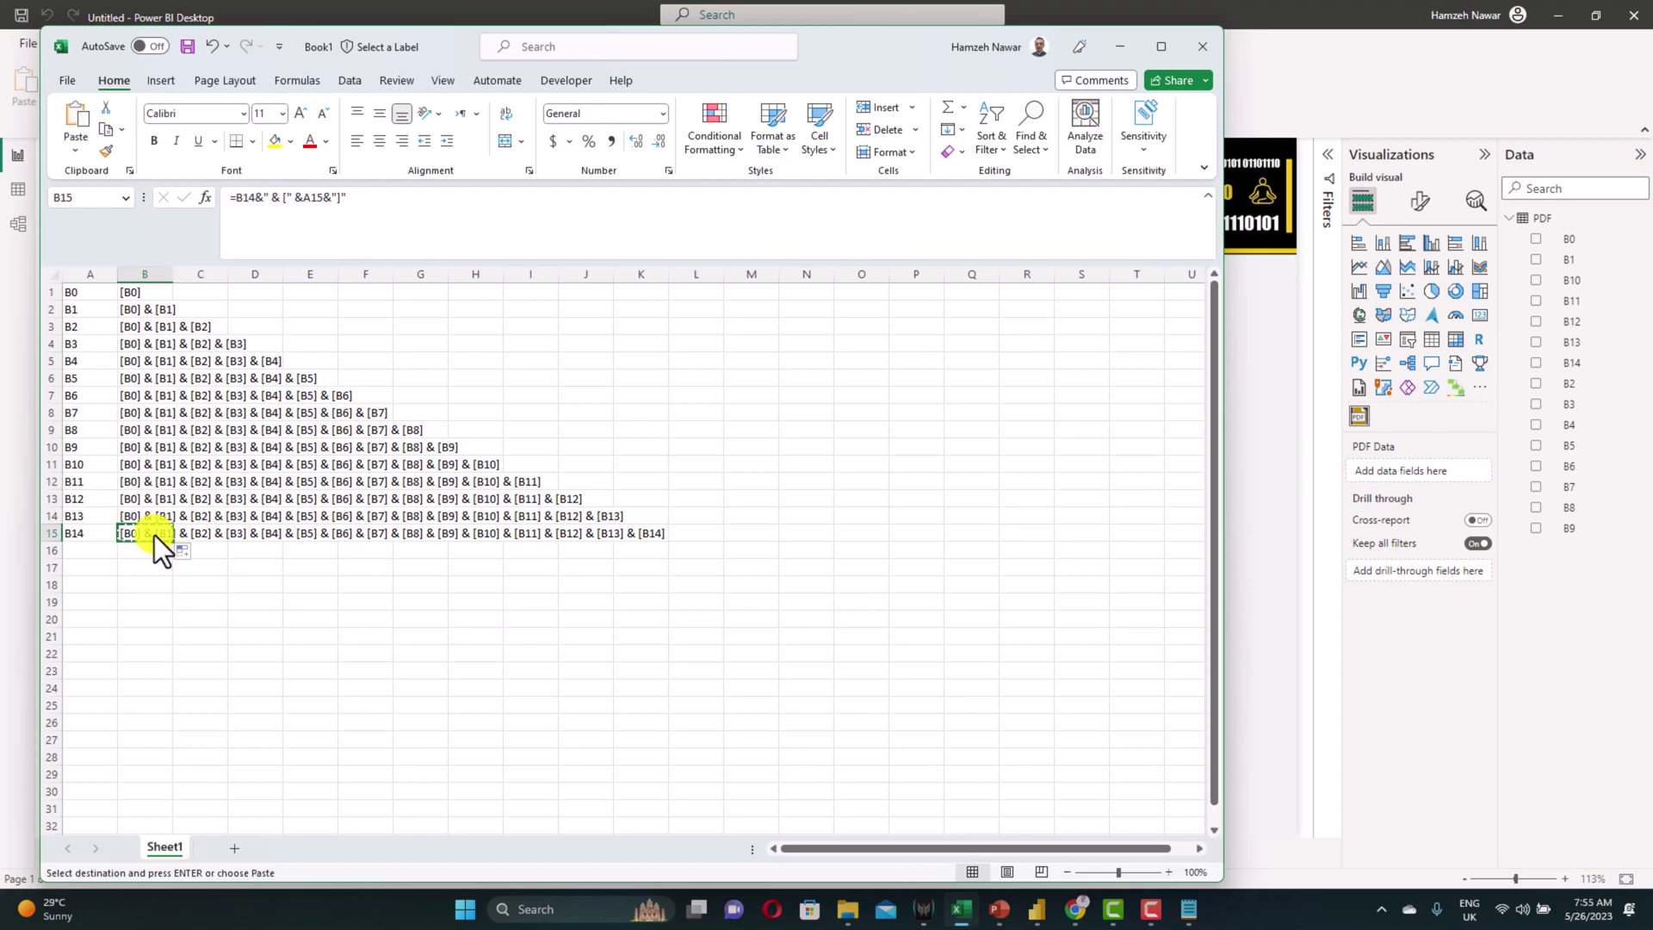
key(alt+Tab)
- Add a PDF Contents calculated column to the PDF table using the pasted [B0] & … & [B14] formula
right_click(1545, 218)
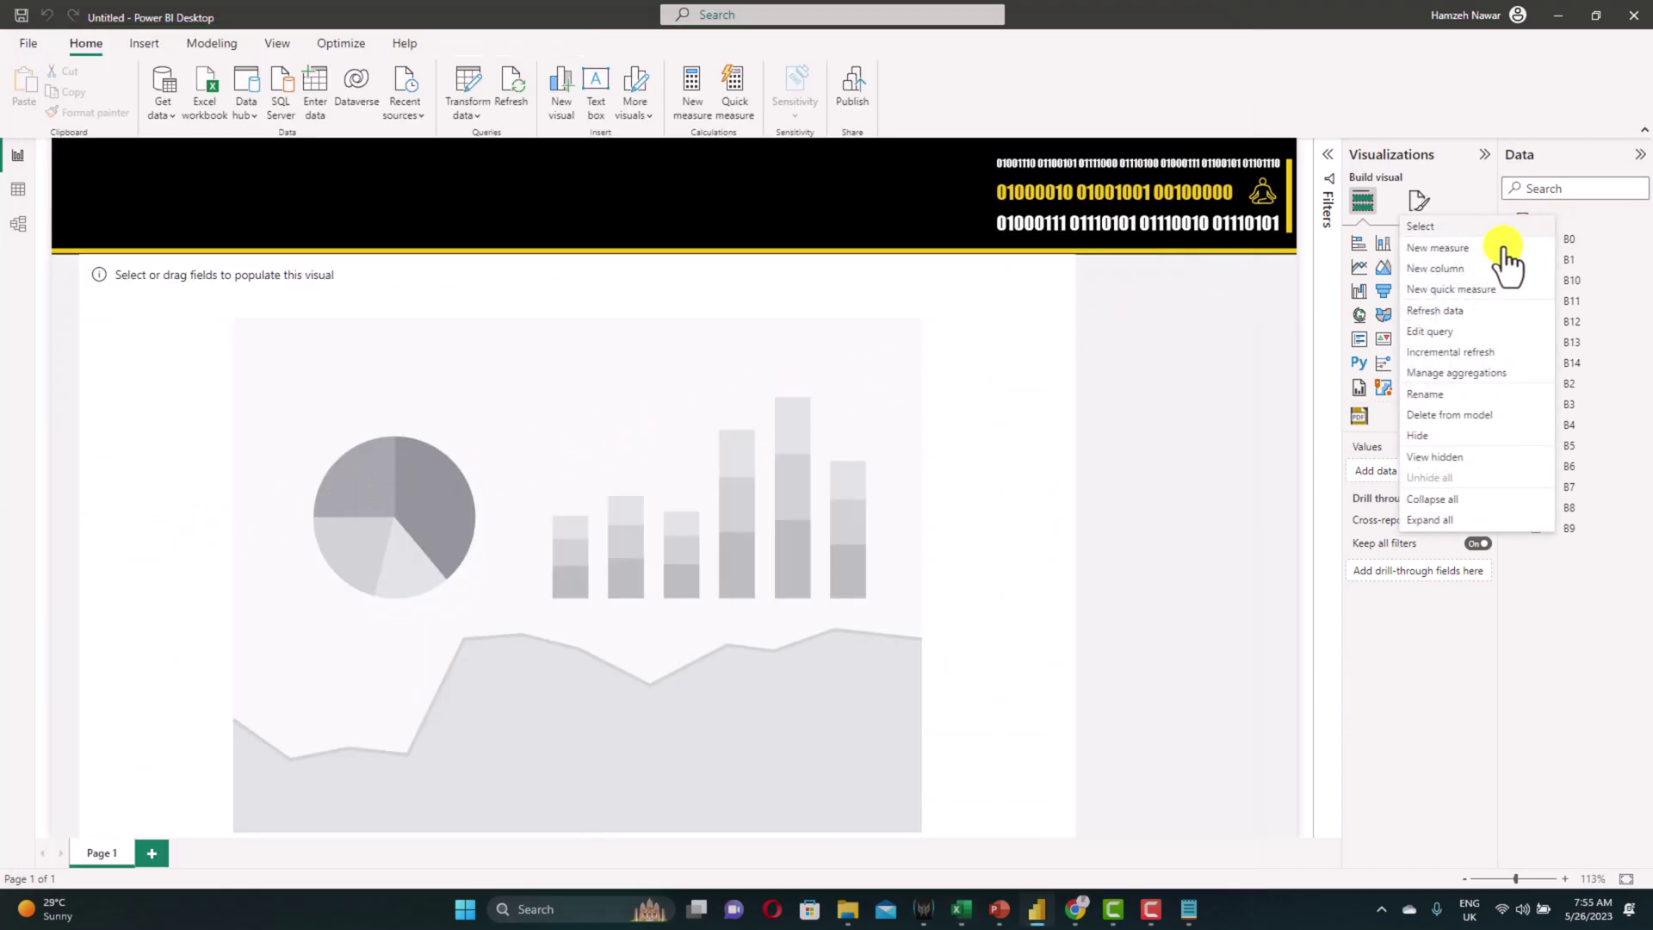
click(1469, 268)
text(P)
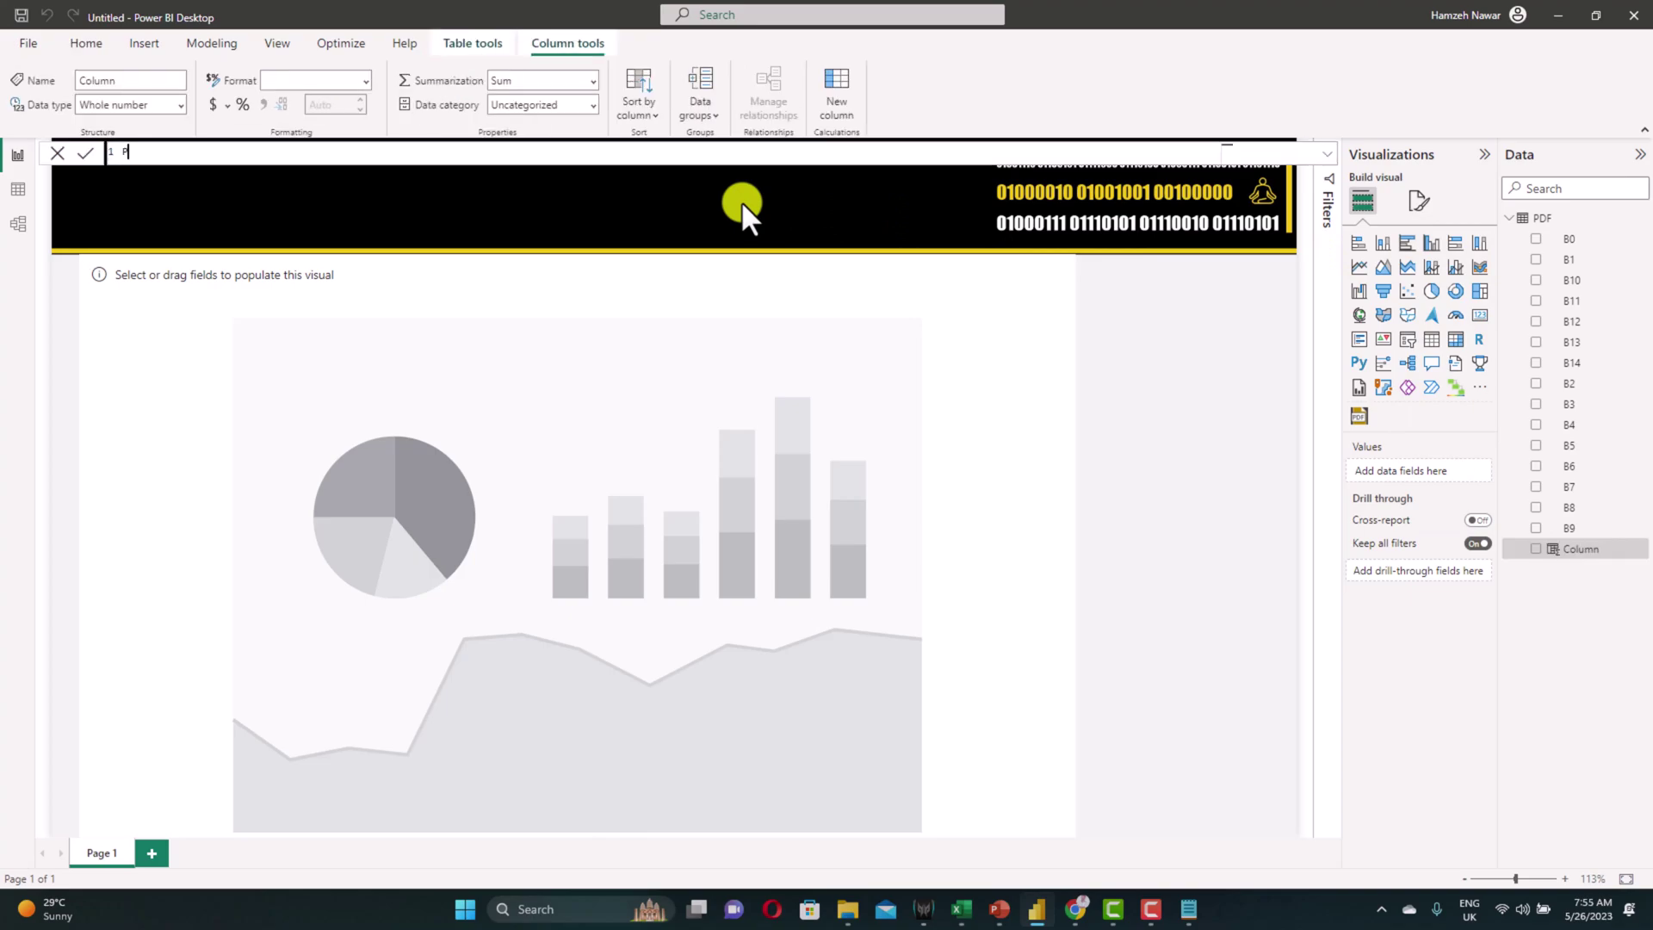
text(DF Contents=)
key(ctrl+v)
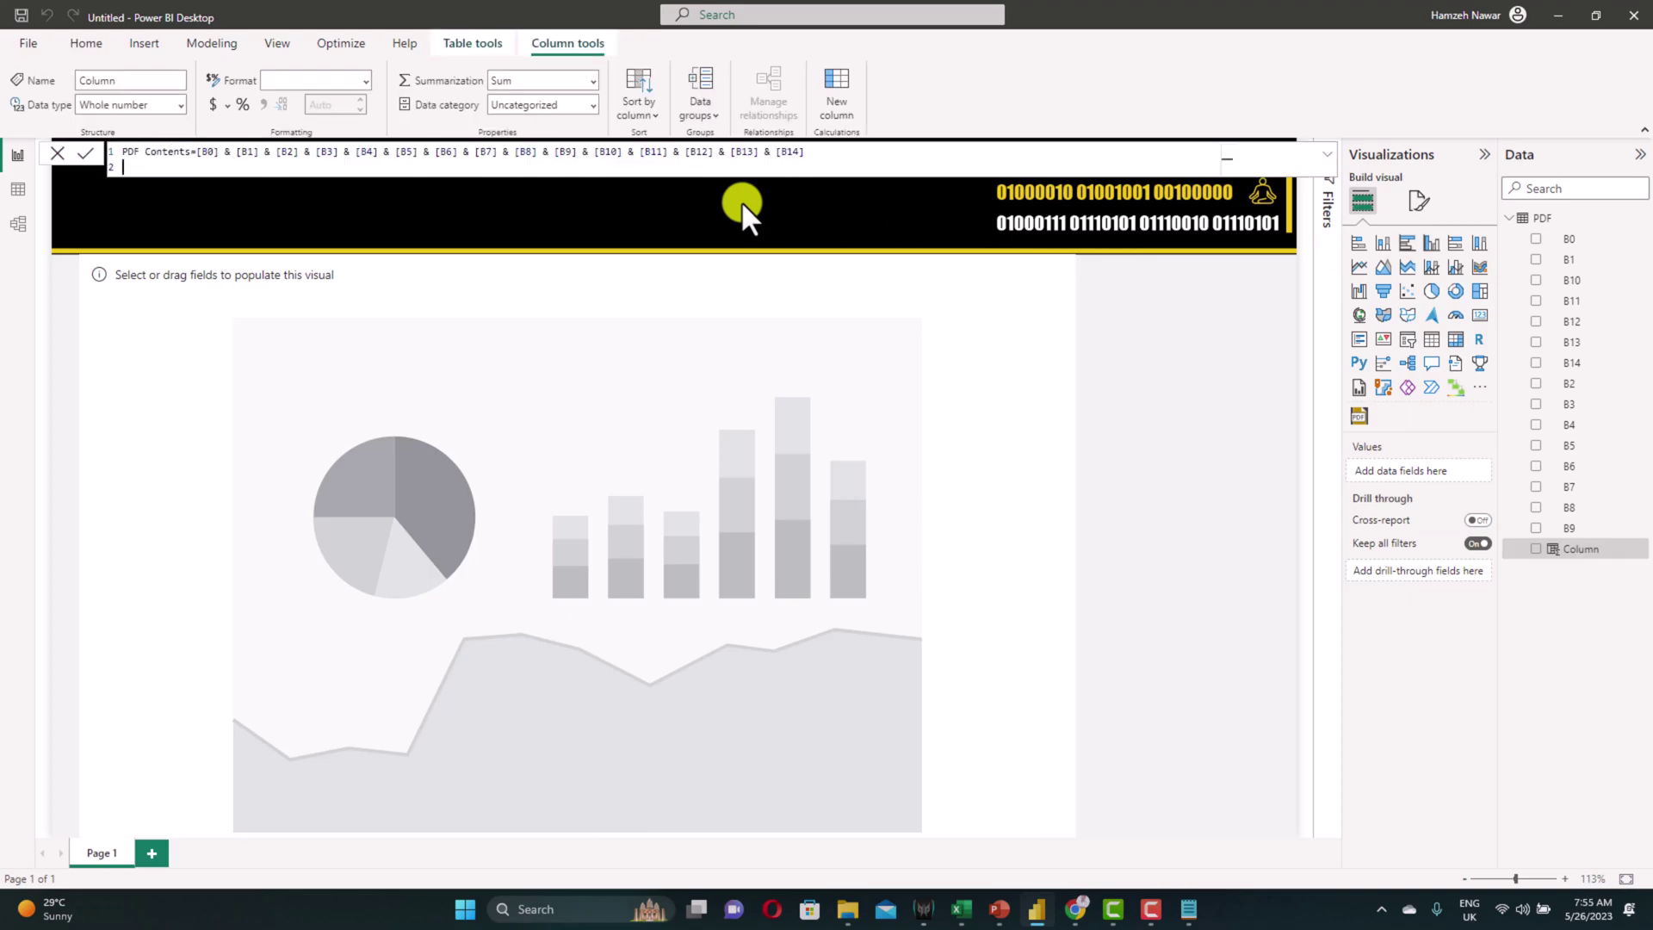
key(Return)
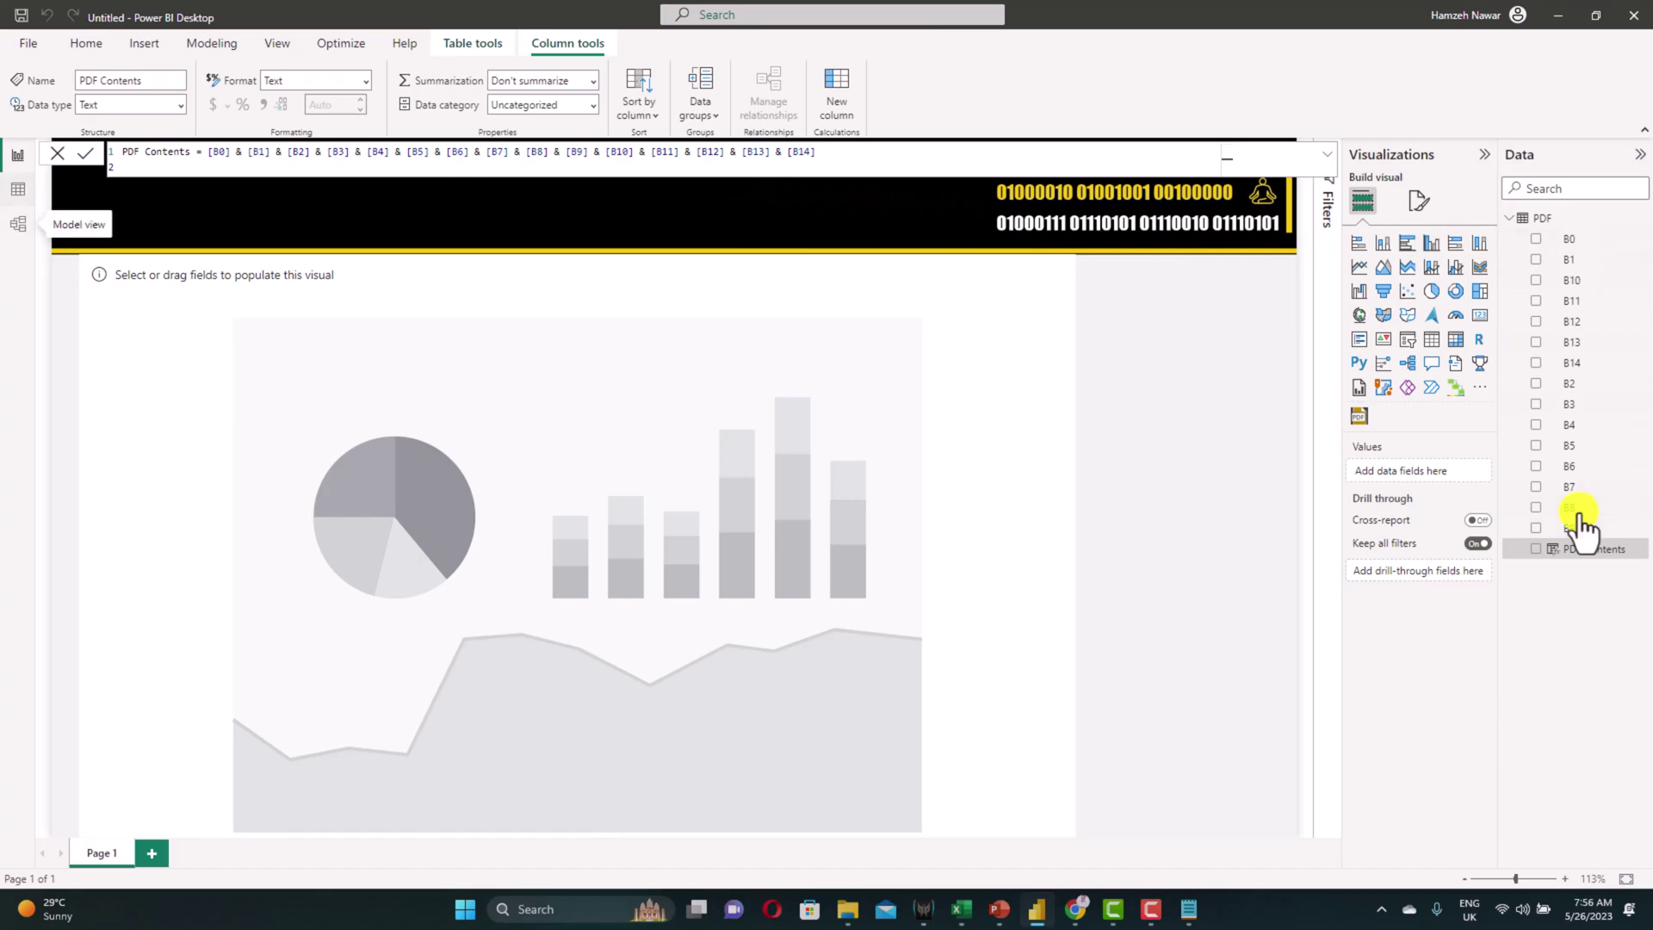
- Hide fields B0 through B14 in Model view, then select the empty PDF viewer visual
click(18, 224)
click(1465, 241)
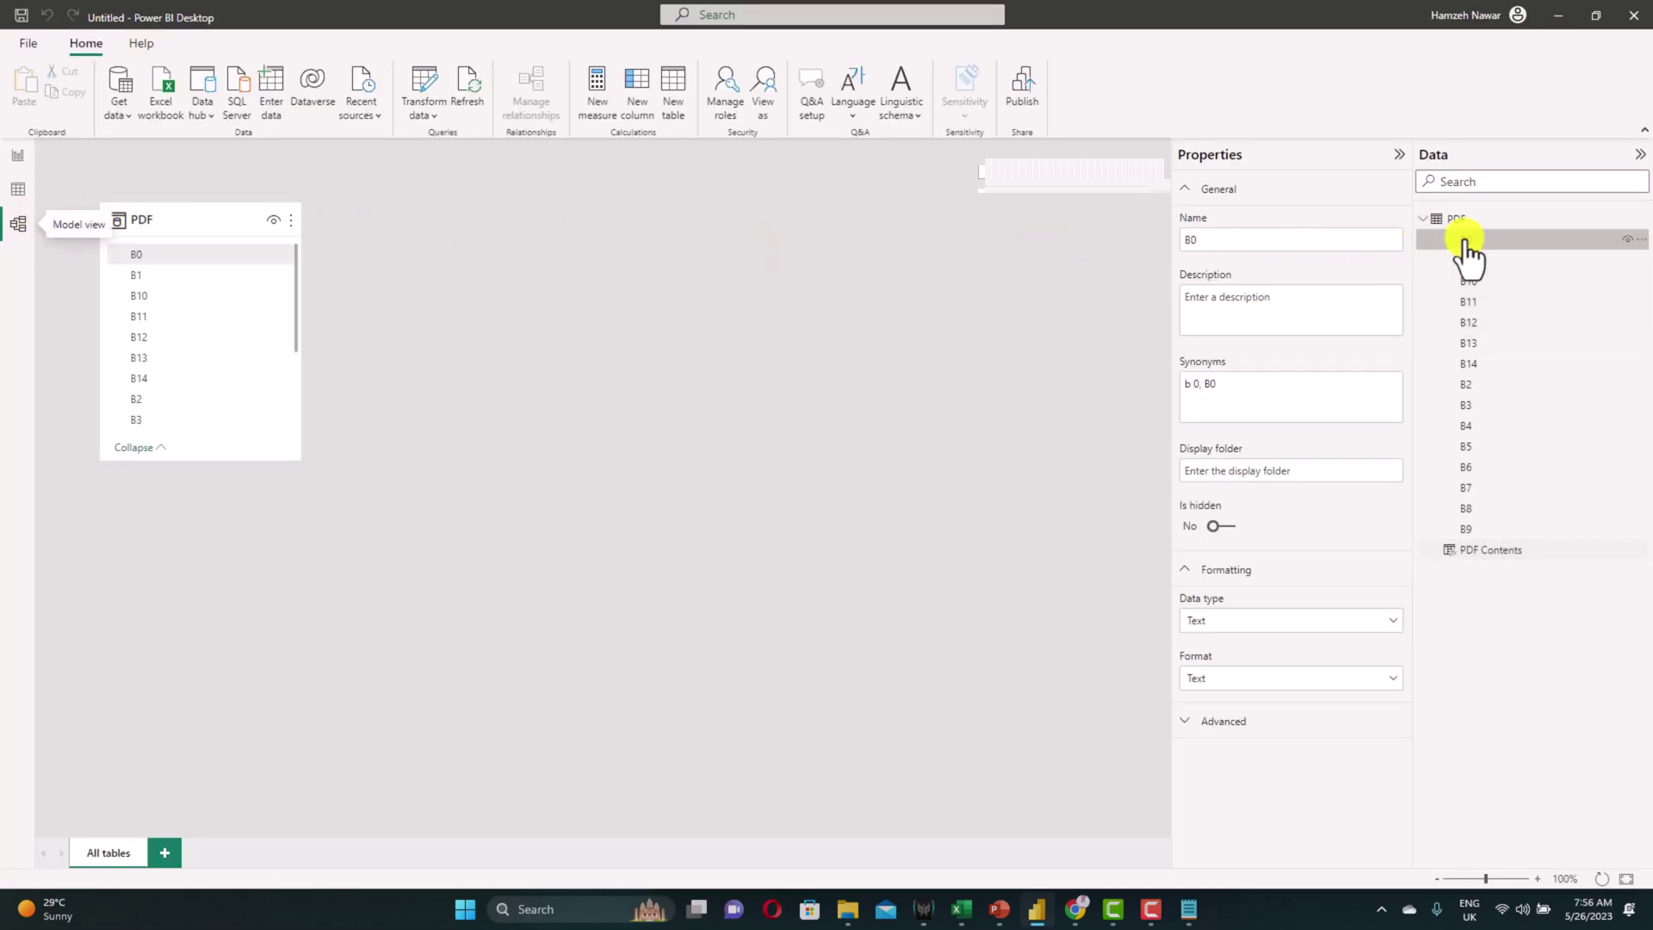
shift+click(1489, 530)
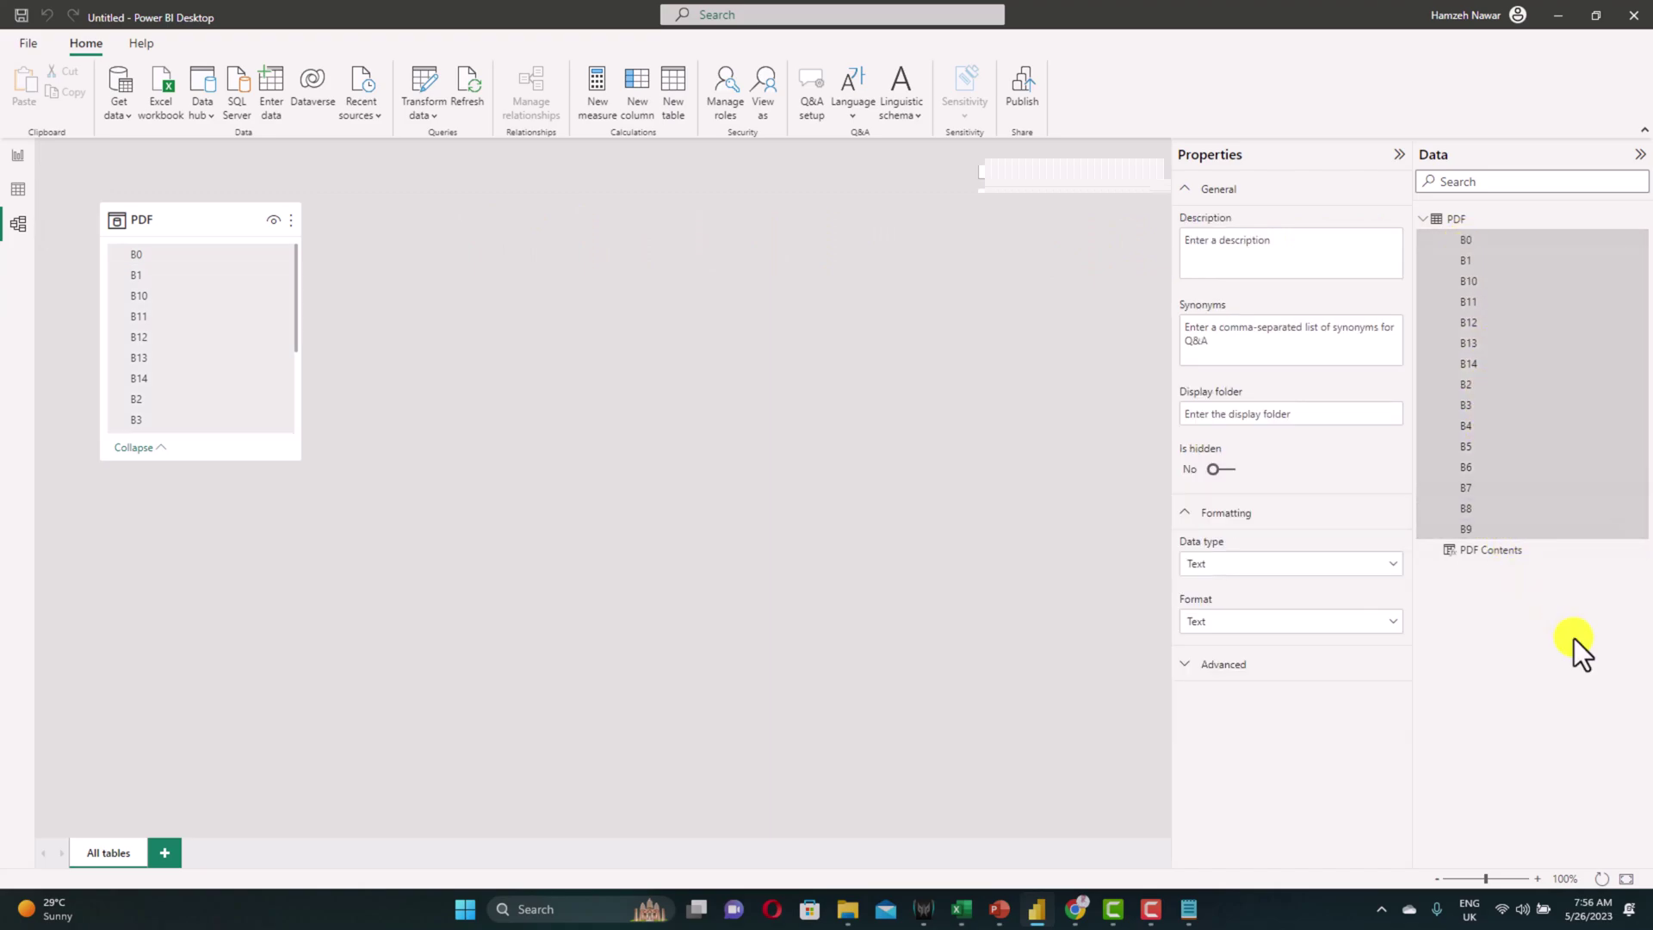
key(Return)
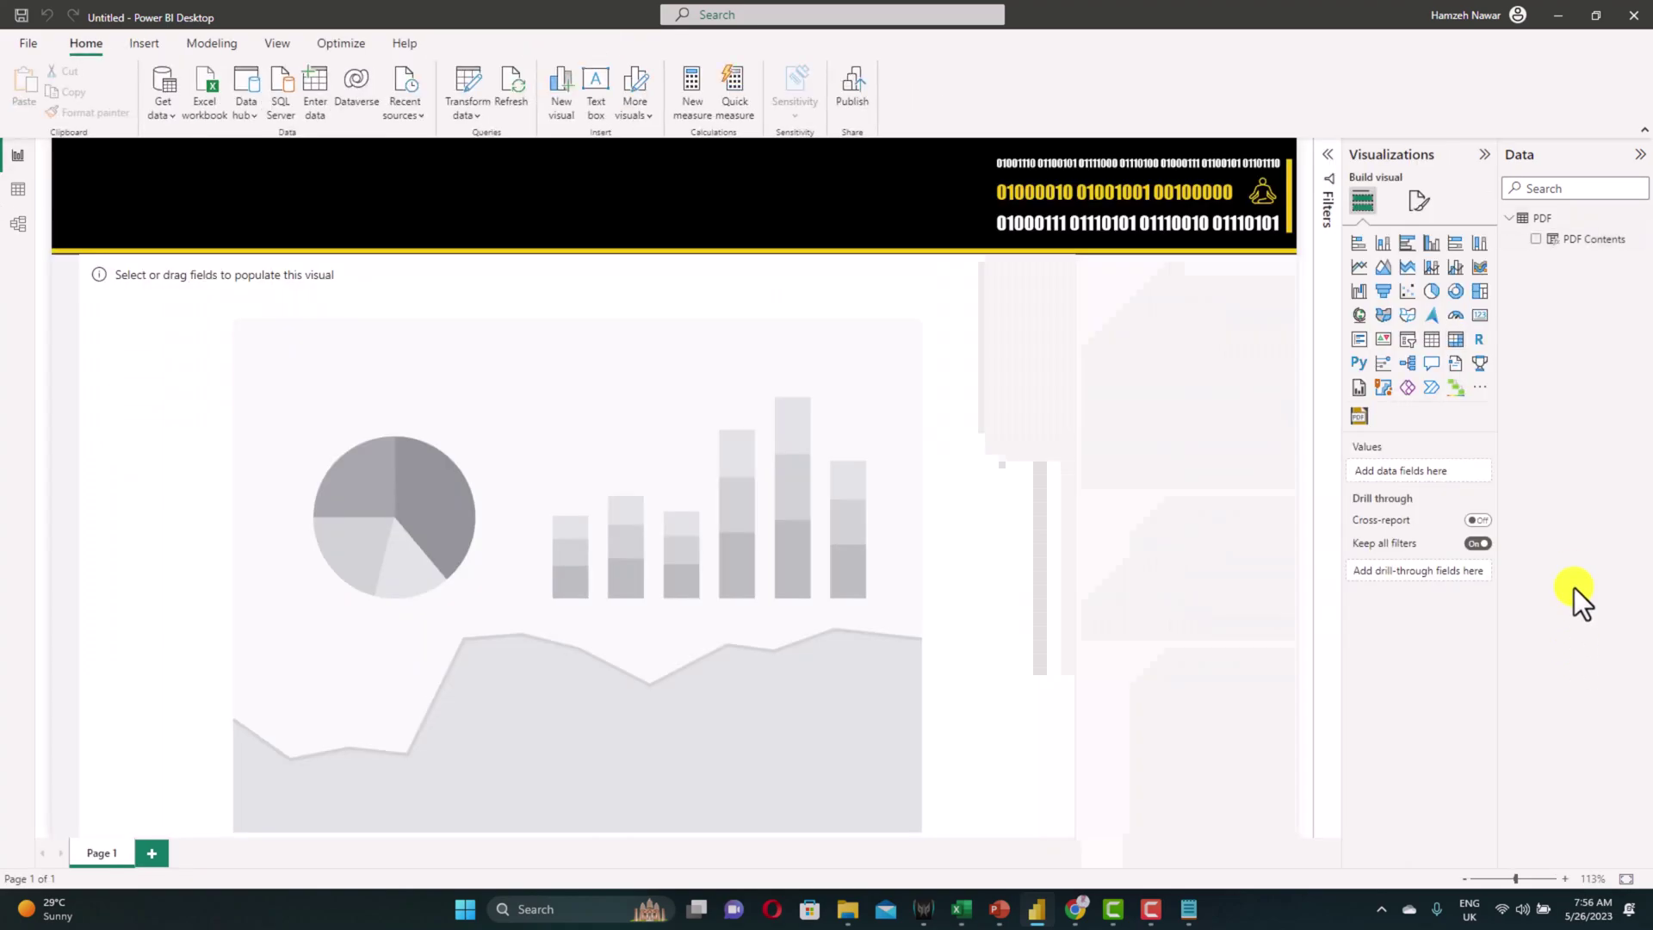
click(1577, 242)
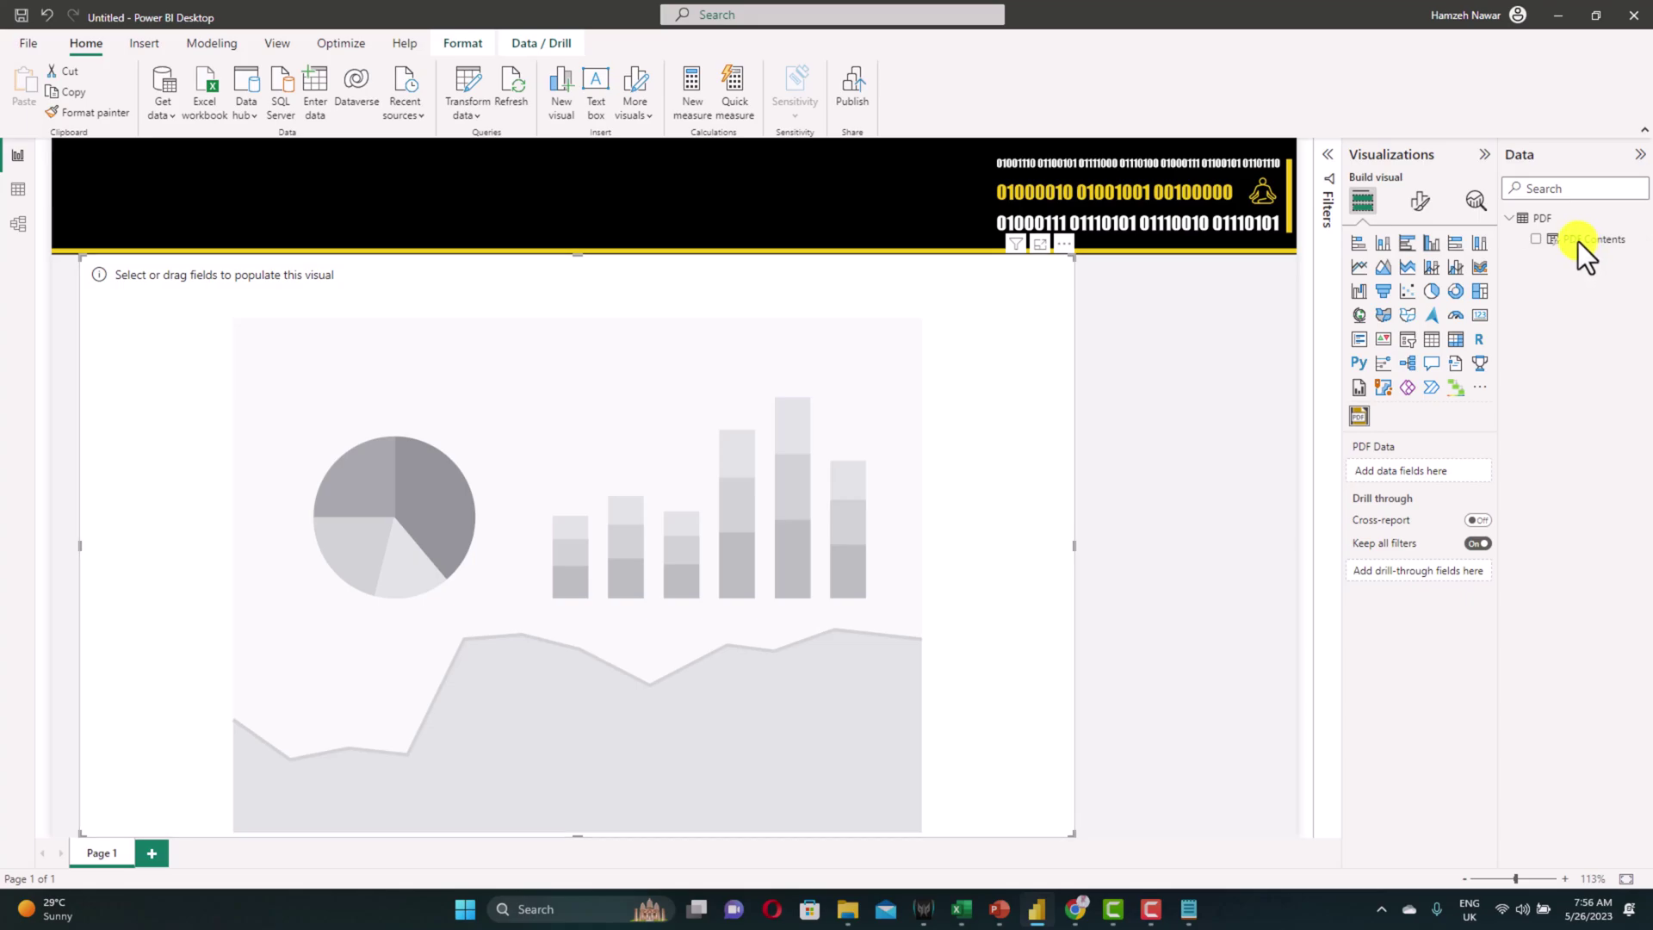
- Add PDF Contents to the PDF viewer and test its page navigation and 125%/100% zoom
click(1582, 244)
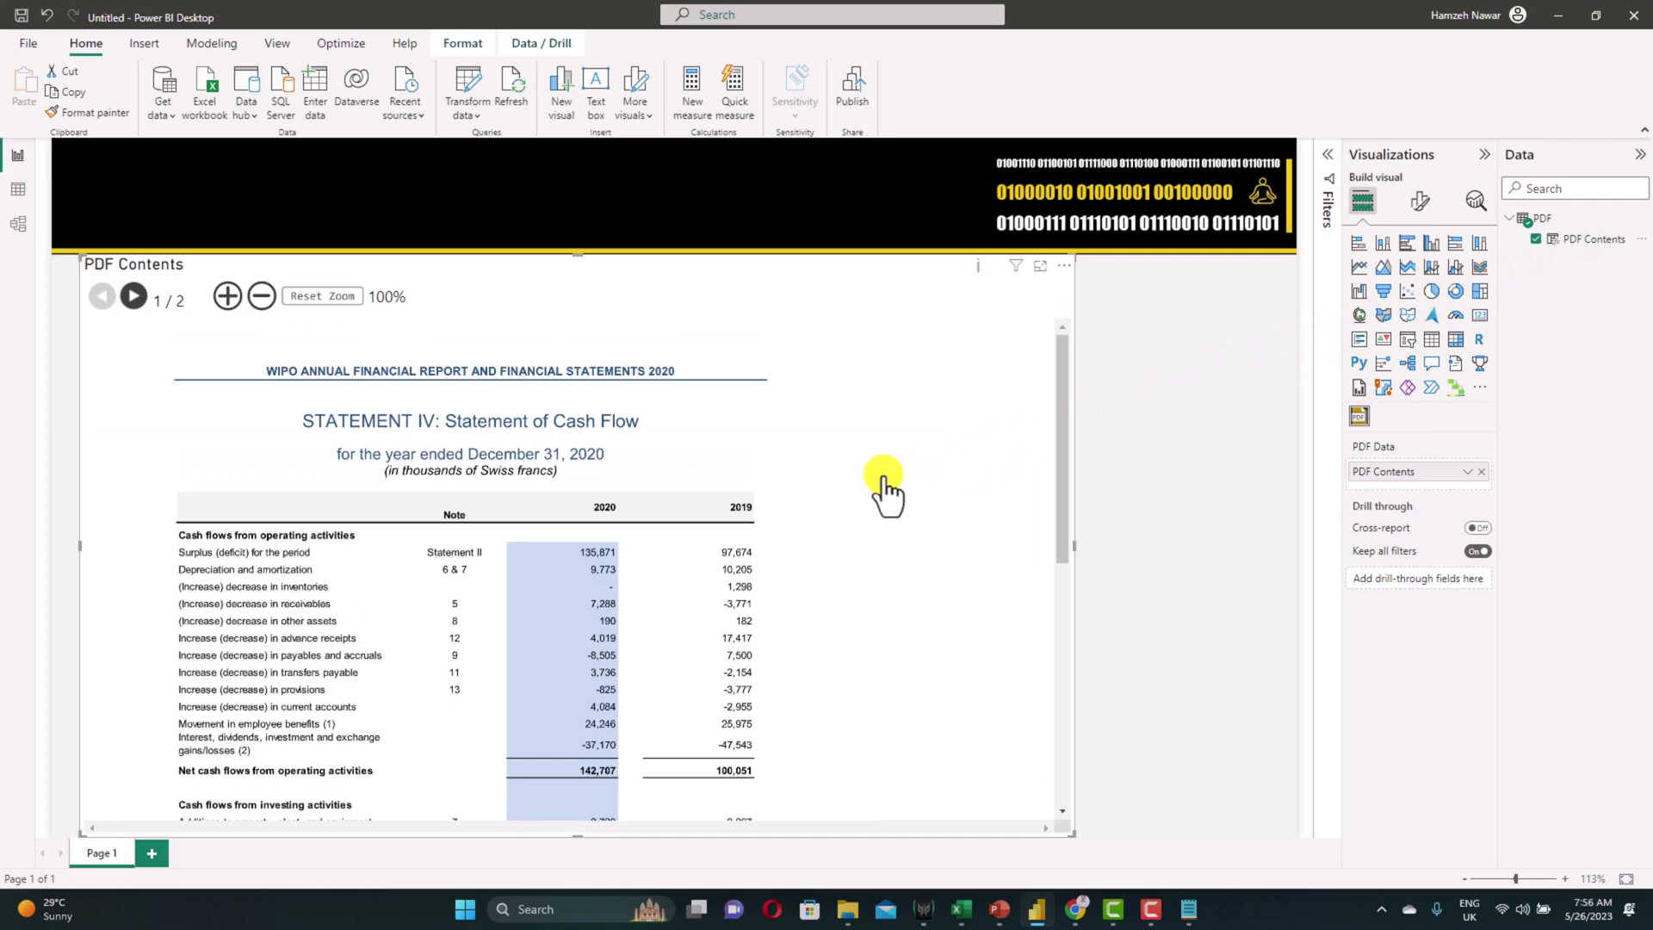
scroll(887, 490, down, 10)
scroll(886, 491, up, 10)
click(134, 298)
click(103, 298)
click(134, 298)
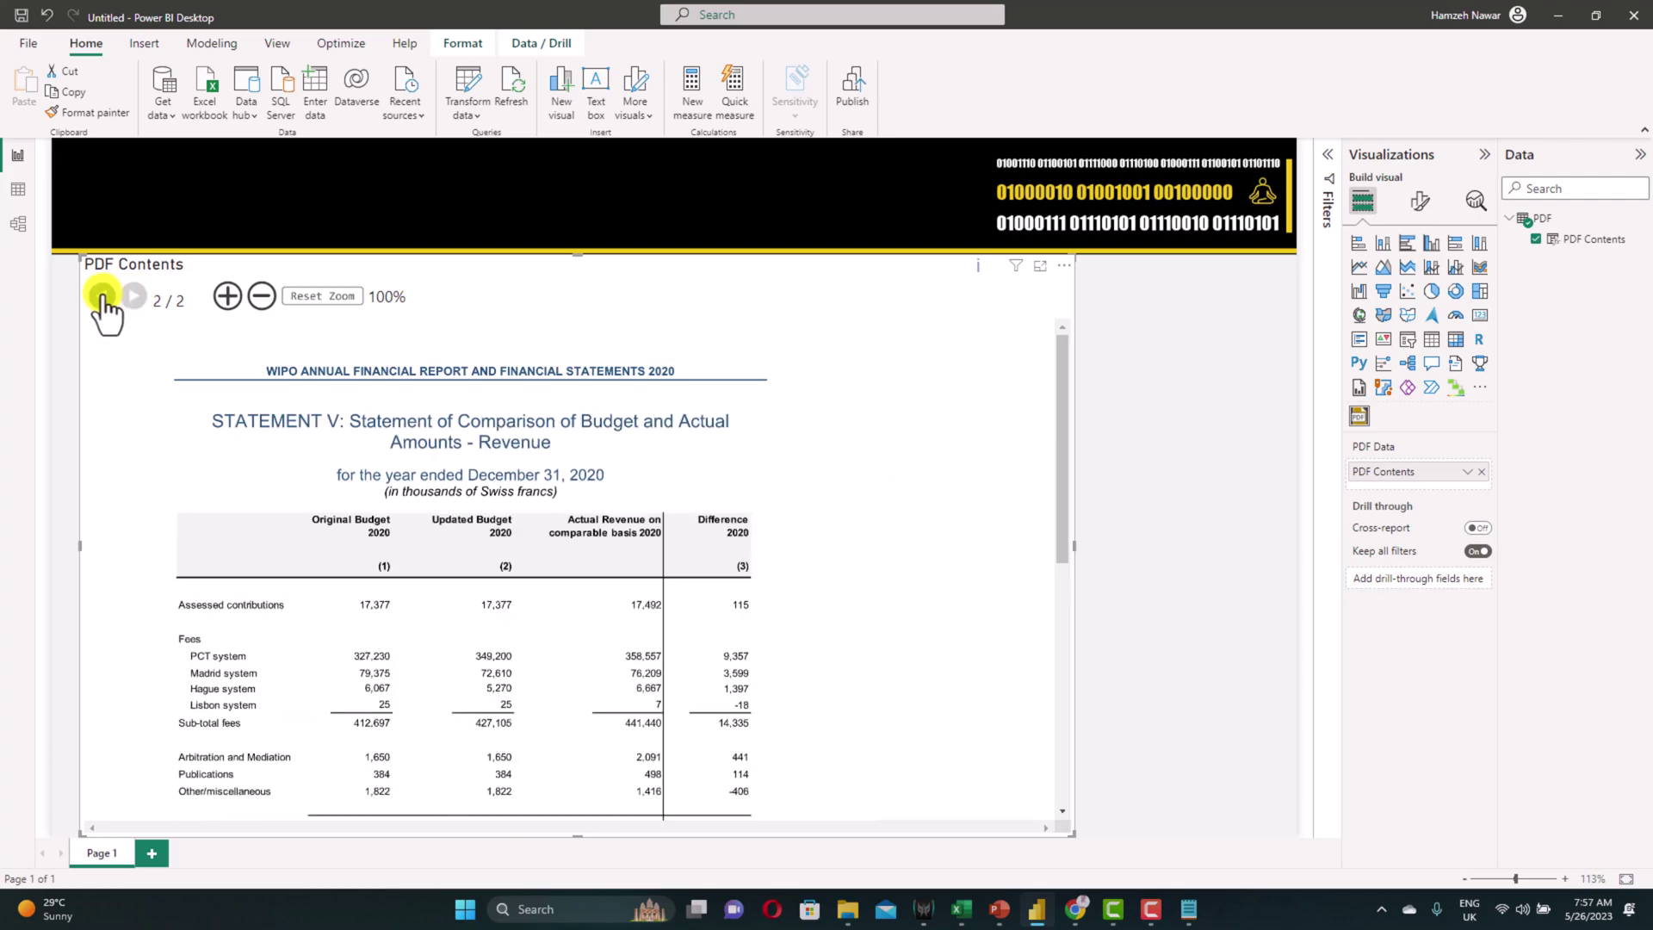
click(103, 298)
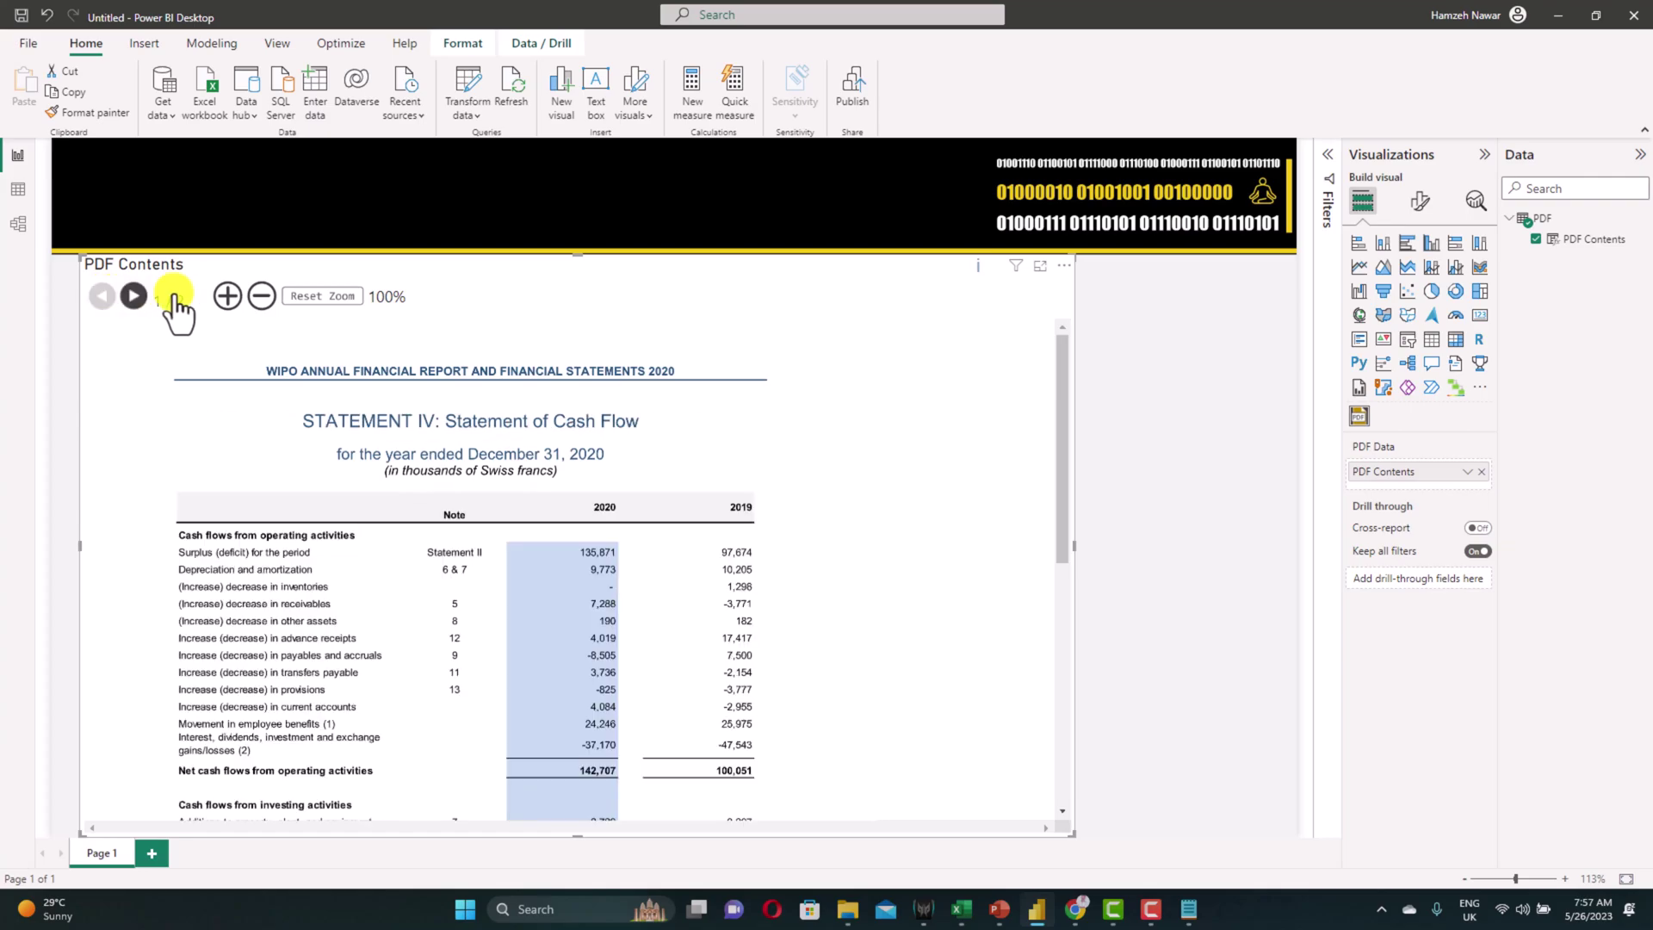
click(228, 296)
click(261, 297)
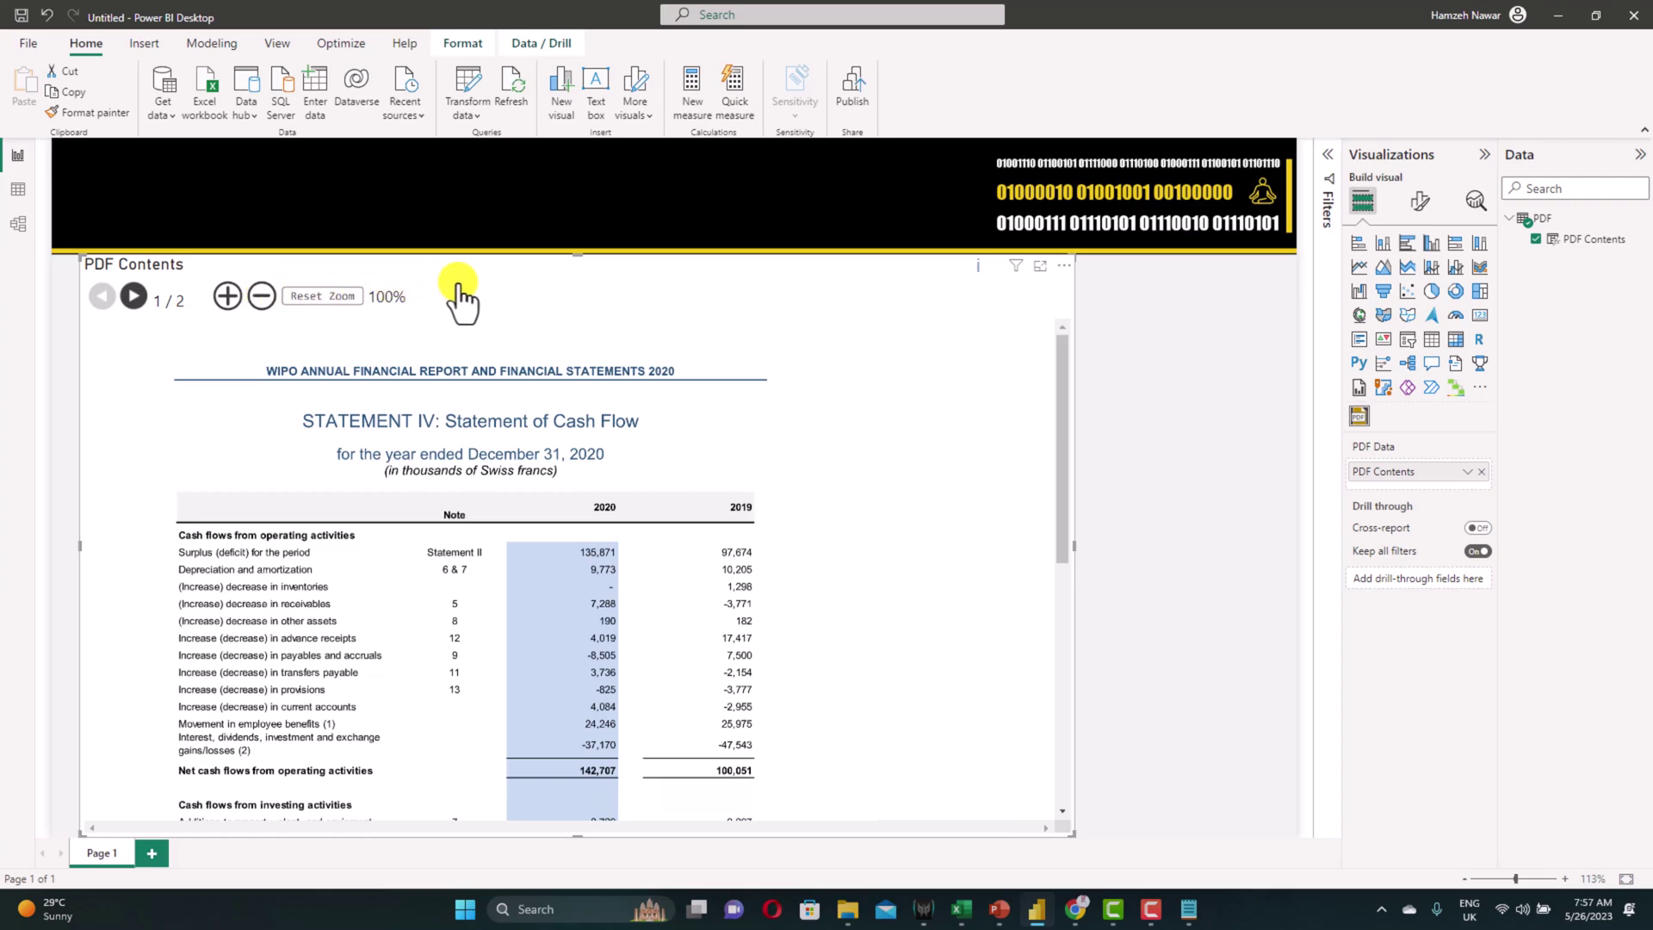
- Turn off Show Header in the PDF viewer's Properties formatting
click(1417, 201)
click(1384, 321)
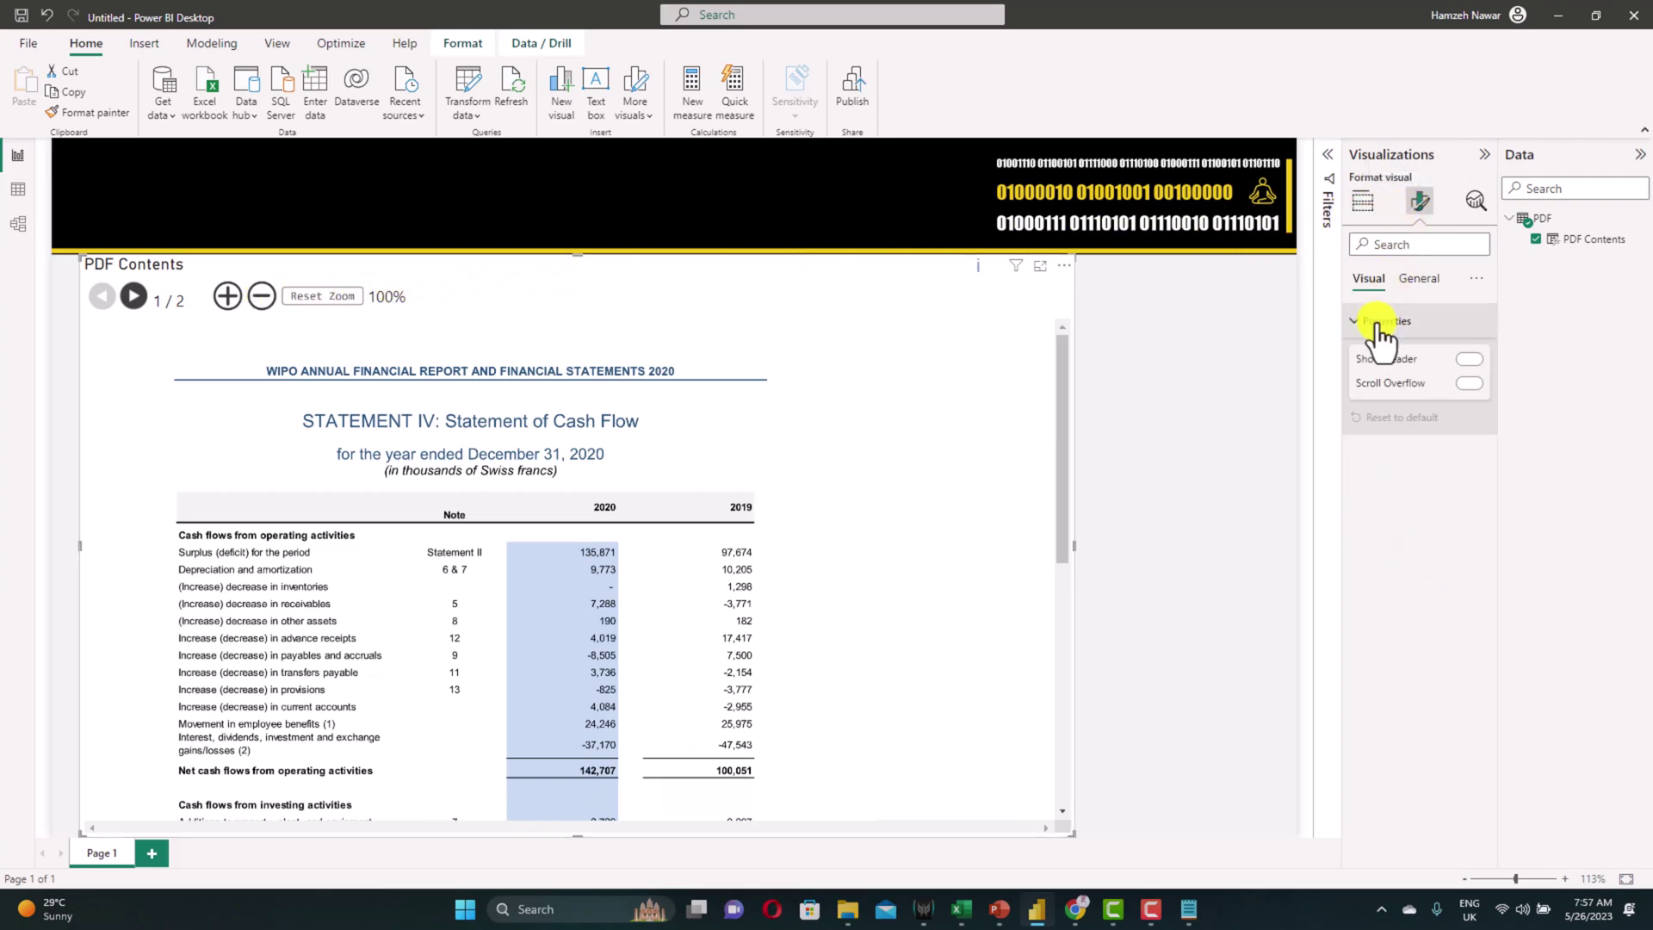
click(1470, 360)
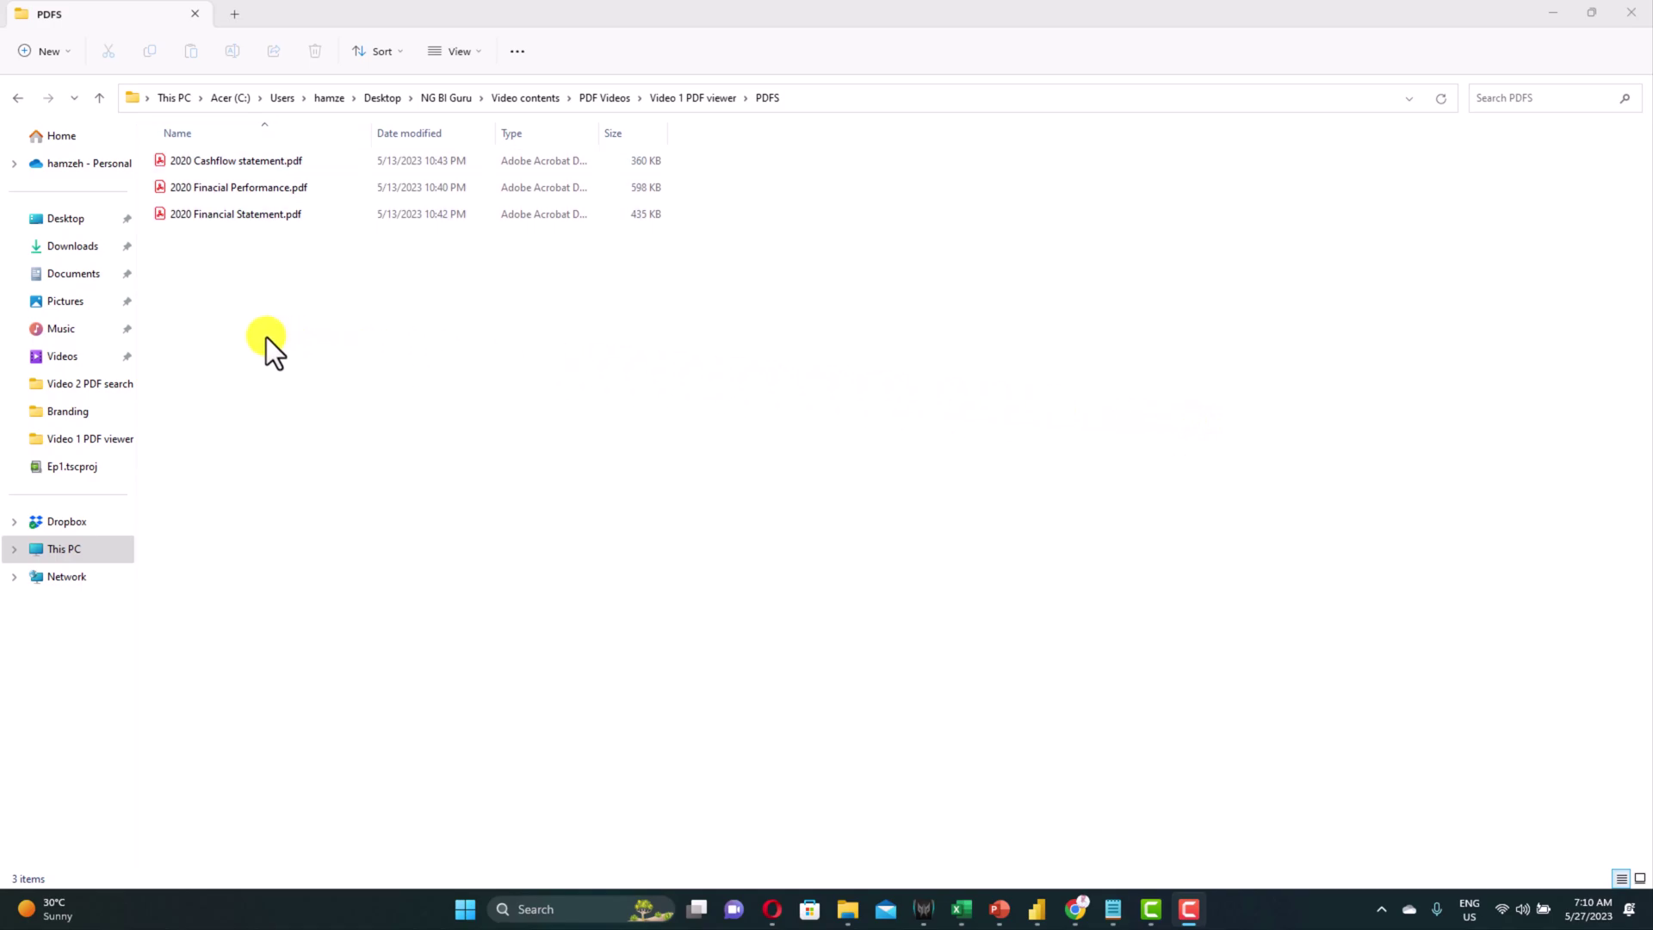
- Bring Chrome's python.org downloads page to the front
click(1074, 908)
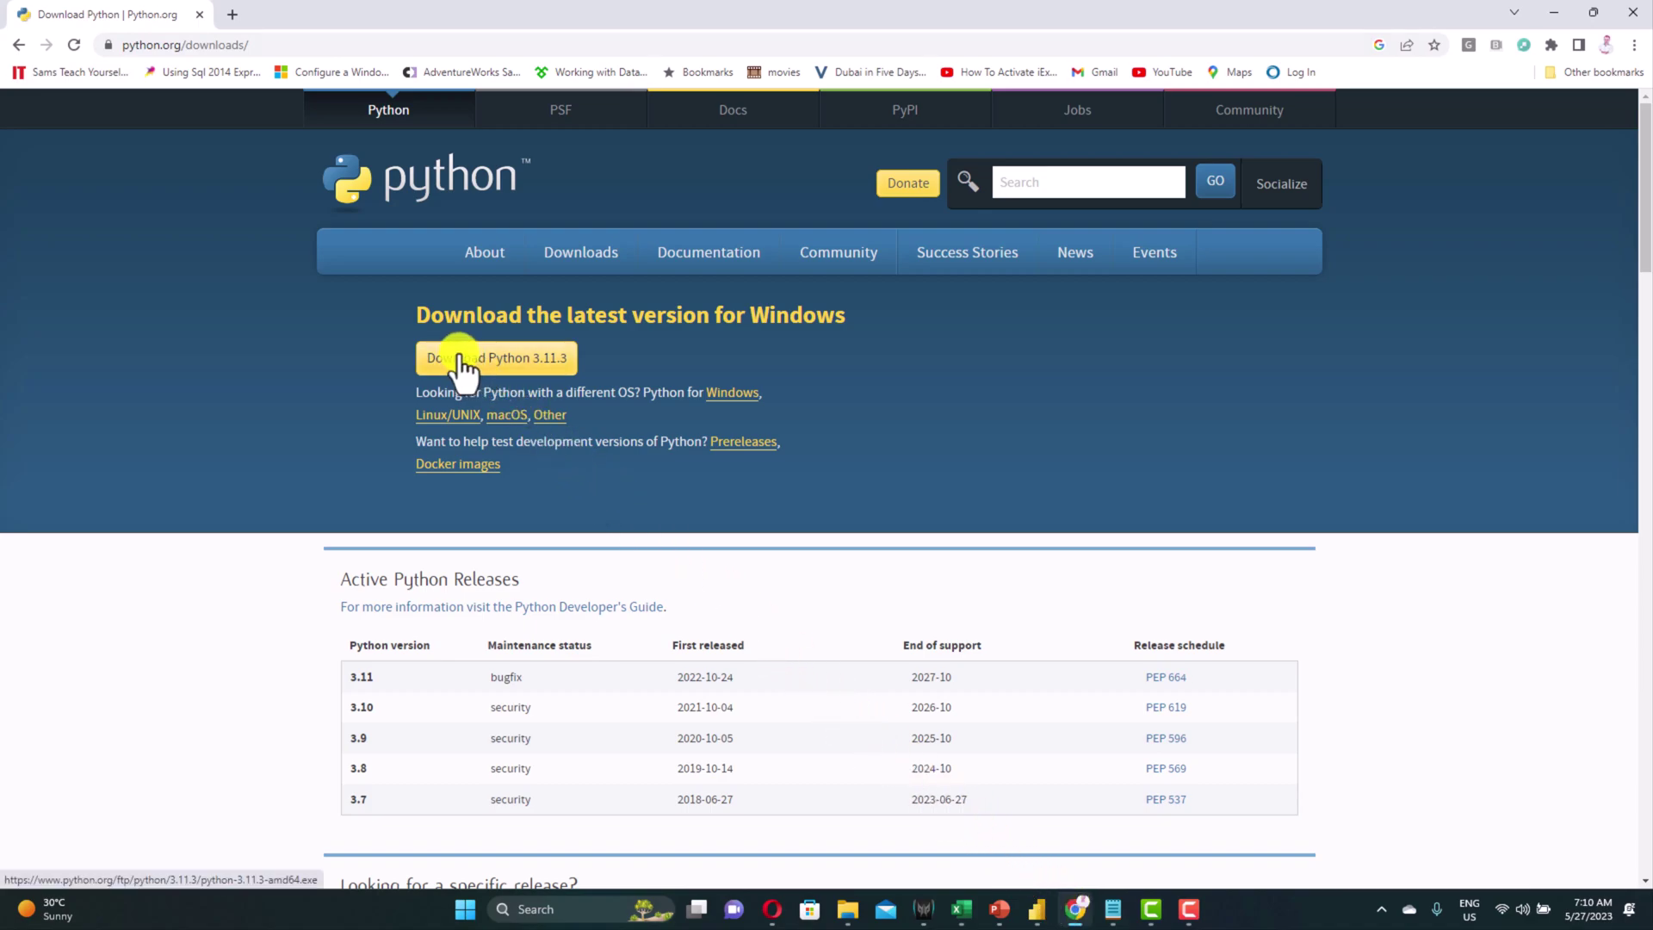
- Download the Python 3.11.3 installer and show it in its Downloads folder
click(531, 359)
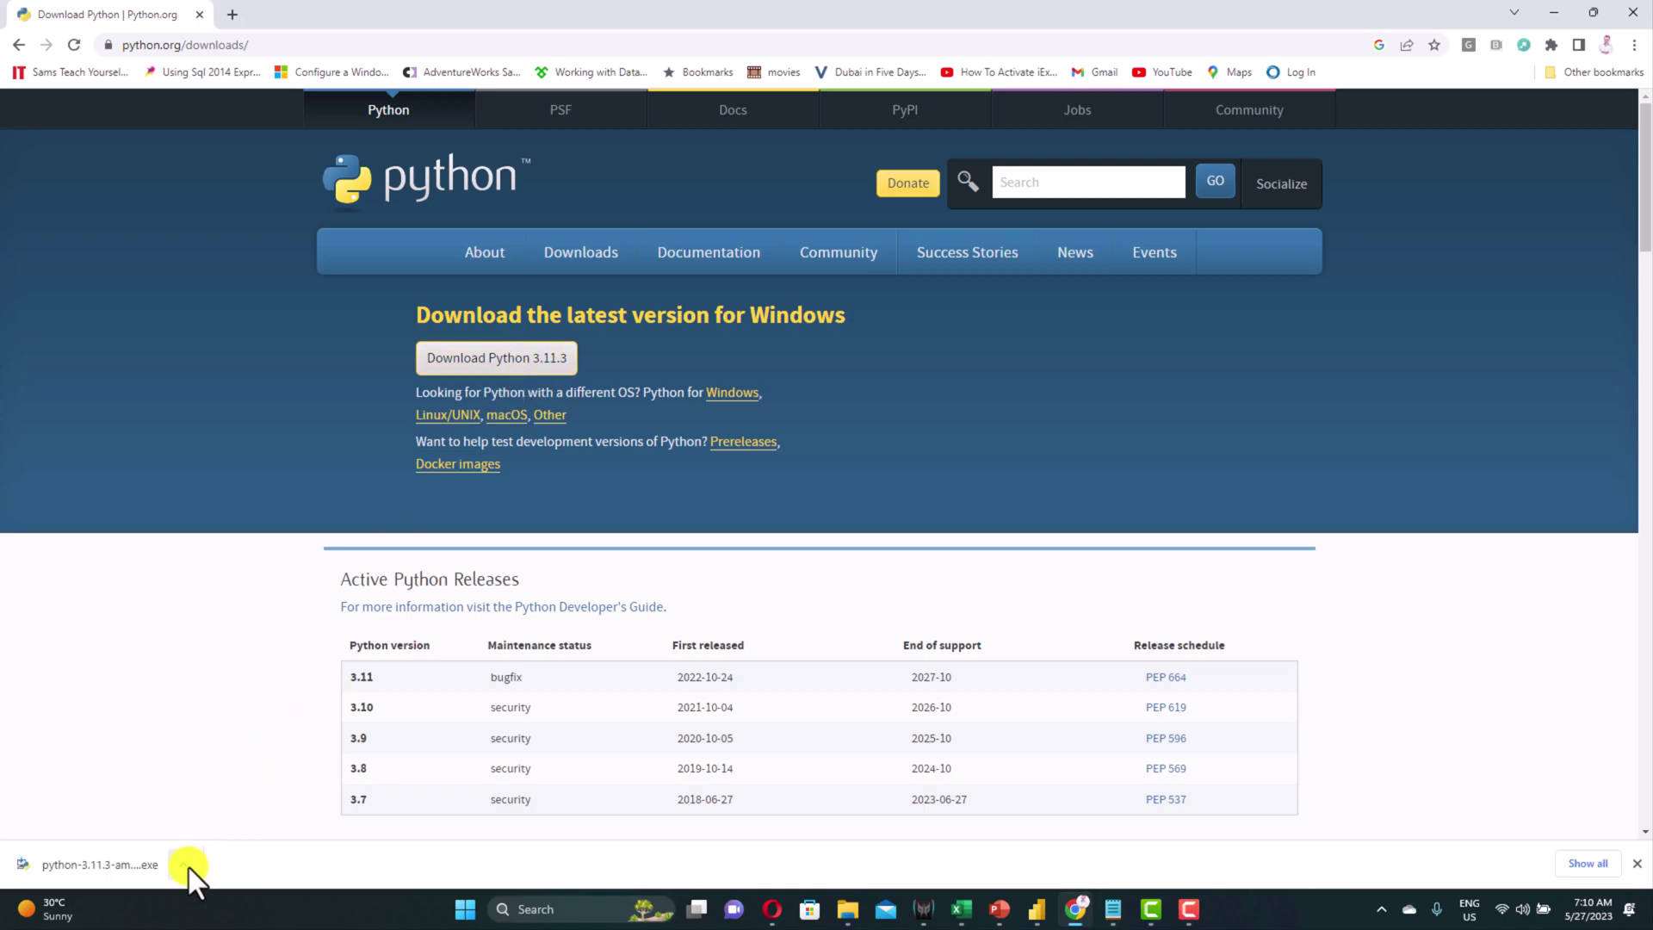
click(188, 868)
key(Up)
key(Up)
key(Return)
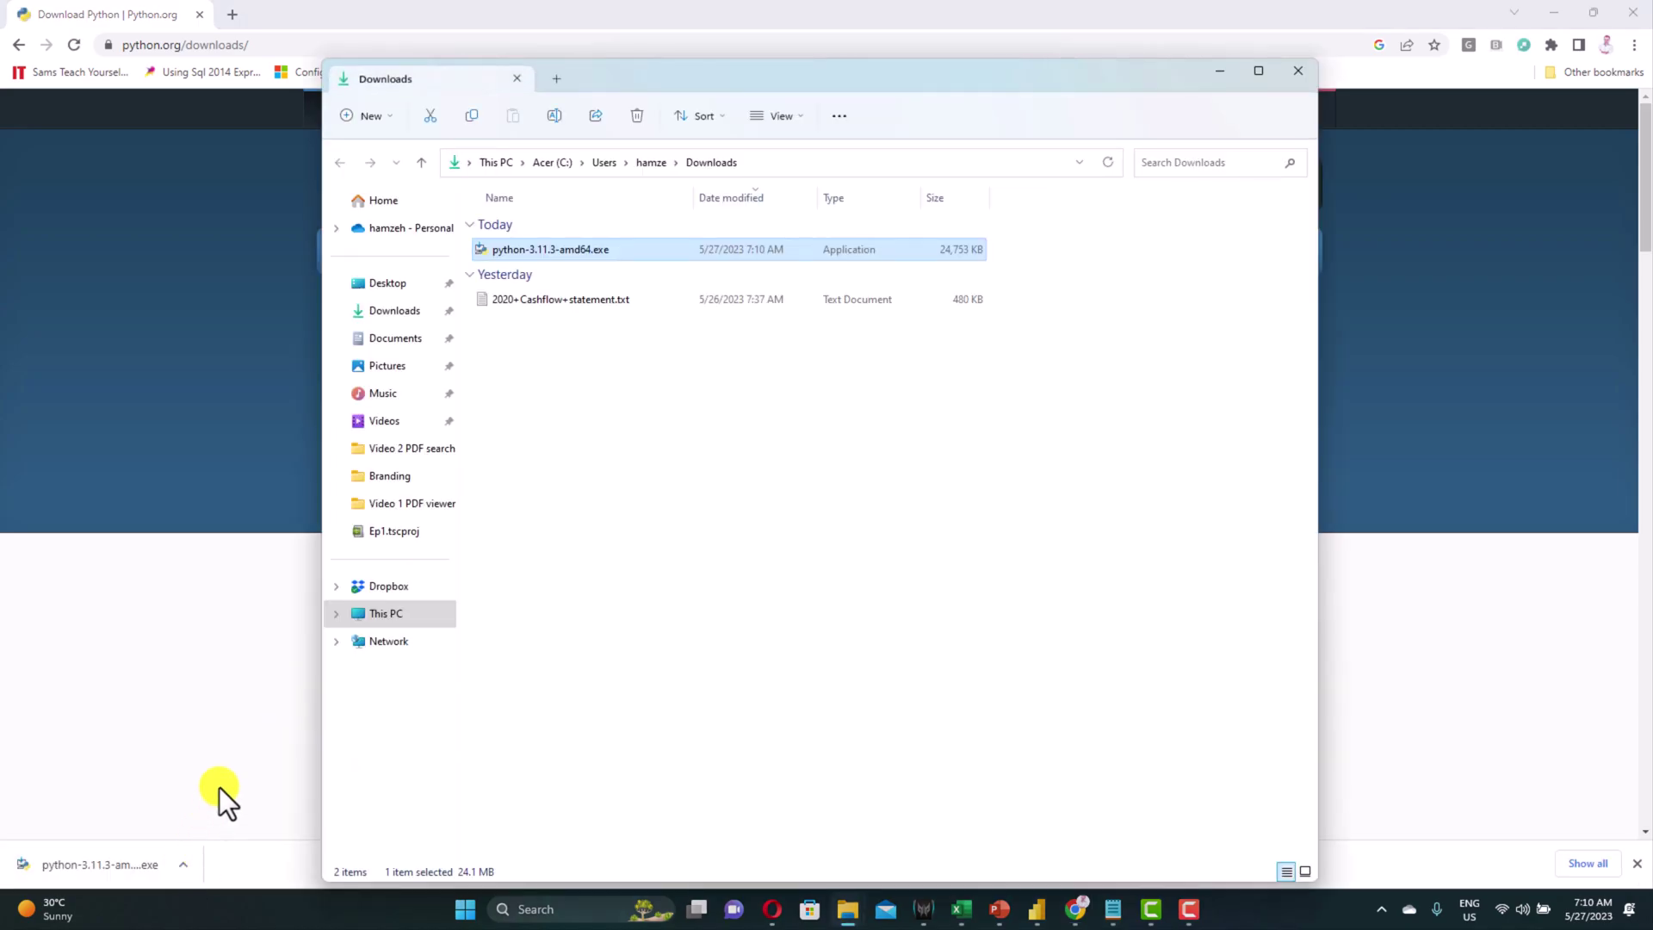
- Run python-3.11.3-amd64.exe from Downloads and modify the installation with the default features and options
click(404, 312)
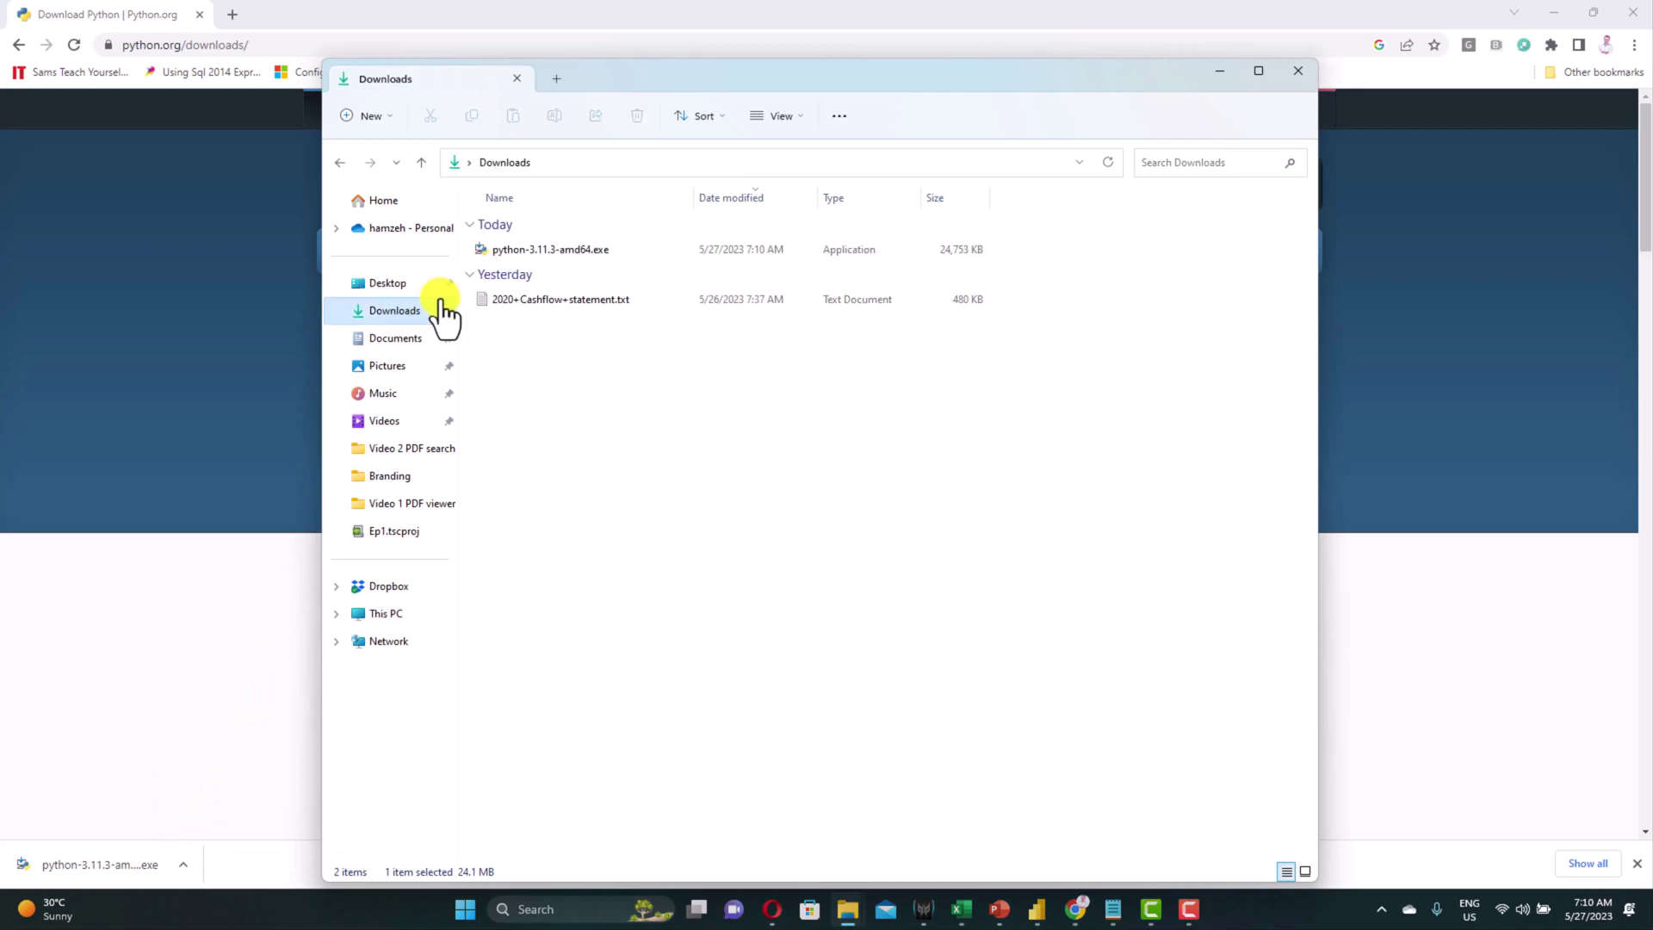
double_click(573, 250)
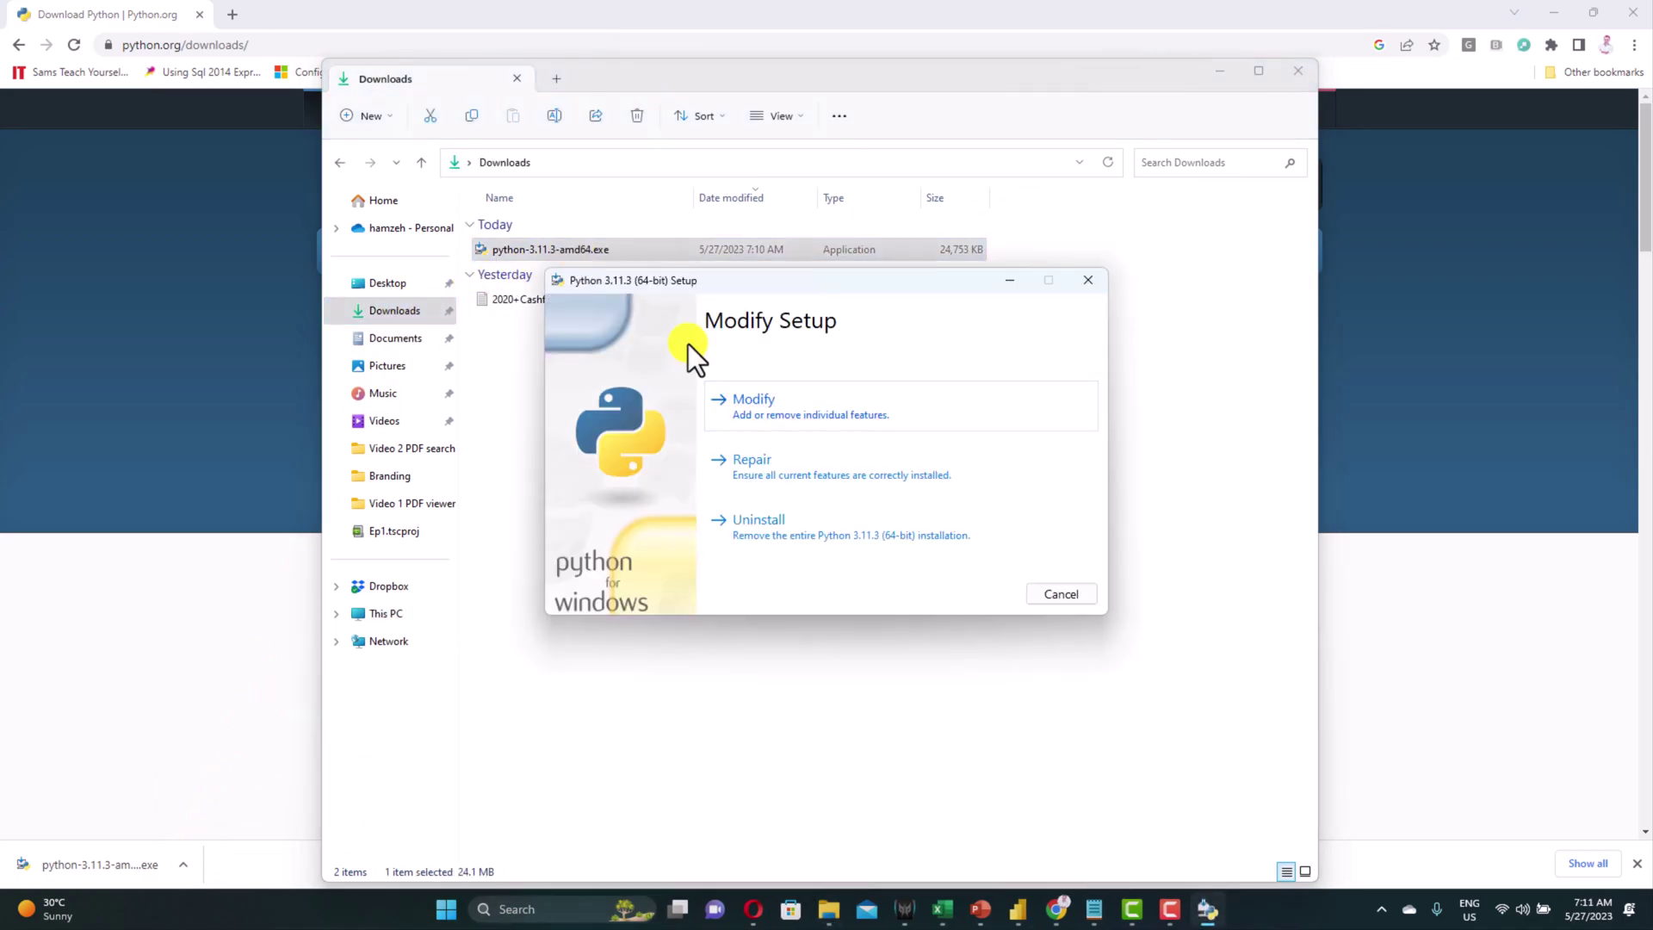
click(766, 415)
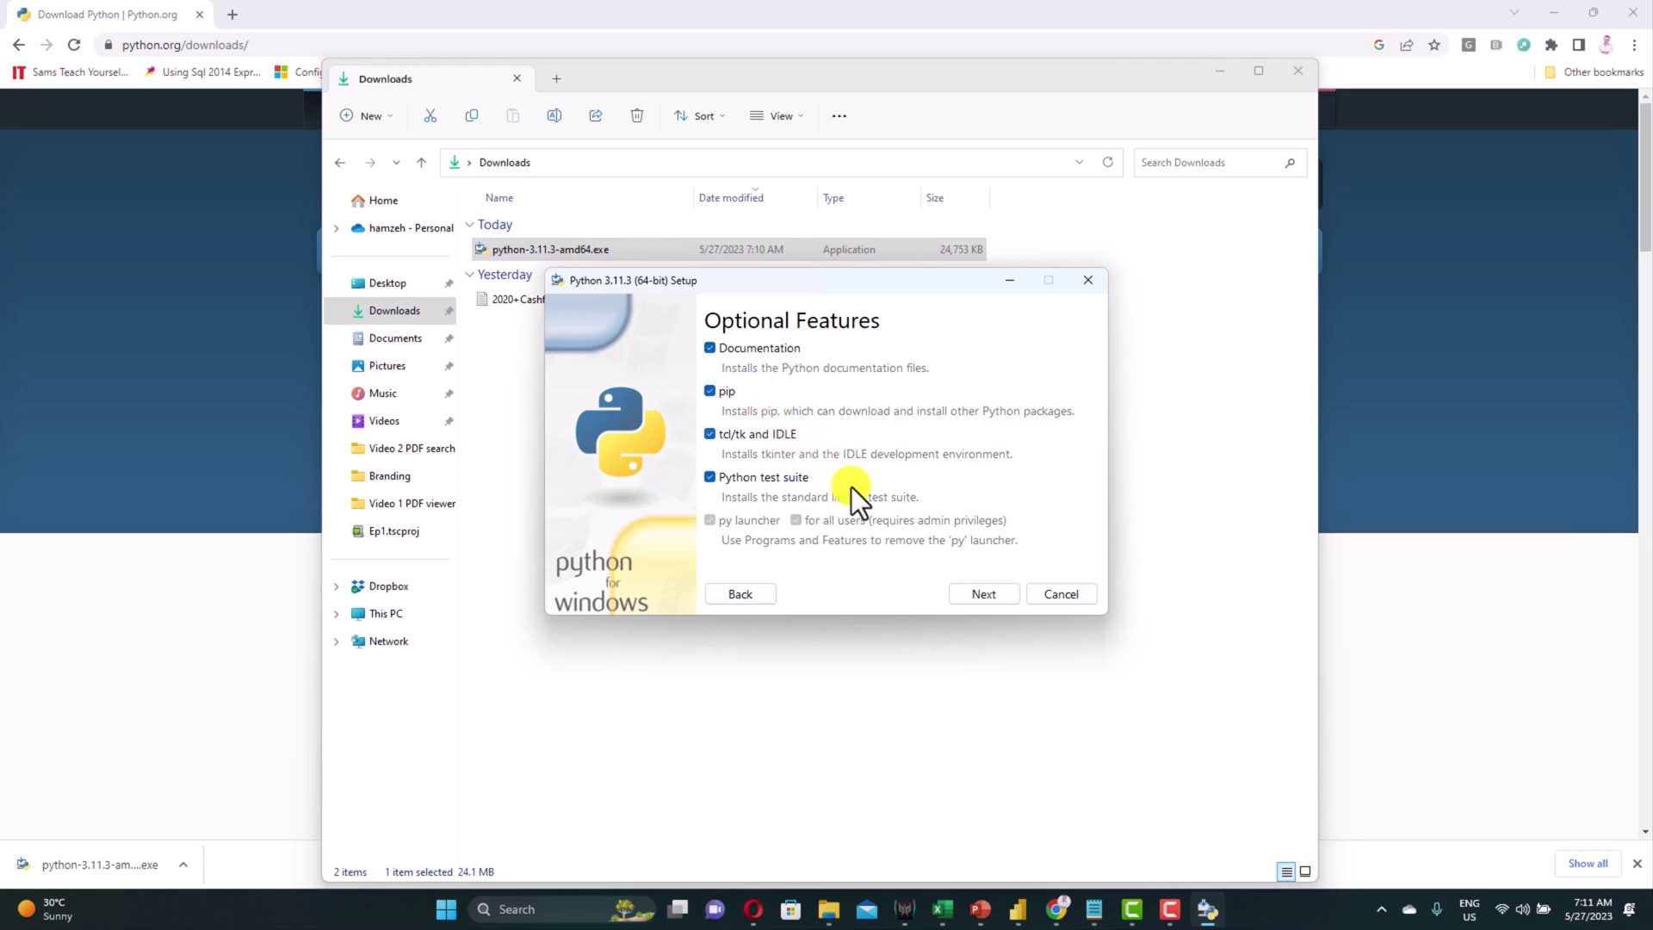
click(976, 593)
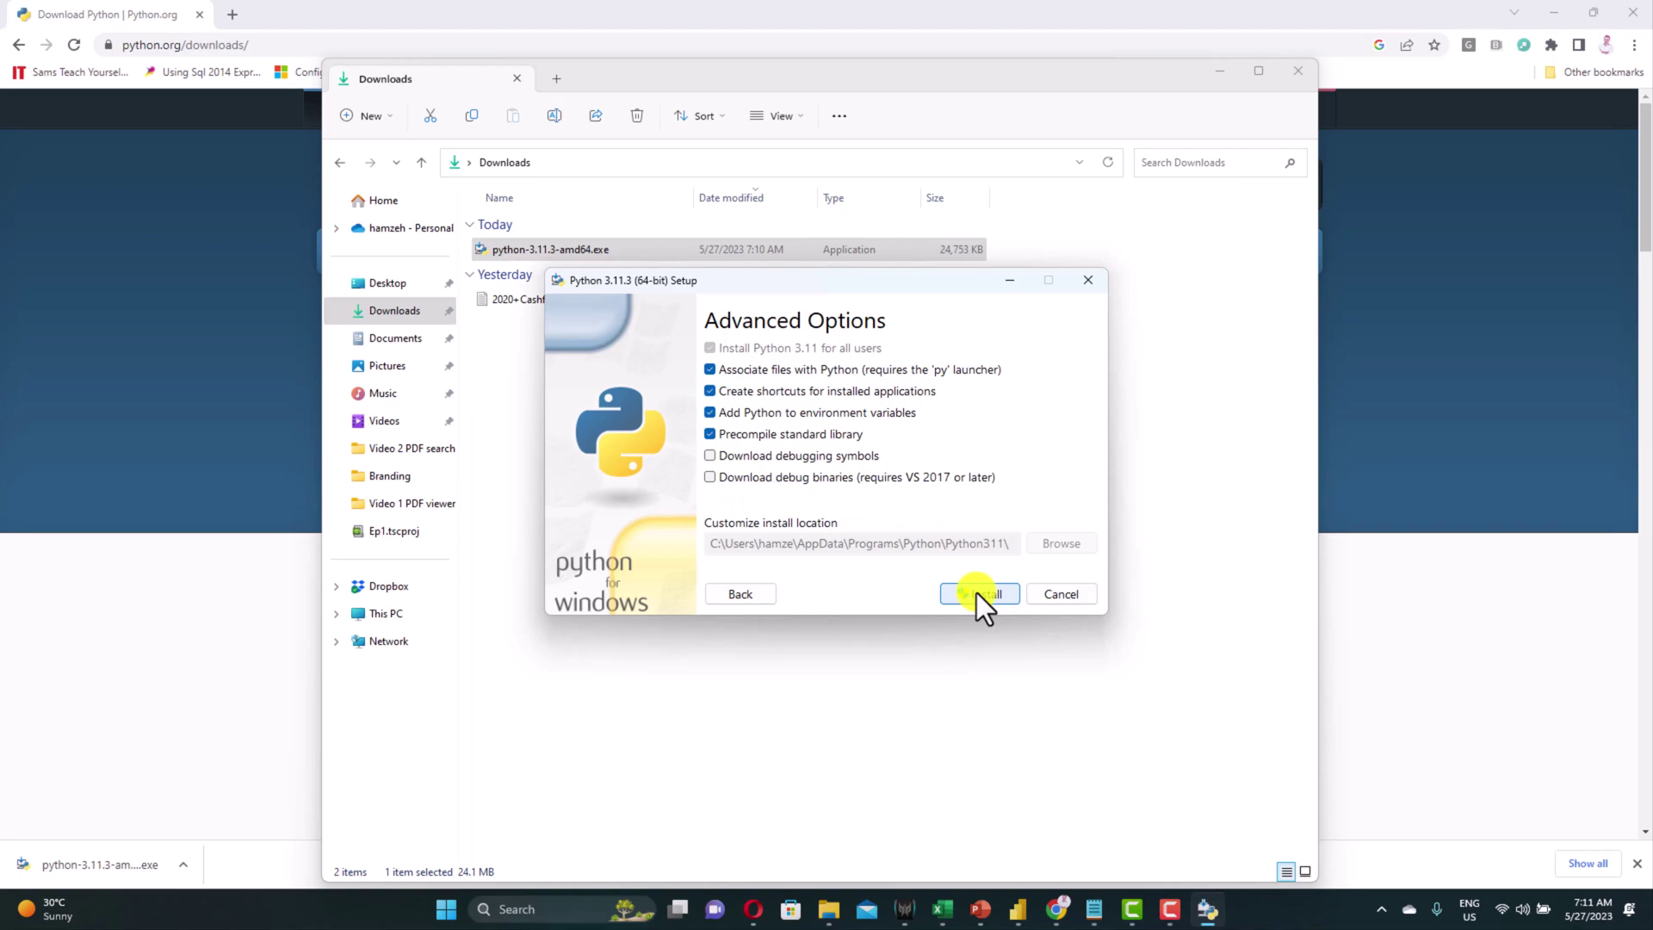
click(976, 592)
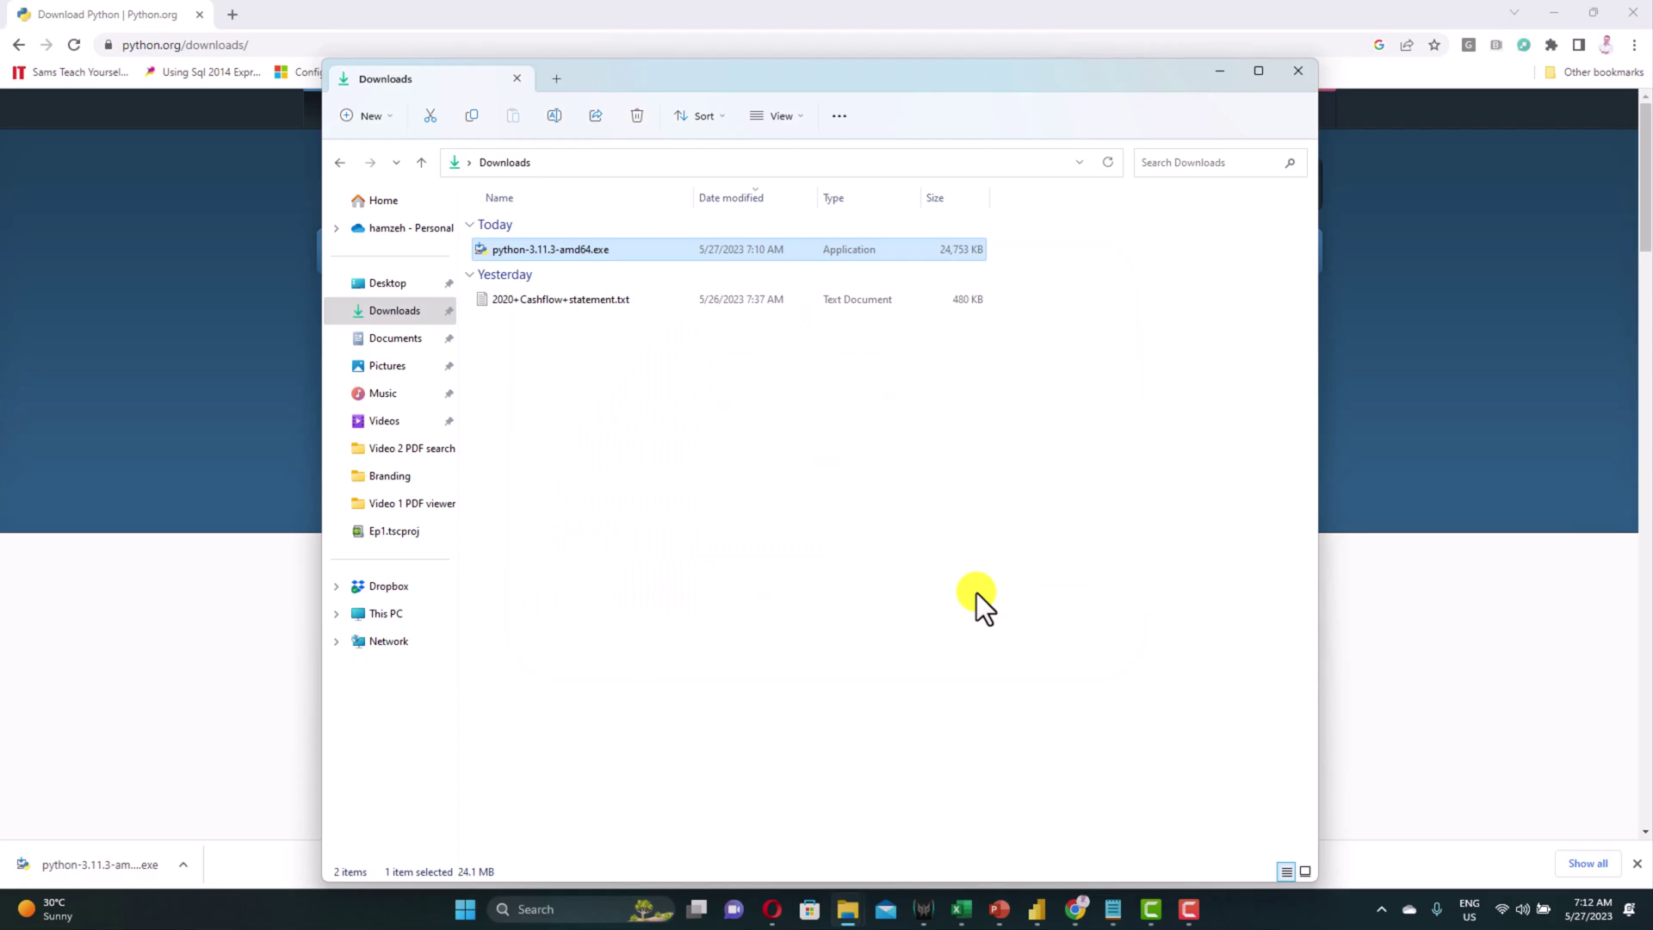
- Search Start for 'idl' and launch IDLE (Python 3.11 64-bit)
click(465, 909)
text(i)
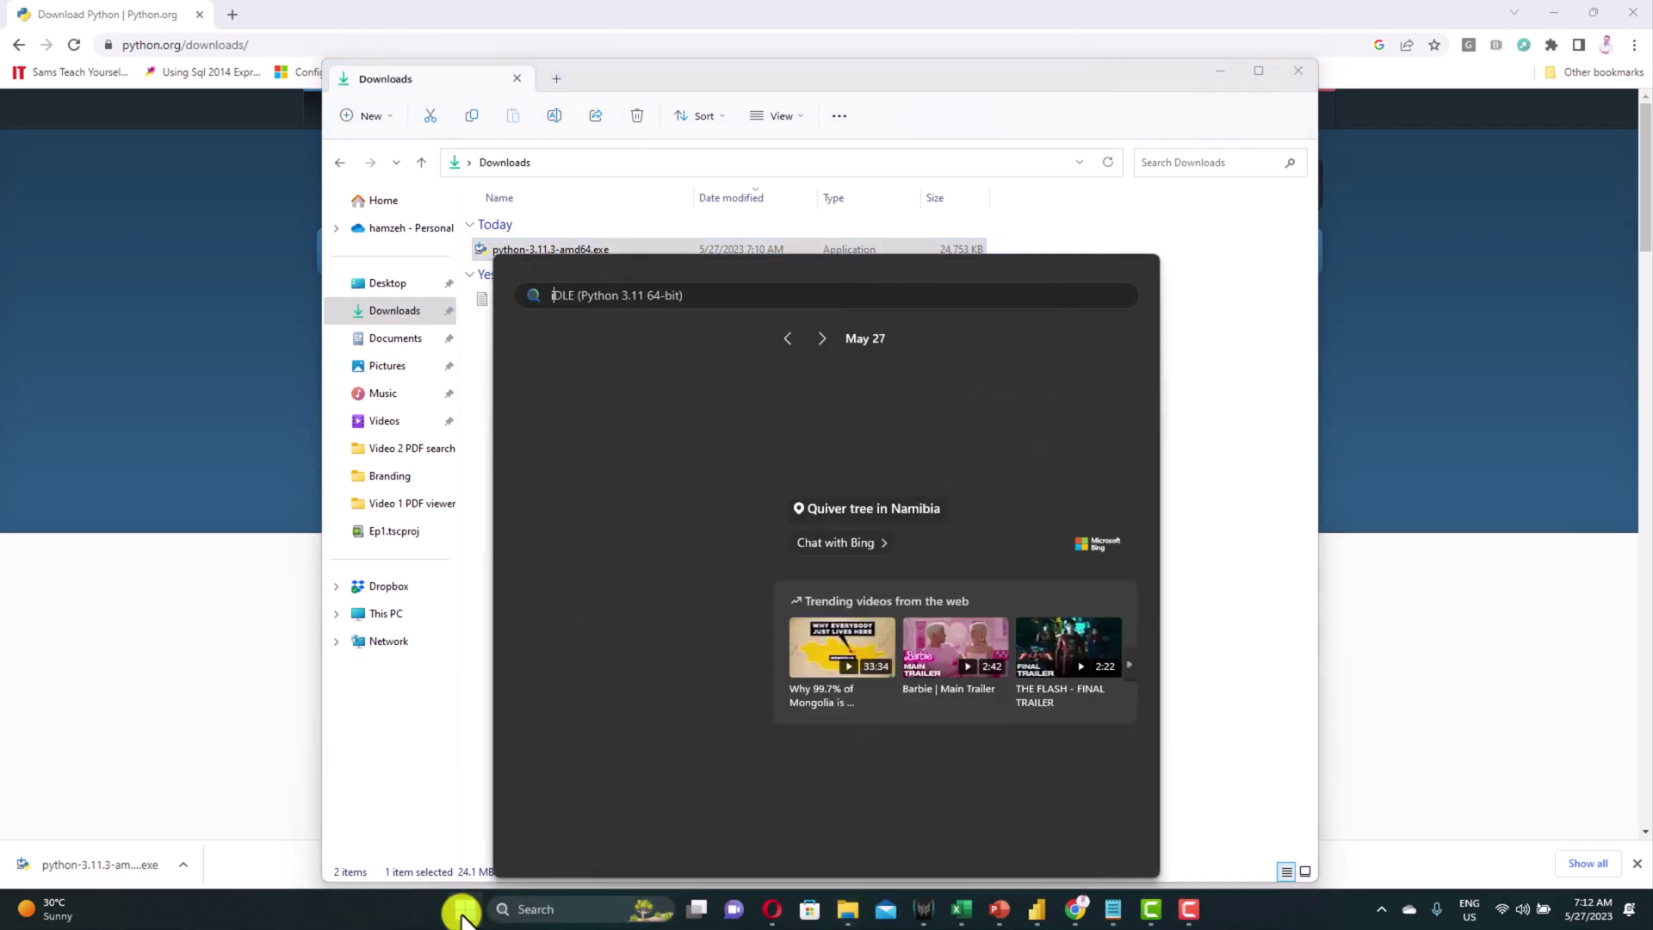
text(dl)
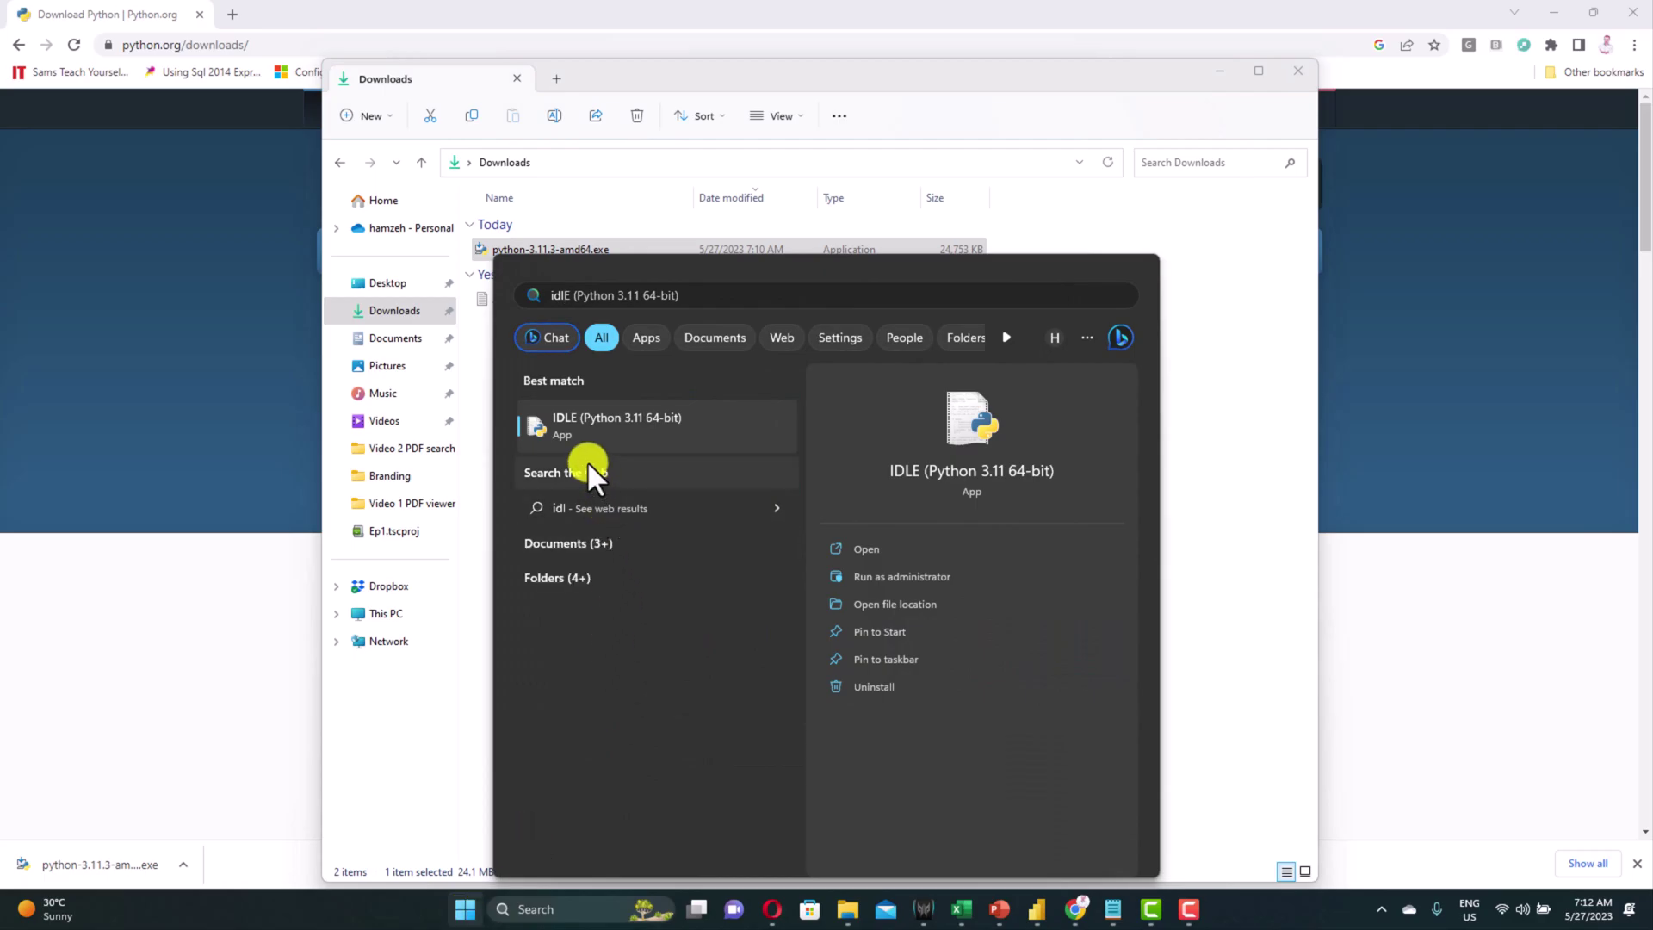
click(577, 429)
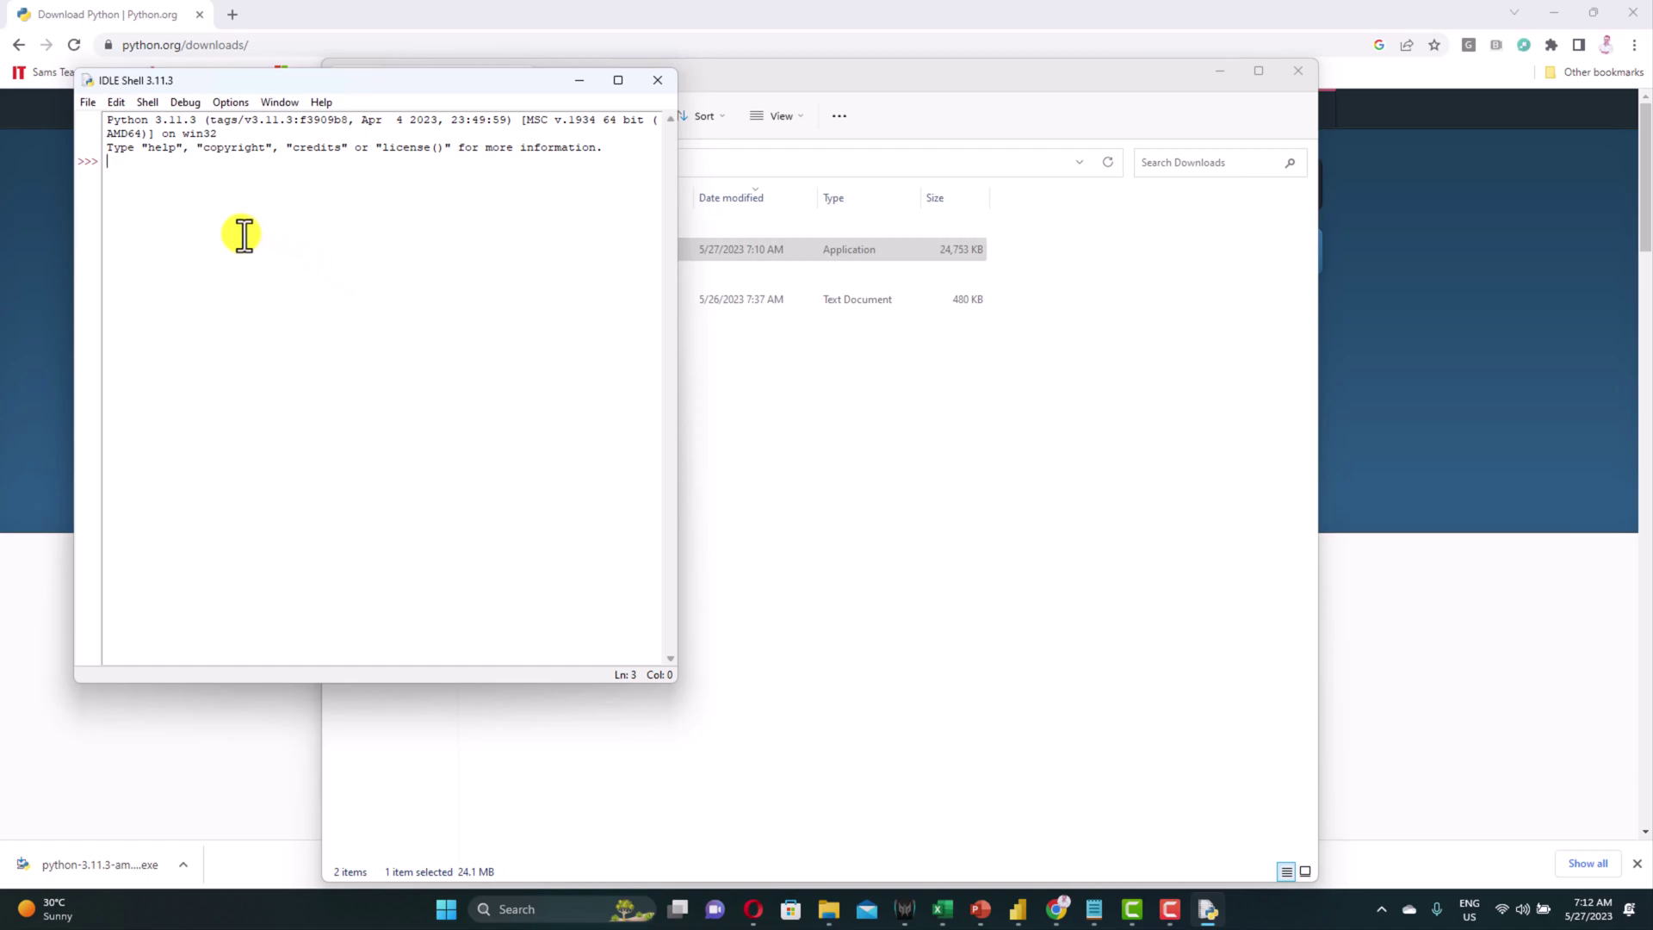
- Use File > Open and paste the path to reach the Video 1 PDF viewer folder
click(88, 101)
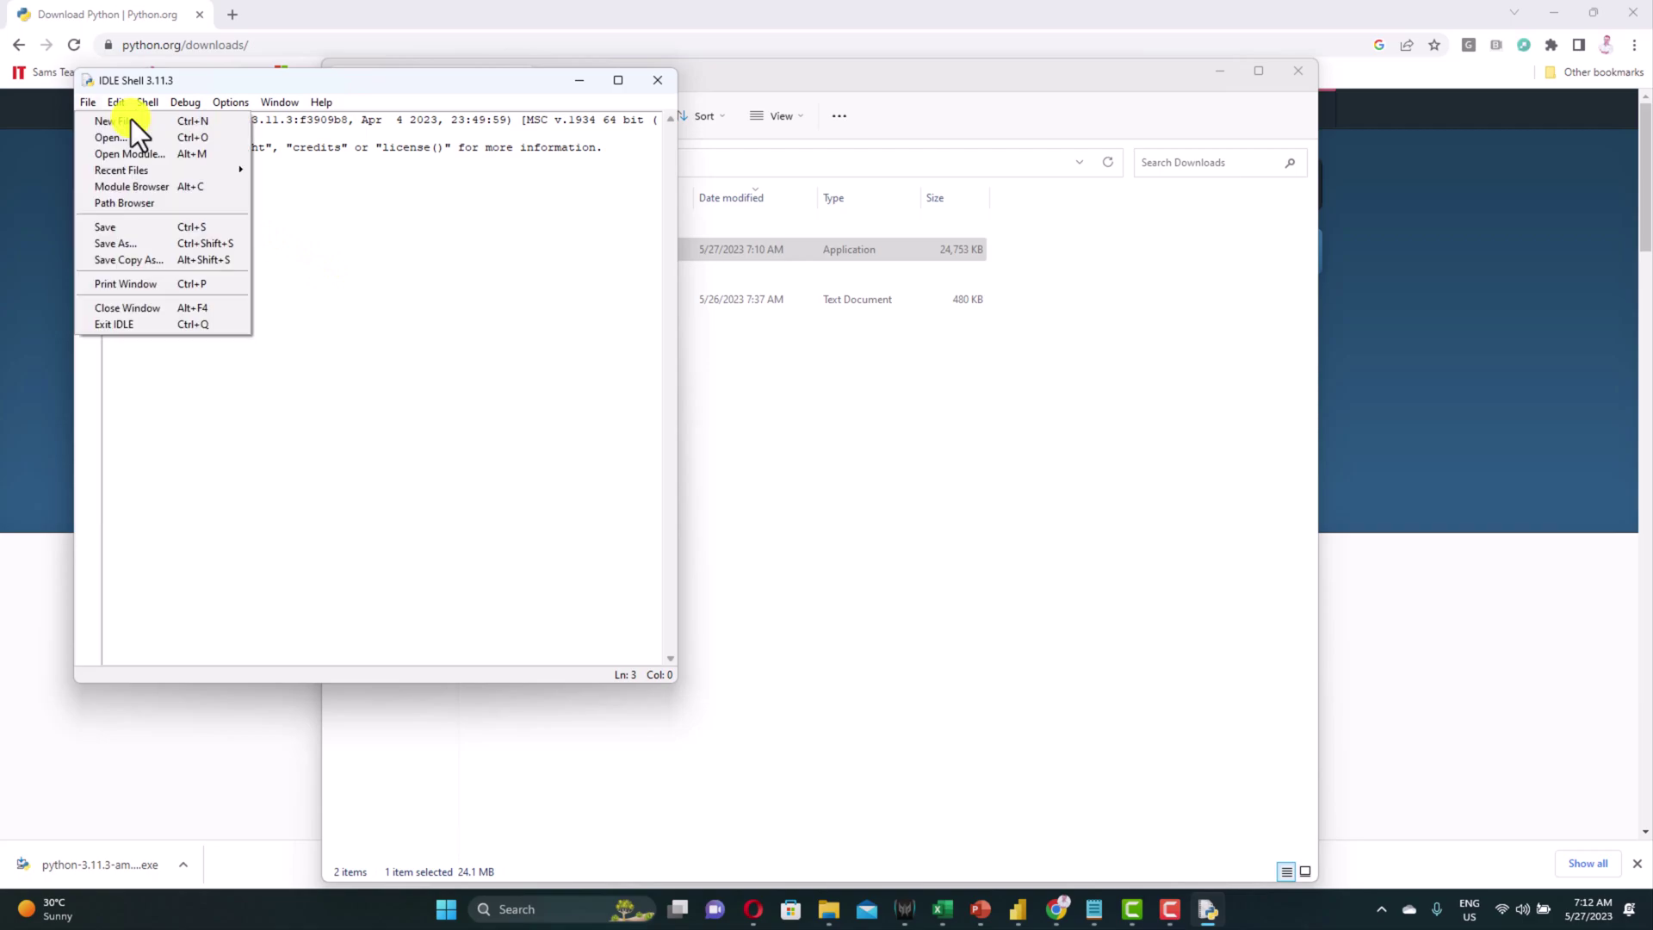
click(131, 121)
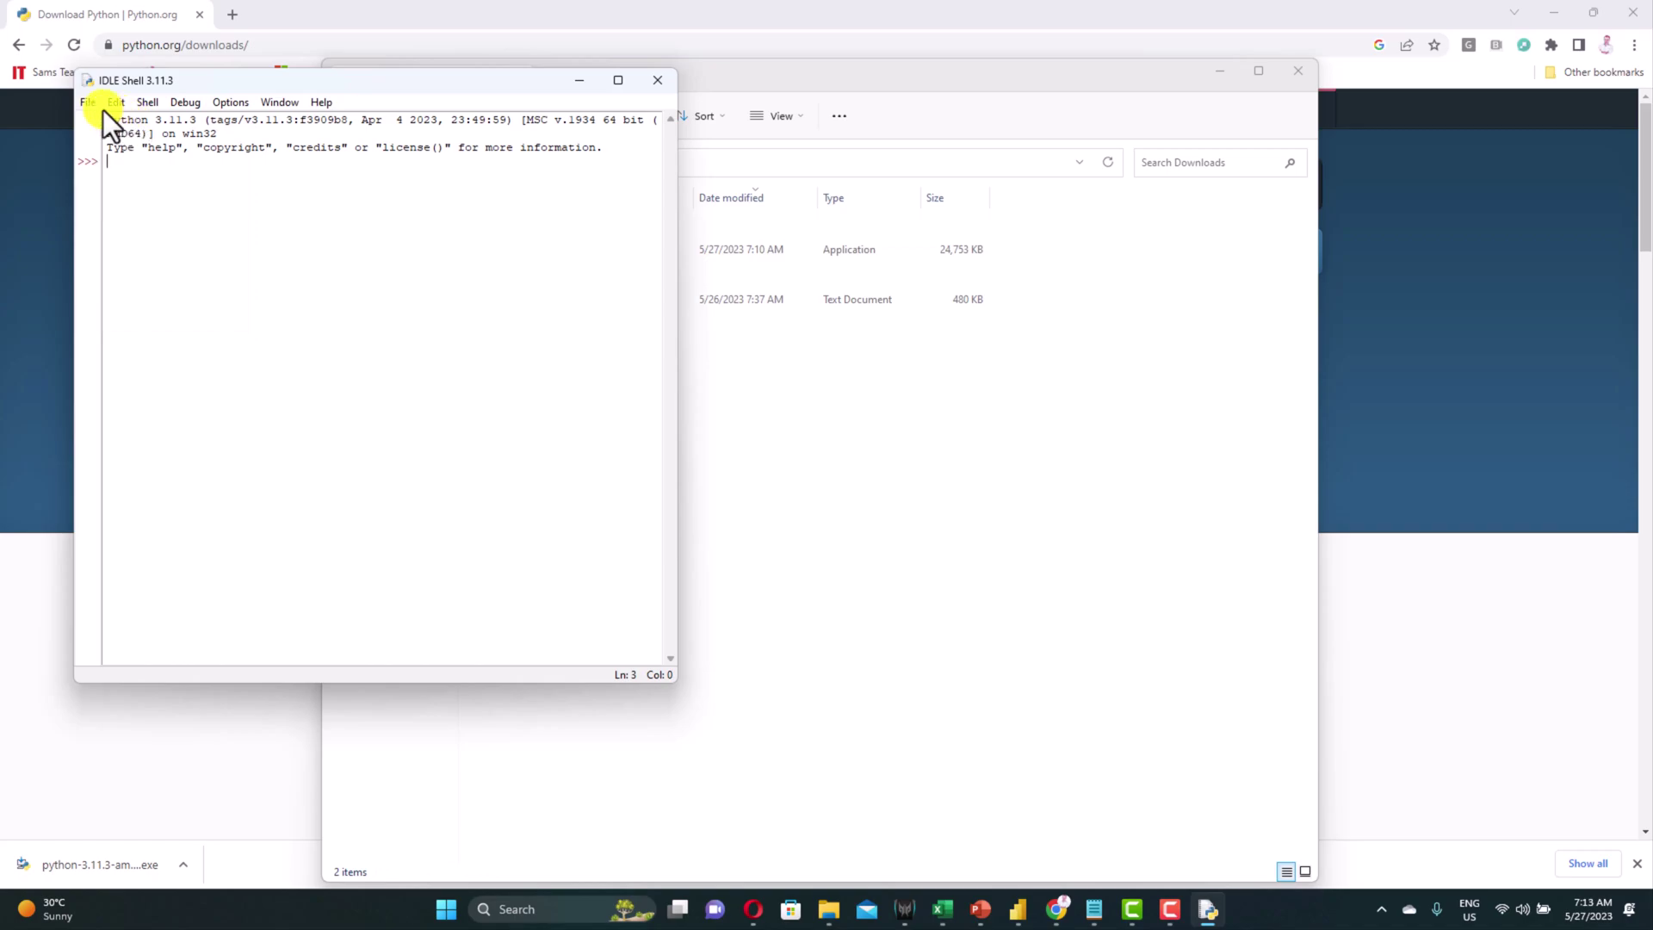
click(90, 105)
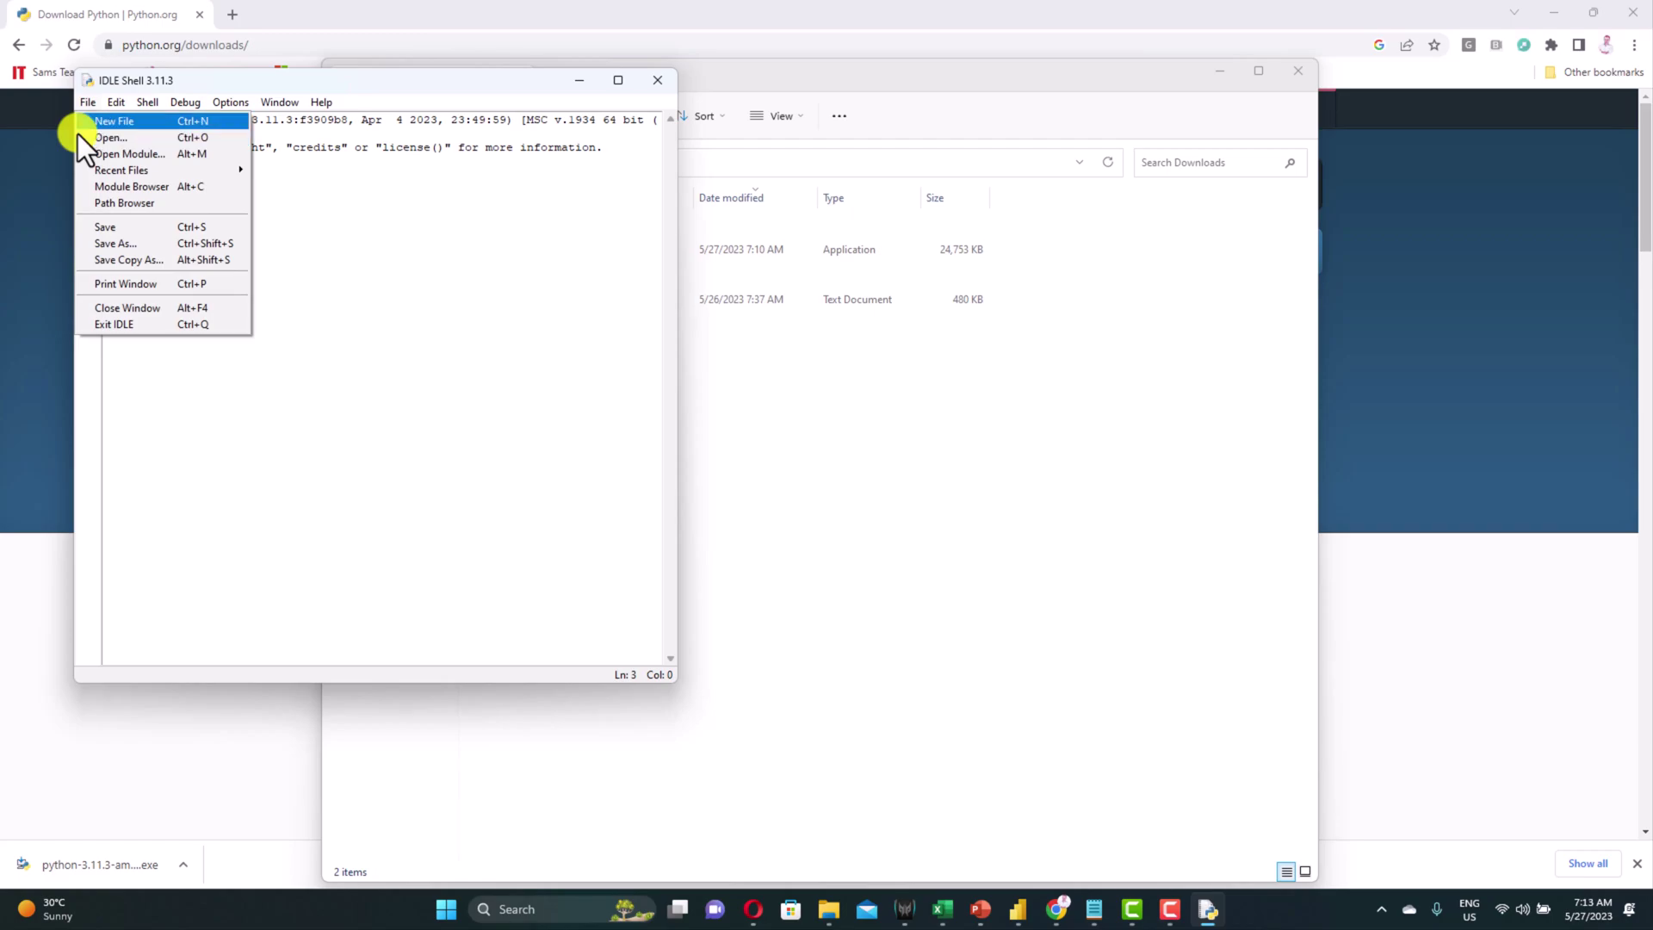
click(126, 138)
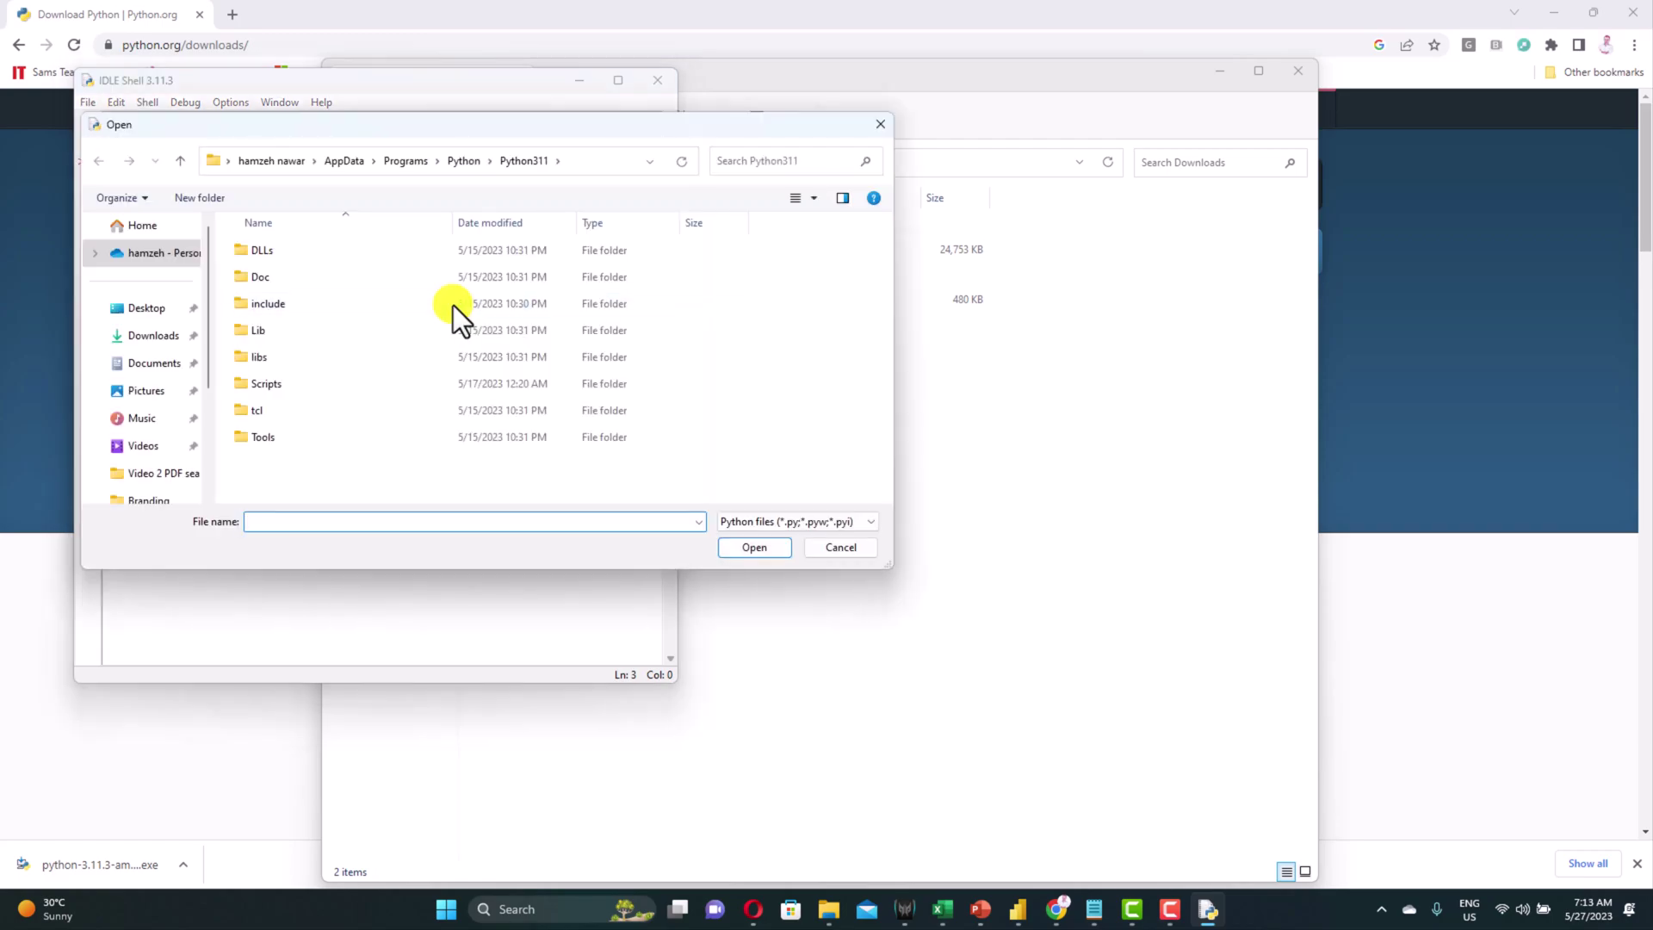
key(ctrl+v)
key(Return)
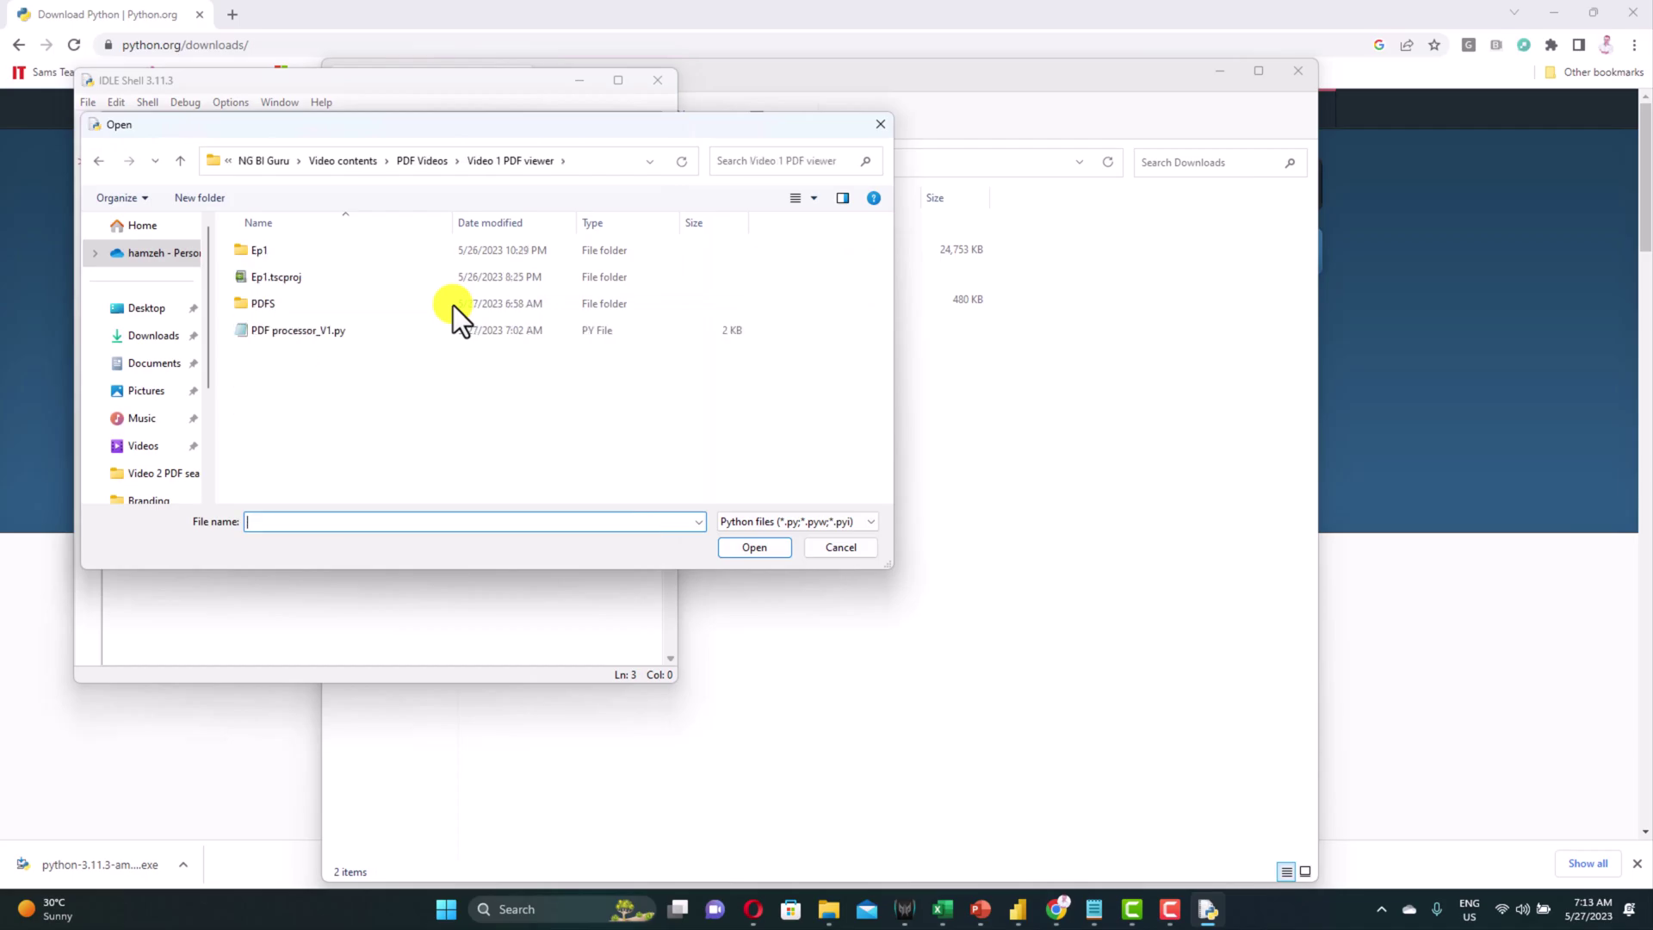
- Open PDF processor_V1.py in the editor and maximize its window
double_click(341, 334)
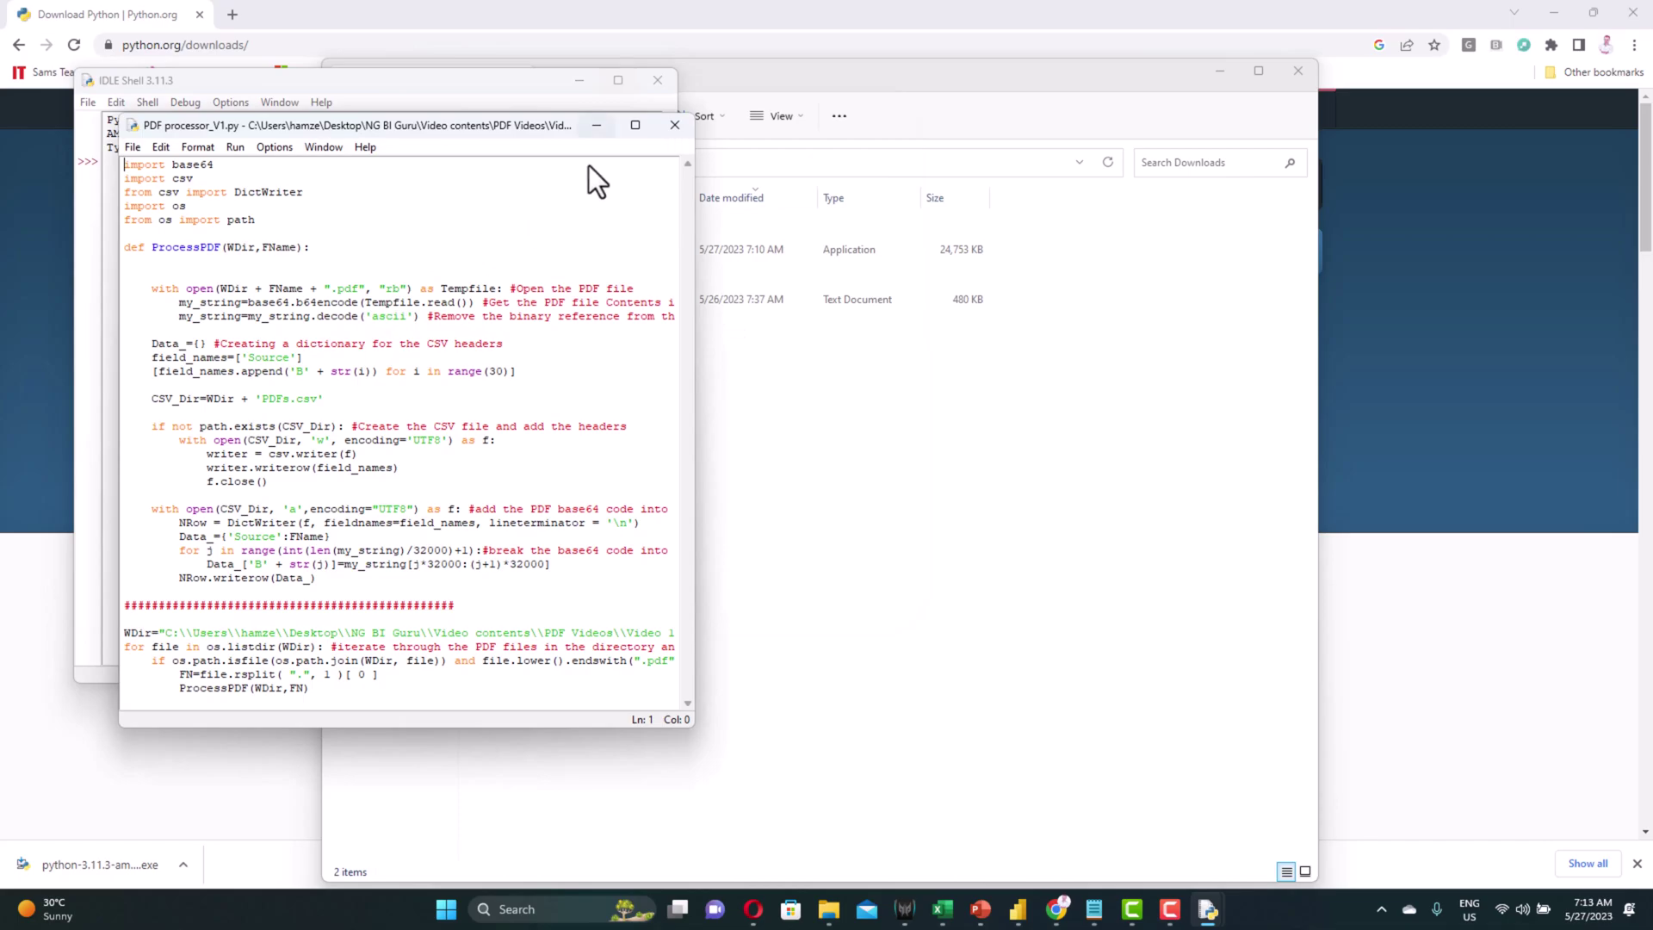
click(638, 129)
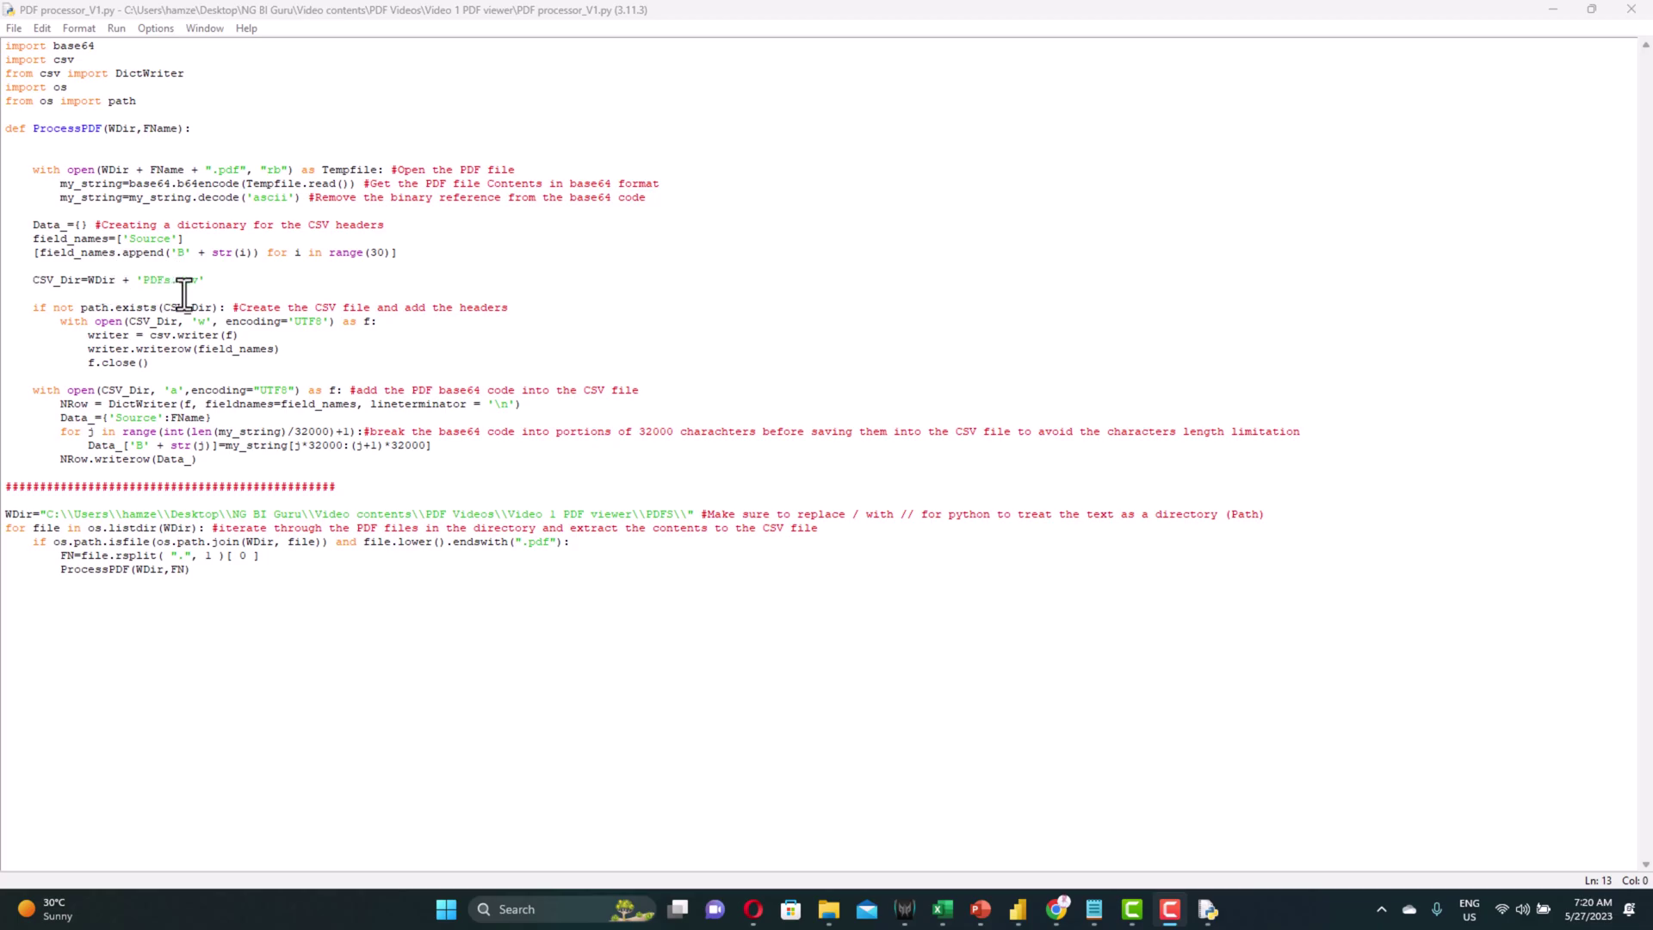
key(Down)
key(Down)
key(Down)
key(Down)
key(Down)
key(Down)
key(Down)
key(Home)
double_click(202, 322)
key(Down)
key(Down)
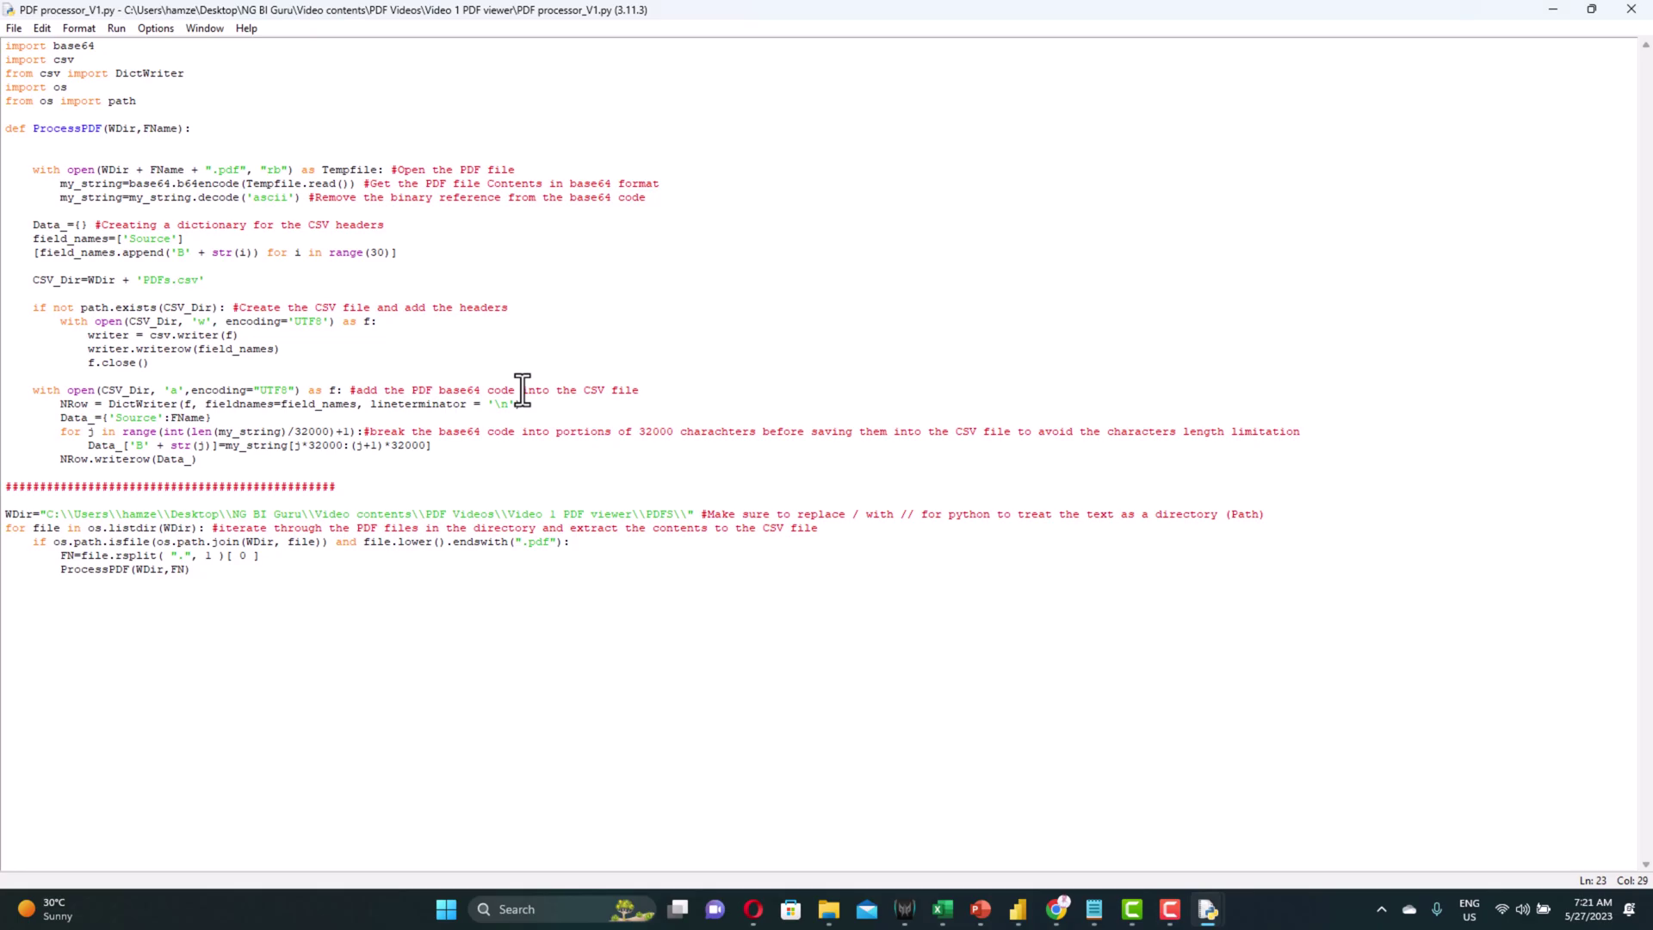
double_click(166, 389)
click(190, 404)
click(64, 431)
drag(7, 514, 695, 504)
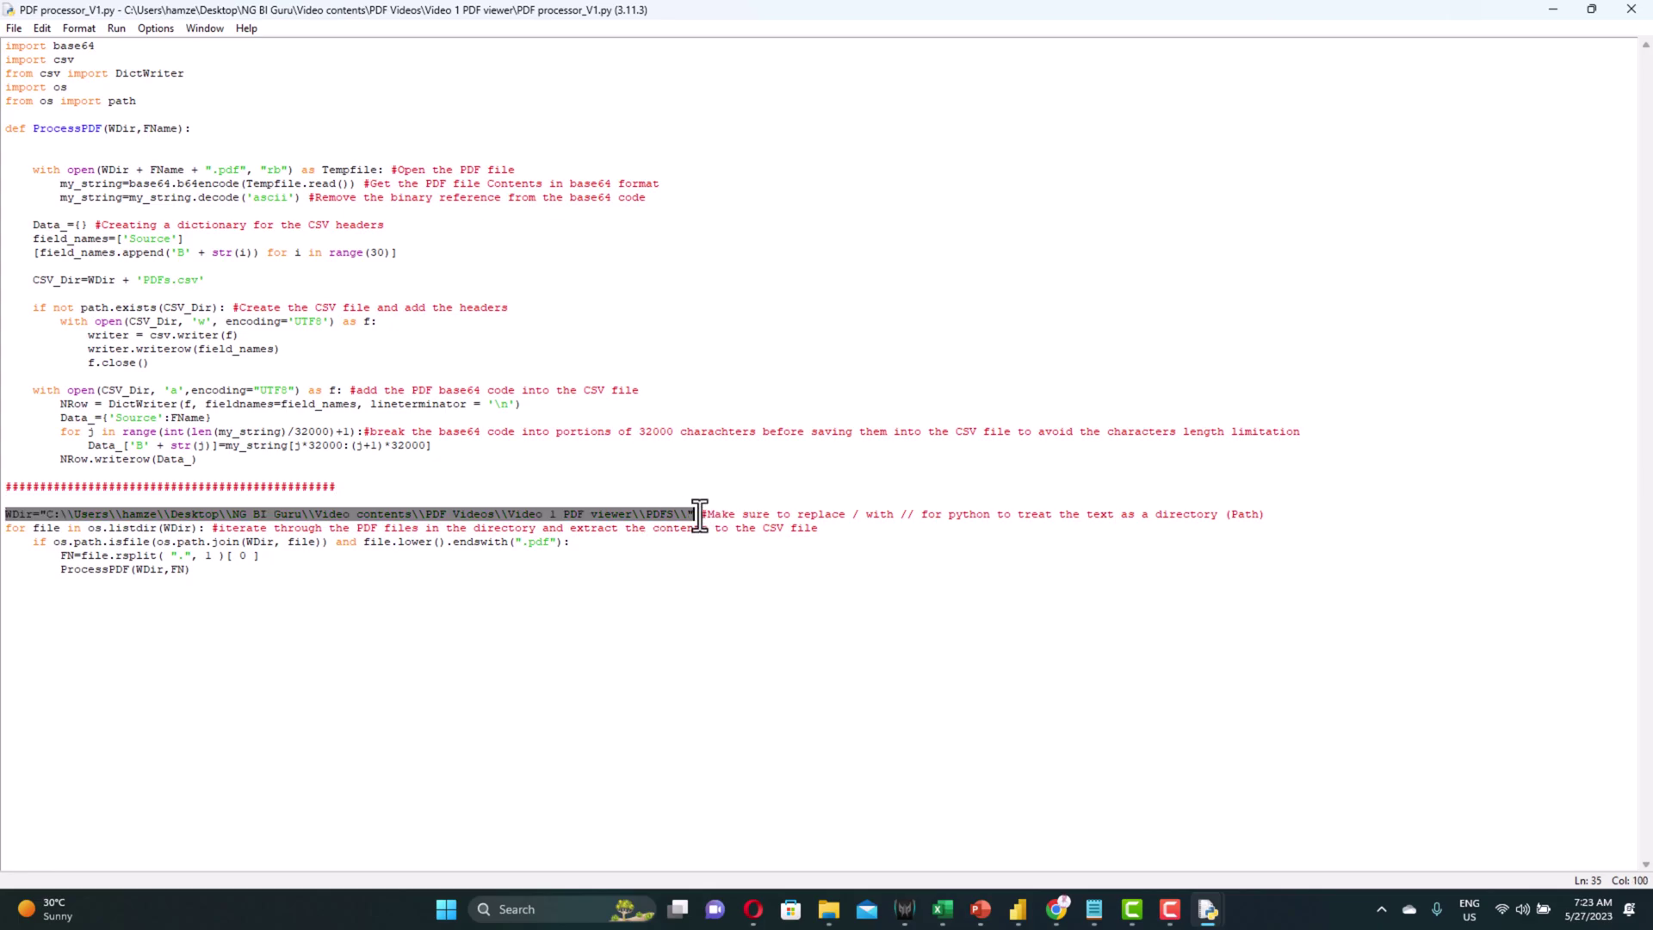
click(67, 514)
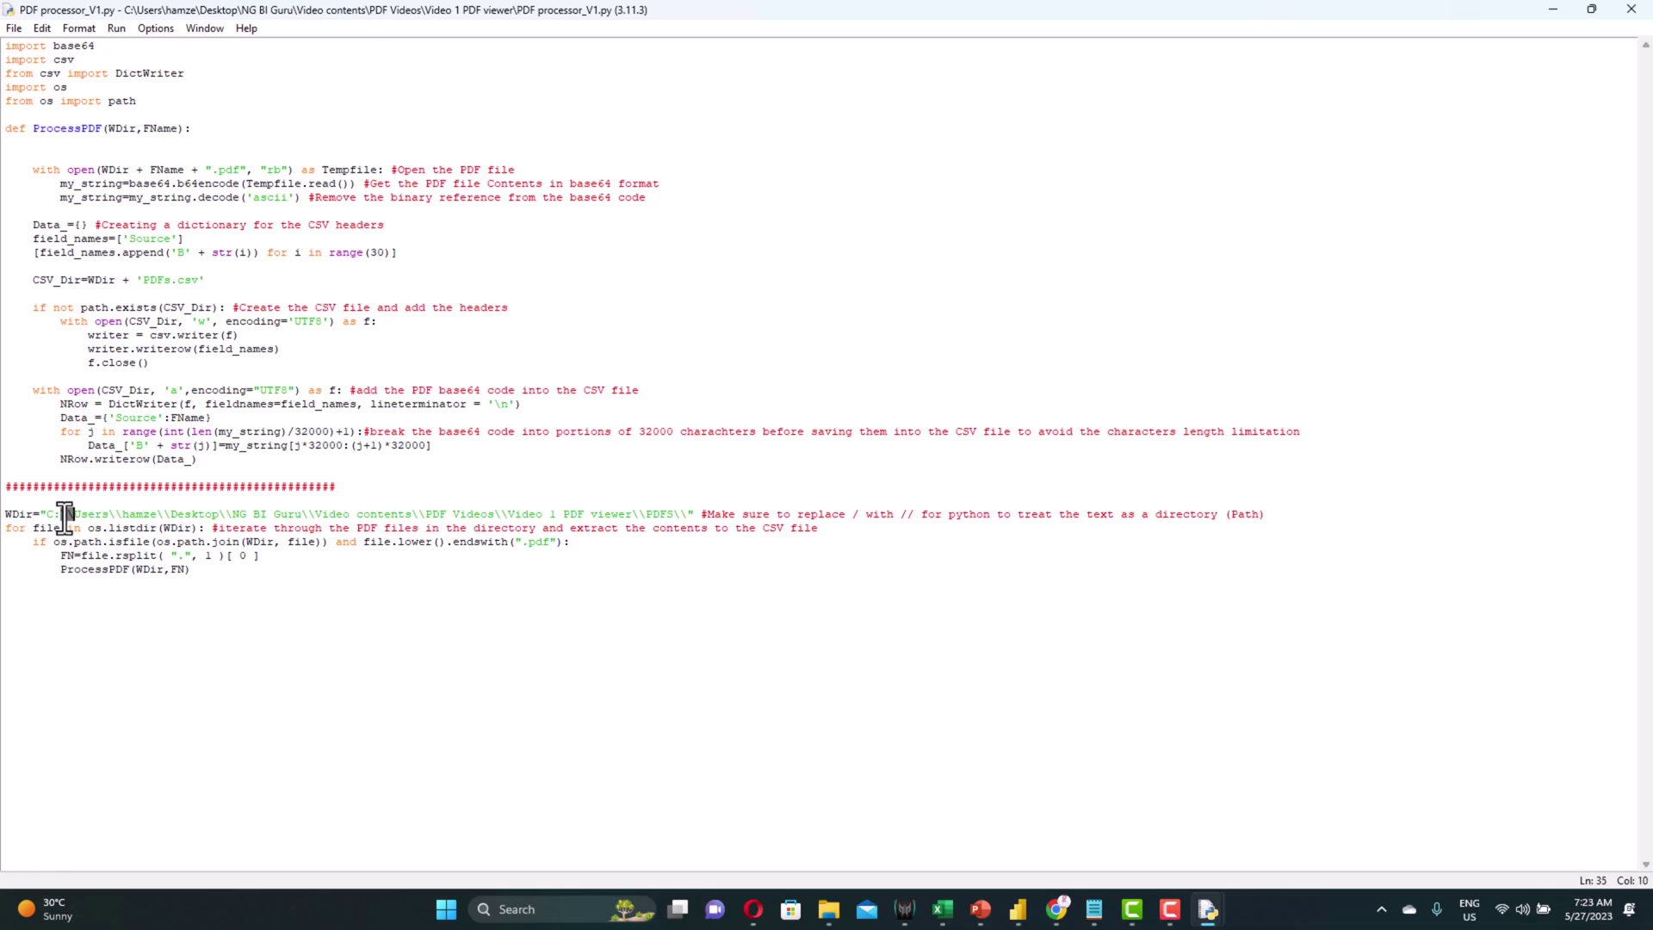
drag(108, 514, 122, 514)
- Run the PDF processor script, then open the resulting PDFs.csv from the PDFS folder in Excel
click(115, 29)
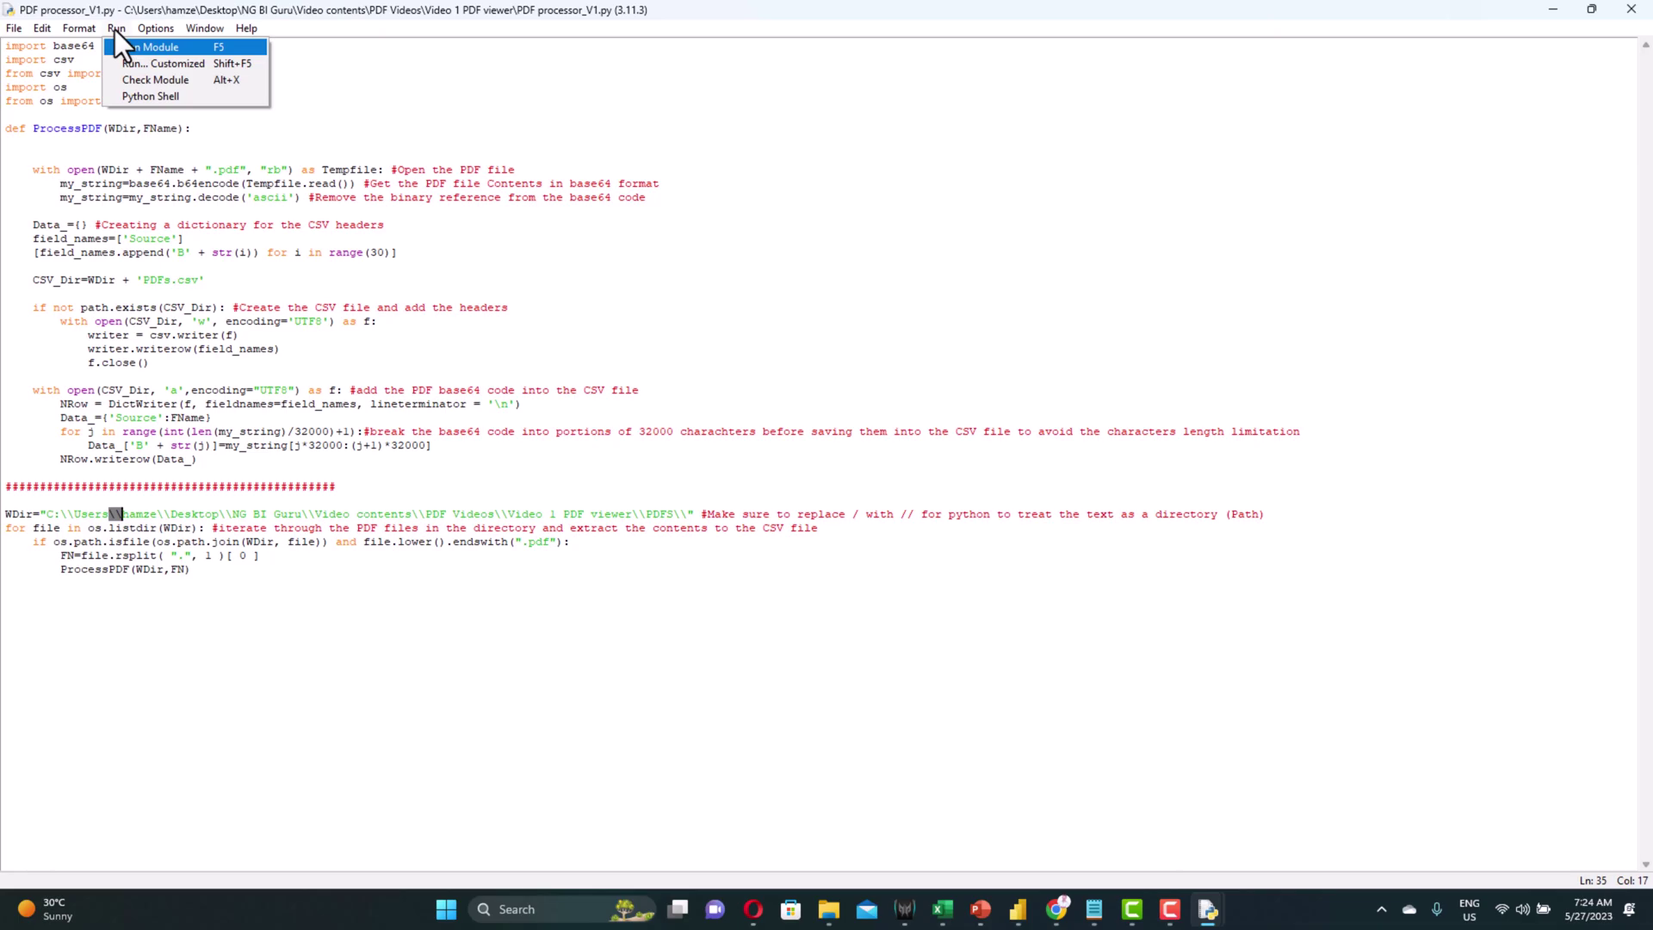
key(Return)
click(828, 909)
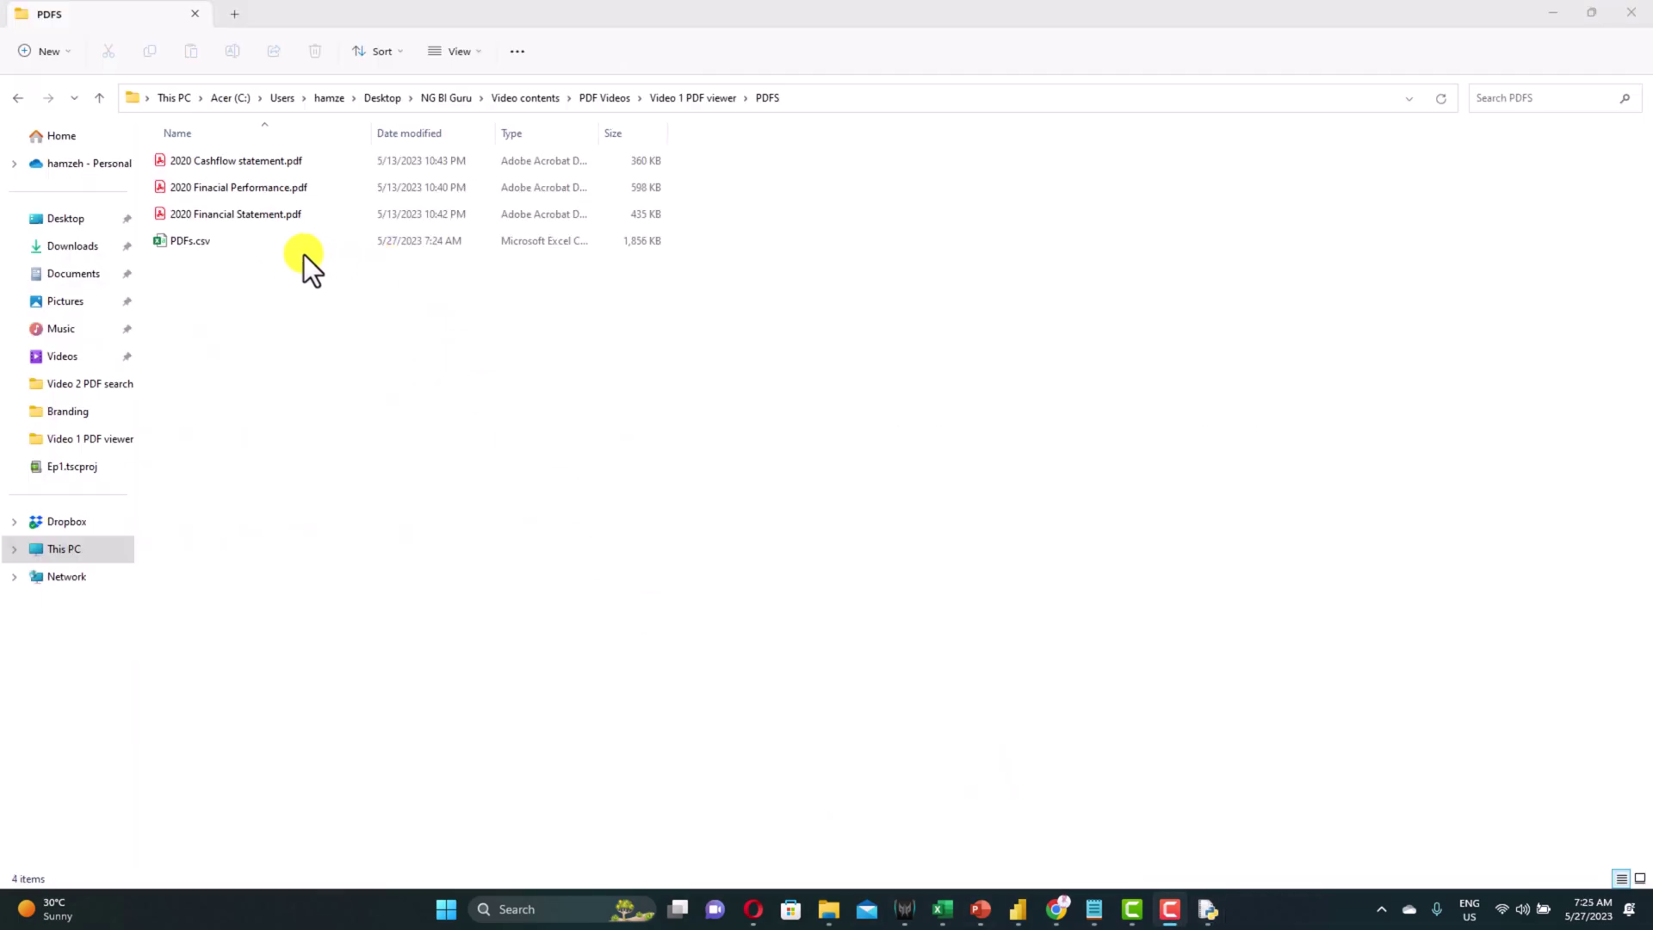
double_click(219, 244)
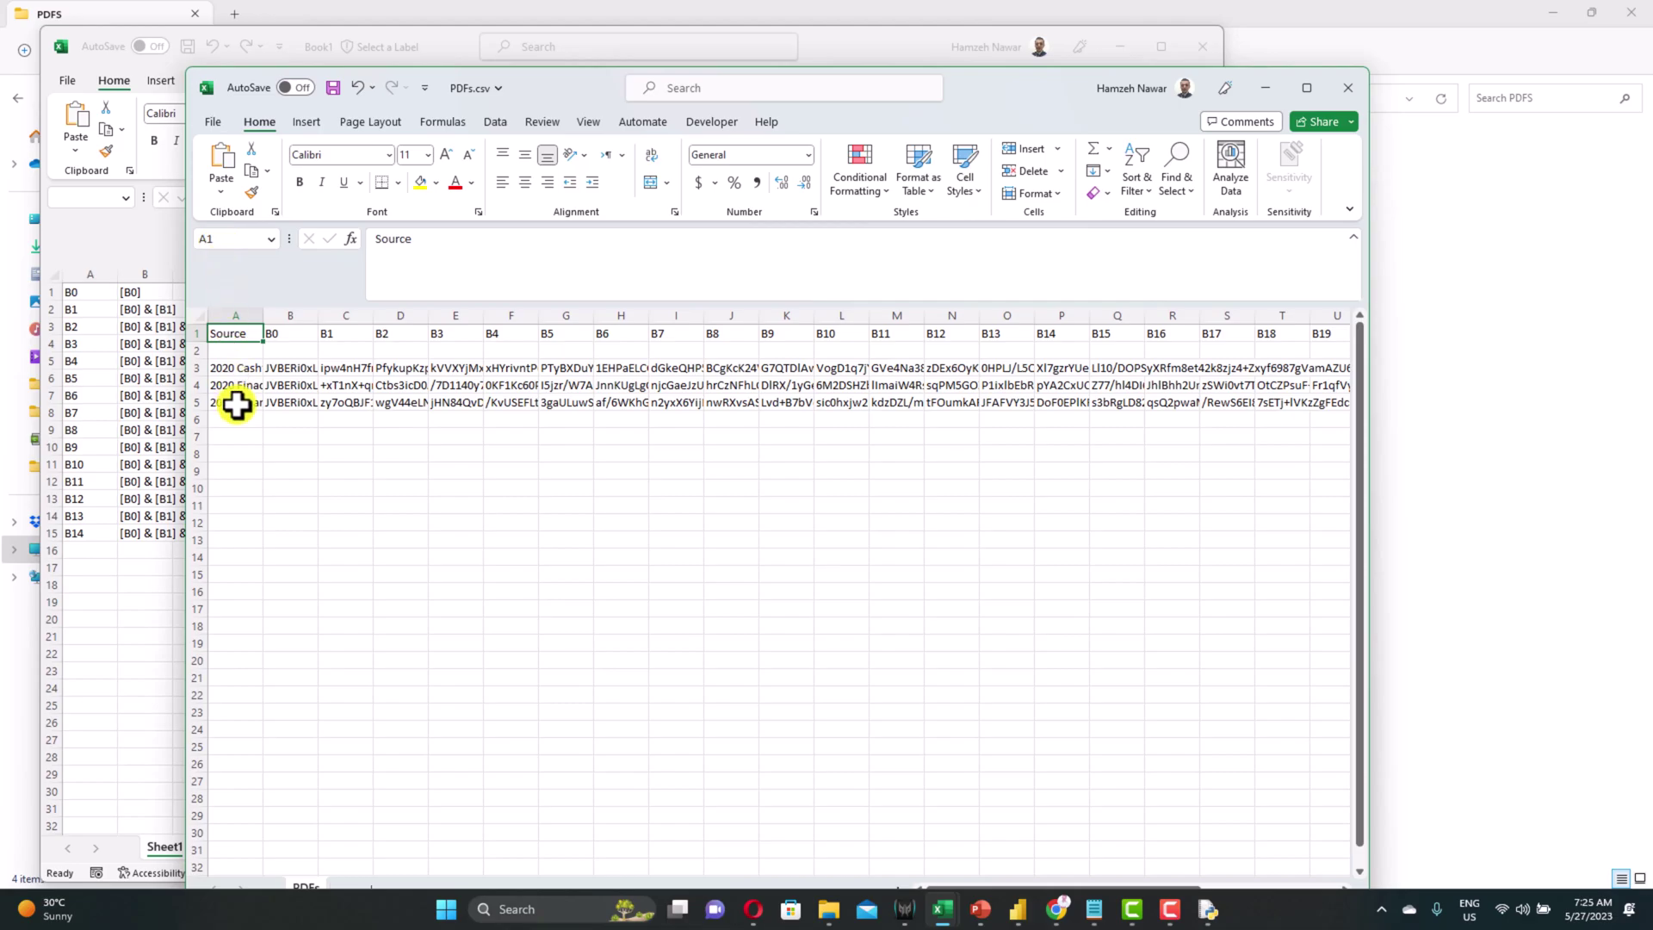
- Inspect the base64 chunks in PDFs.csv, scrolling right through the data cells to column AD
key(Down)
key(Down)
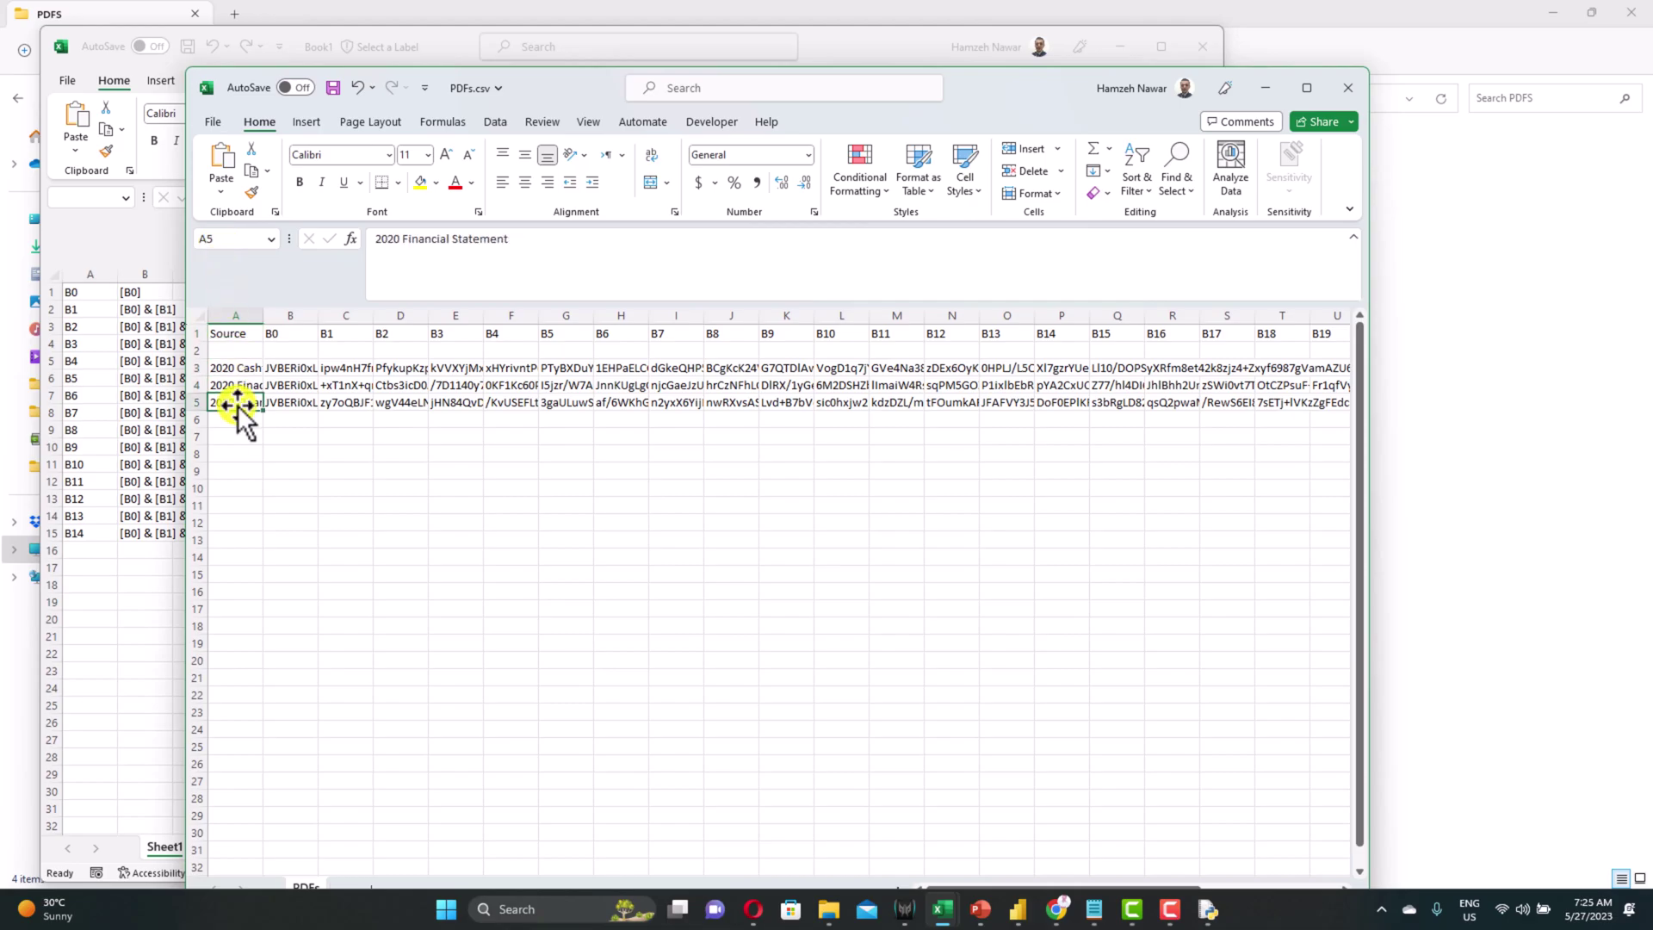
key(Right)
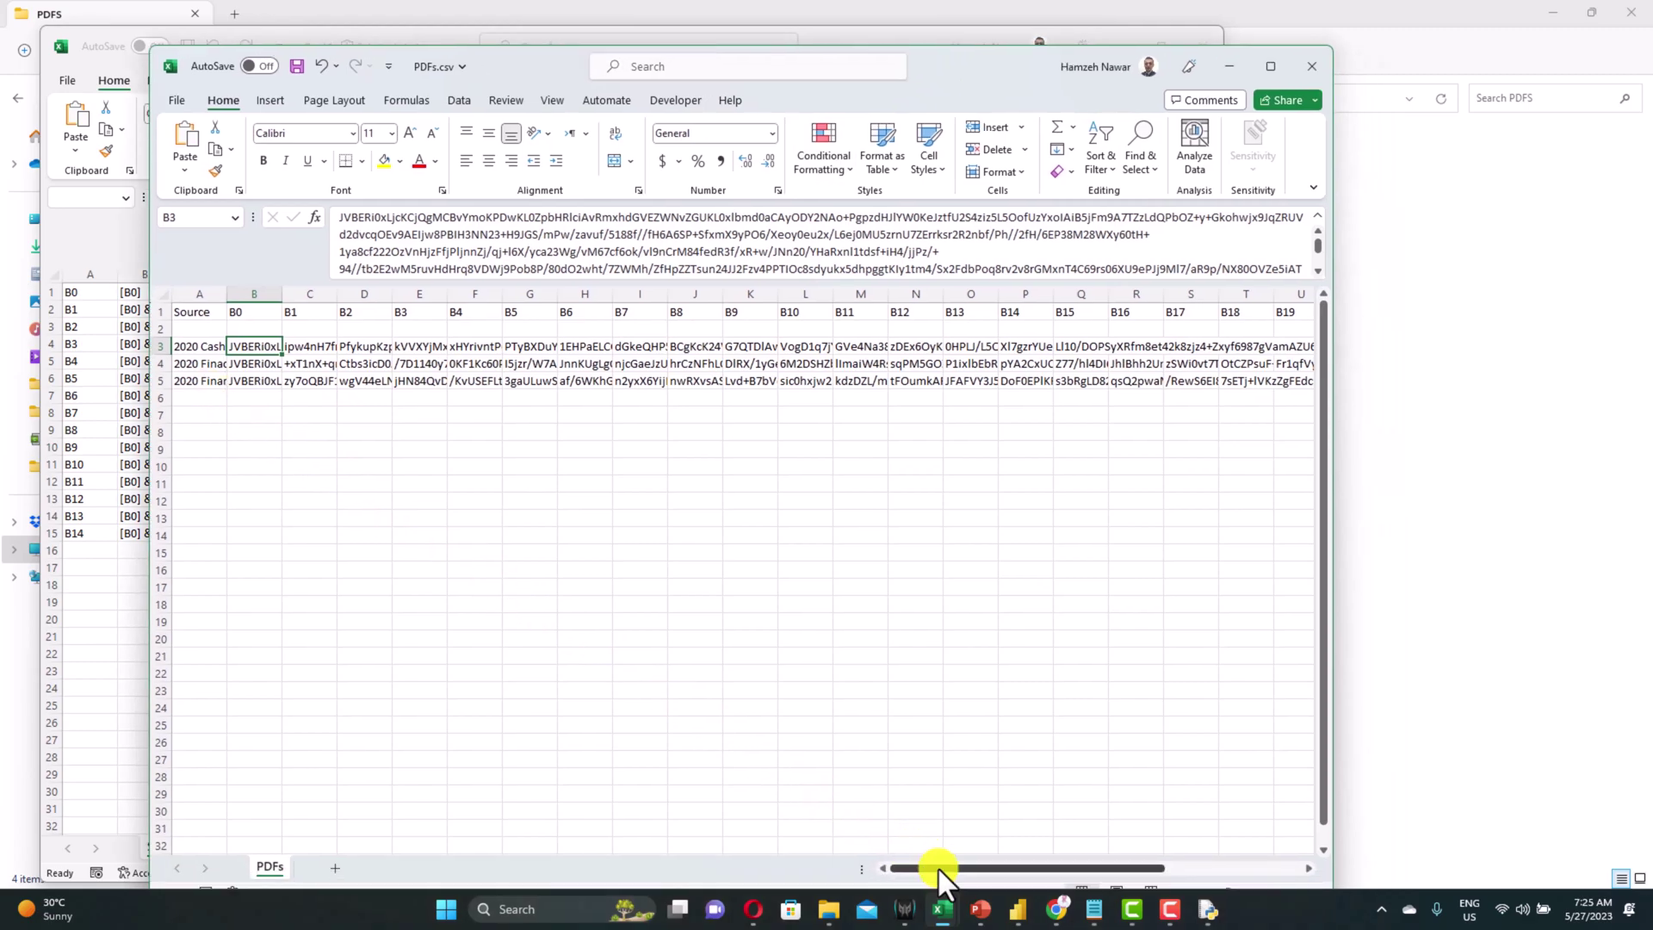
scroll(938, 870, right, 10)
click(1247, 347)
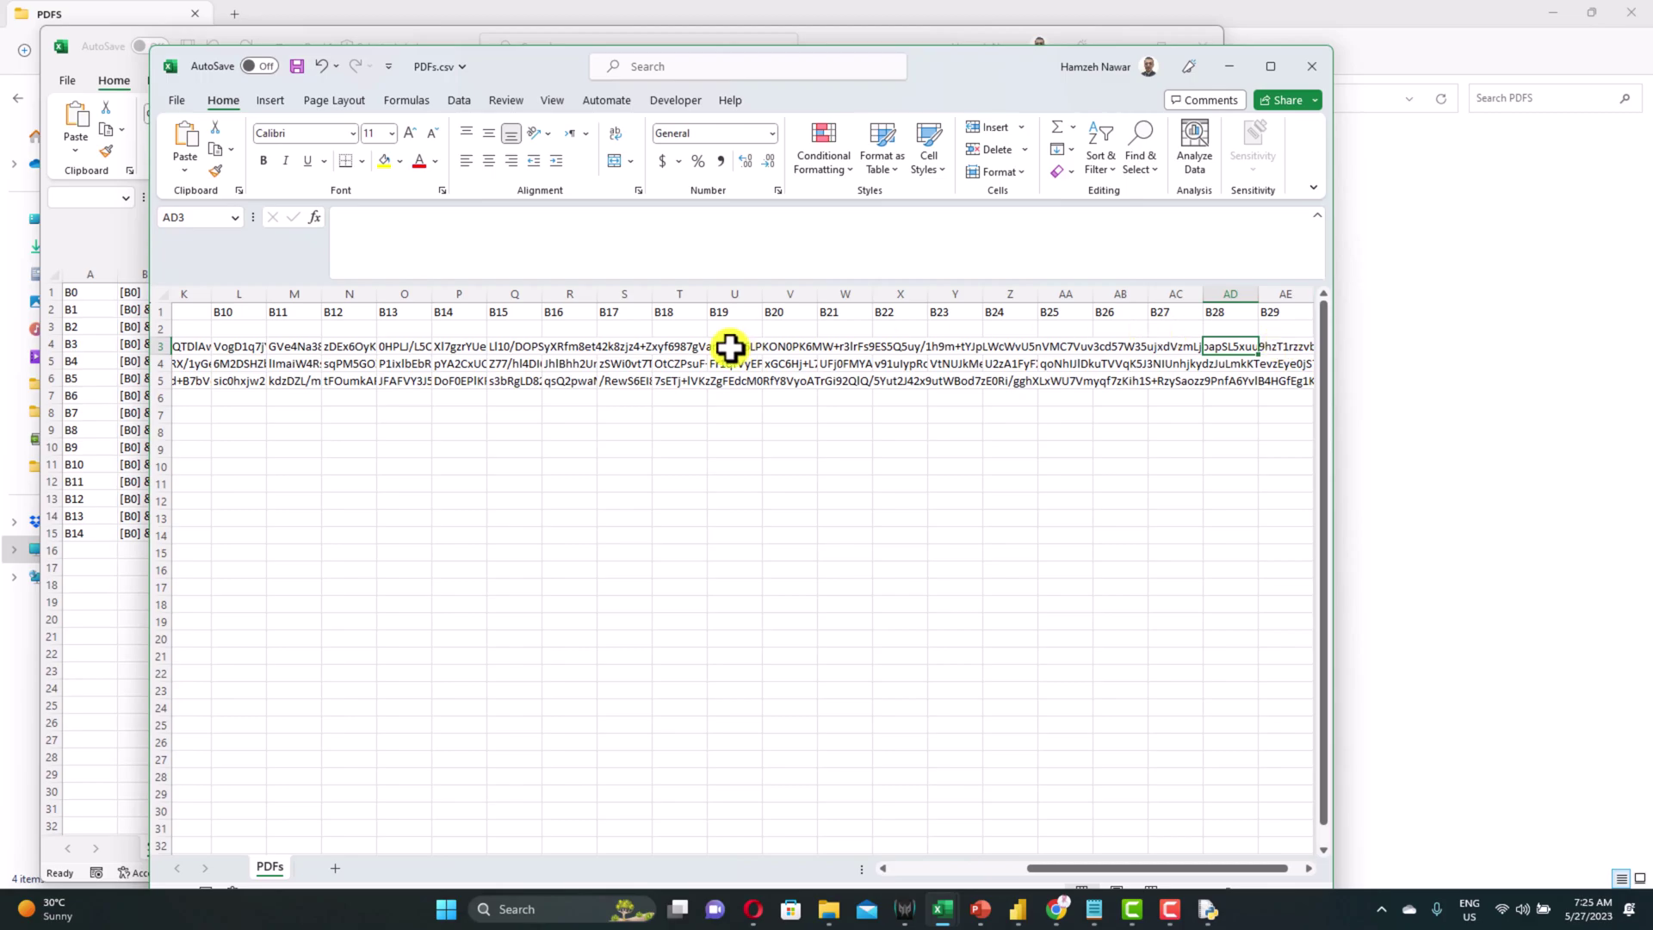
click(841, 365)
click(890, 362)
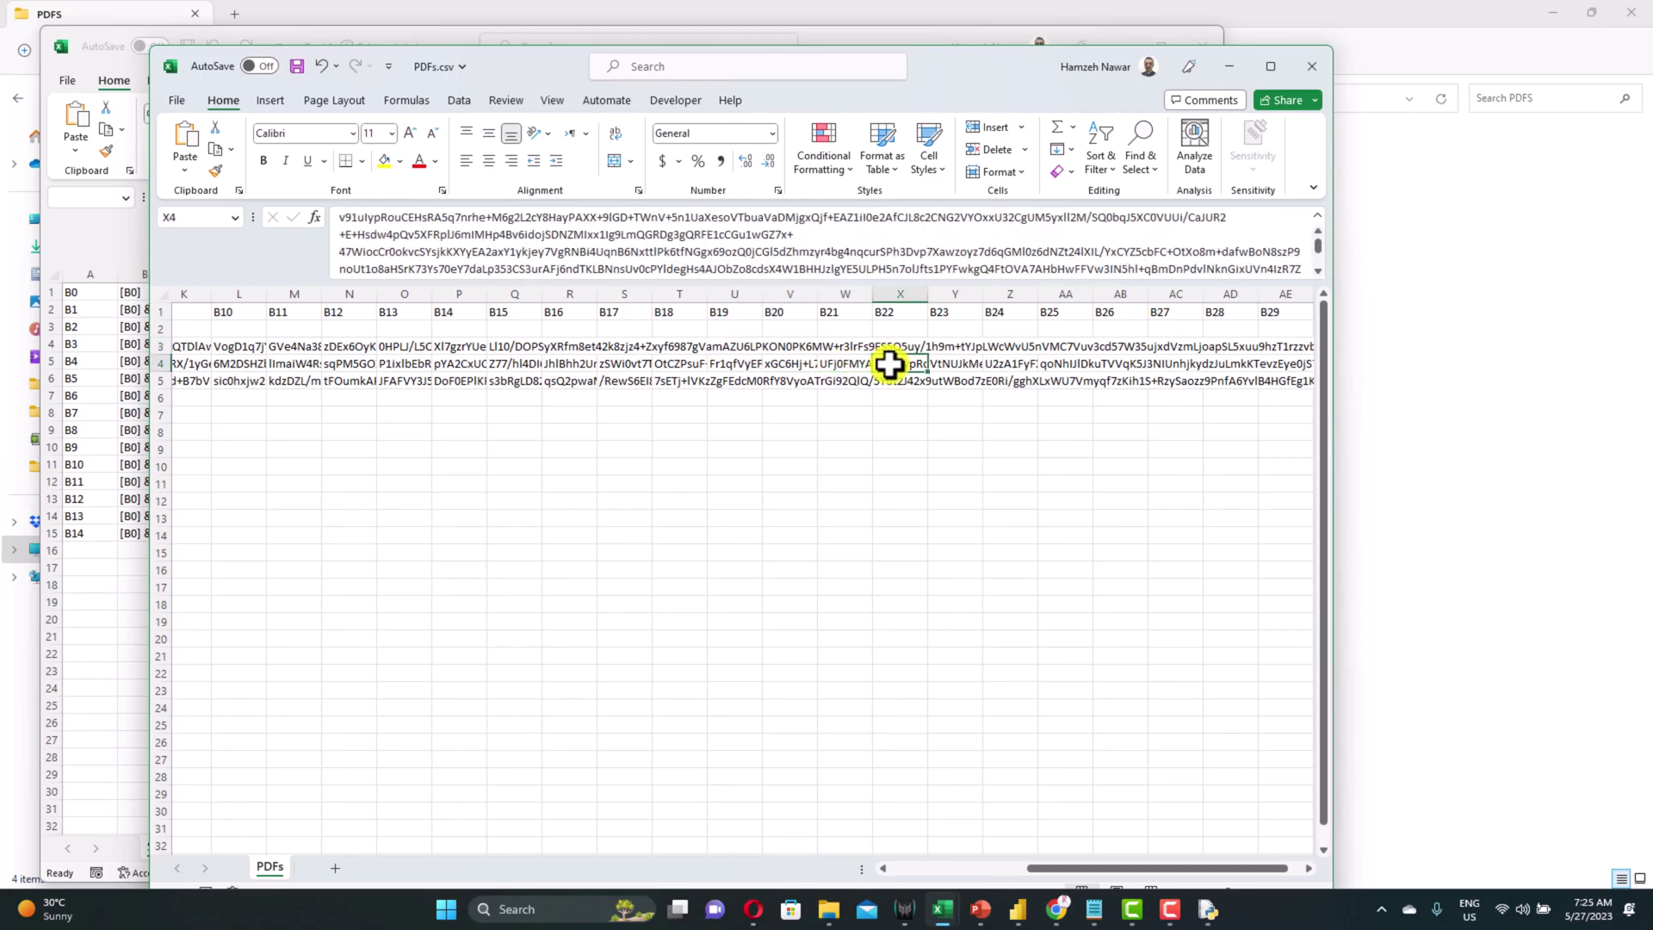
key(Right)
key(Right)
key(Right)
key(Right)
- Delete the surplus columns AB:AE (B26–B29), then save and close PDFs.csv
drag(1119, 290, 1299, 289)
right_click(1205, 294)
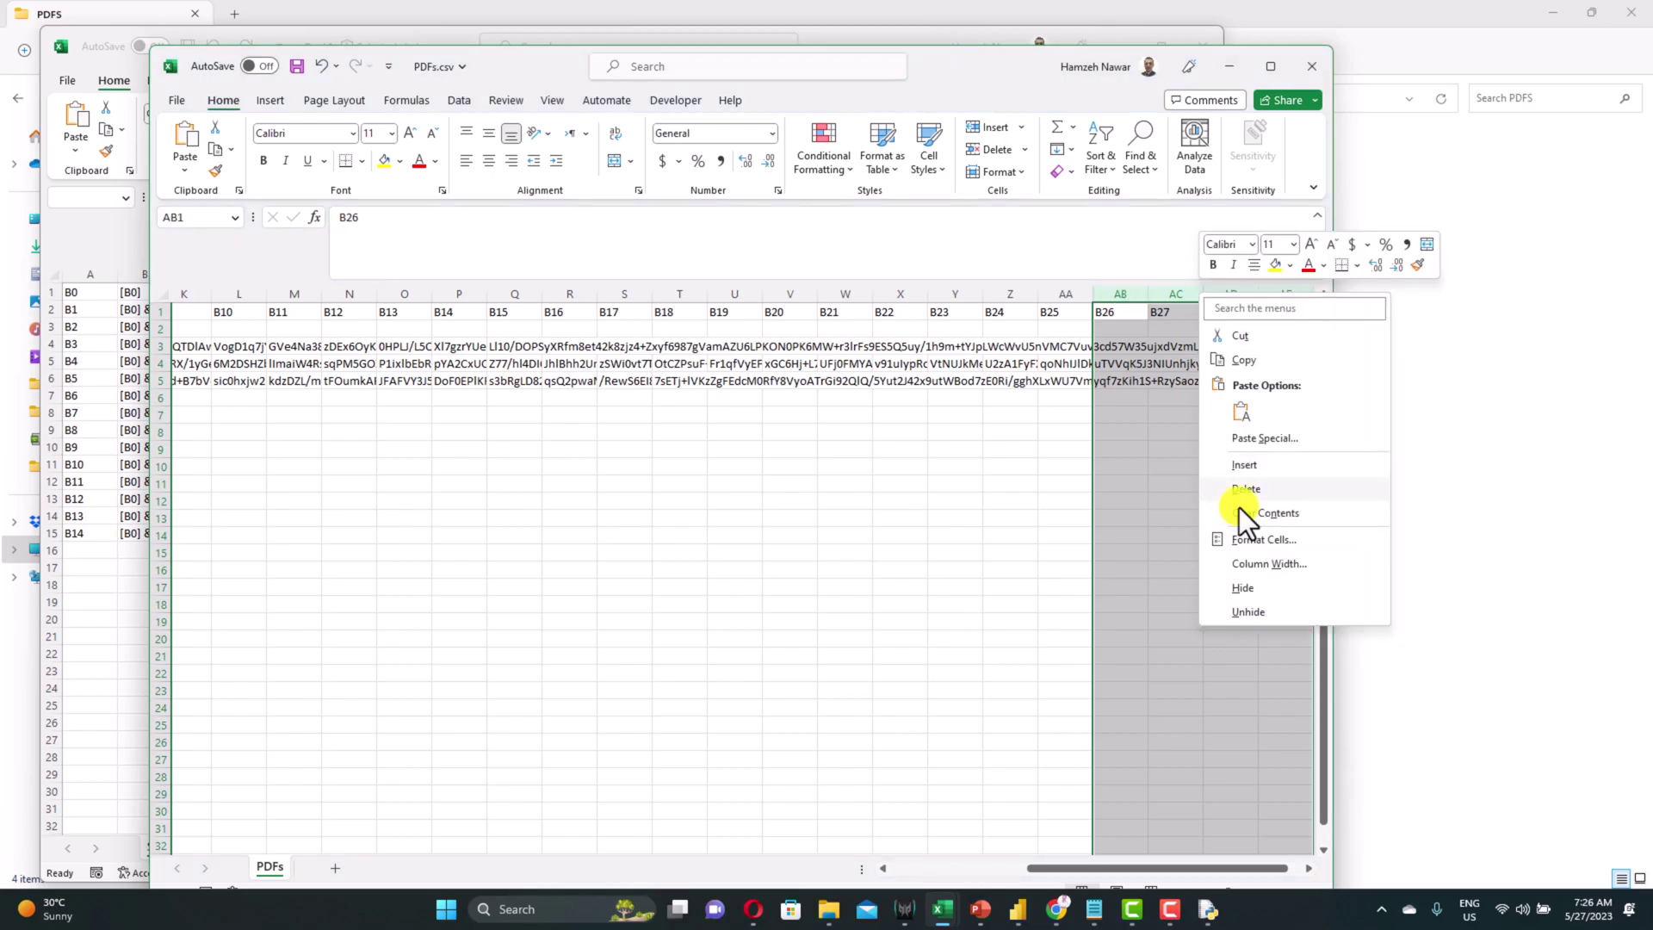
click(1238, 508)
click(1055, 381)
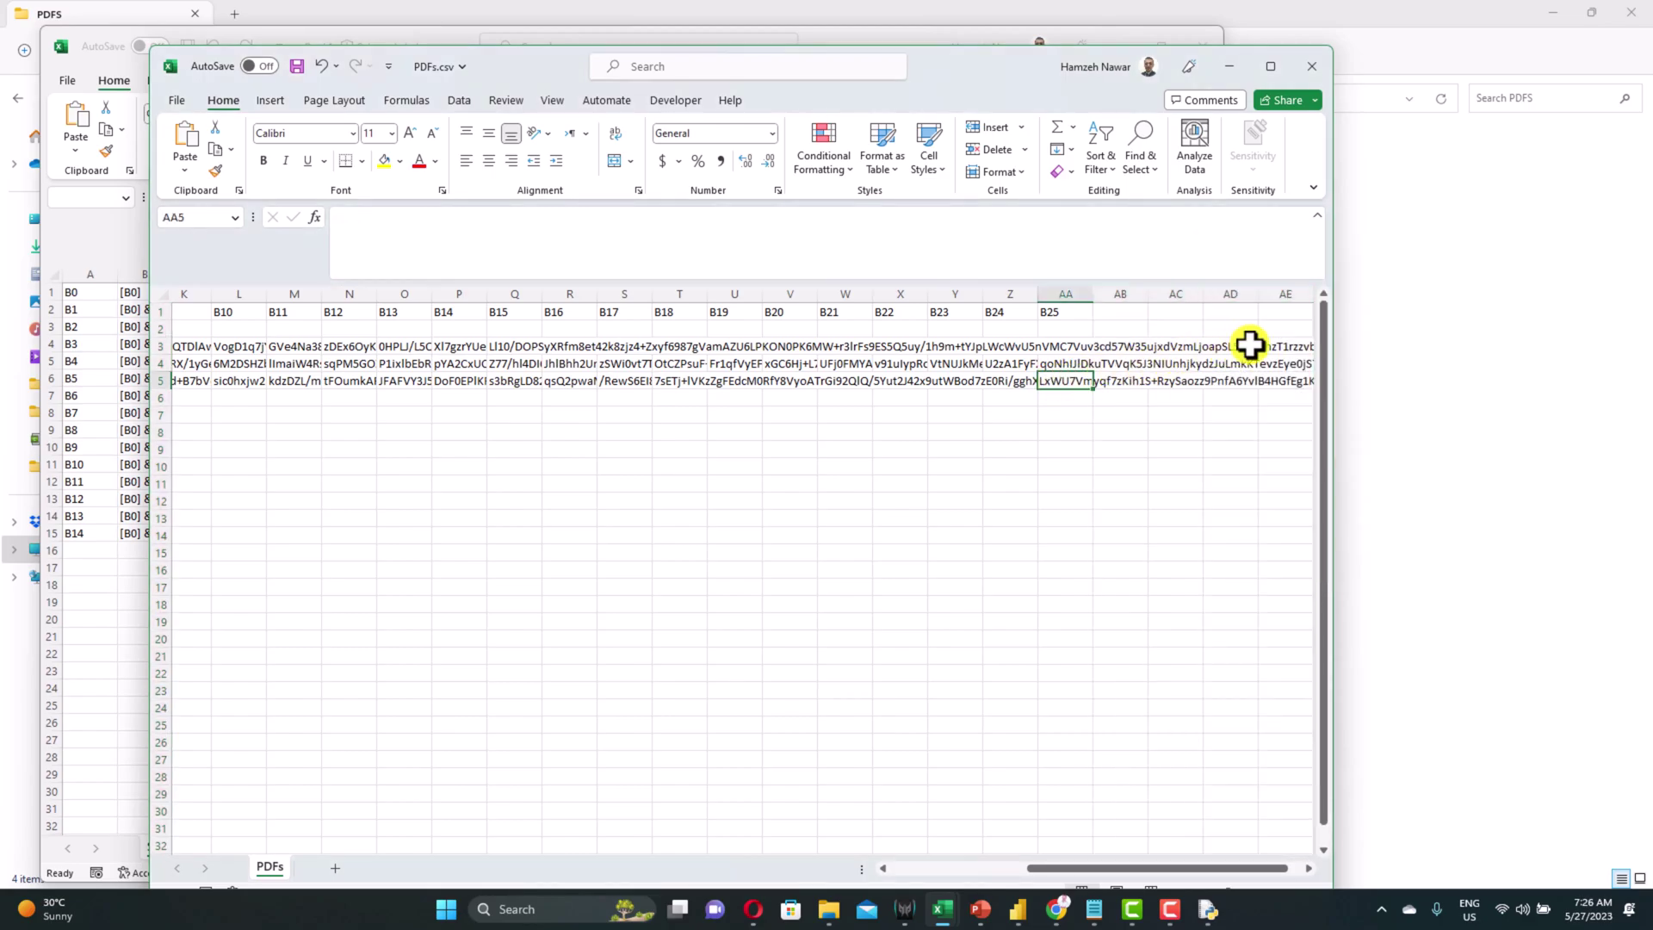
click(294, 67)
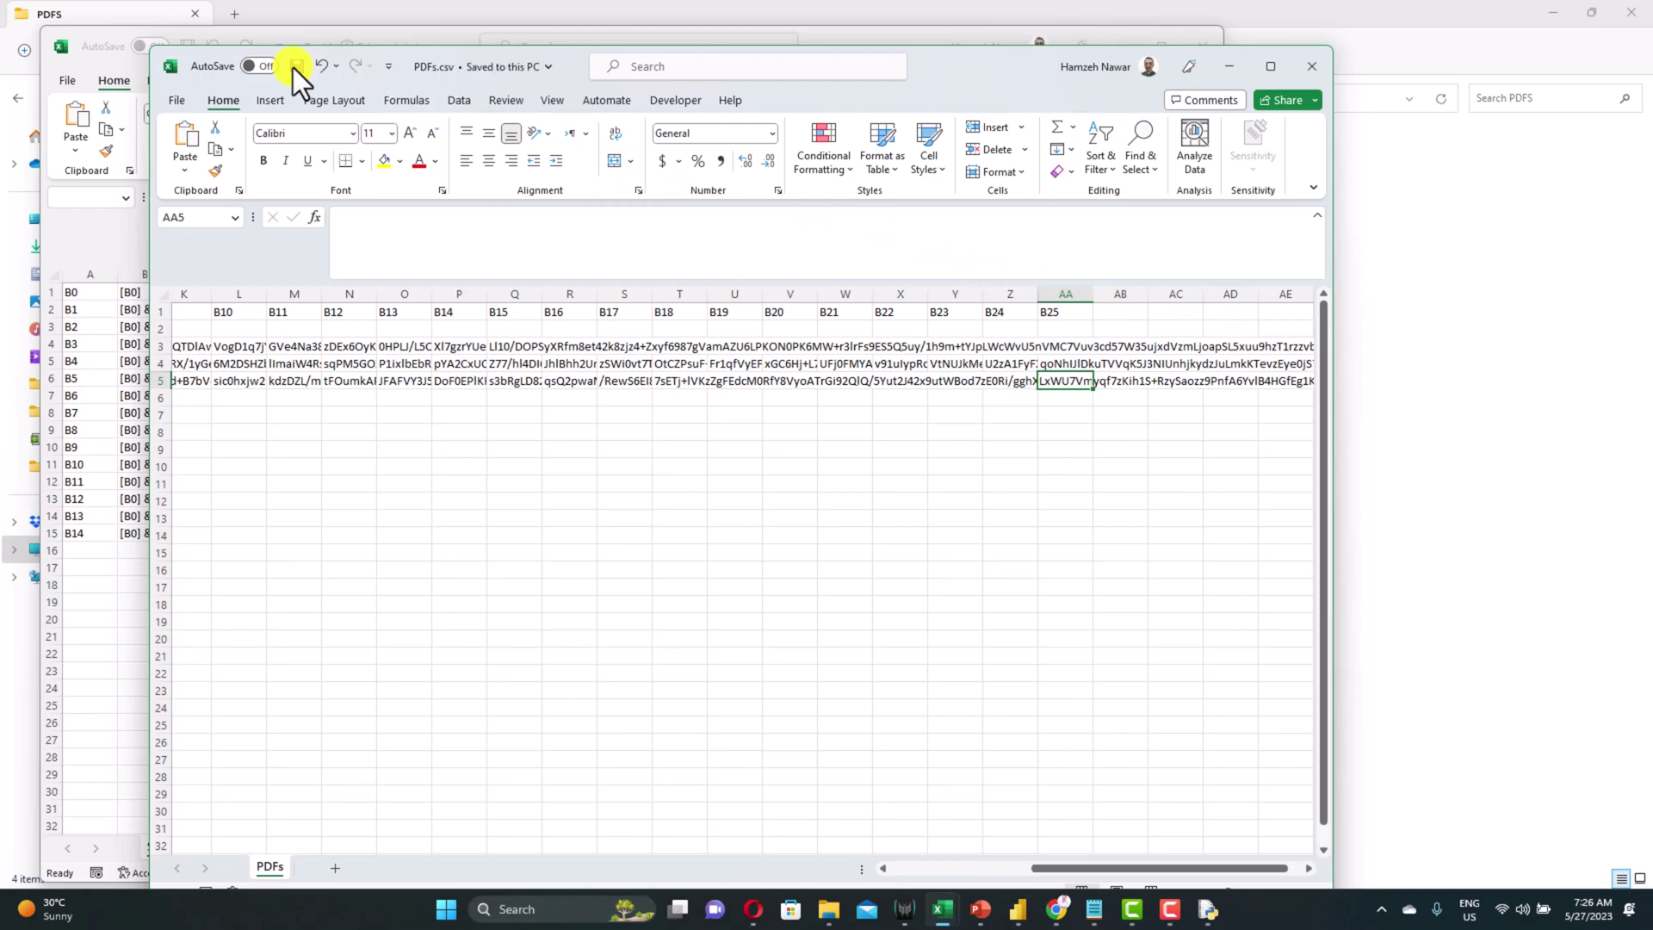
click(1328, 90)
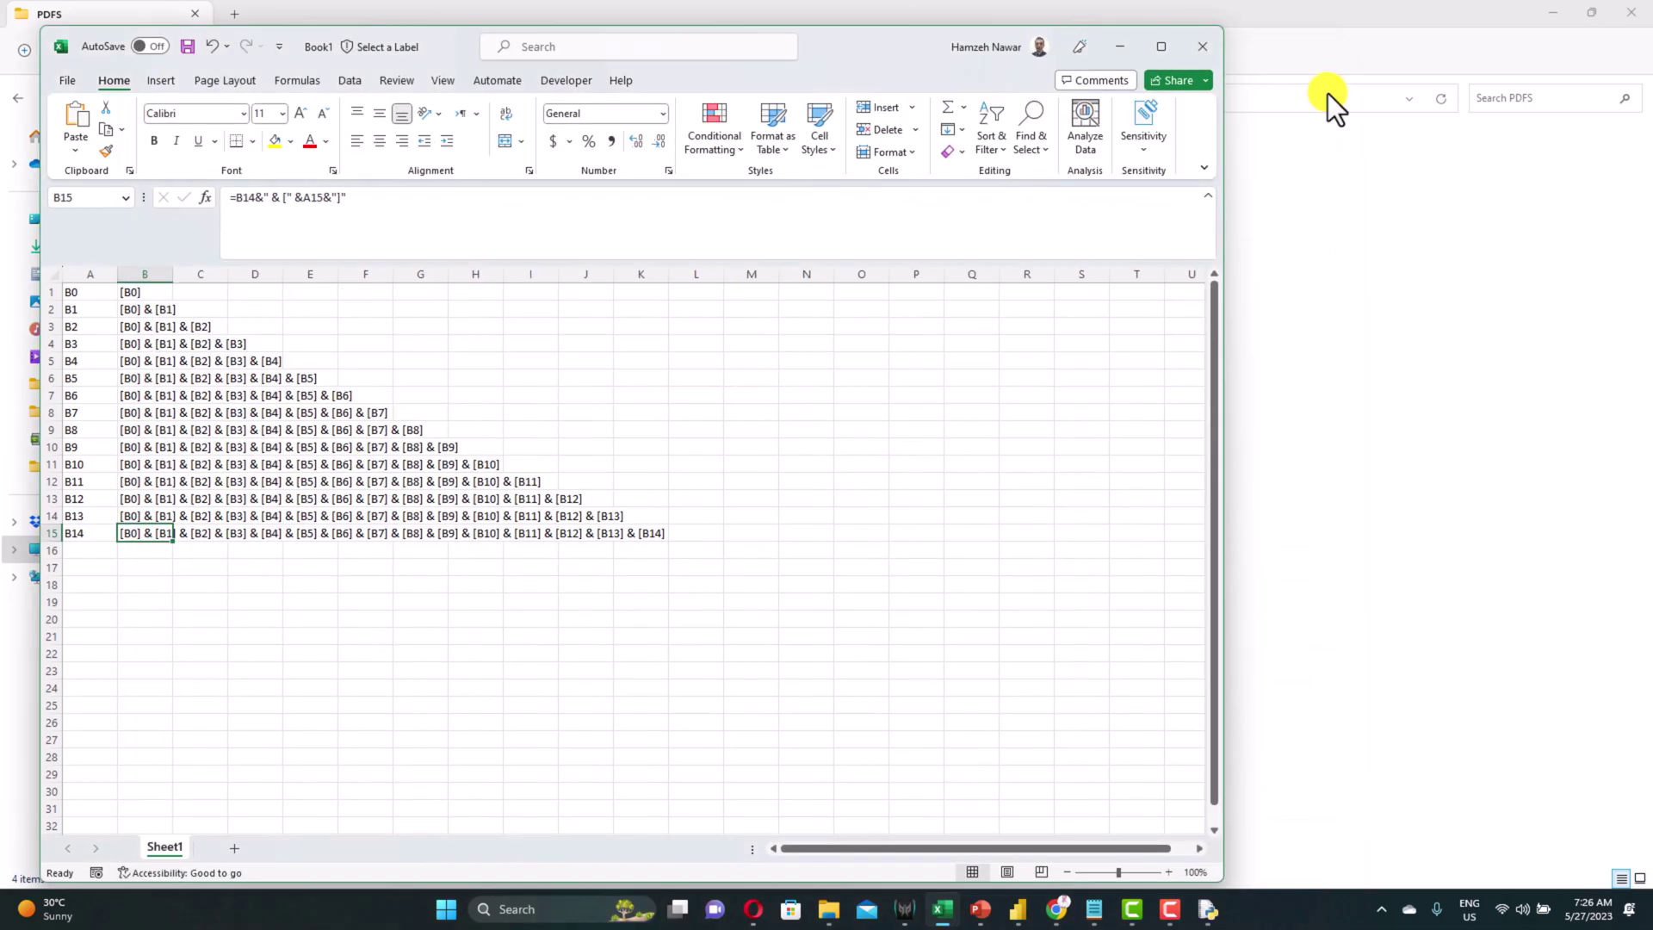
- Minimize Book1 and add a new blank page to the Power BI report
click(1327, 93)
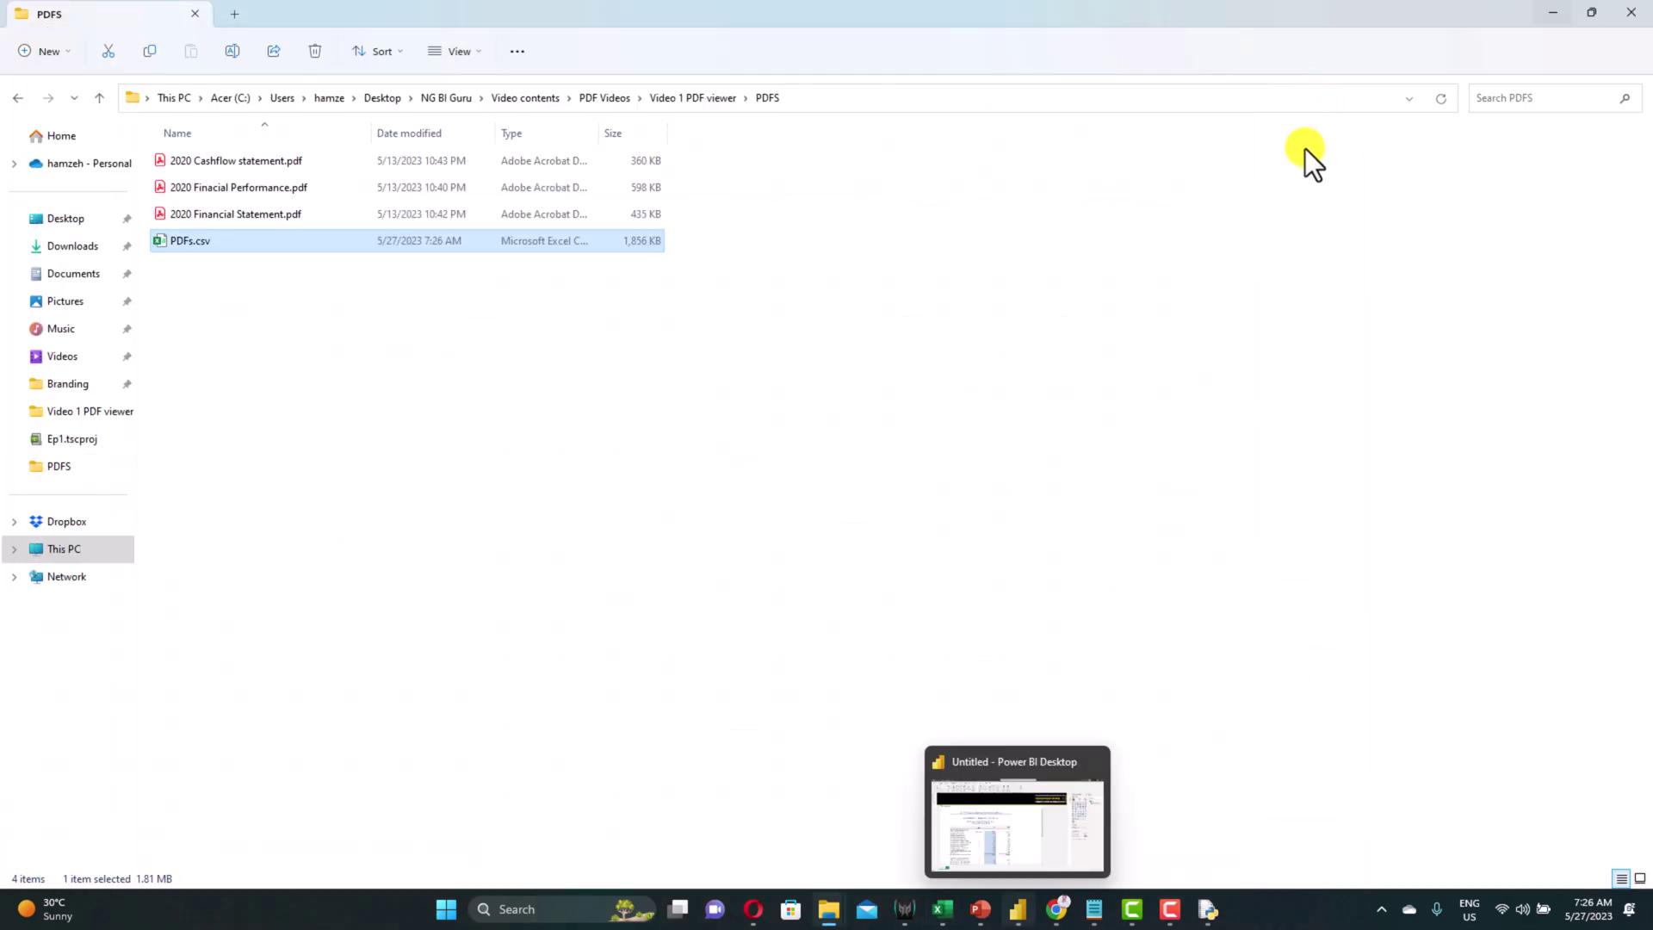
click(1033, 805)
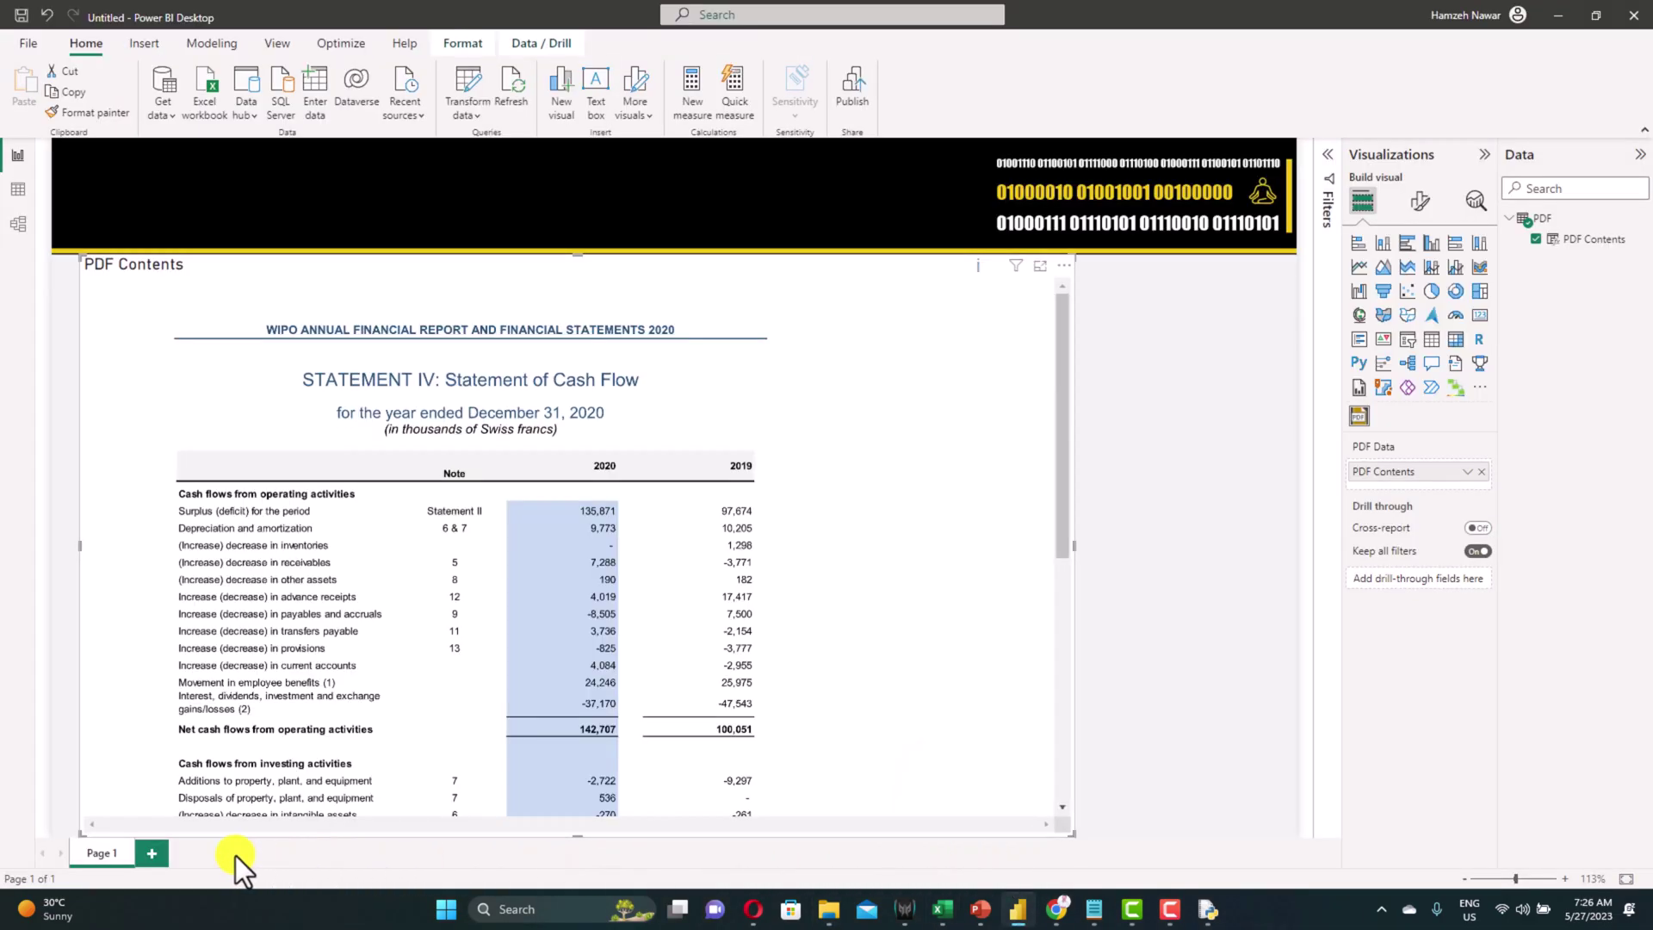
click(152, 853)
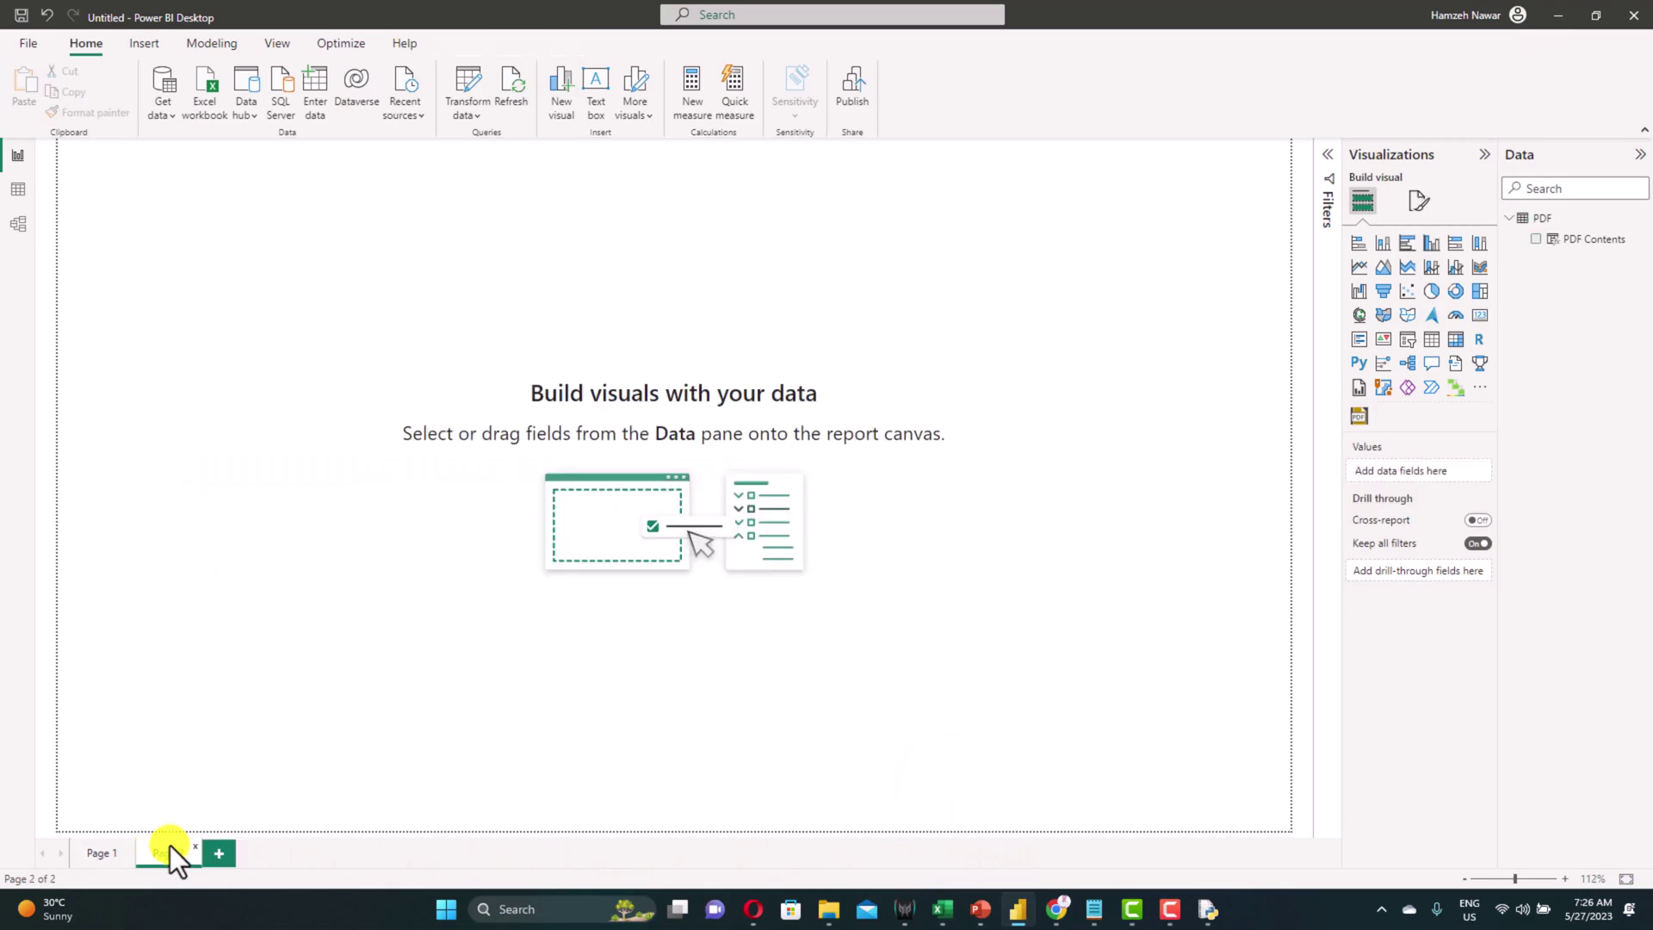
- Set the canvas background to BG.svg with Fit image fit and 0% transparency
click(1419, 201)
click(1384, 354)
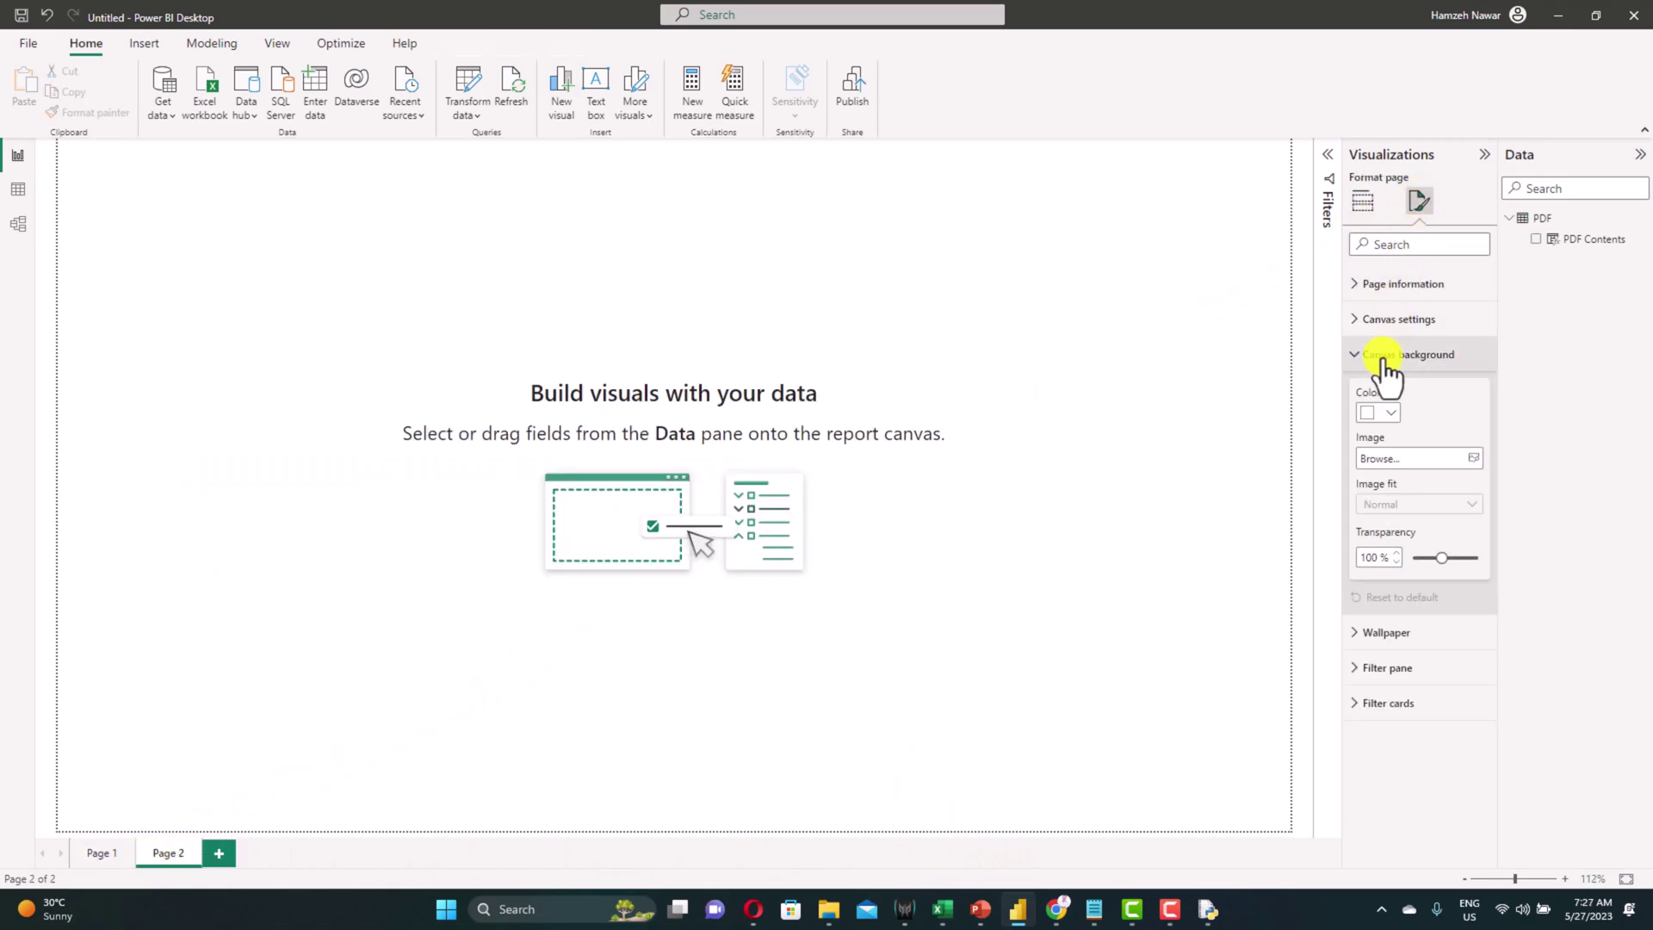
click(1472, 458)
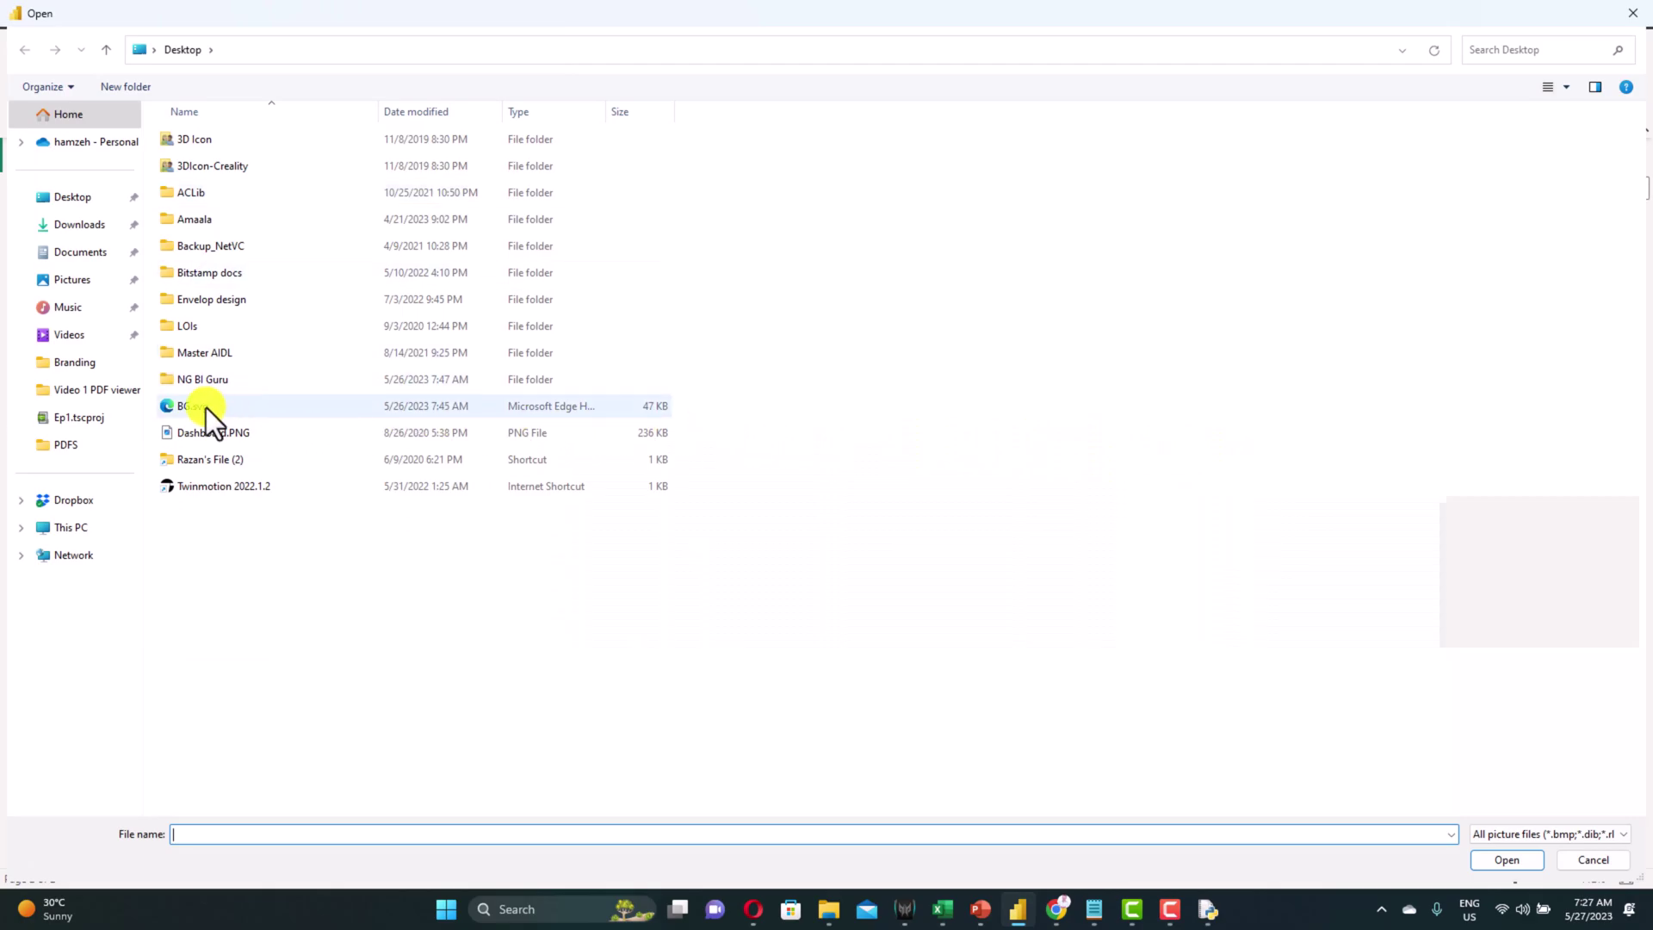
double_click(204, 407)
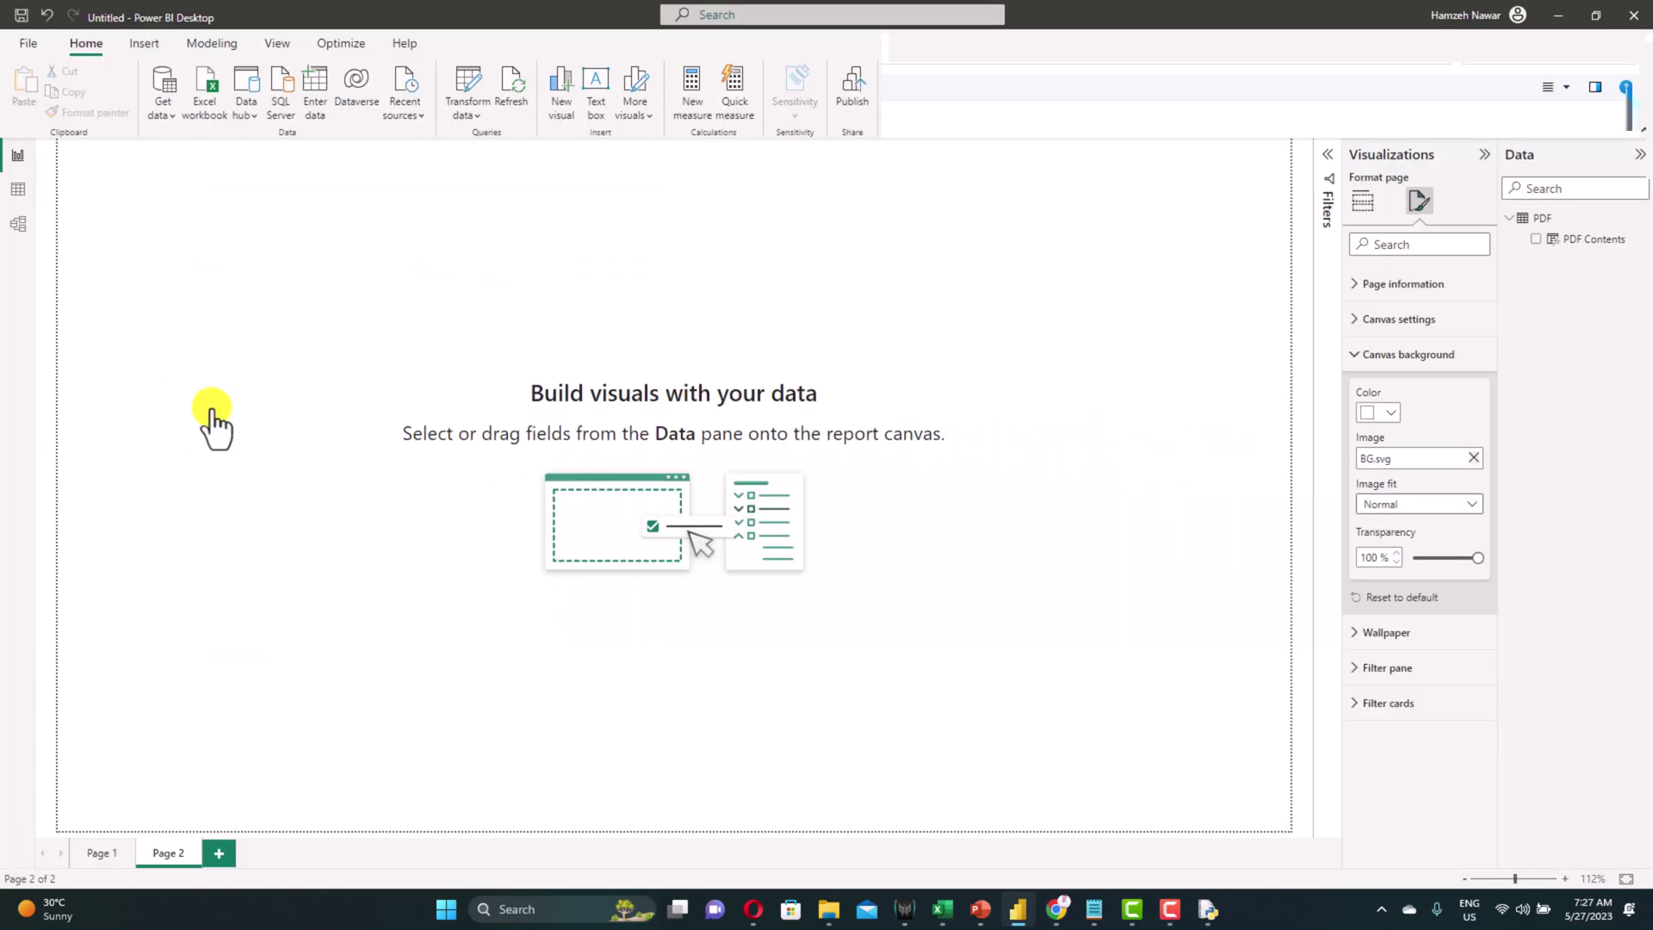
click(1374, 545)
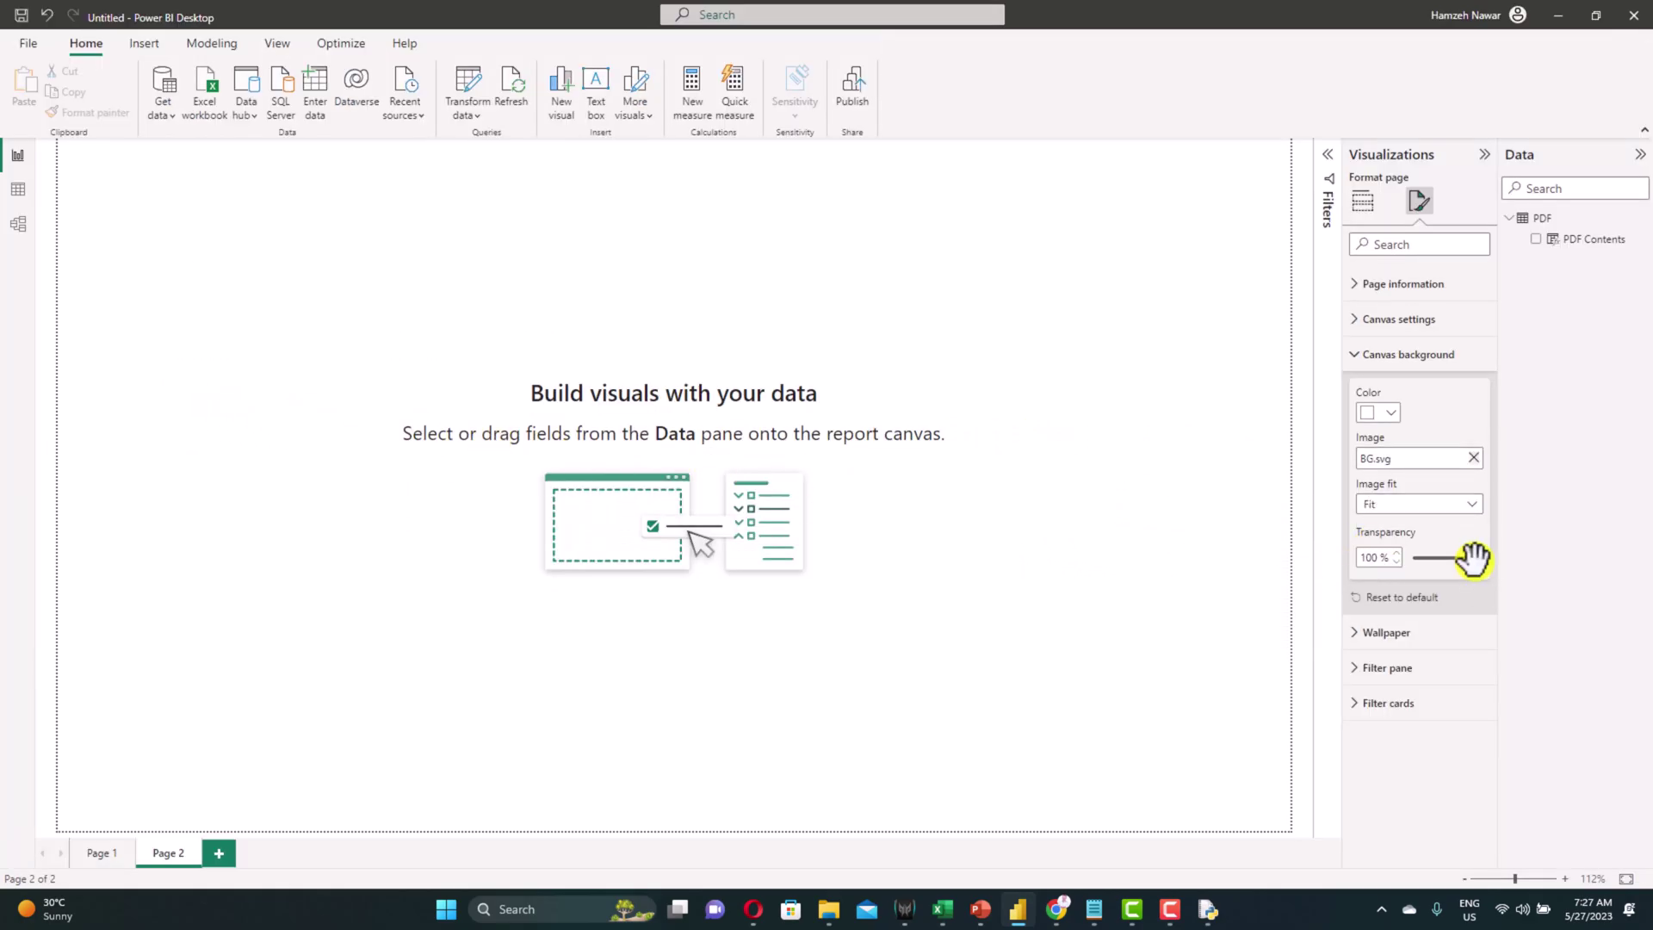
drag(1473, 558, 1403, 555)
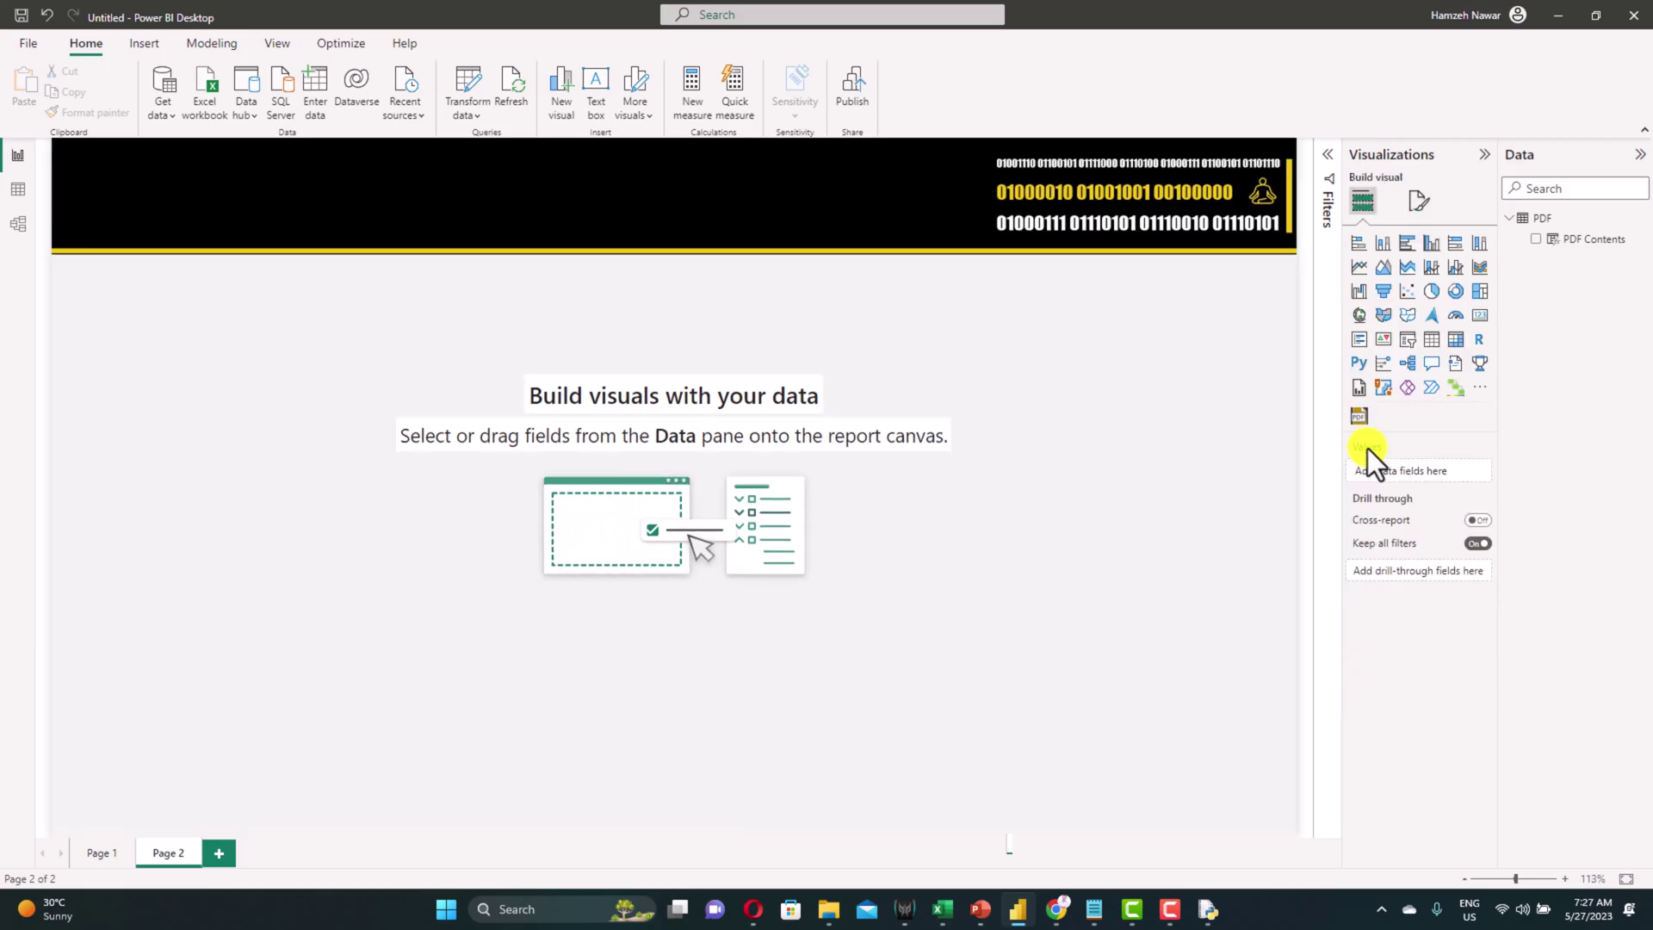
- Add a PDF viewer filling the page below the banner, and import PDFs.csv for transformation
drag(1358, 419, 472, 373)
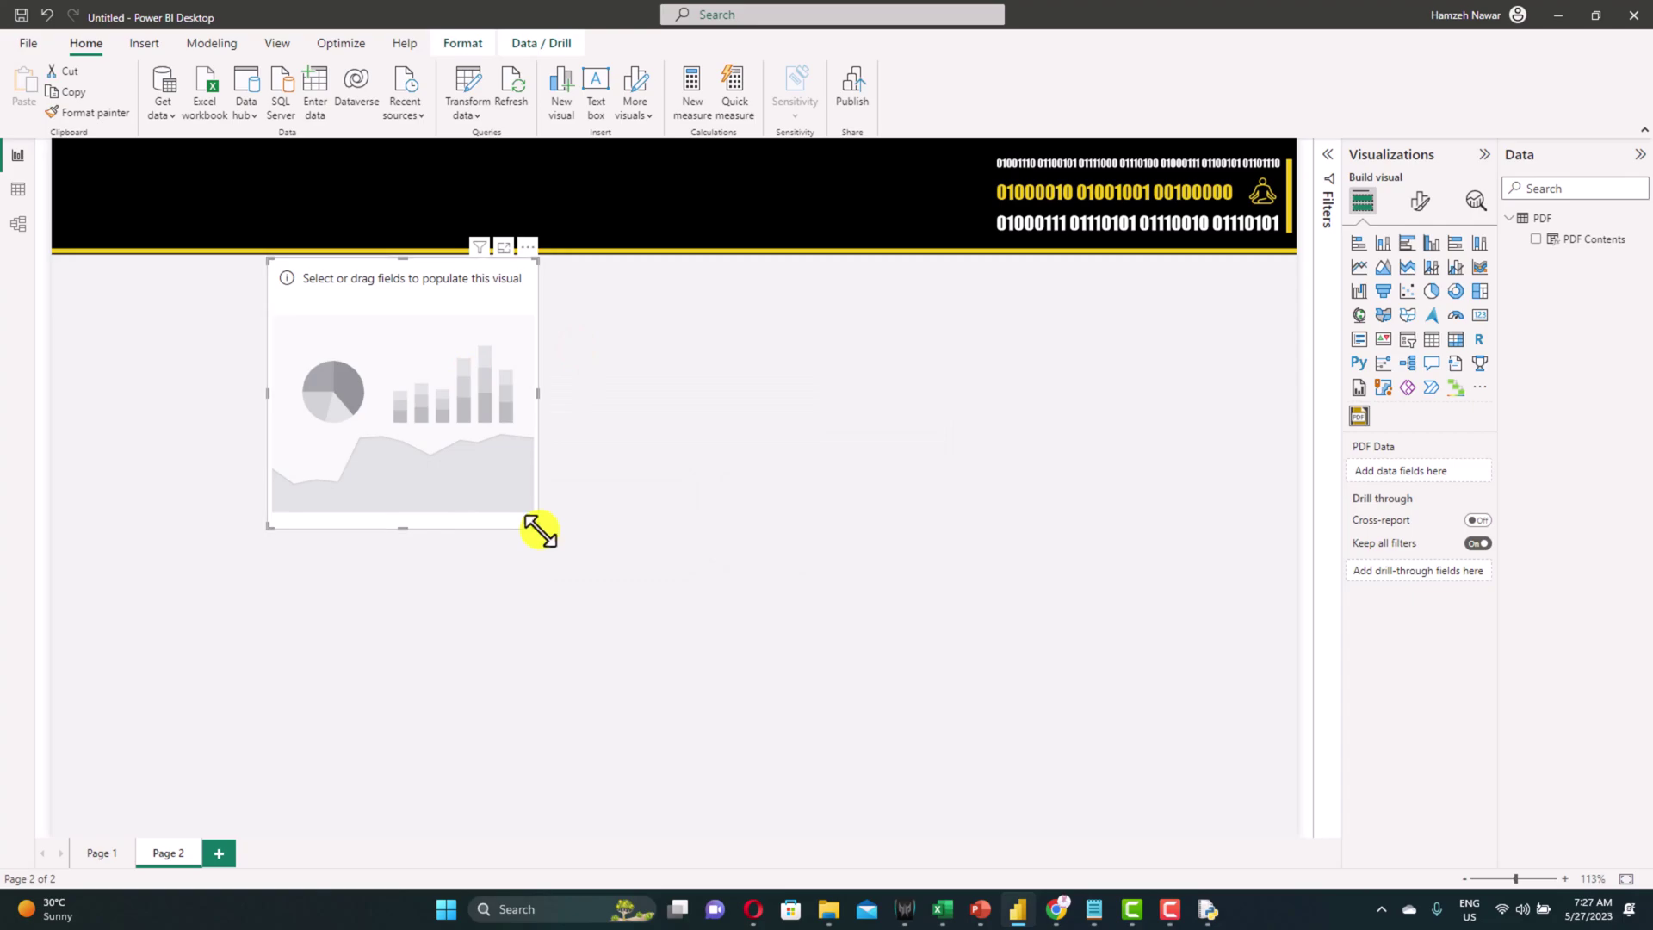
drag(537, 527, 1298, 855)
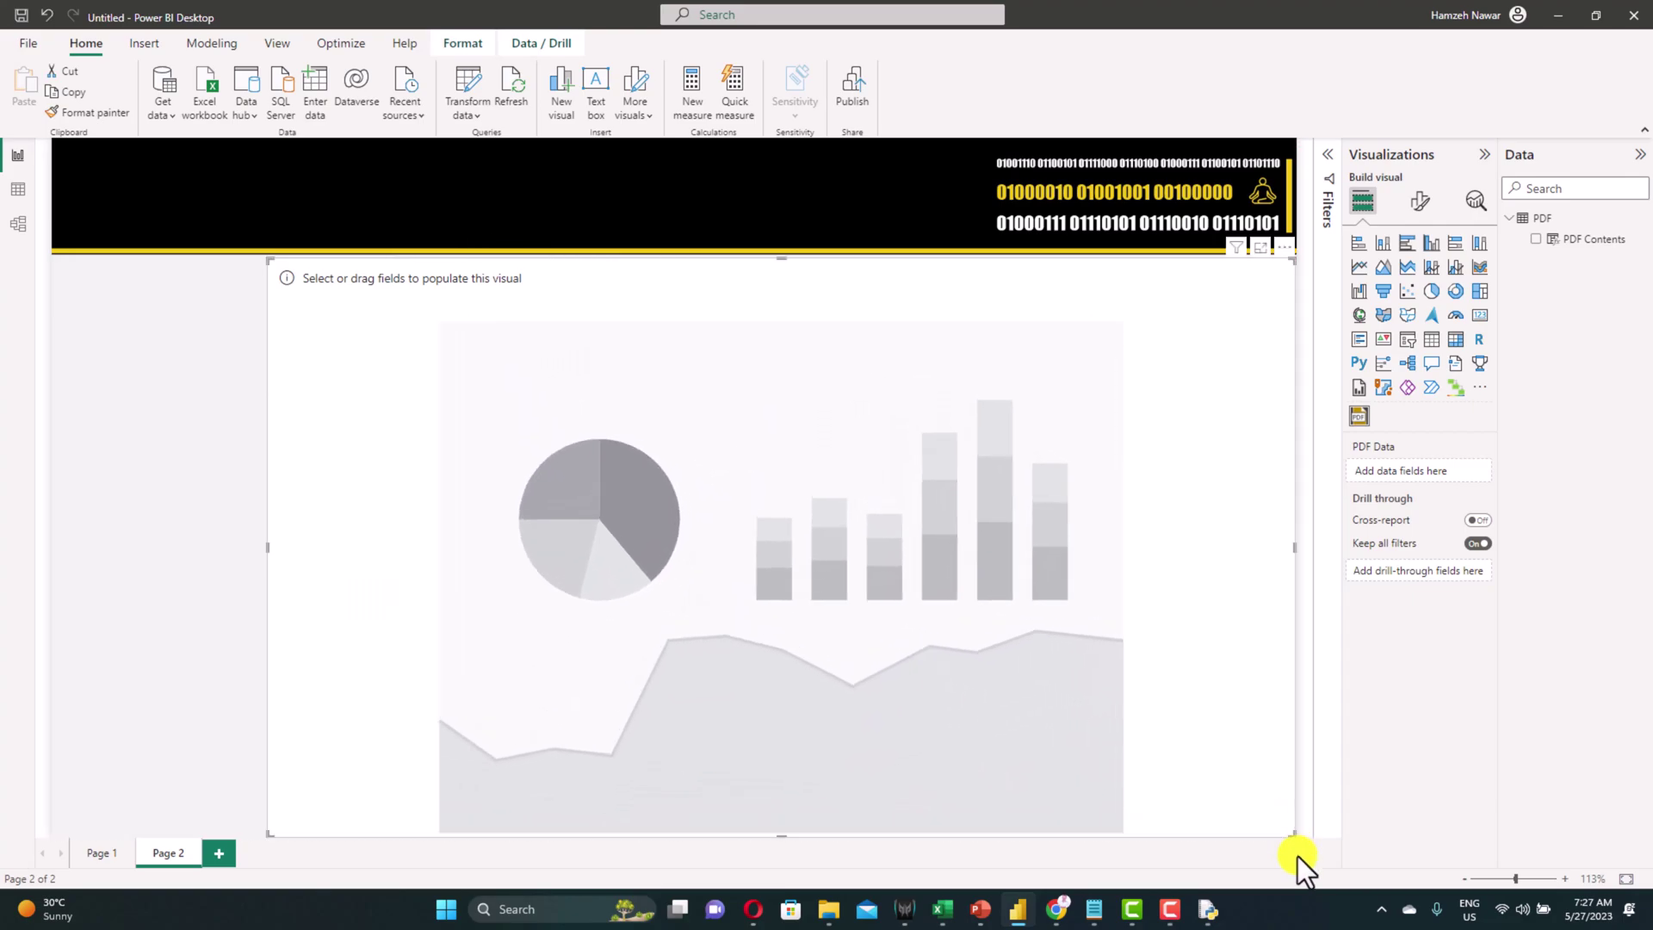
click(165, 114)
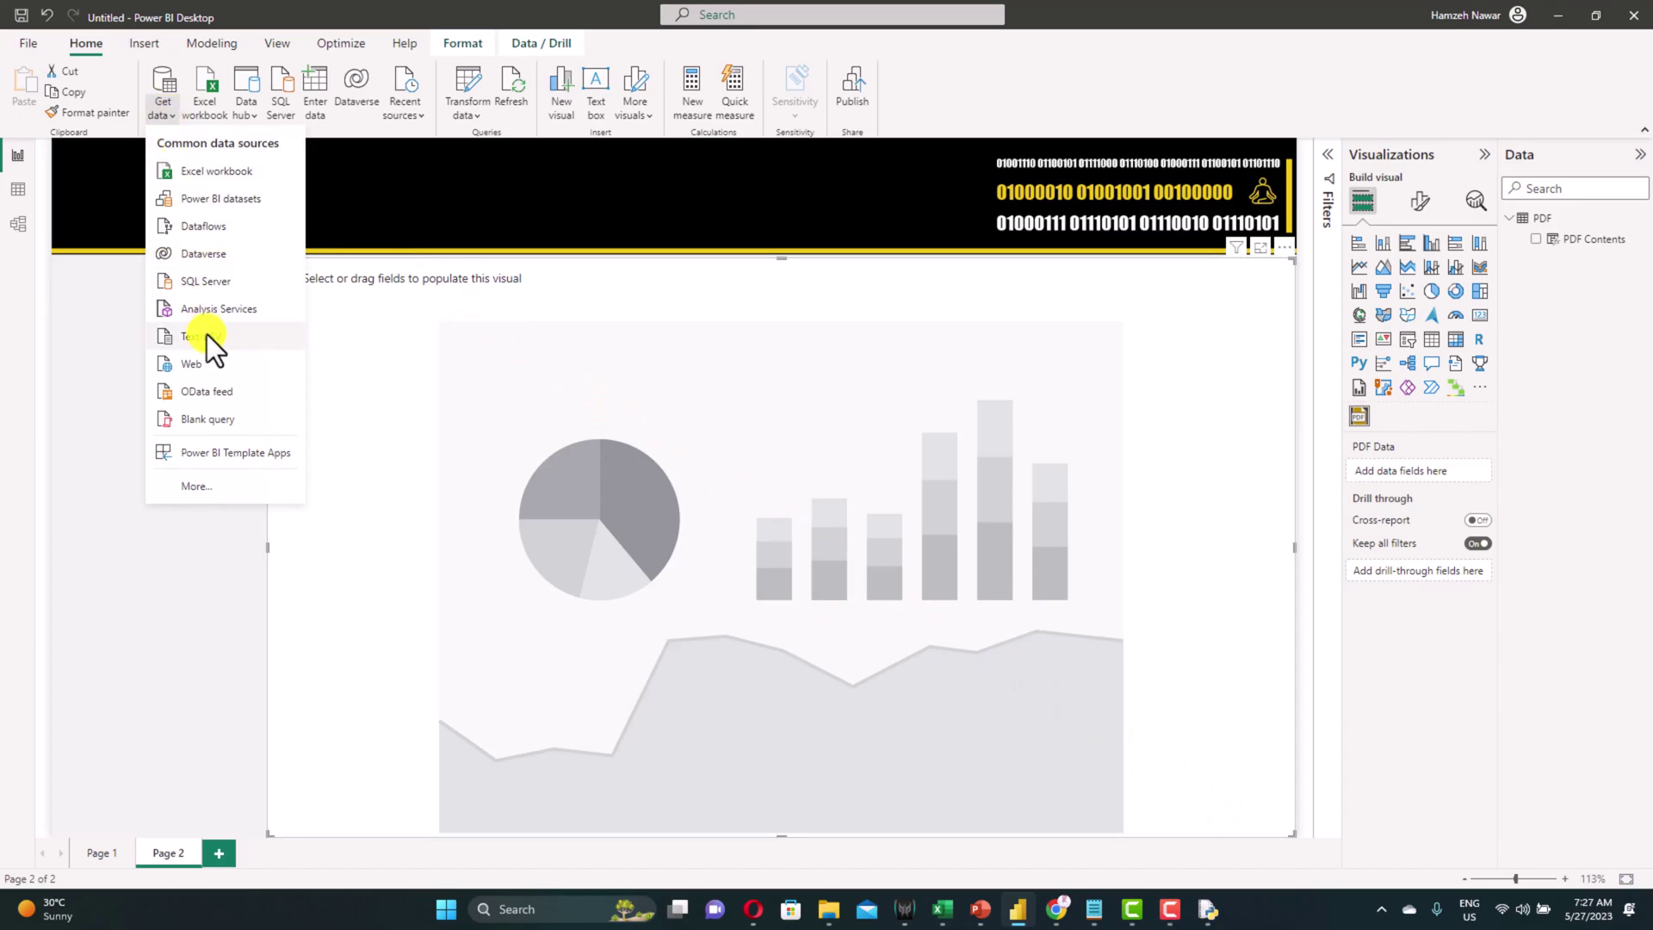
click(207, 334)
double_click(198, 138)
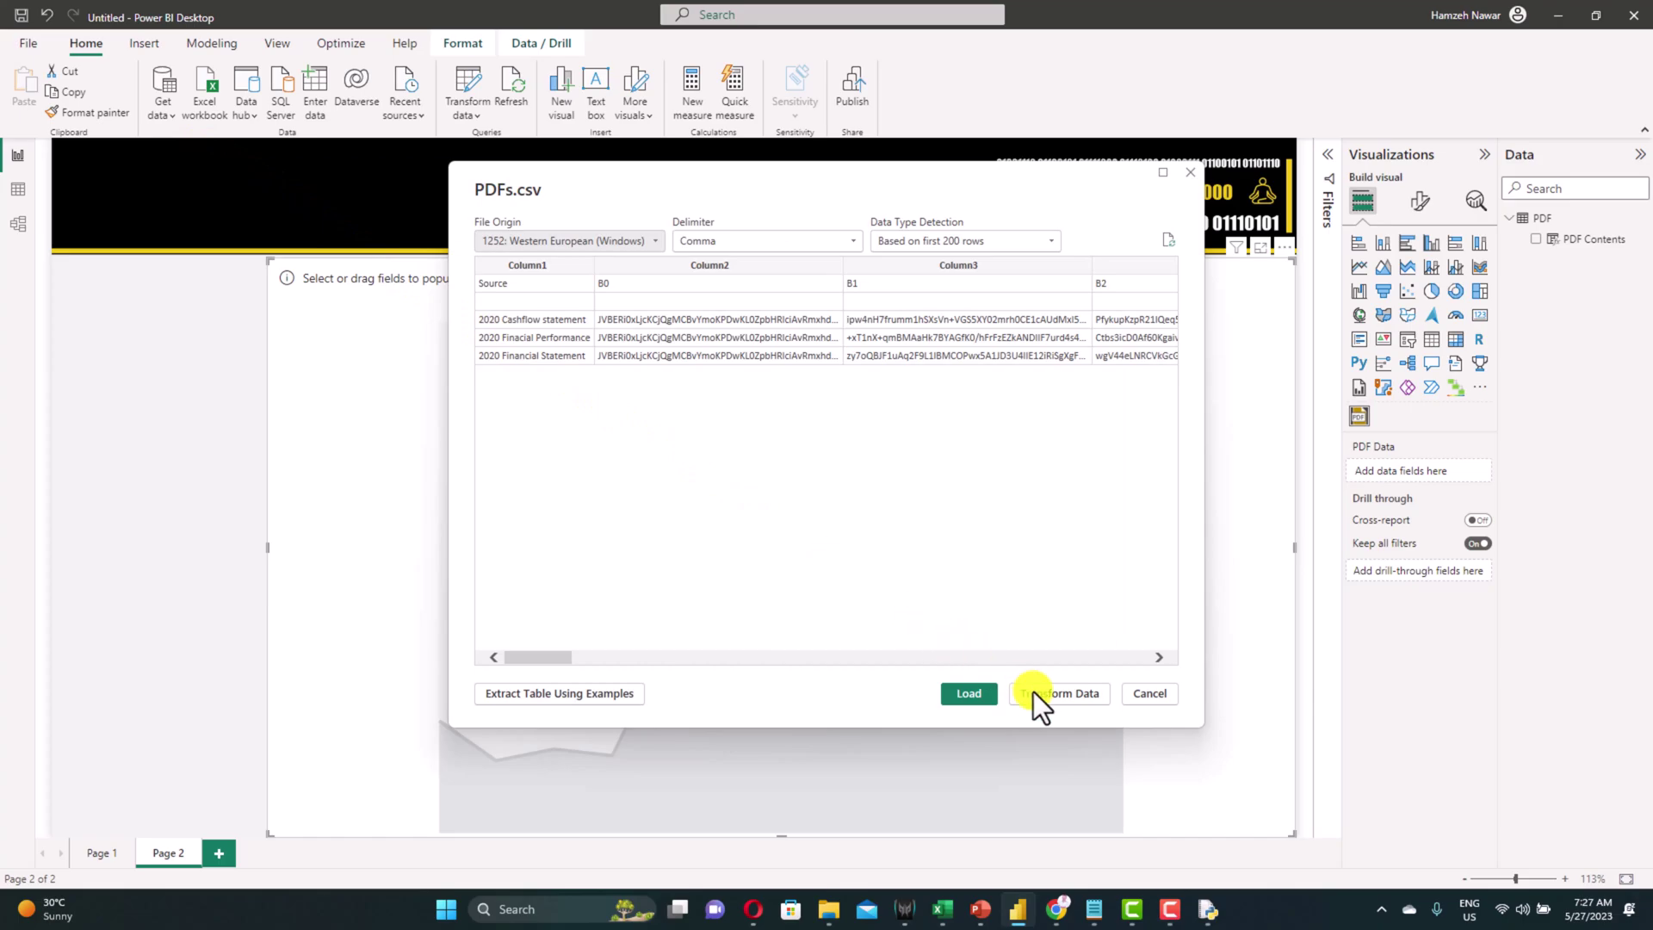
click(1033, 690)
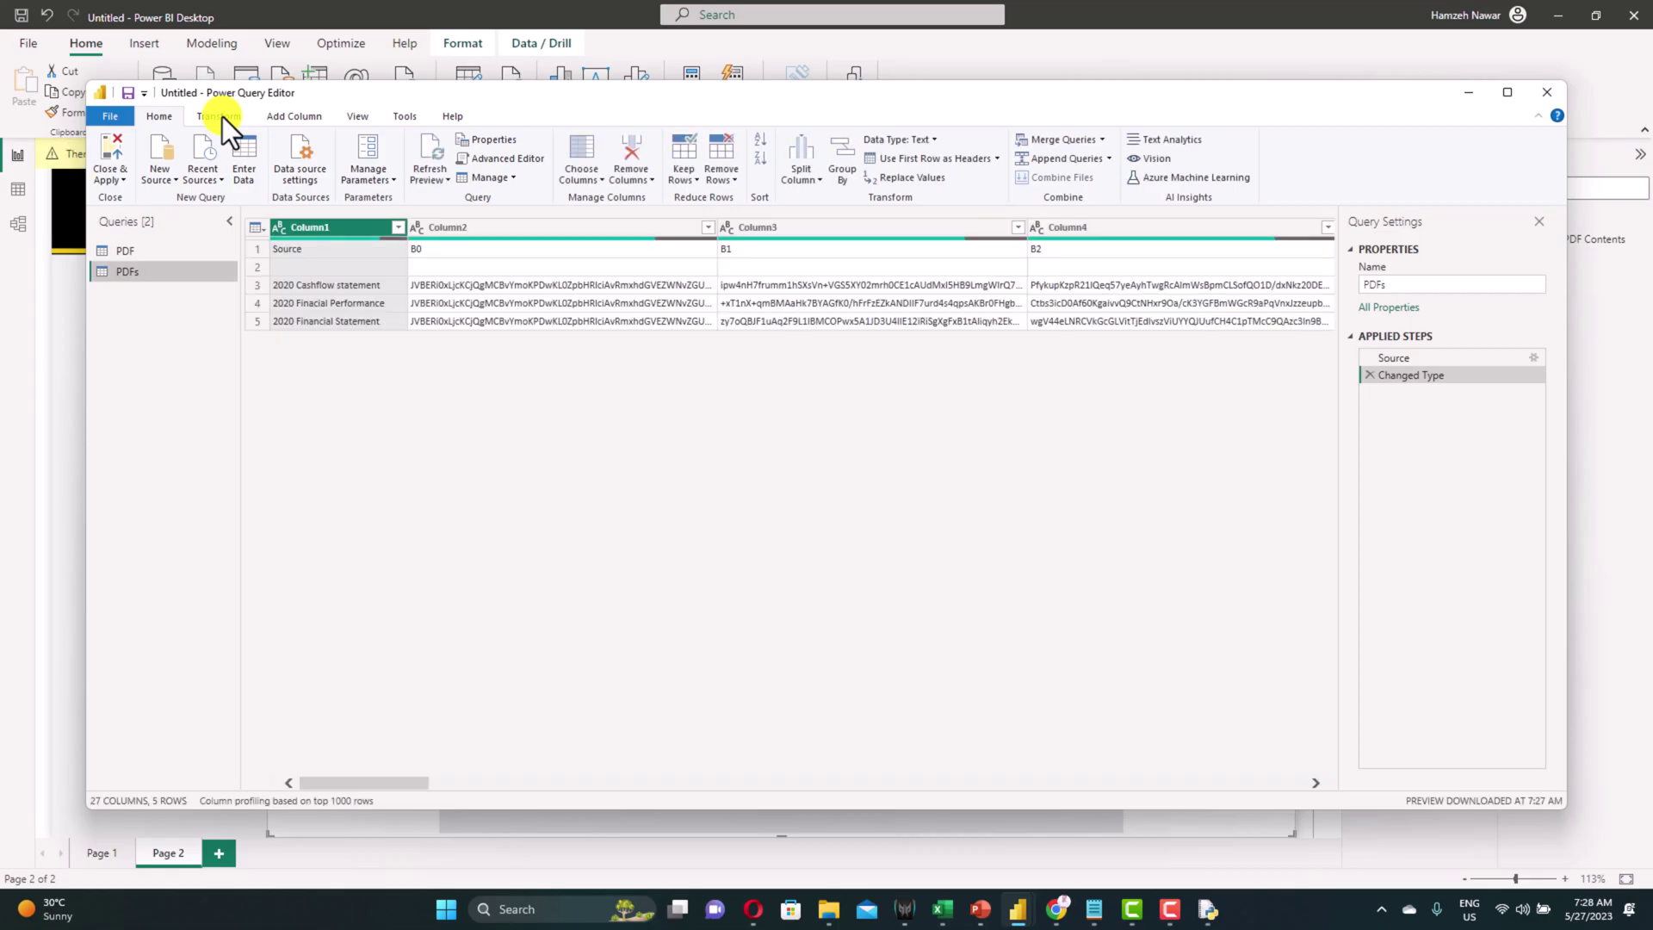
- Promote the first row to headers, filter out blank Source rows, and load the PDFs table
click(221, 117)
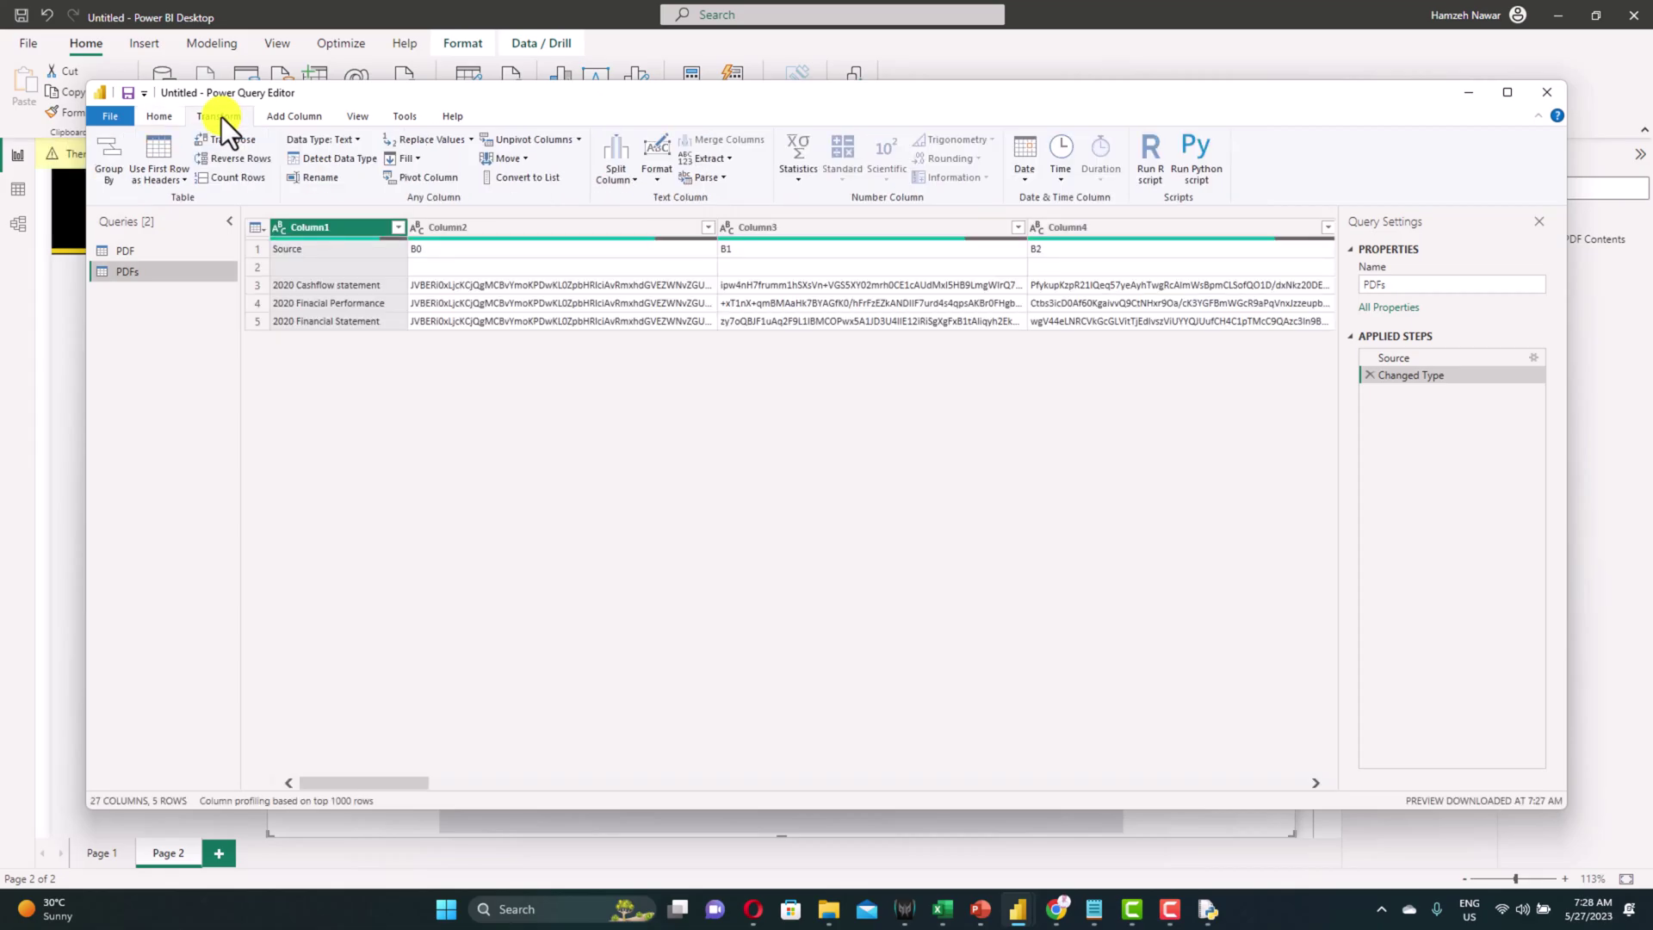
click(162, 146)
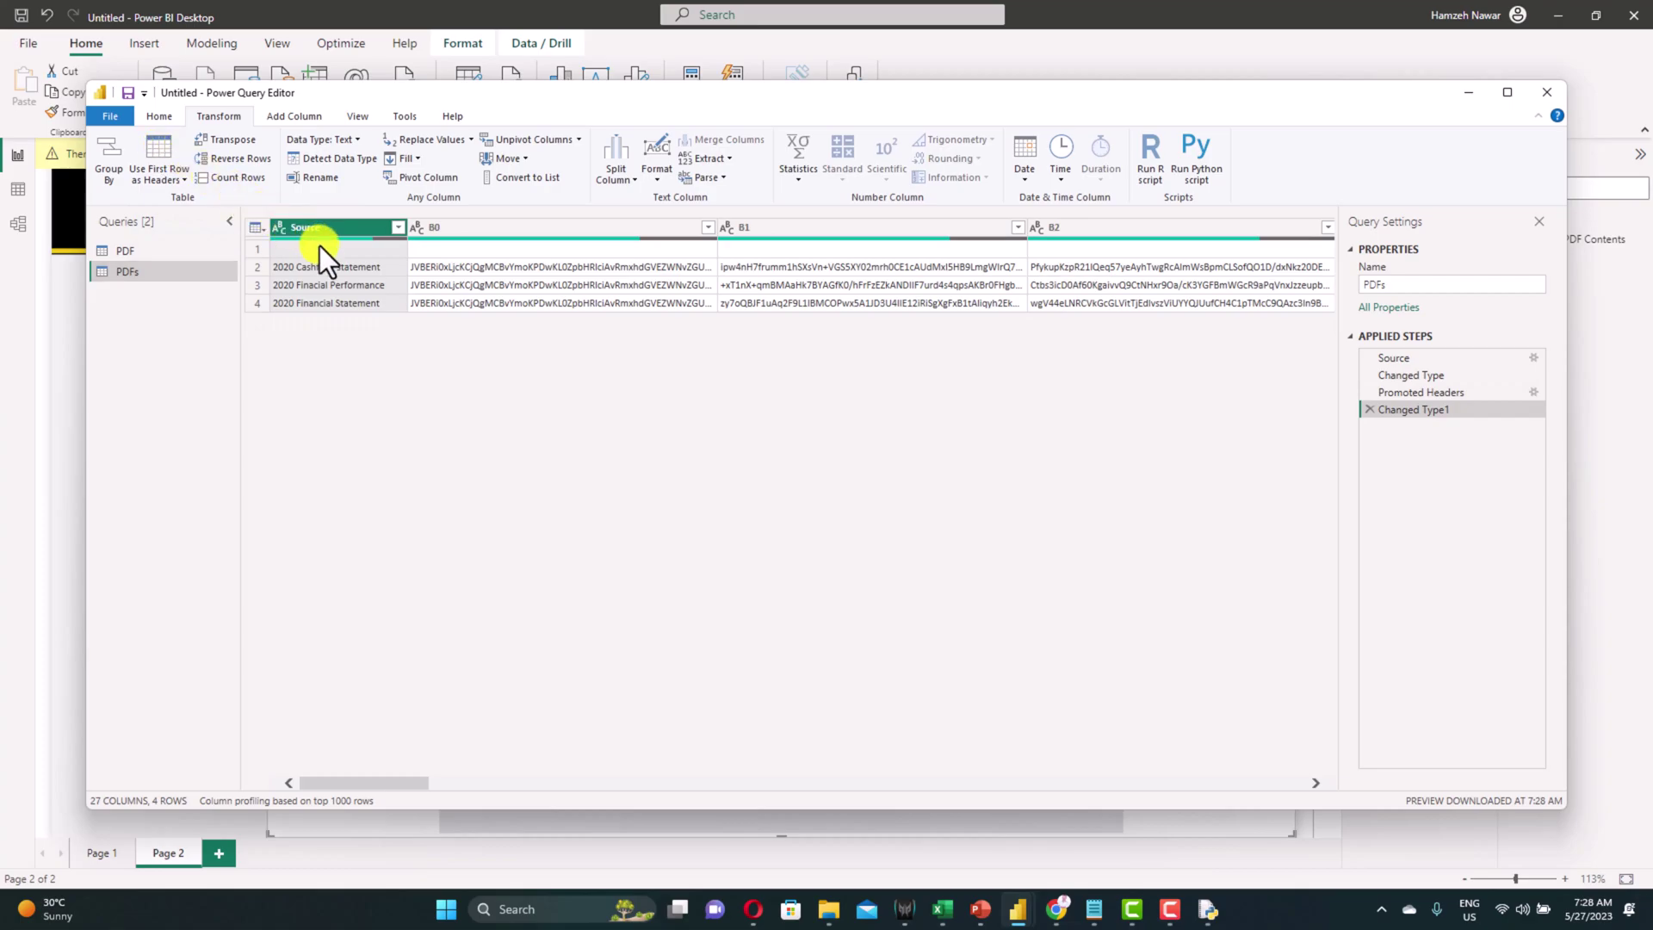
click(399, 226)
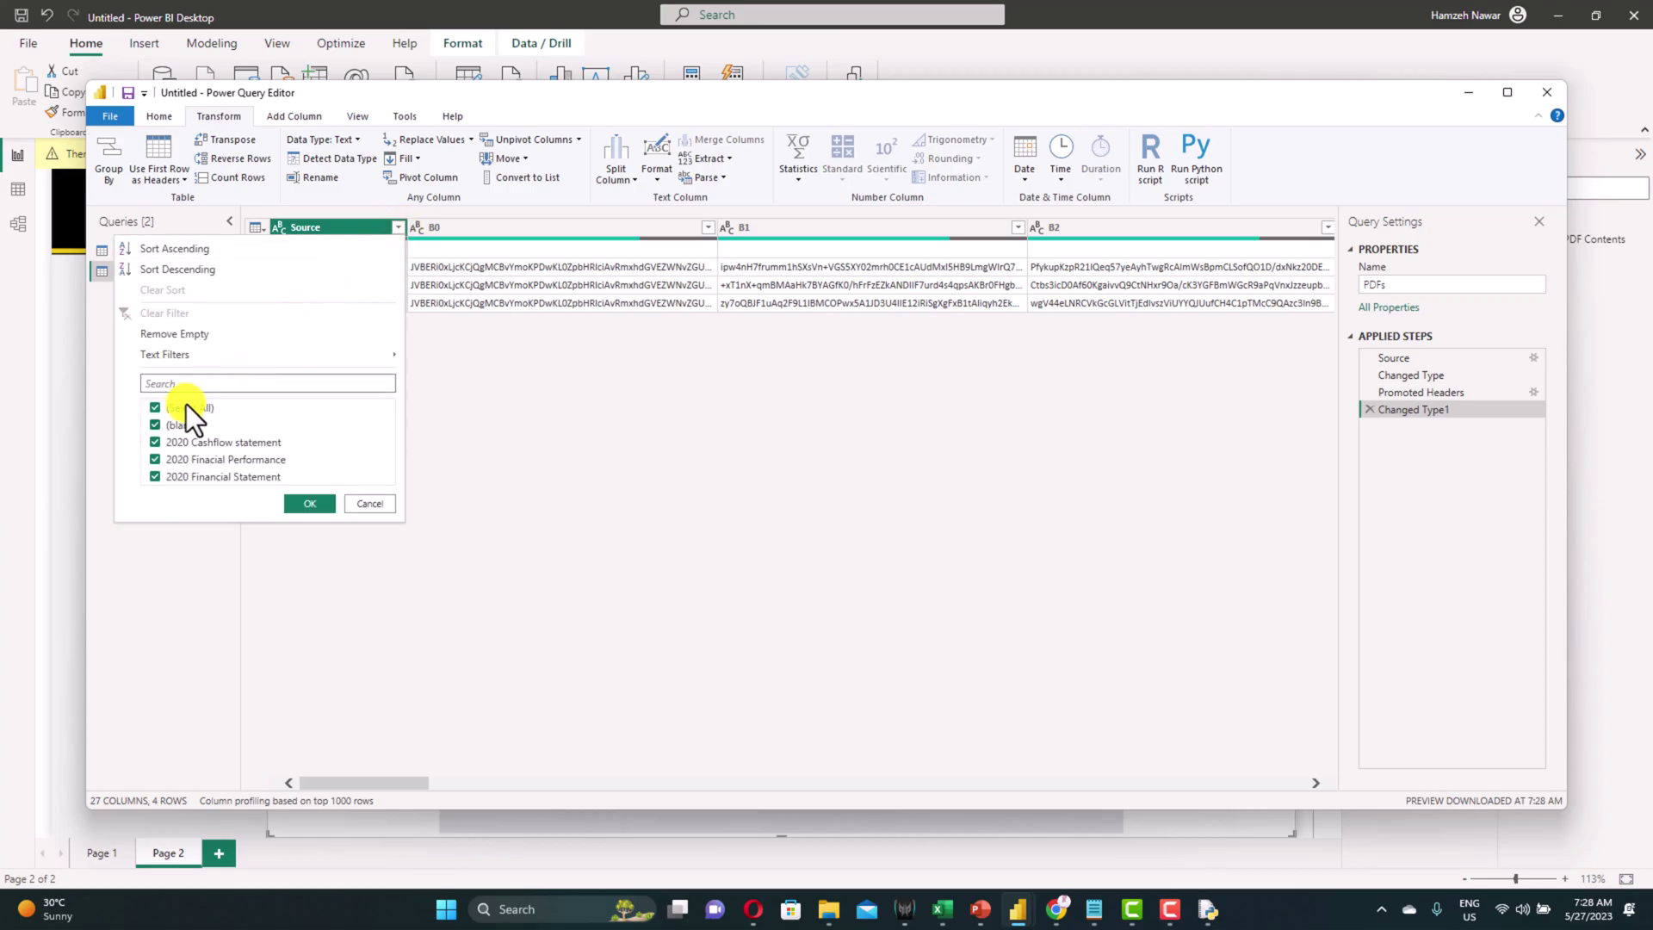
click(156, 426)
click(307, 505)
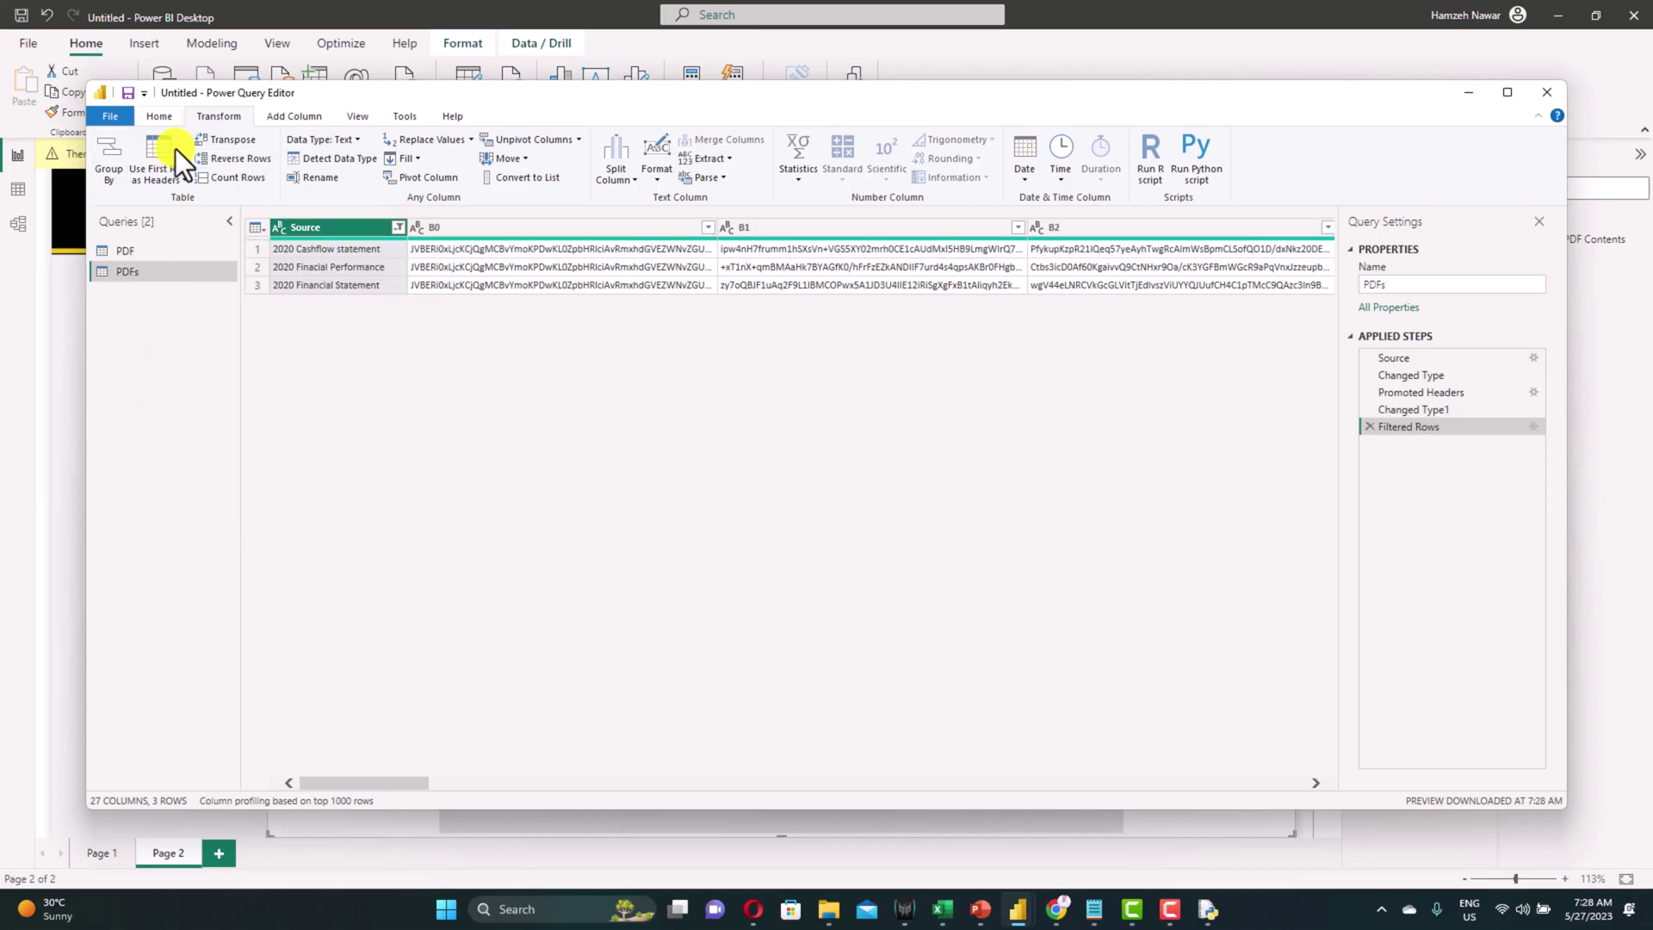
click(175, 117)
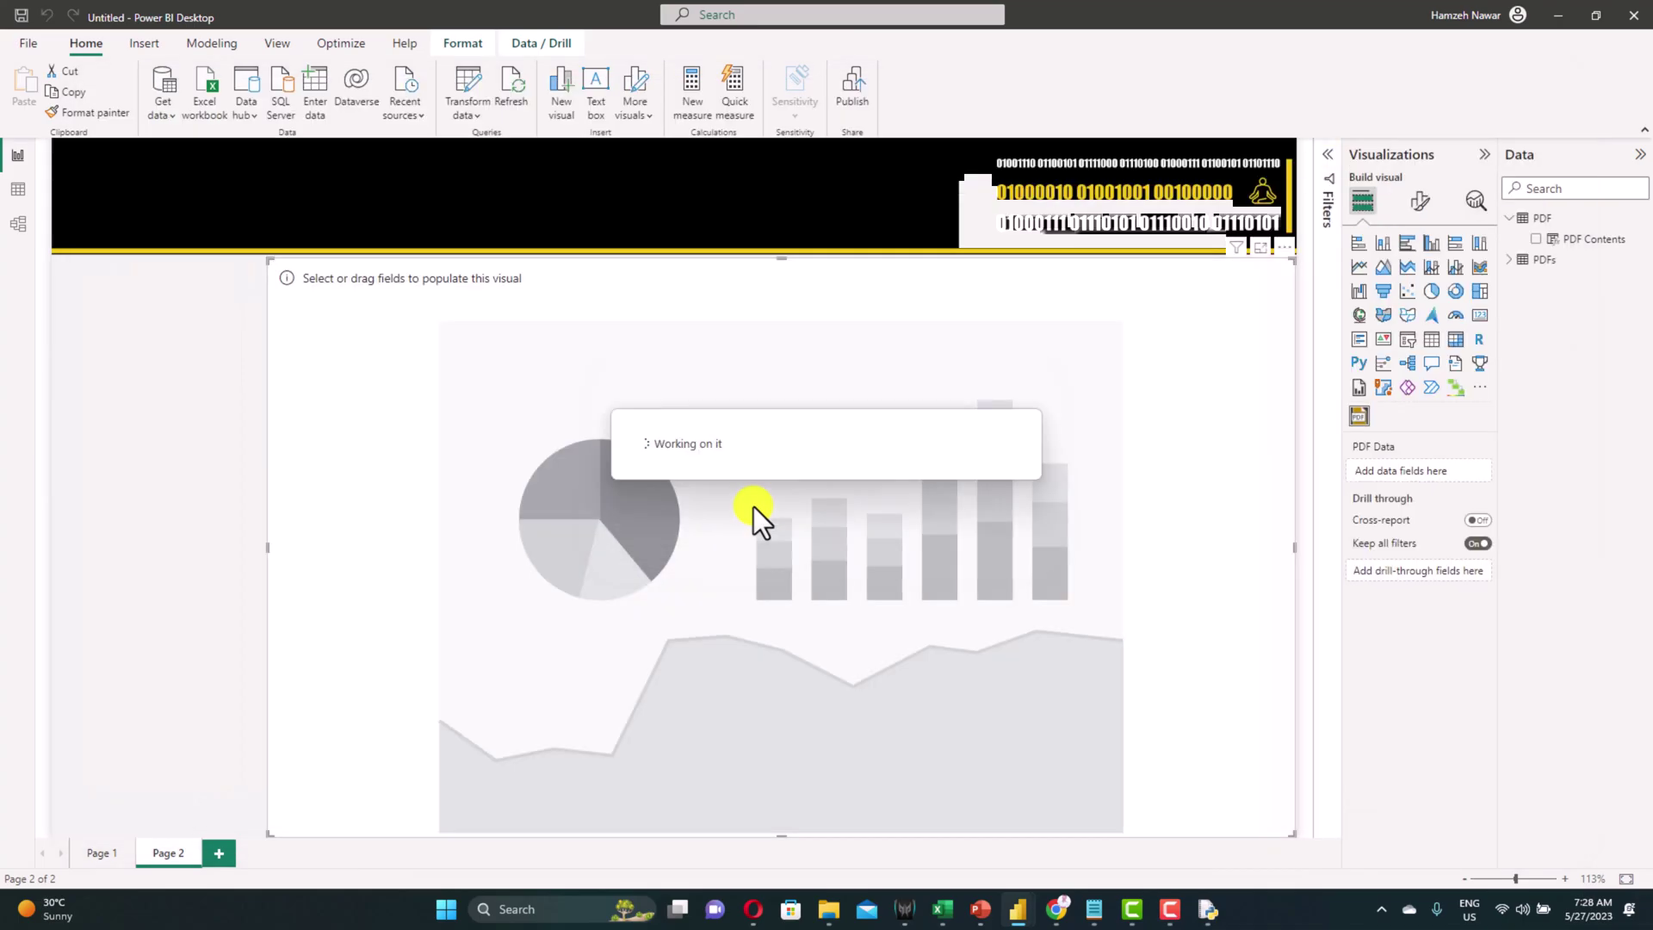
click(1508, 258)
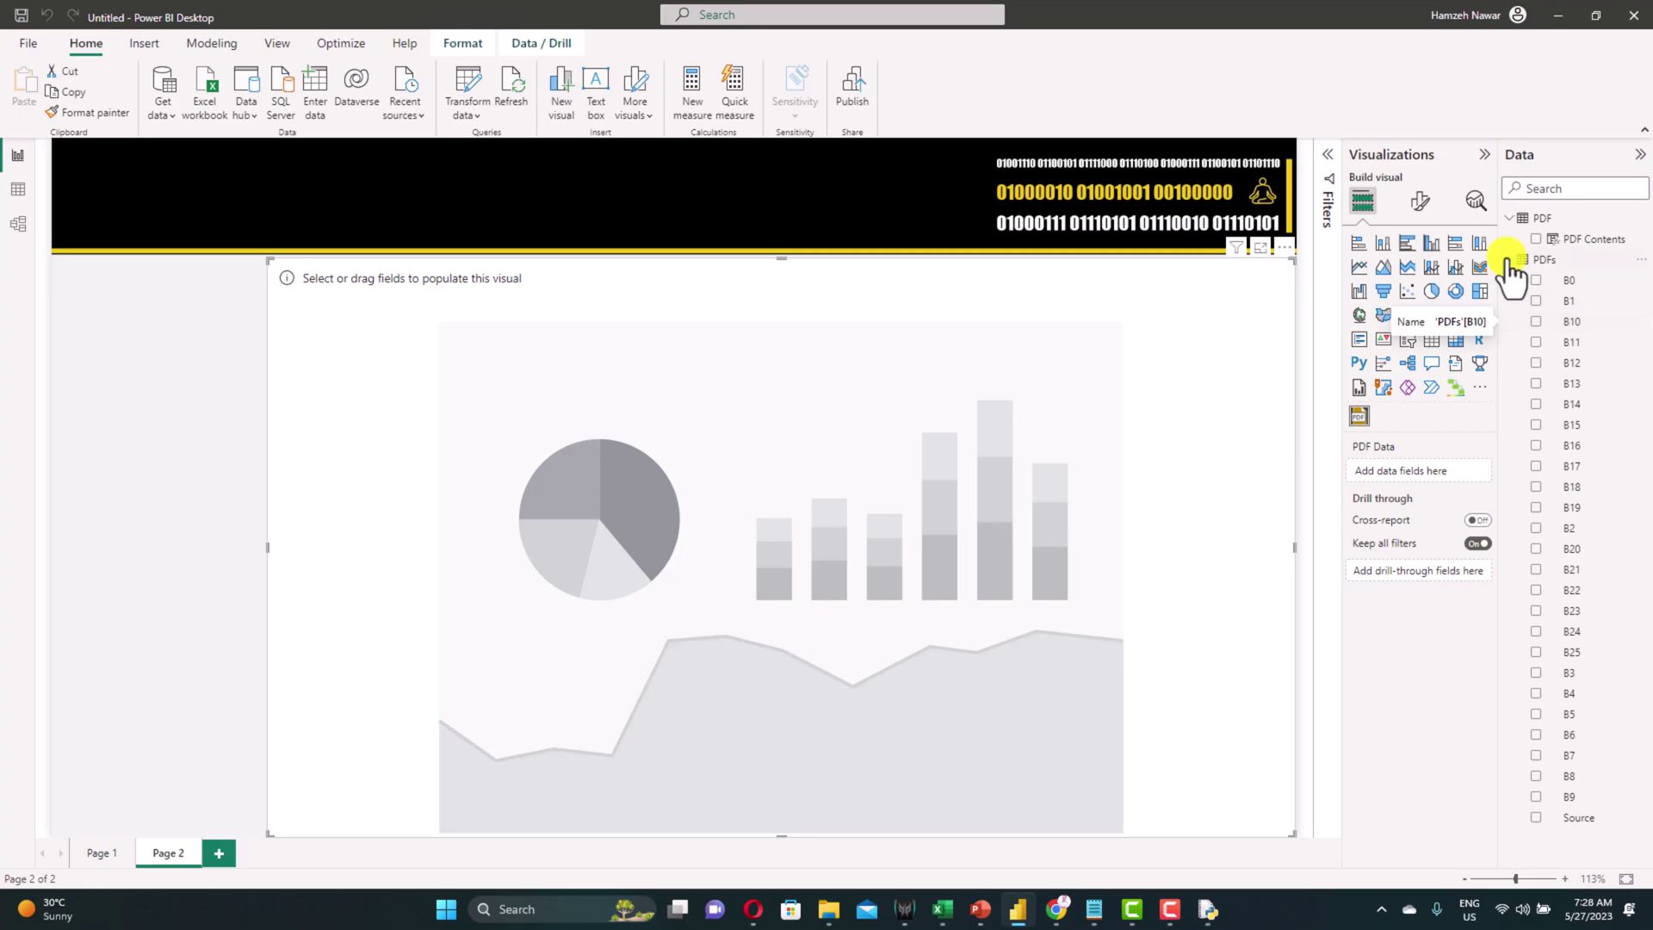
- Fill the Book1 formula pattern from row 15 down to row 26, ending at [B25], then minimize Excel
click(969, 890)
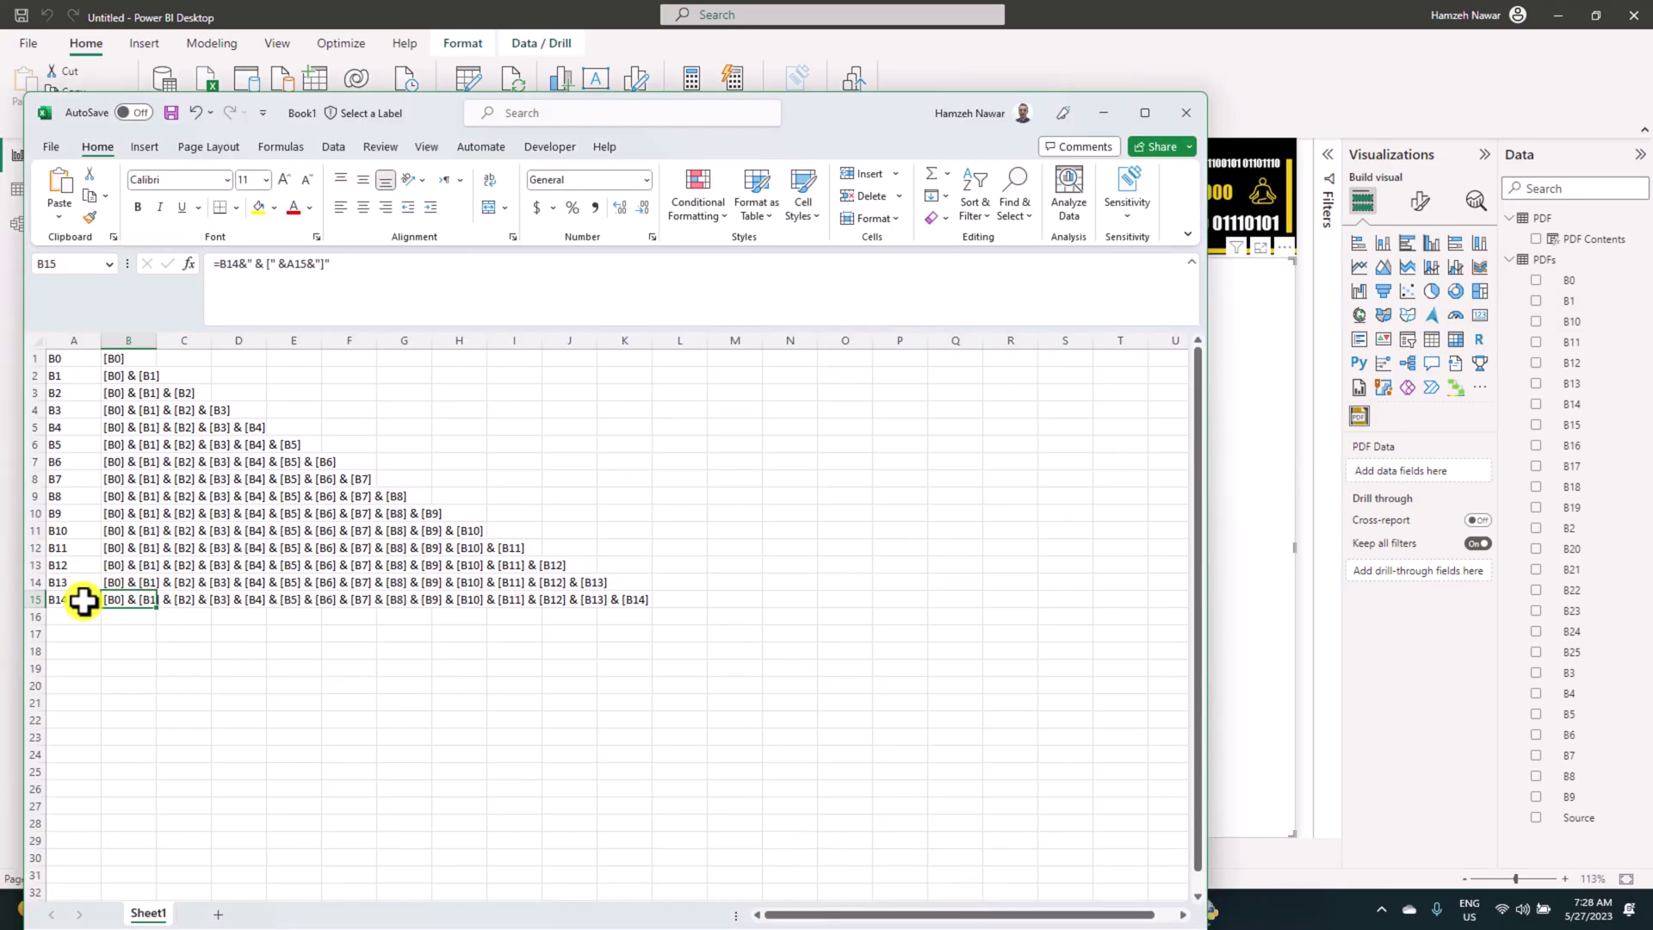
drag(83, 600, 141, 790)
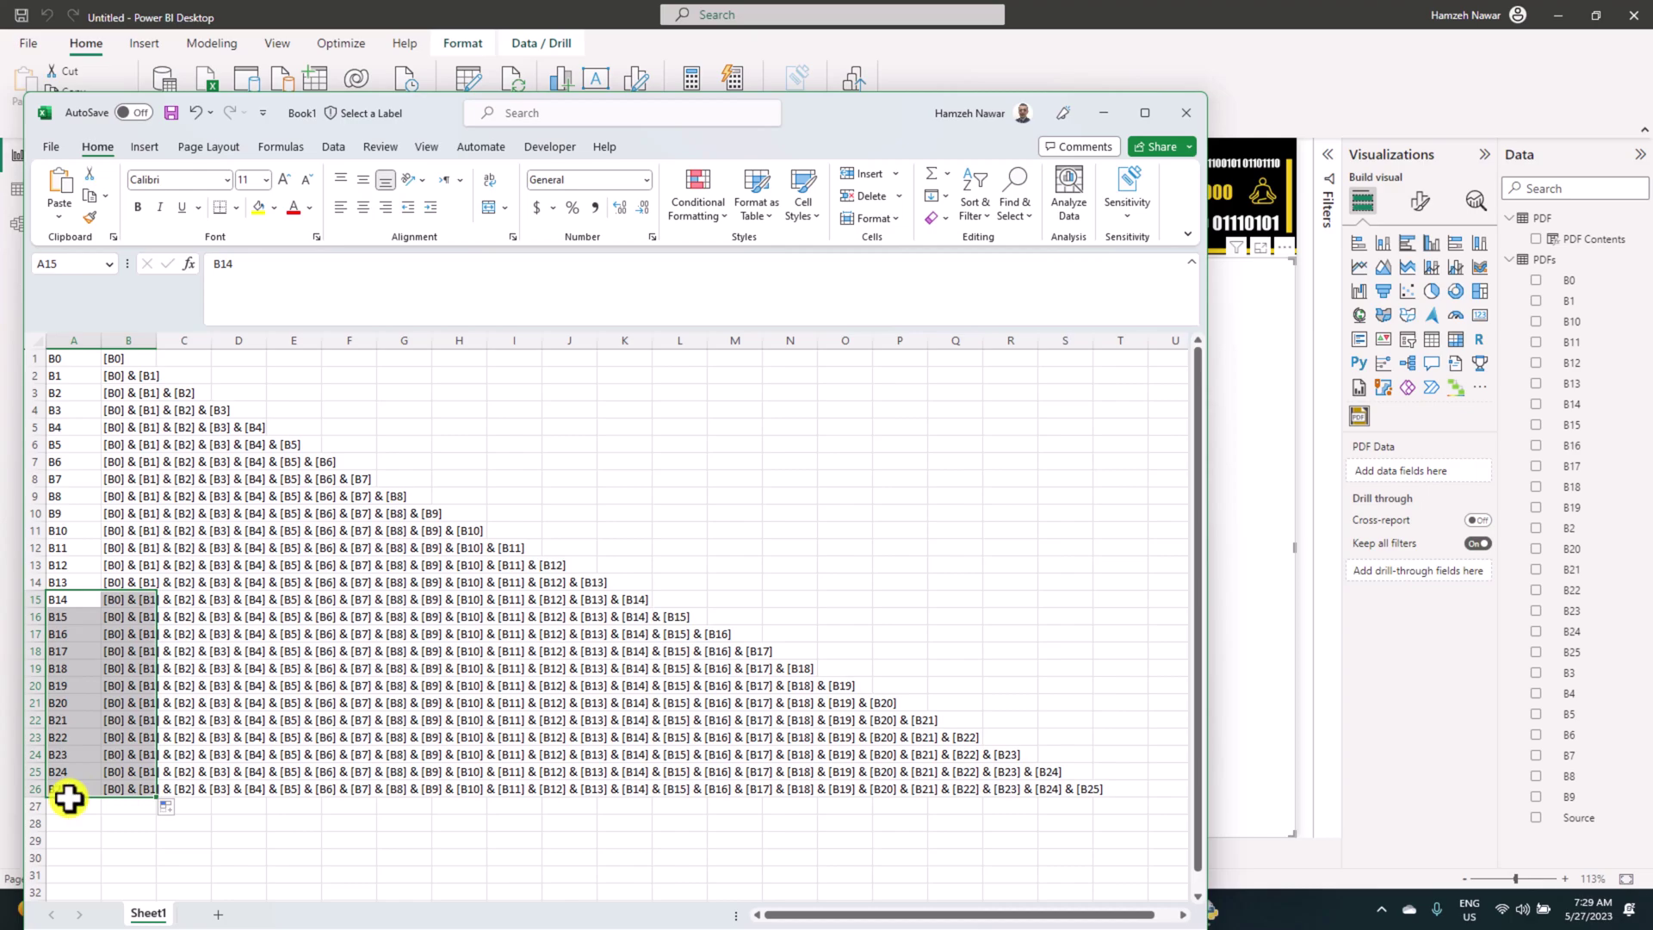
click(121, 788)
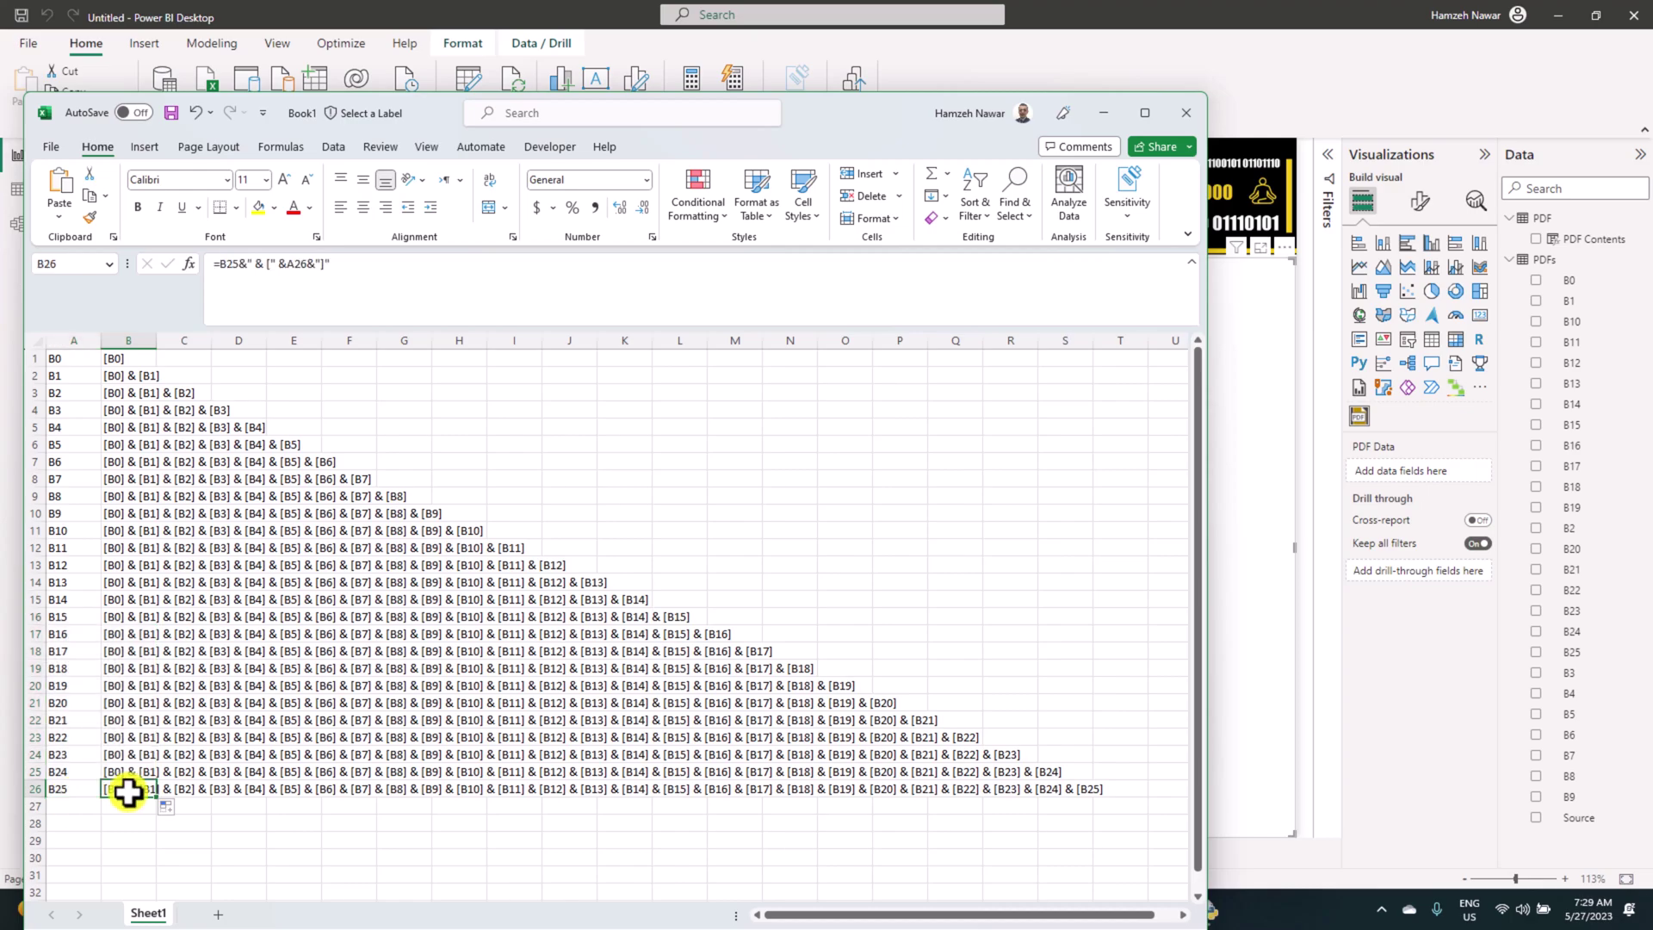
click(1103, 113)
- Add calculated column PDFs Cotents = [B0] & [B1] & … & [B25] to the PDFs table
right_click(1556, 261)
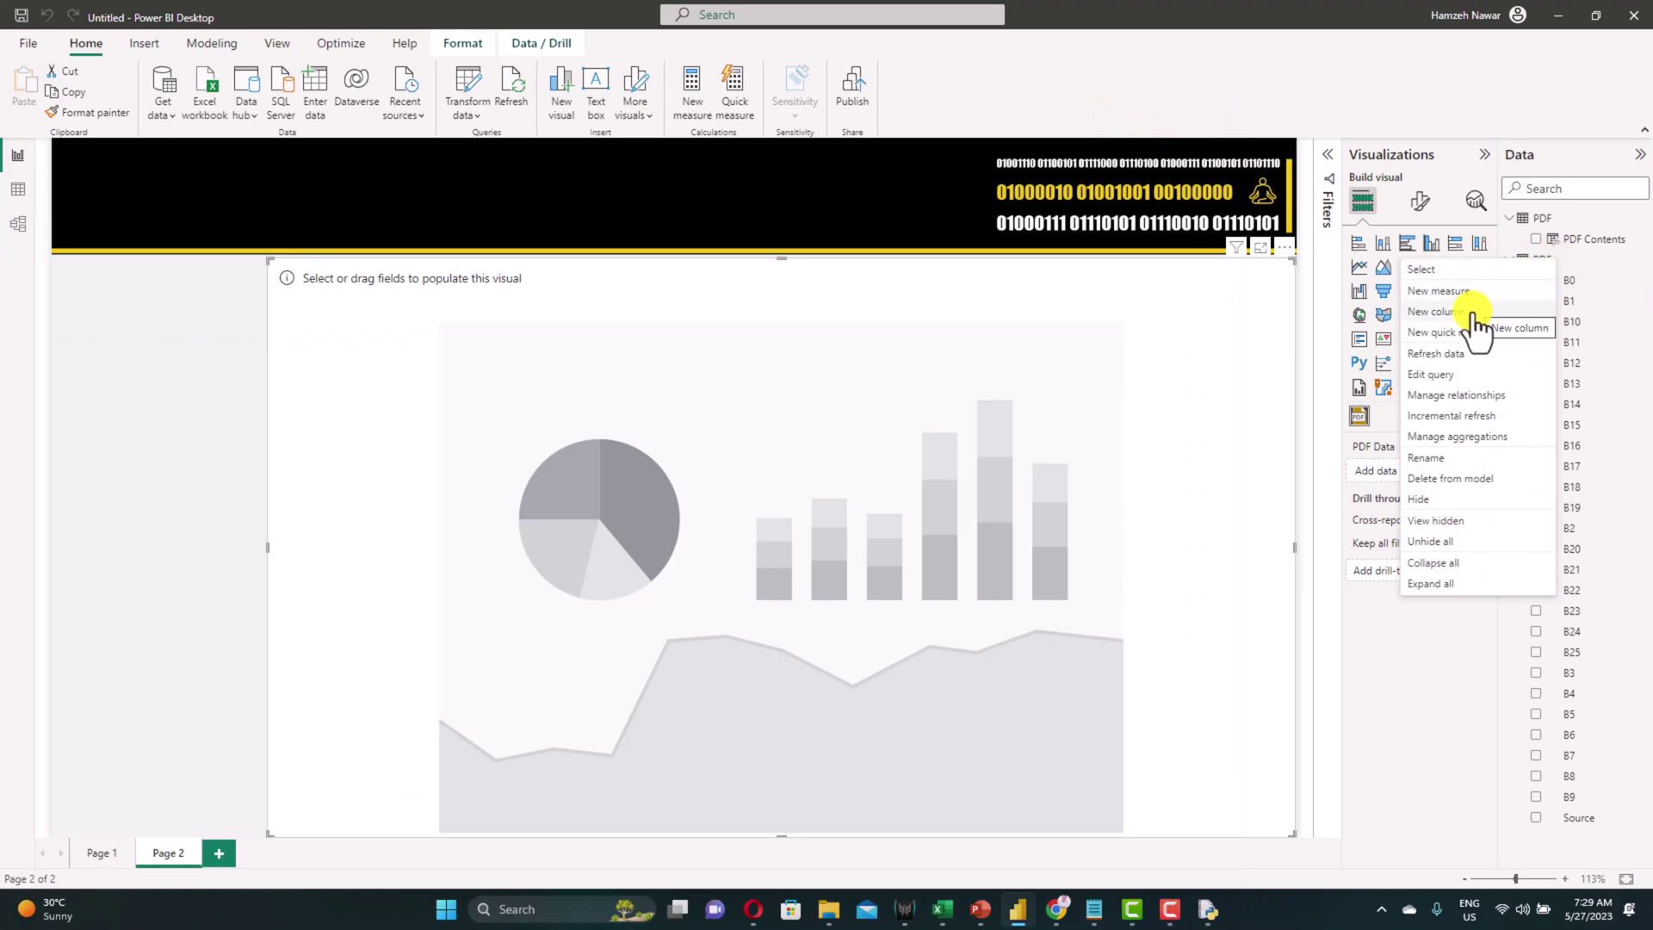
key(Escape)
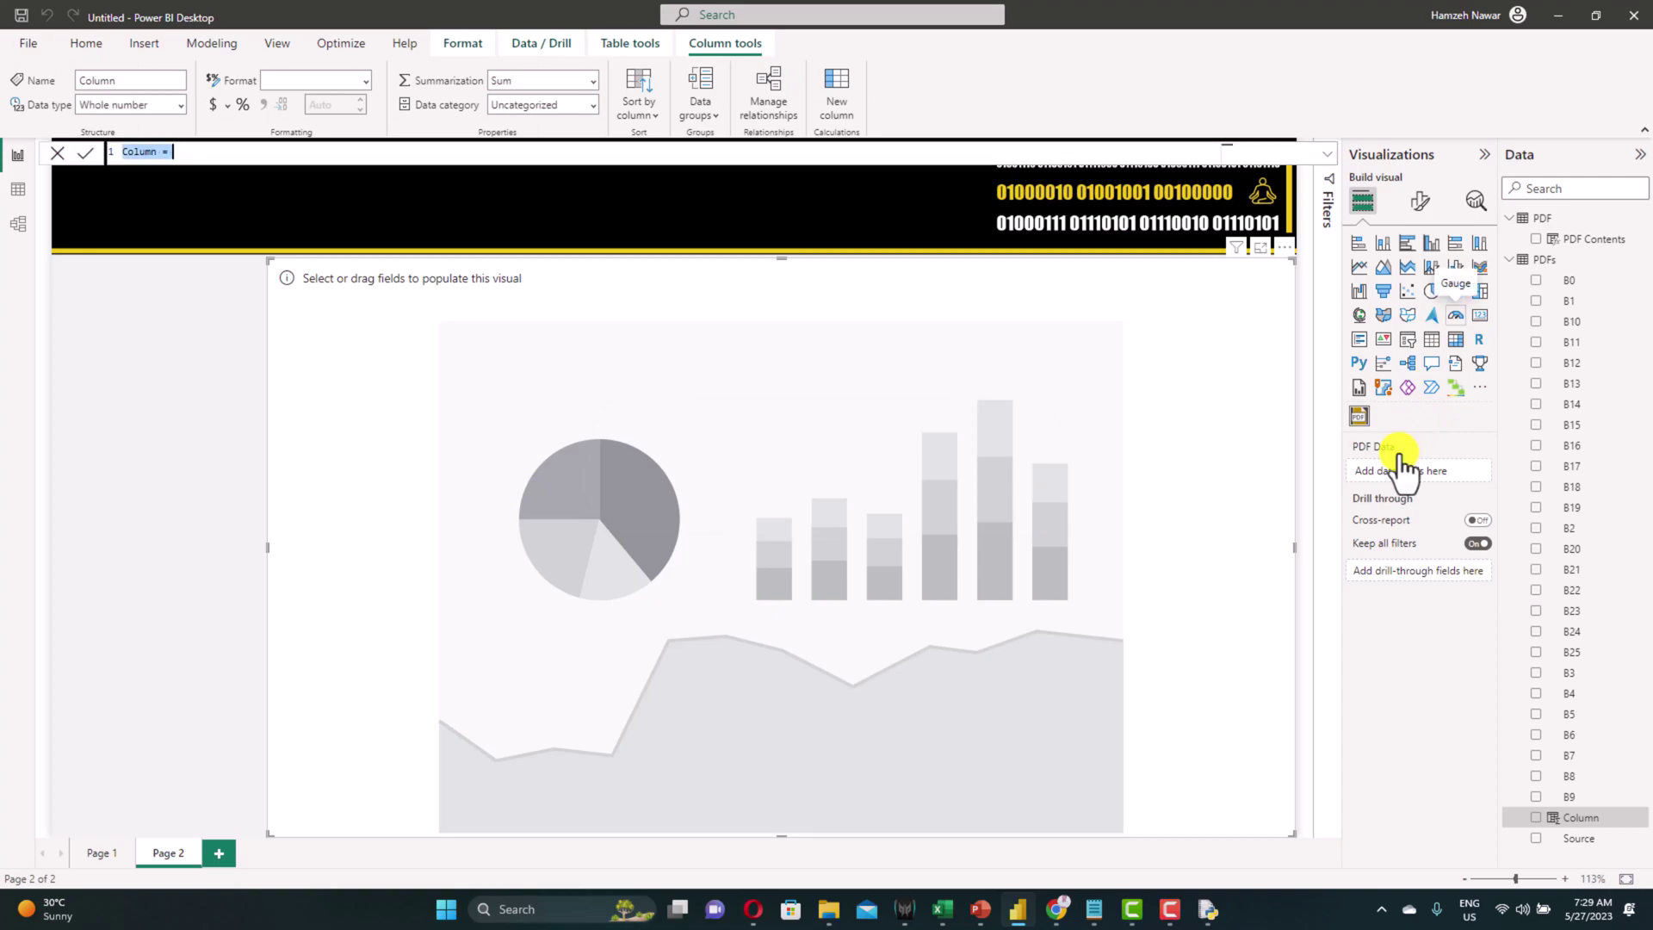
text(PDFs Cotents=)
text([B0] & [B1] & [B2] & [B3] & [B4] & [B5] & [B6] & [B7] & [B8] & [B9] & [B10] & [B11] & [B12] & [B13] & [B14] & [B15] & [B16] & [B17] & [B18] & [B19] & [B20] & [B21] & [B22] & [B23] & [B24] & [B25])
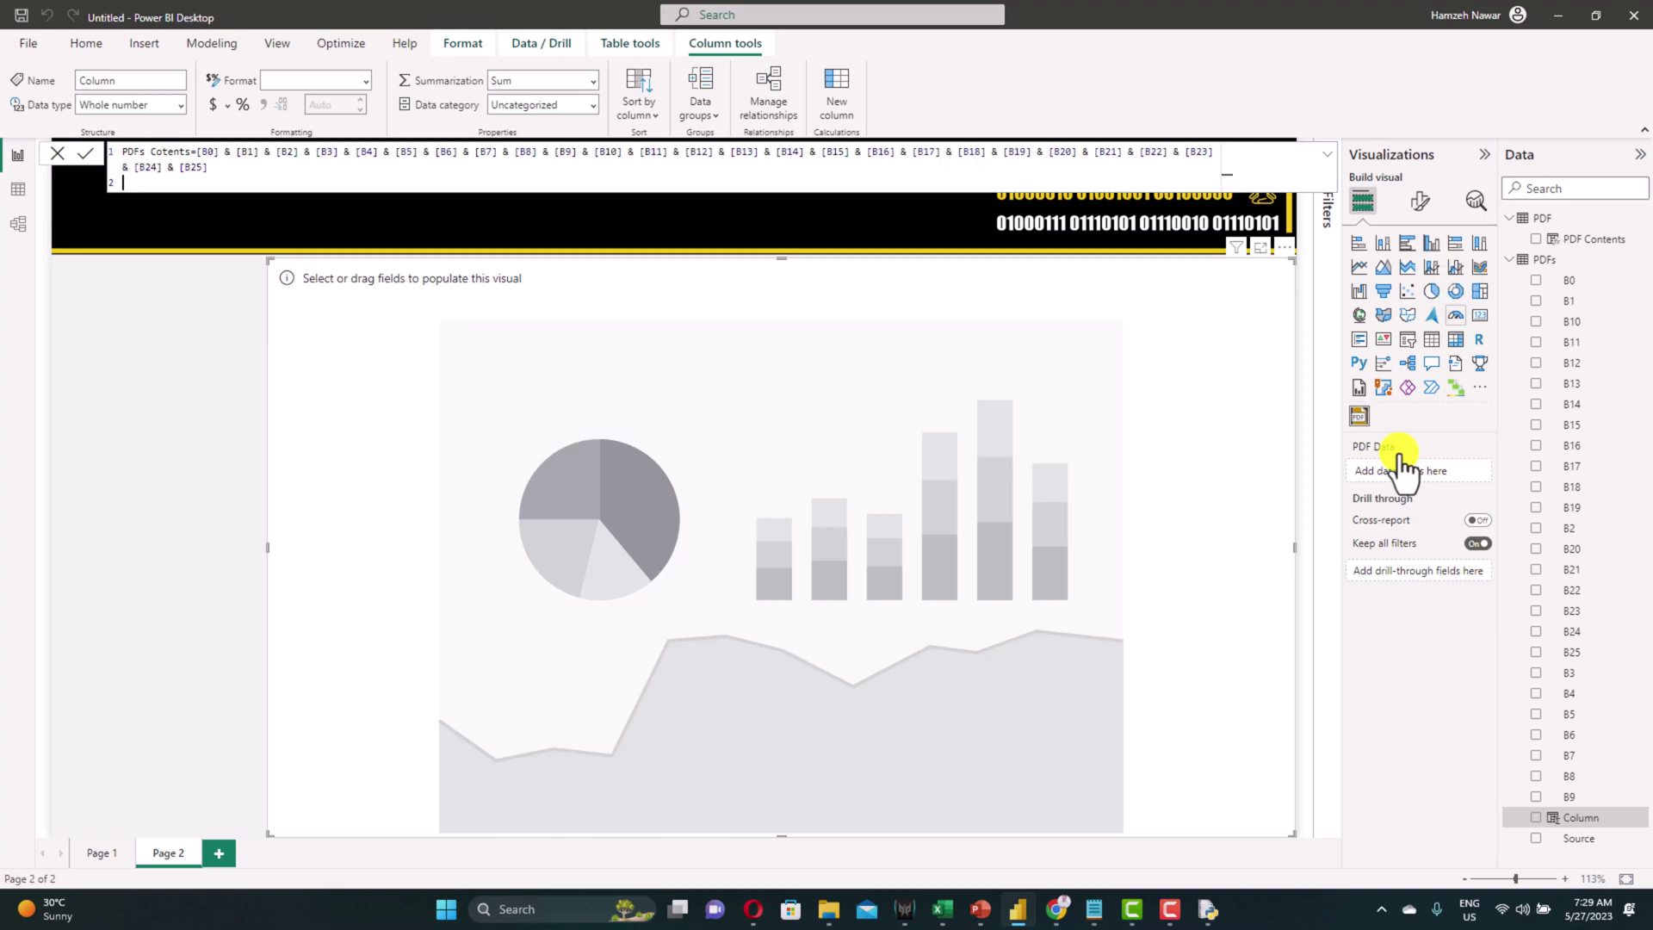
key(BackSpace)
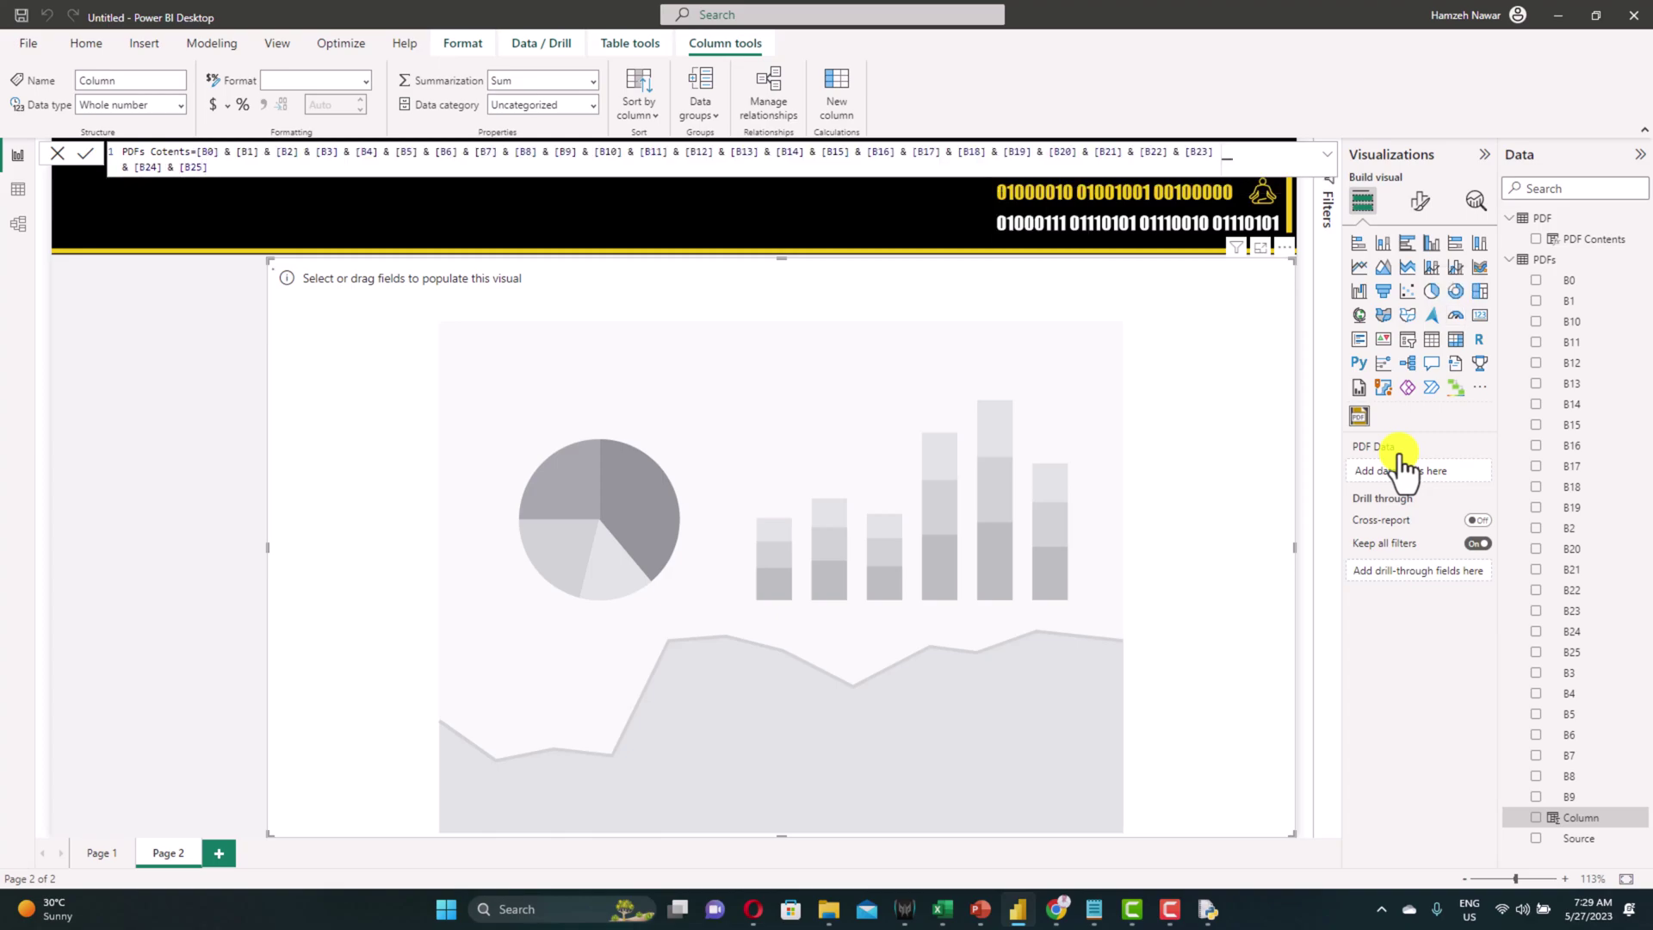
key(Return)
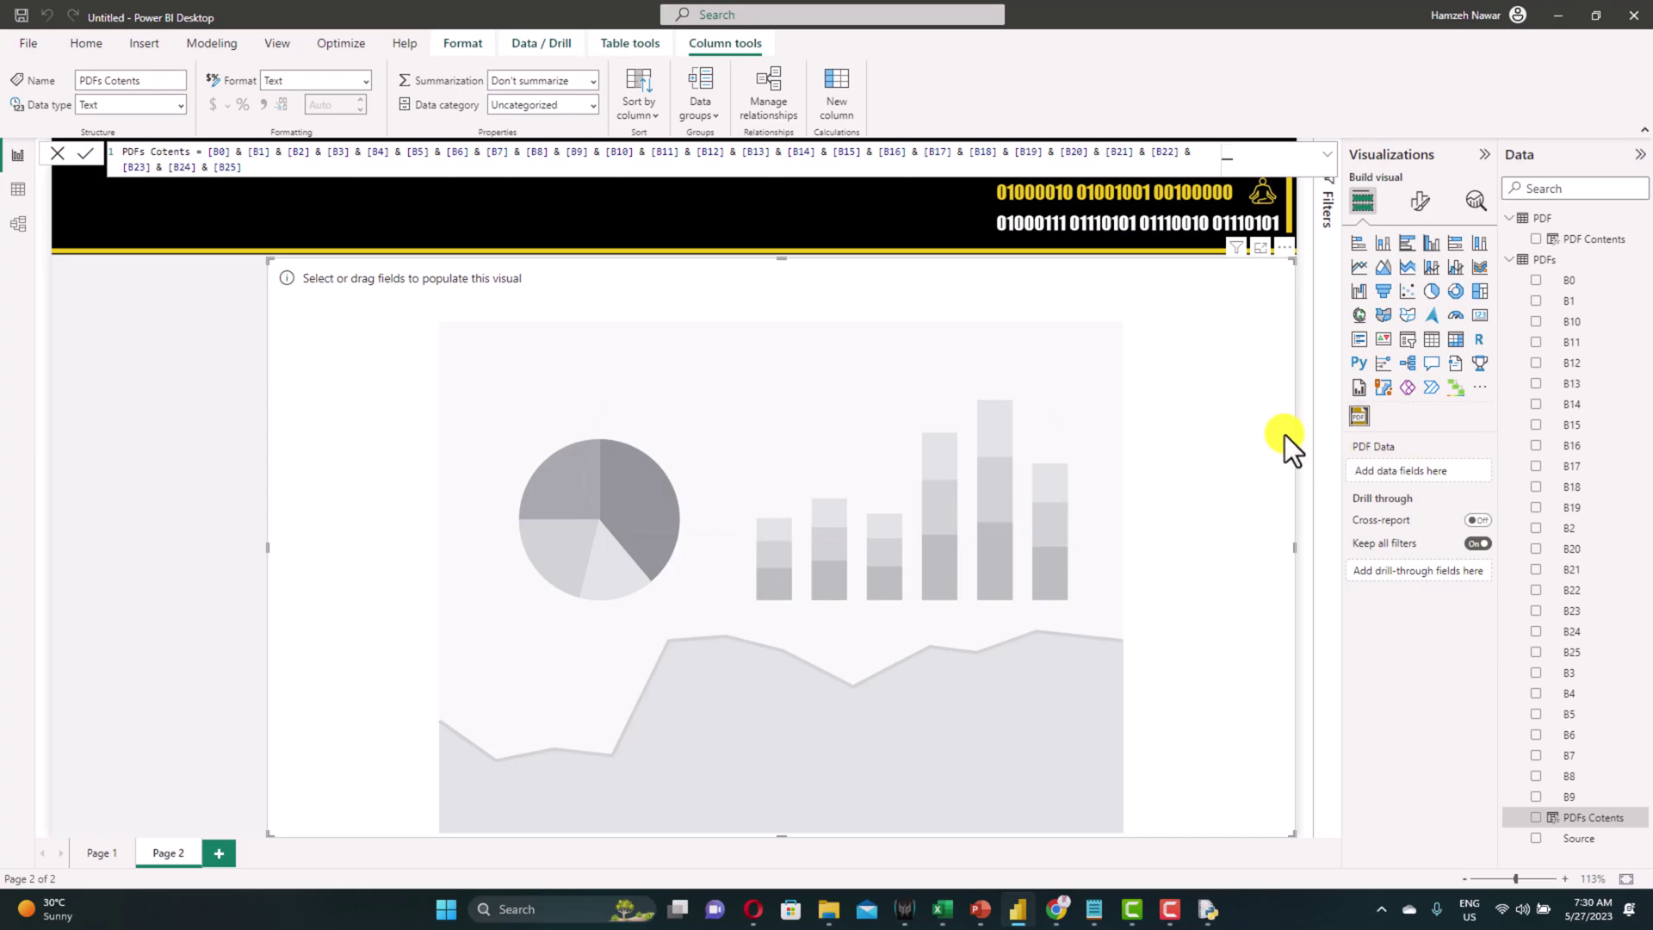
- In Model view, hide PDFs fields B0 through B25, then return to Report view
click(21, 227)
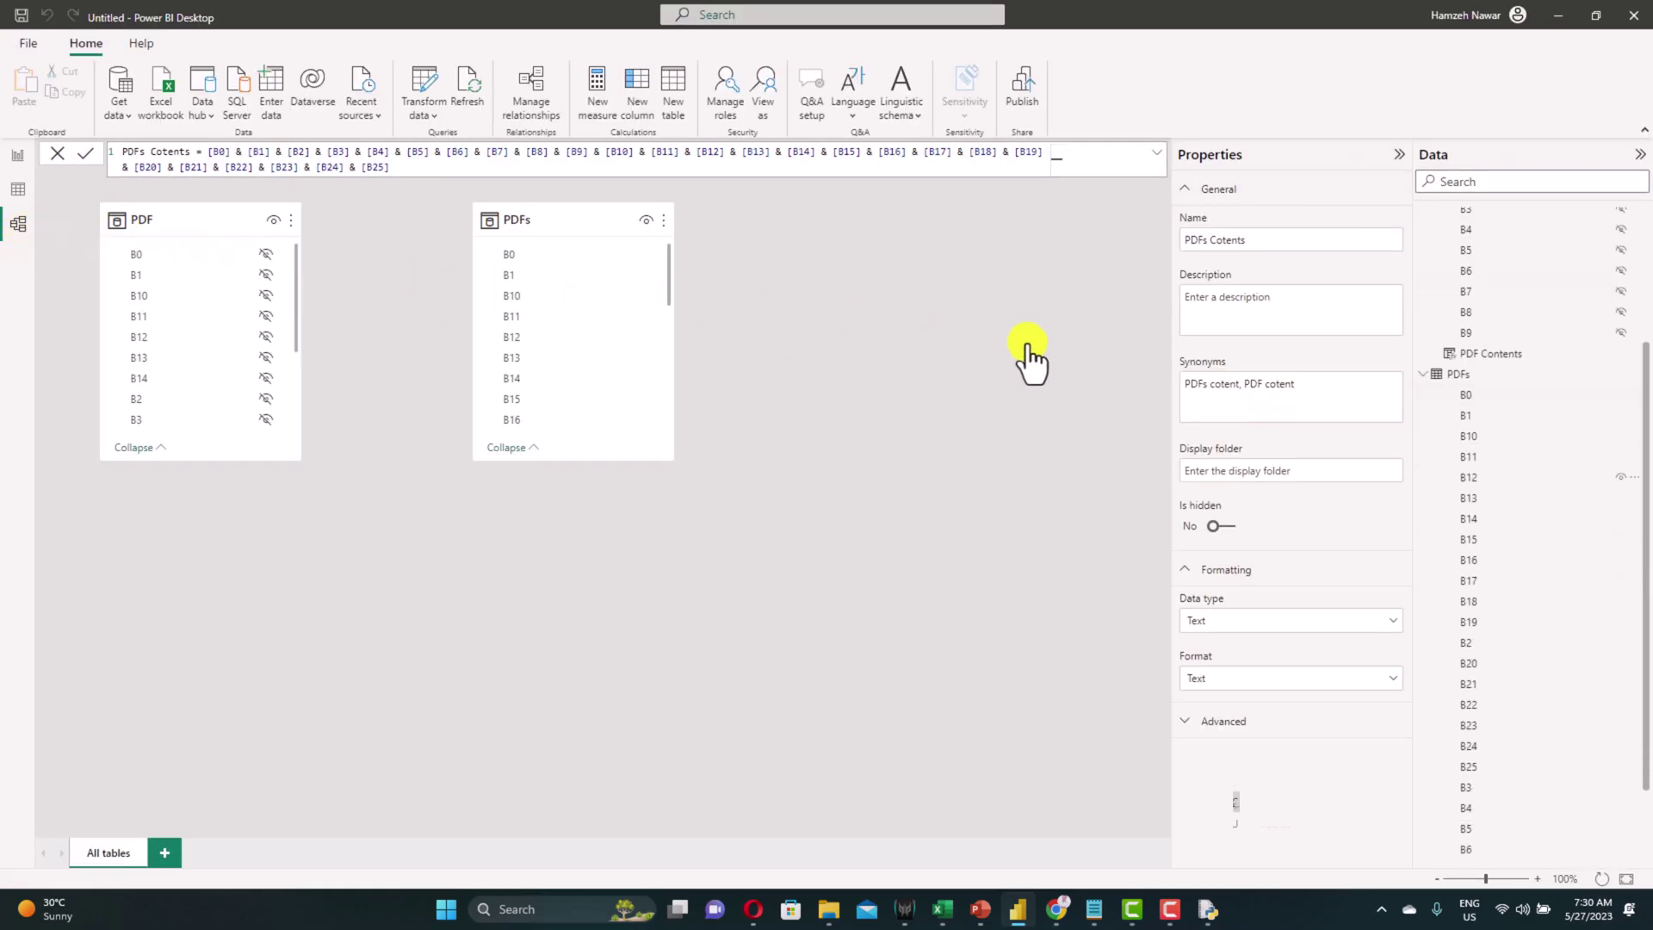
click(1474, 396)
scroll(1523, 694, down, 2)
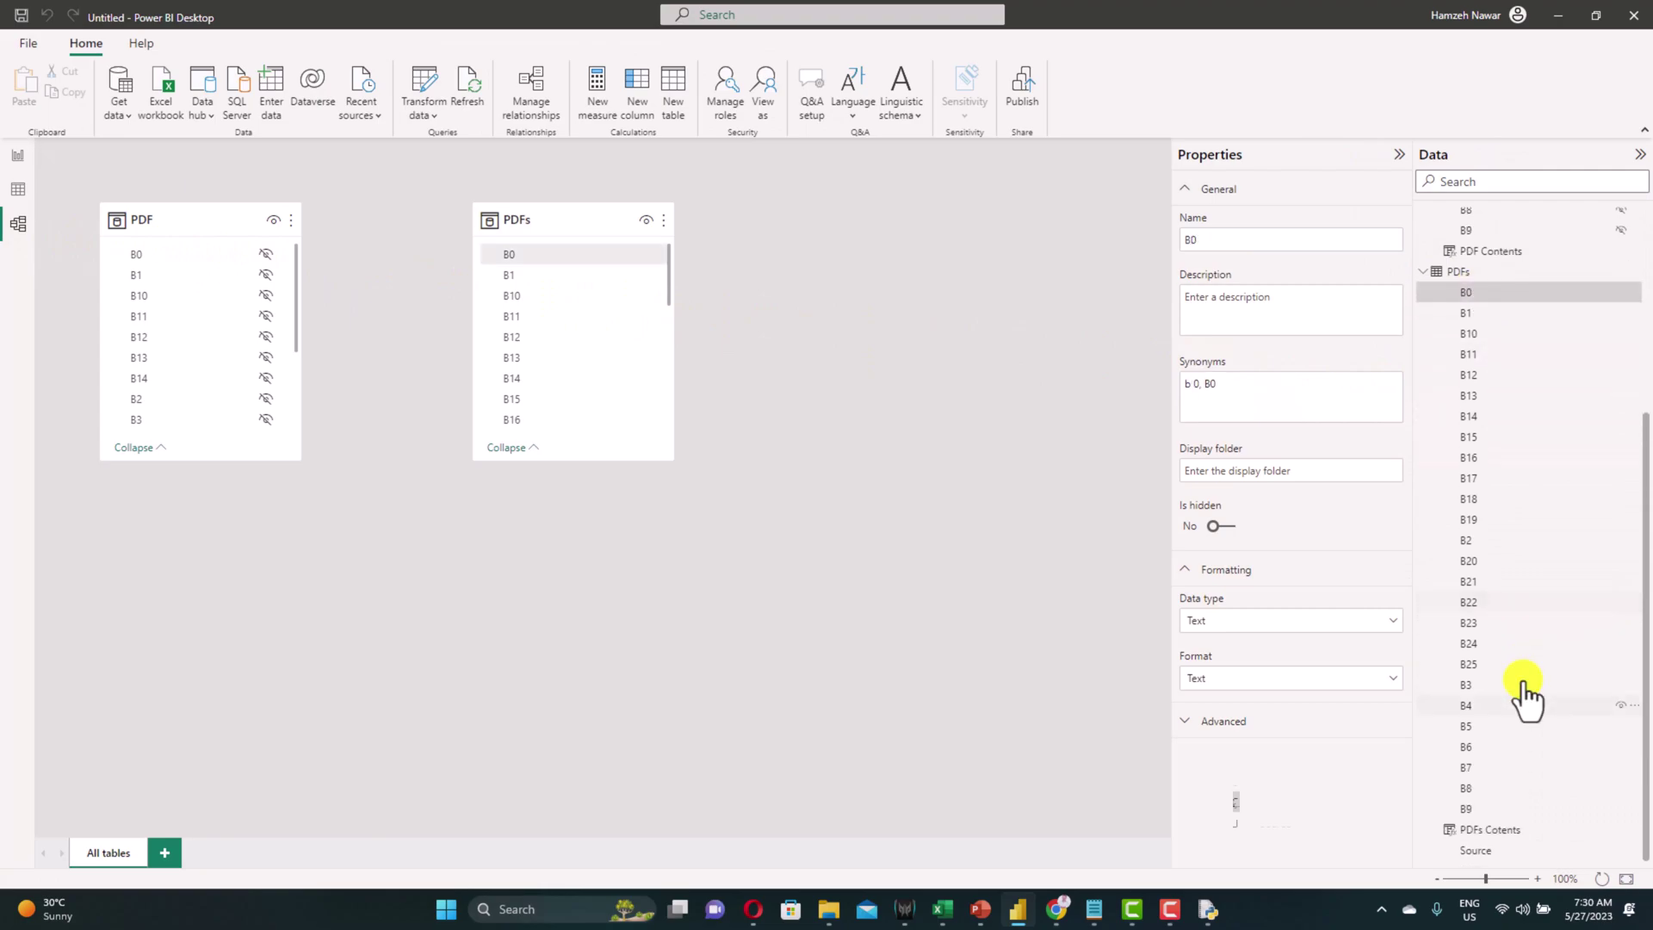
shift+click(1492, 811)
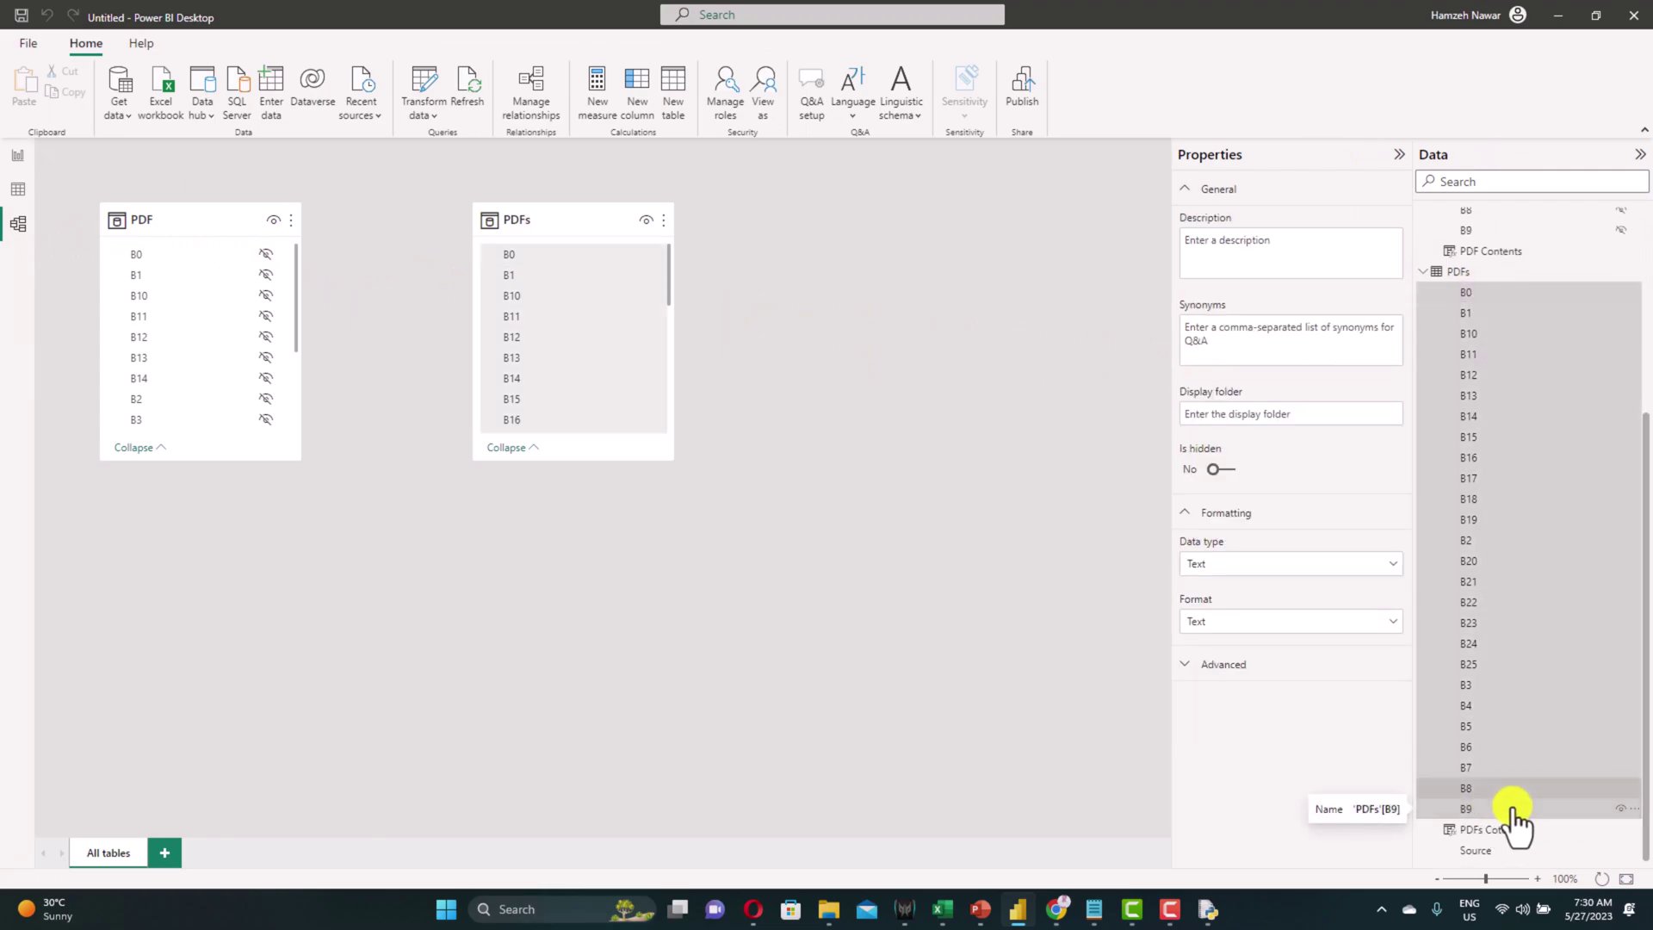
click(1621, 809)
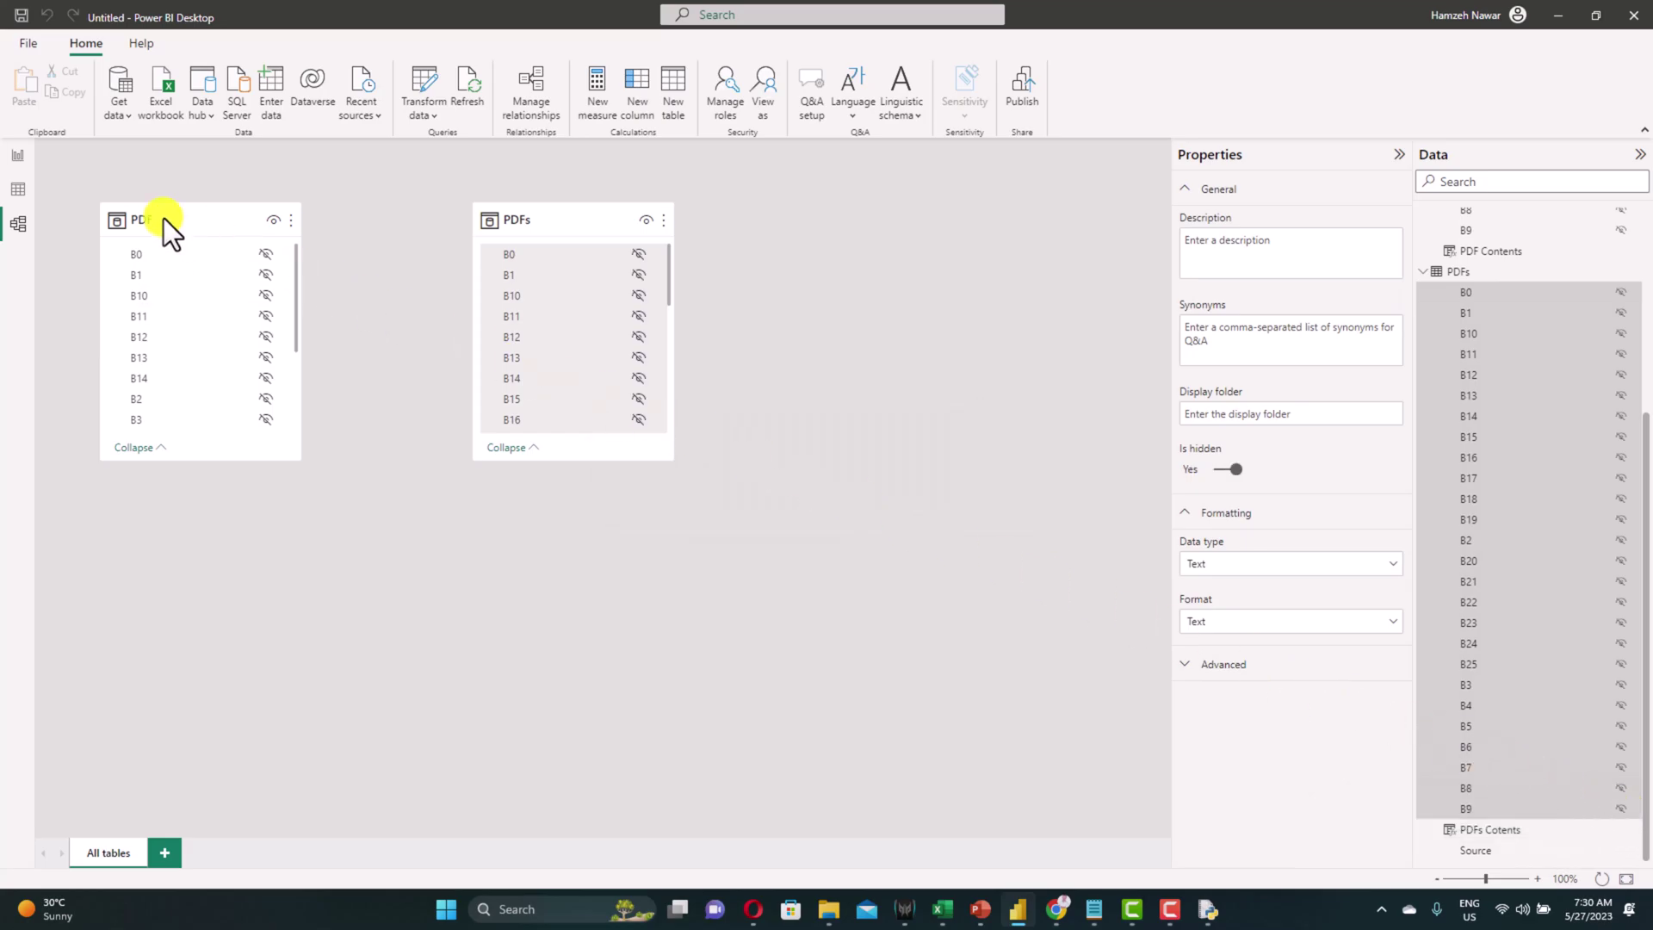
click(19, 158)
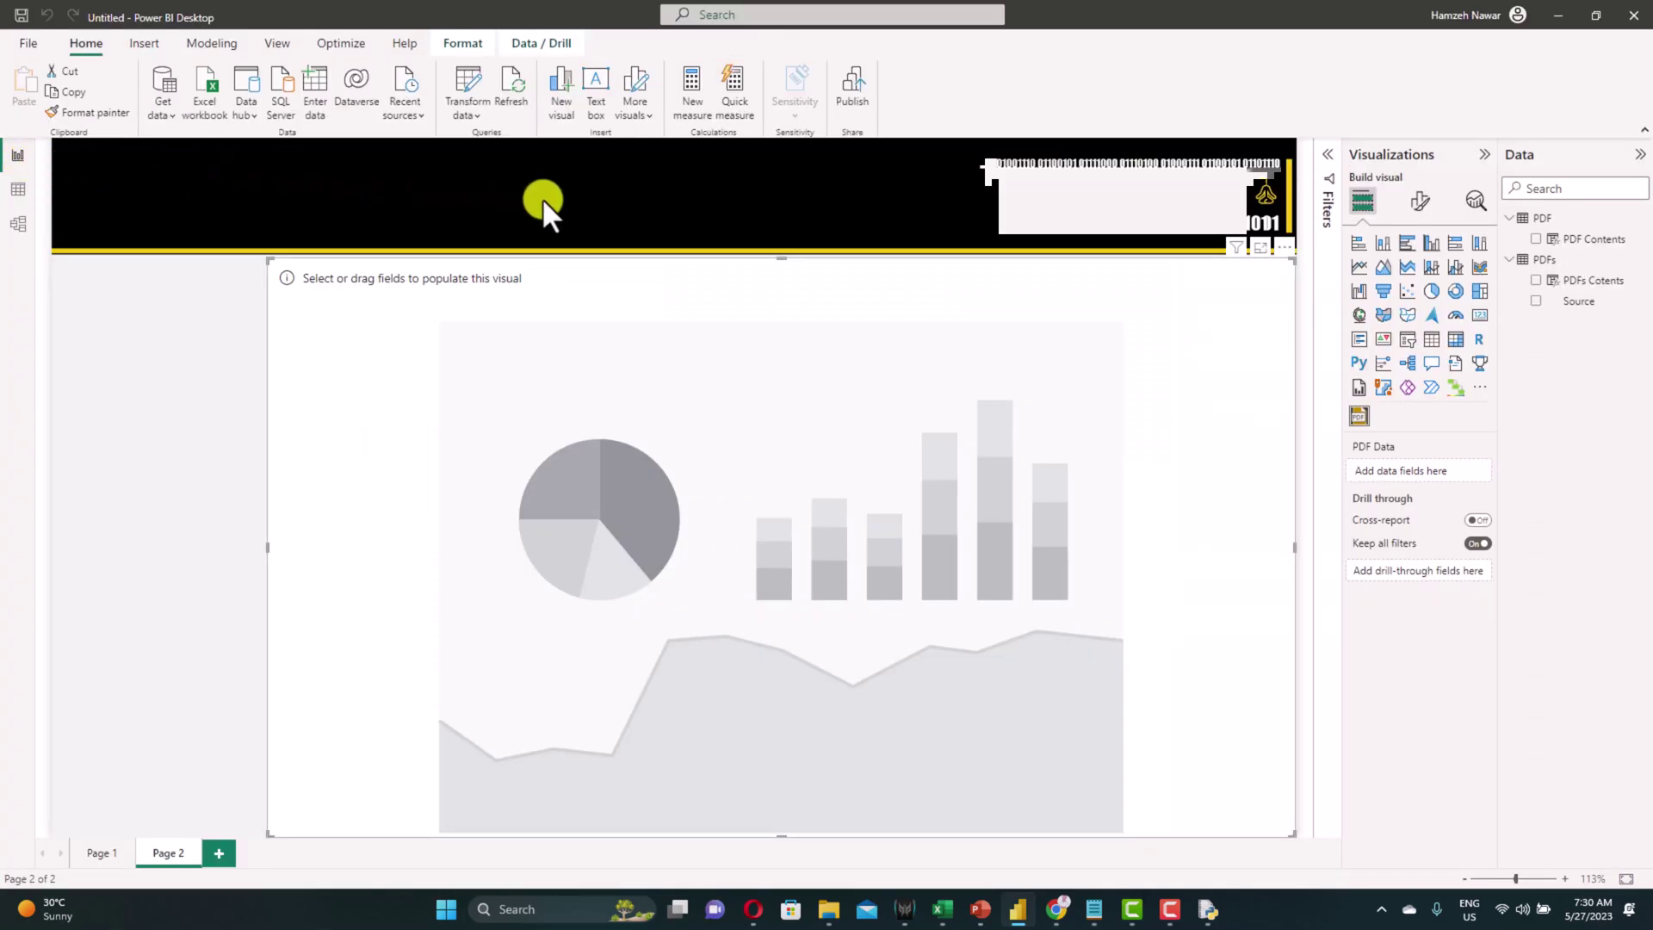
- Bind the PDFs Cotents column to the PDF viewer's data well
click(1572, 280)
drag(1574, 286, 1417, 473)
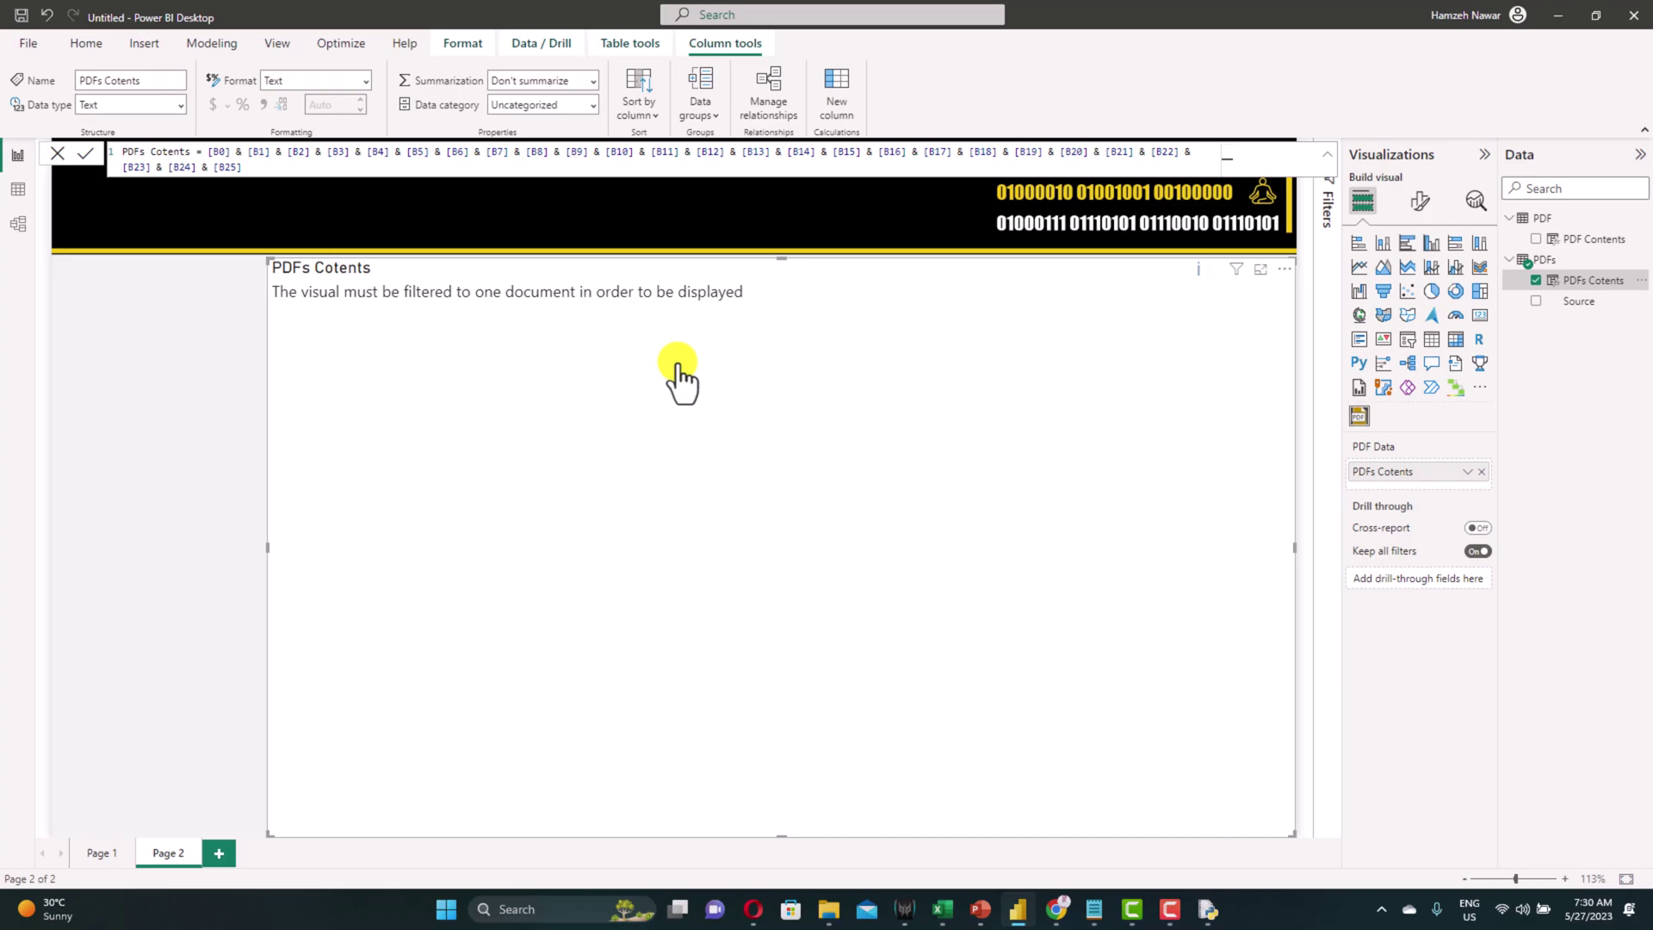
click(188, 515)
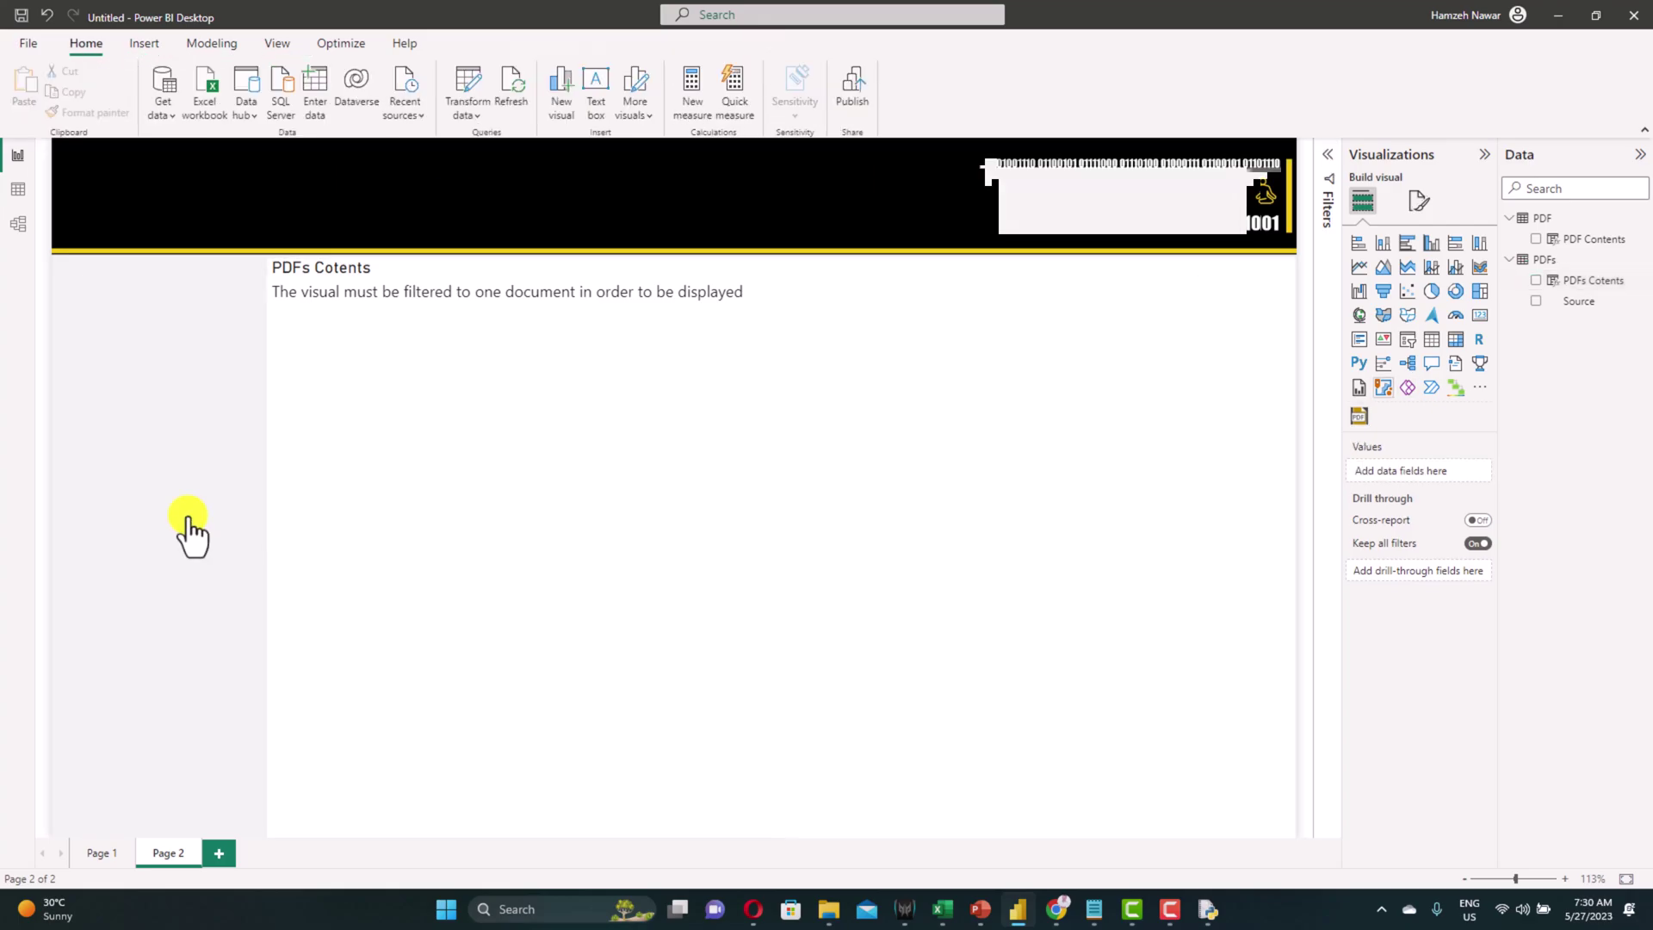
- Add a narrow slicer on the page's left using the Source field
click(1409, 340)
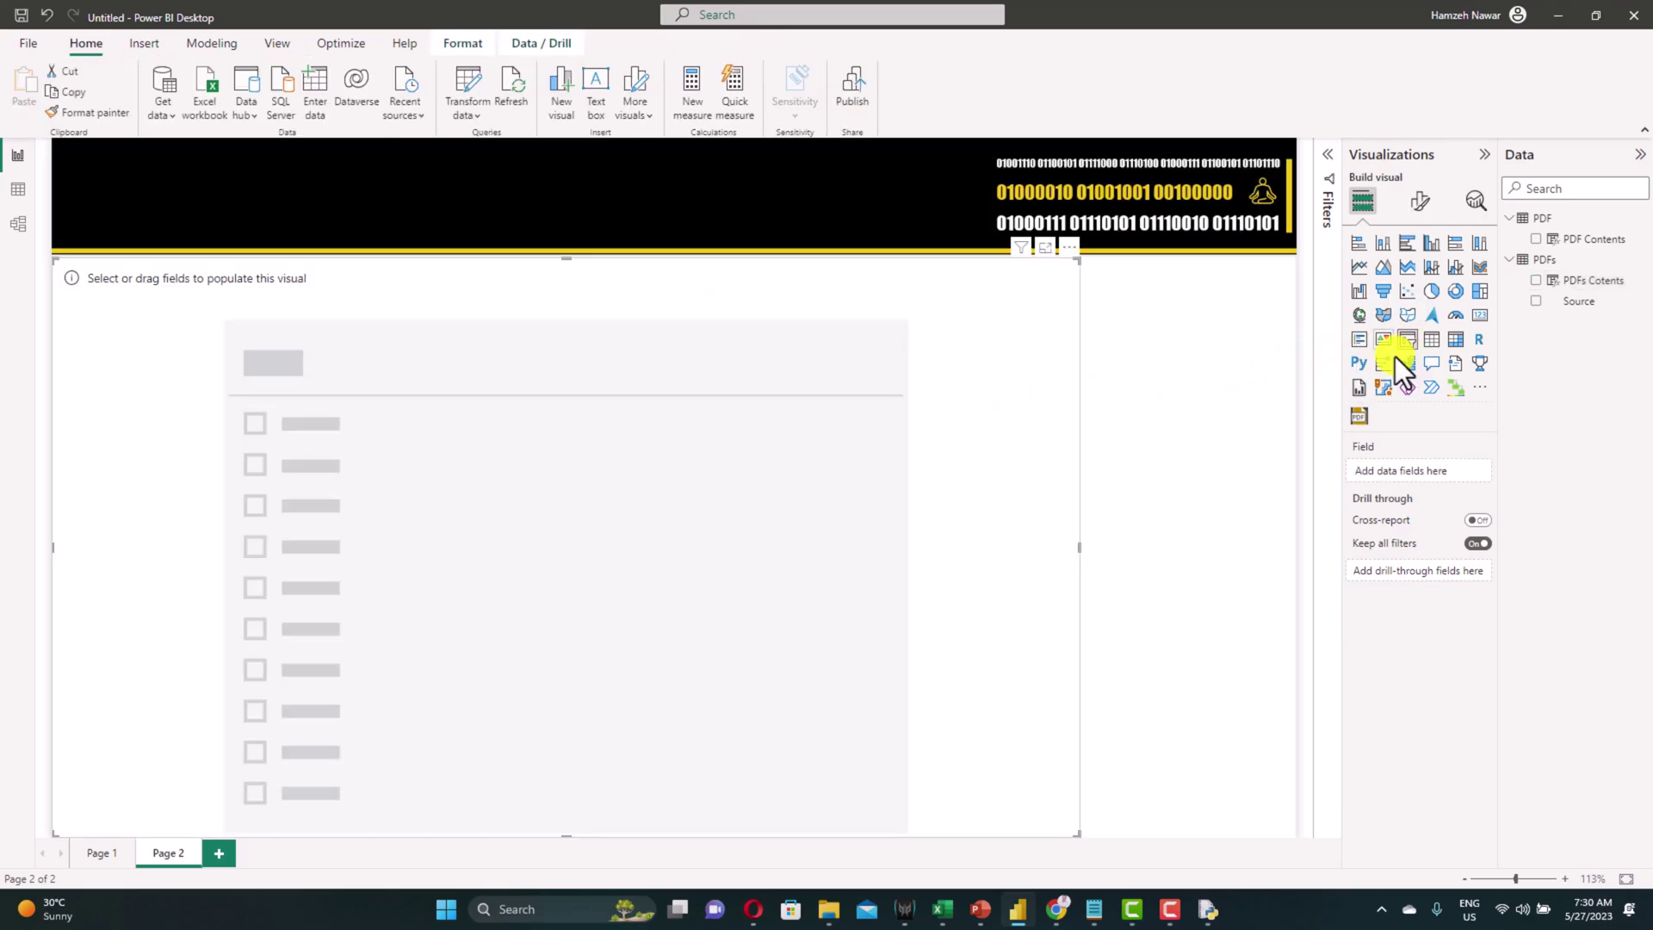
drag(1078, 546, 259, 556)
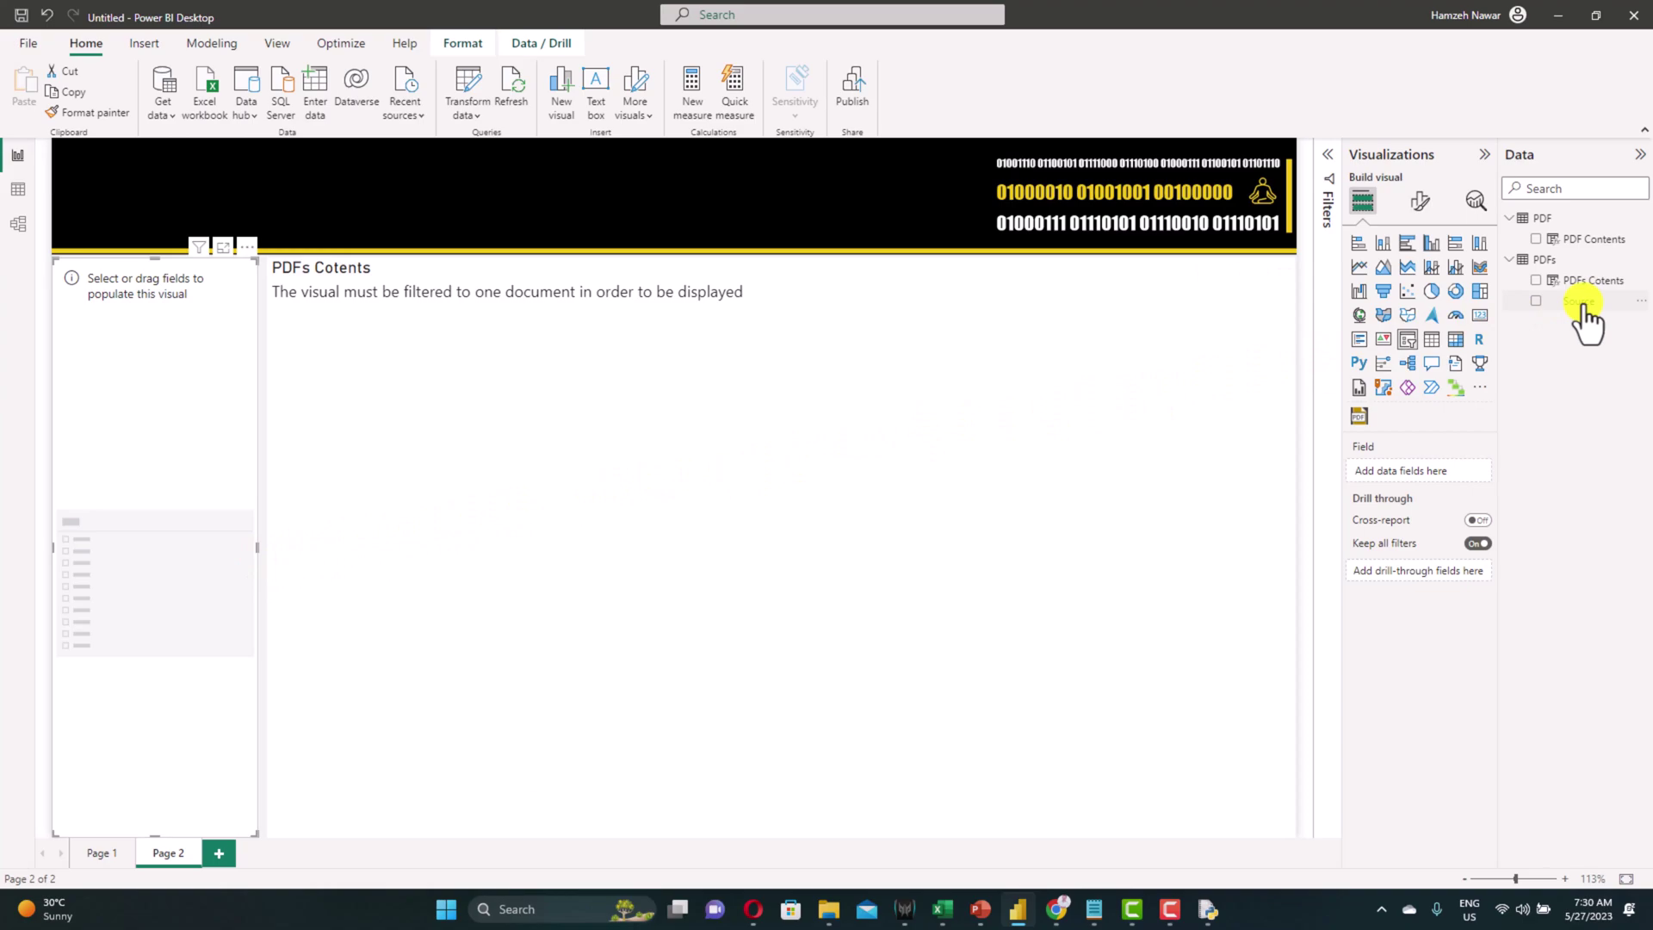
drag(1582, 303, 1436, 476)
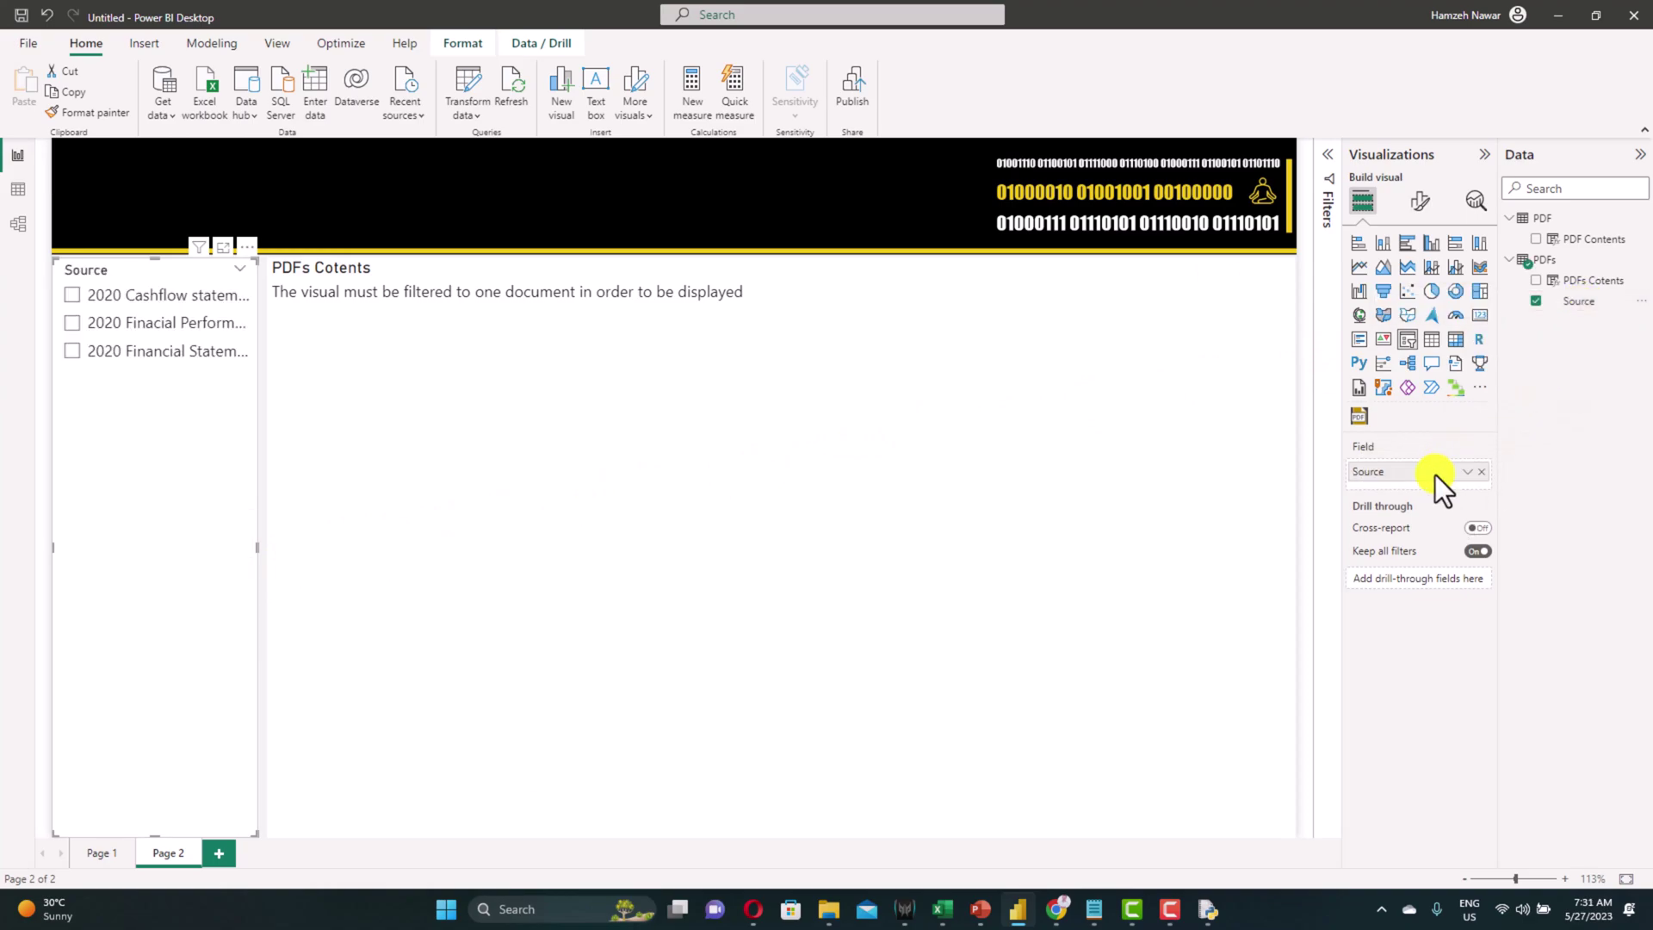
- Test the slicer on the cashflow, financial performance and financial statements PDFs, paging through each
click(73, 295)
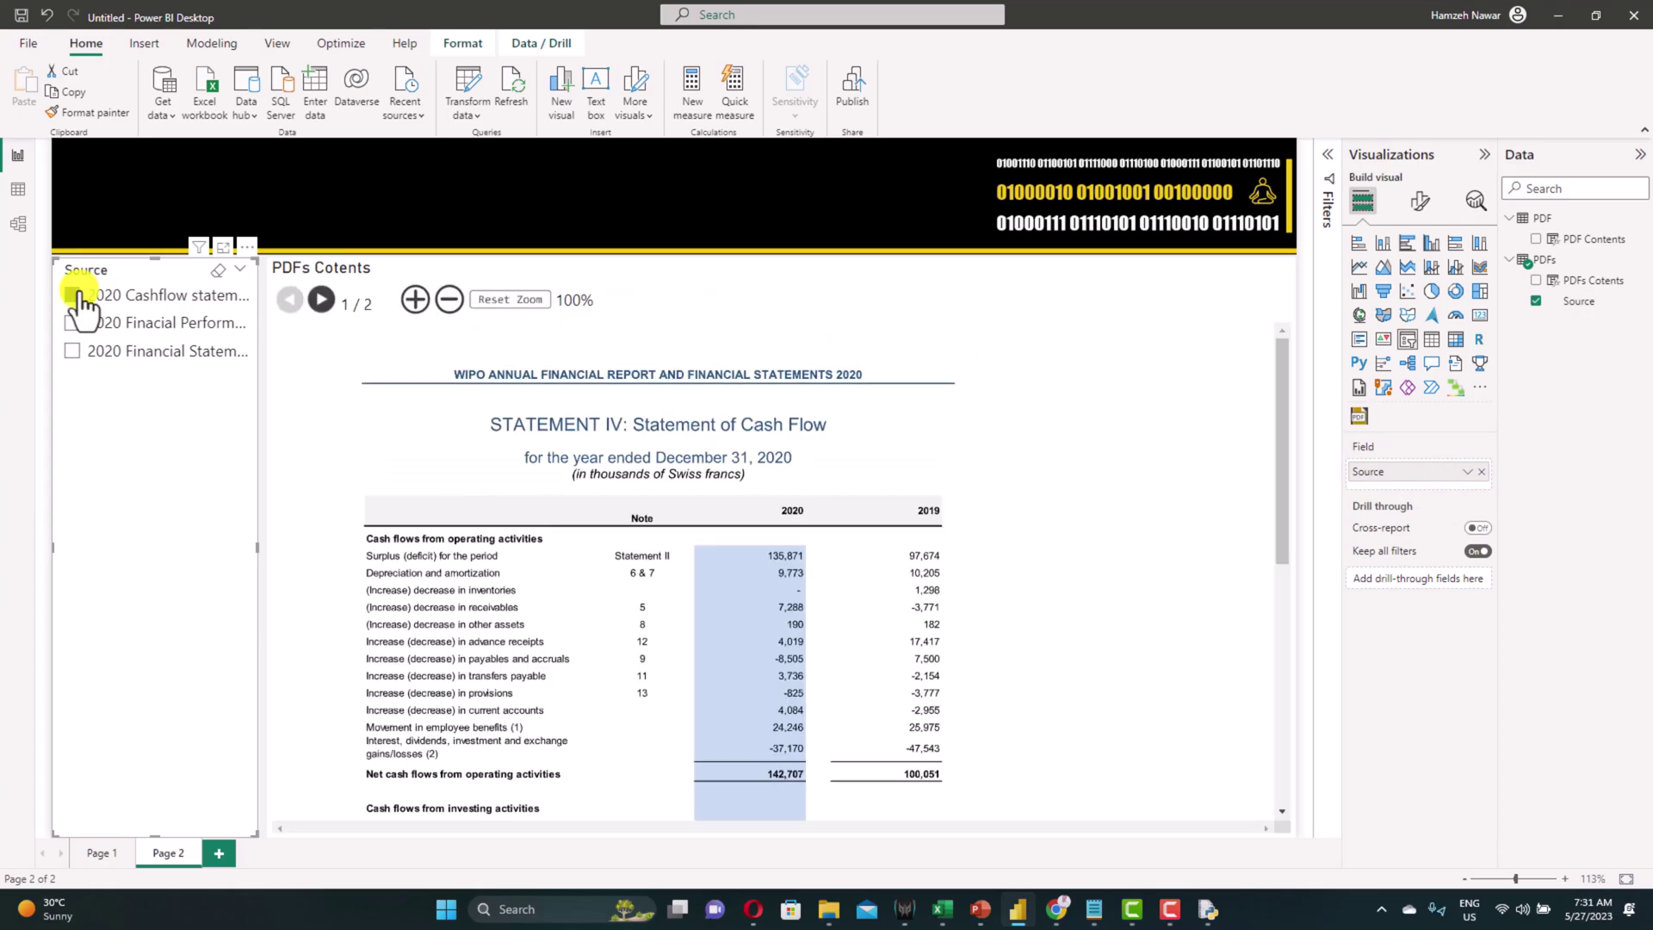
click(321, 299)
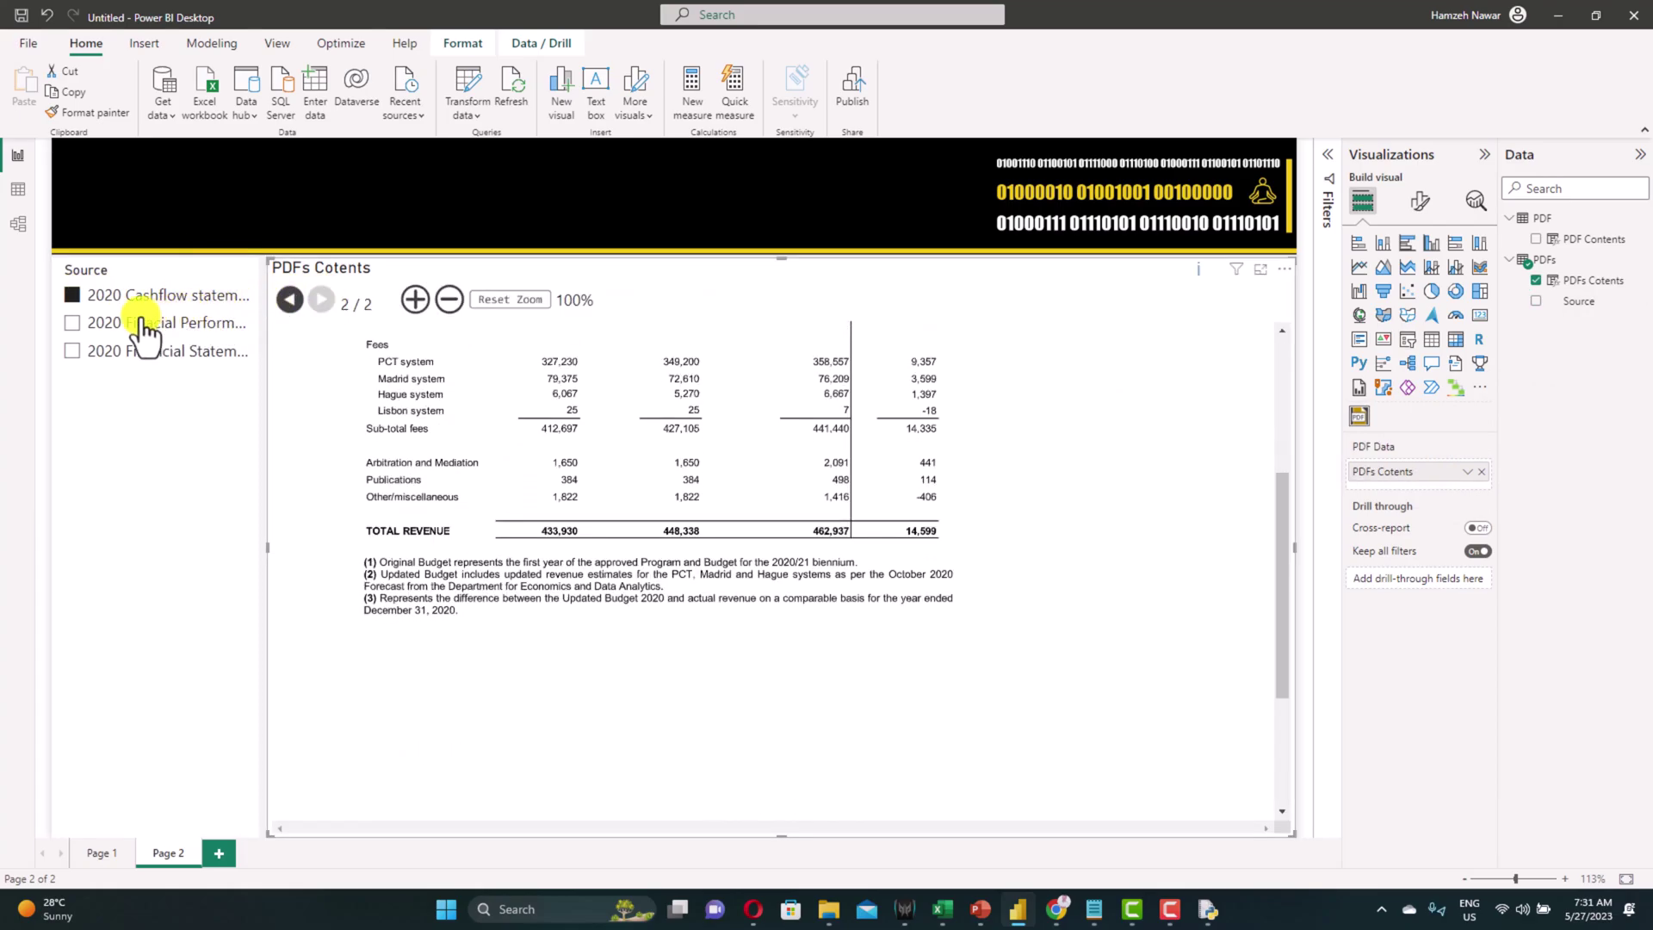
click(72, 323)
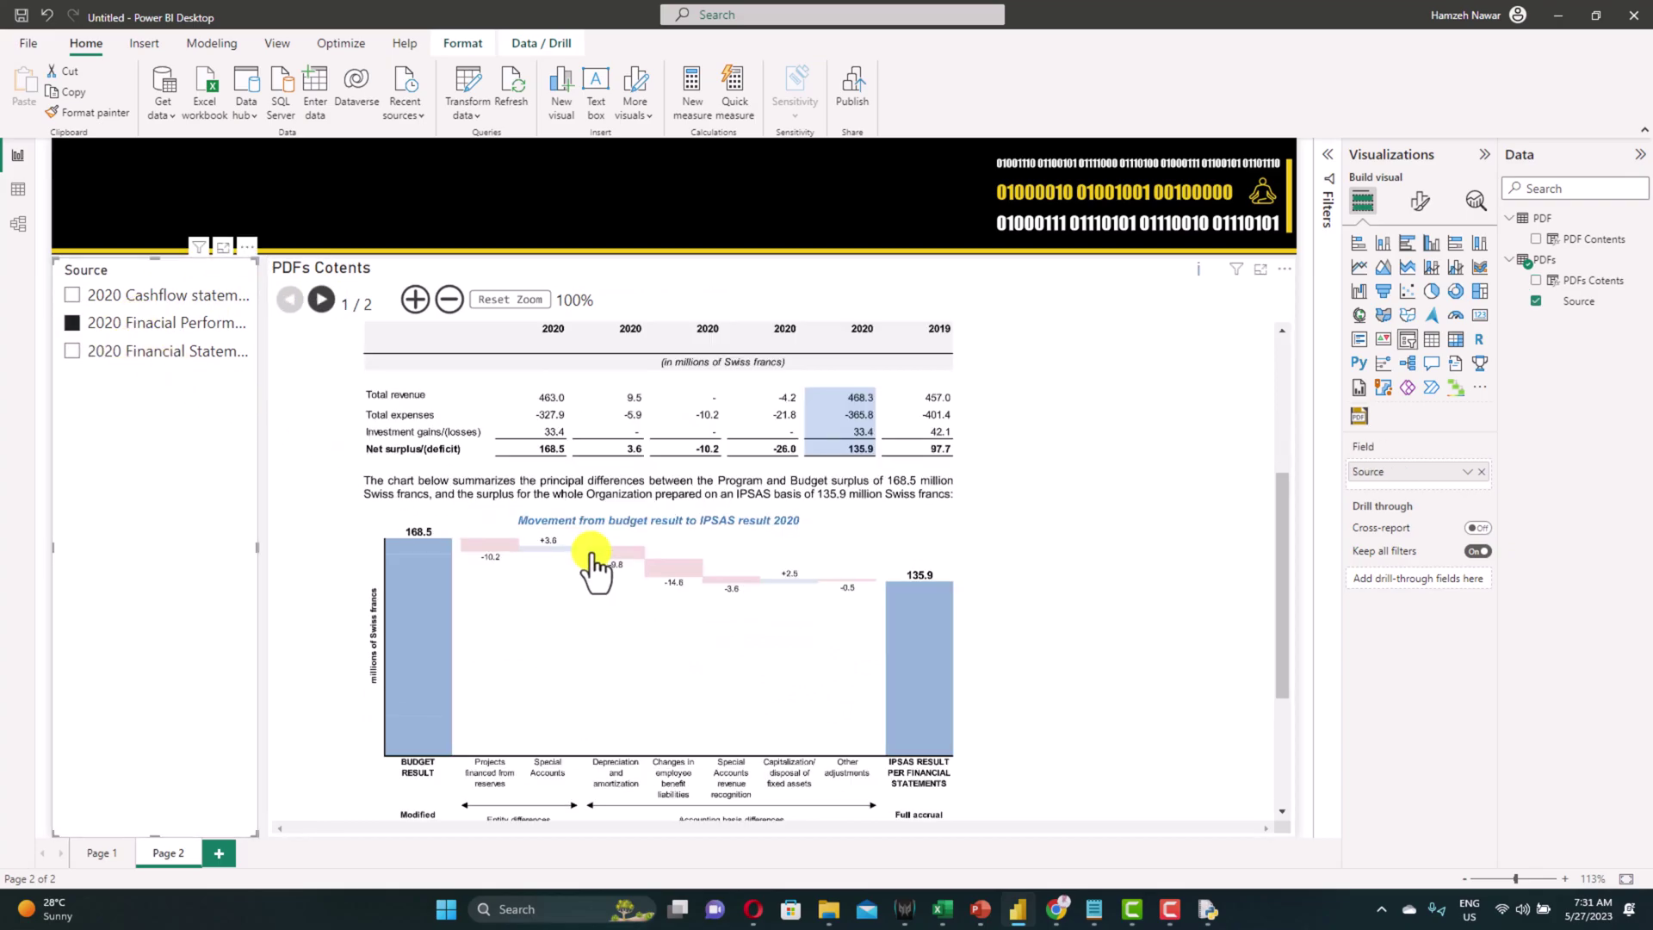
scroll(592, 564, down, 2)
scroll(592, 564, up, 5)
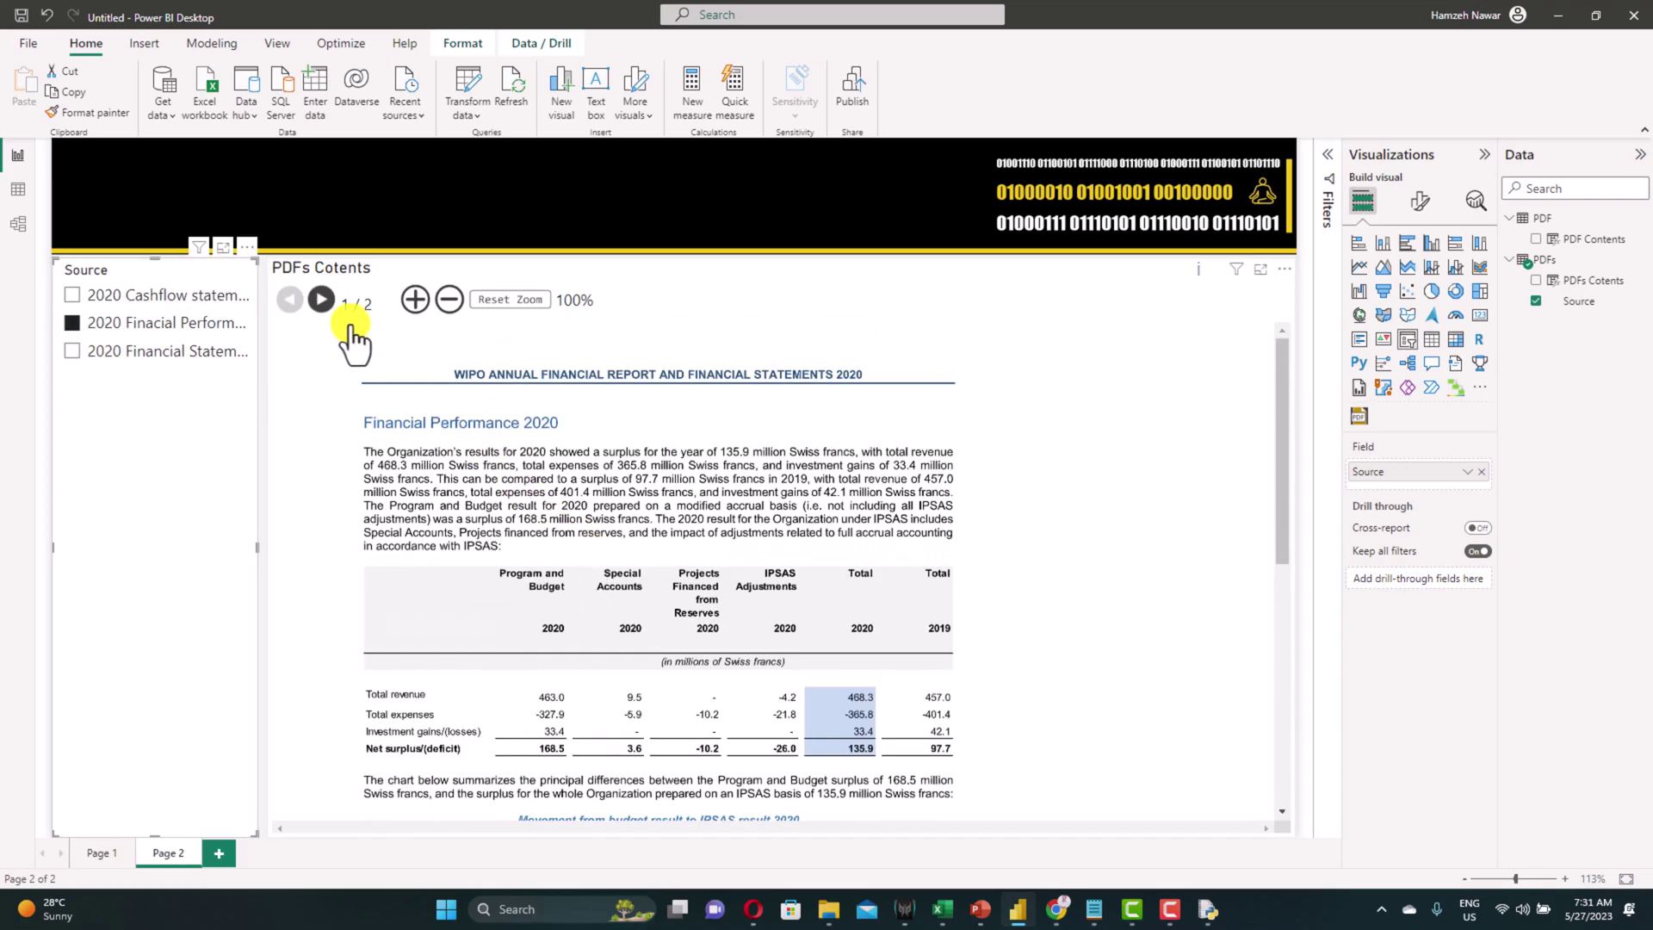
click(321, 299)
click(72, 350)
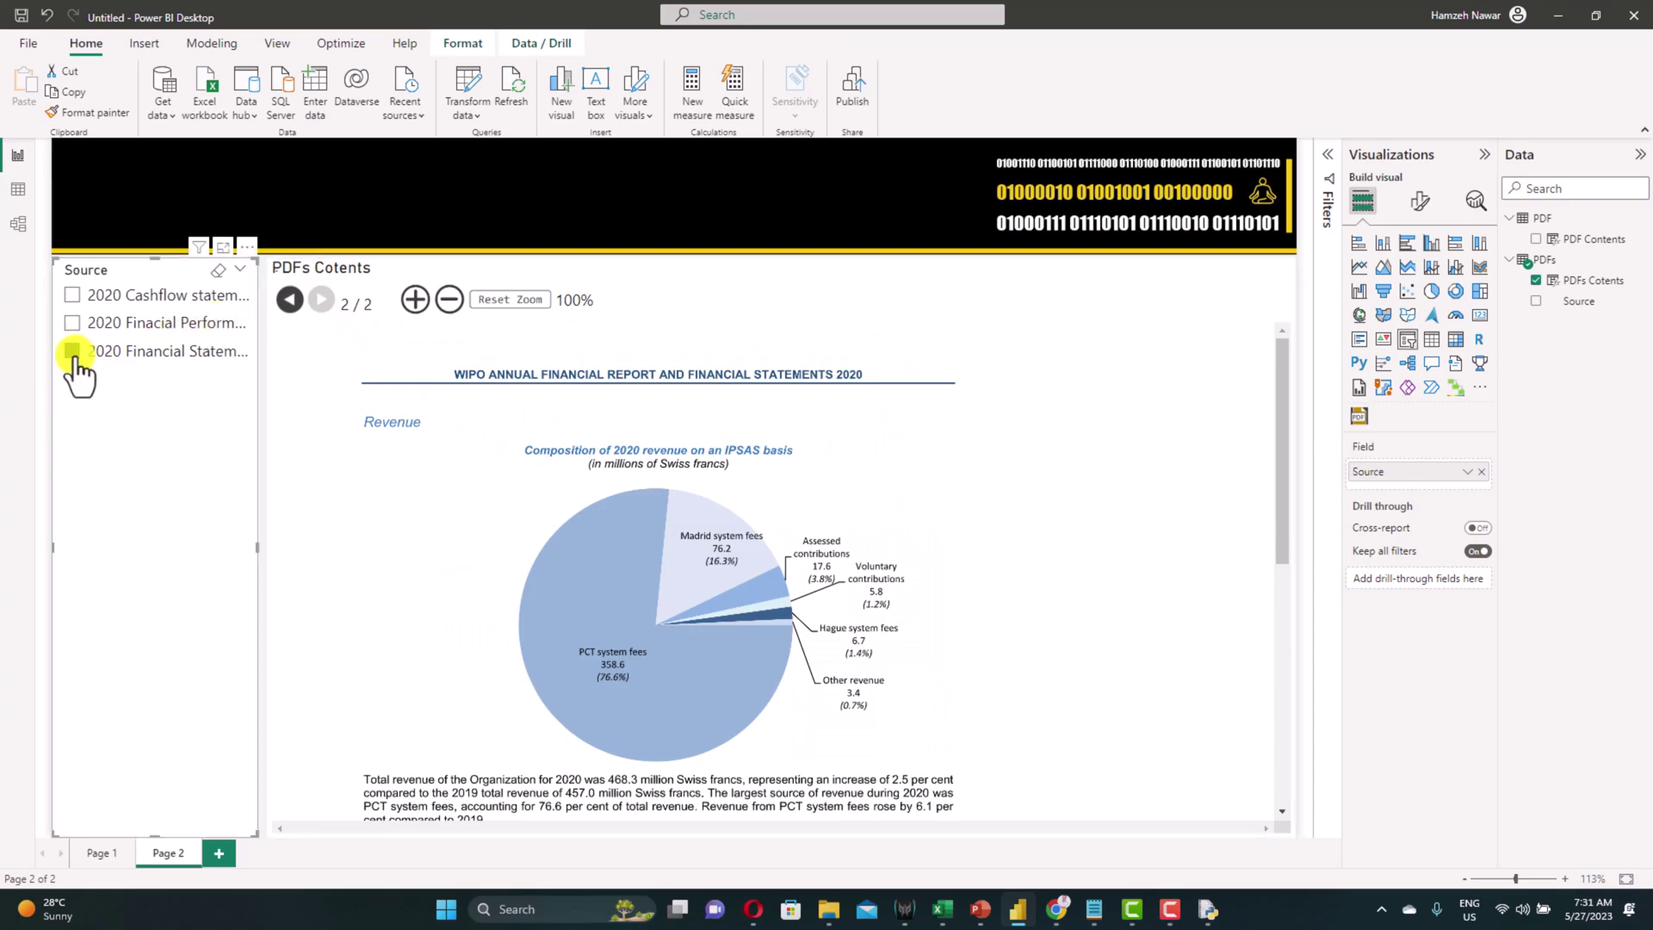
click(321, 298)
scroll(612, 528, down, 2)
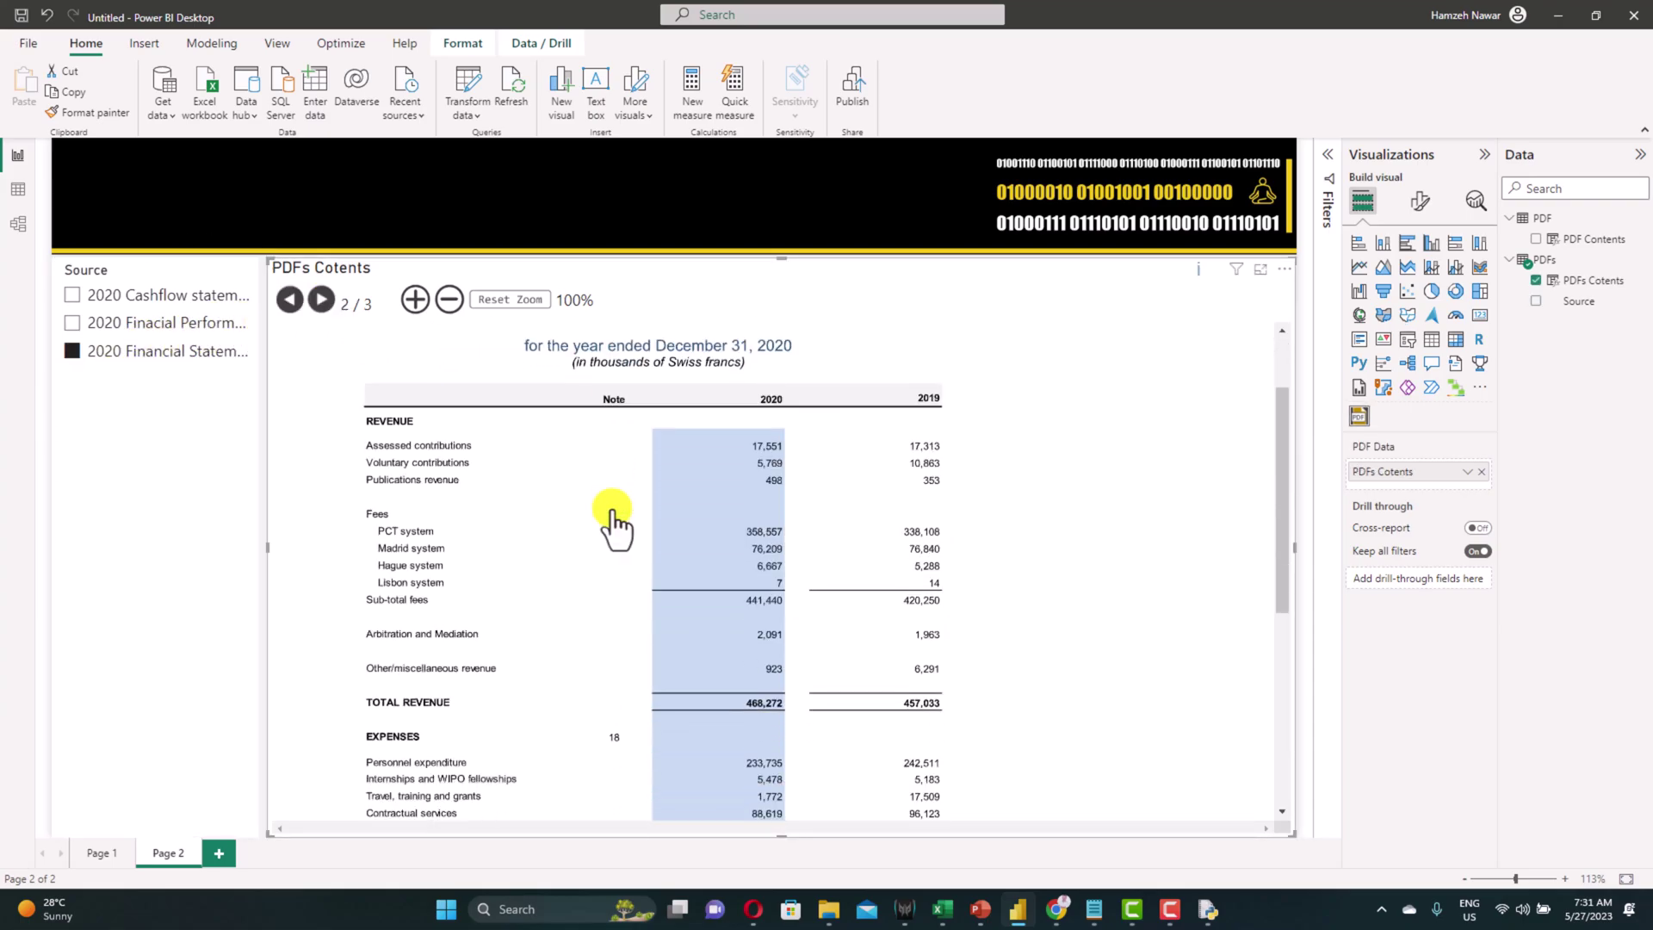
scroll(612, 527, down, 4)
scroll(612, 527, down, 1)
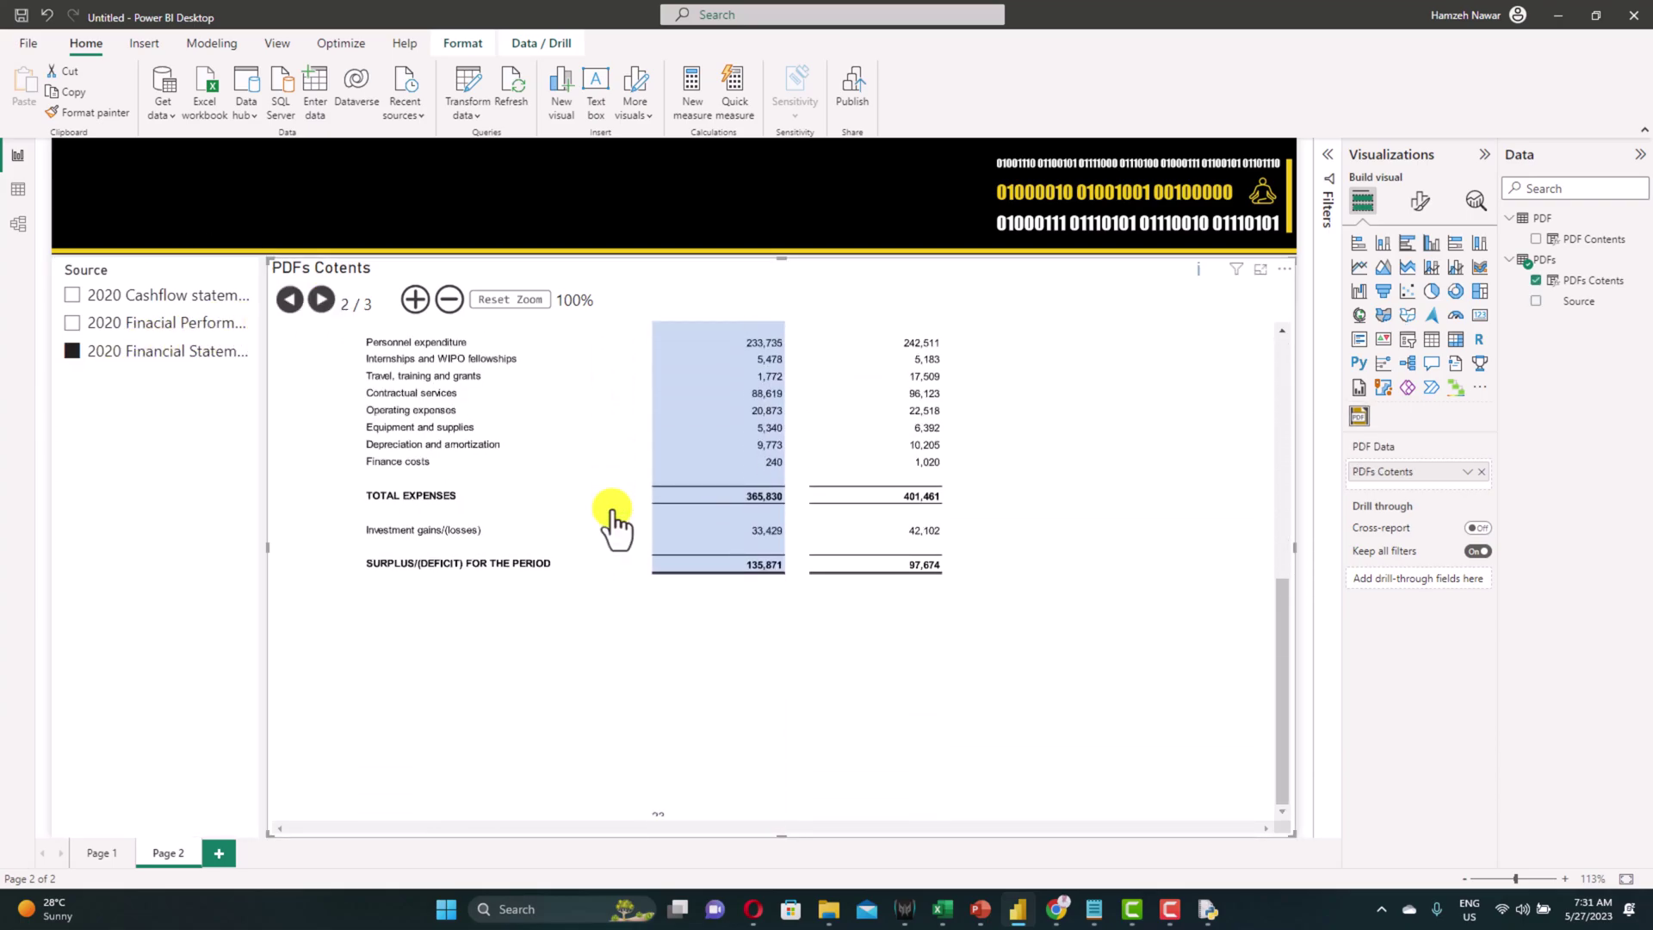
scroll(612, 527, up, 6)
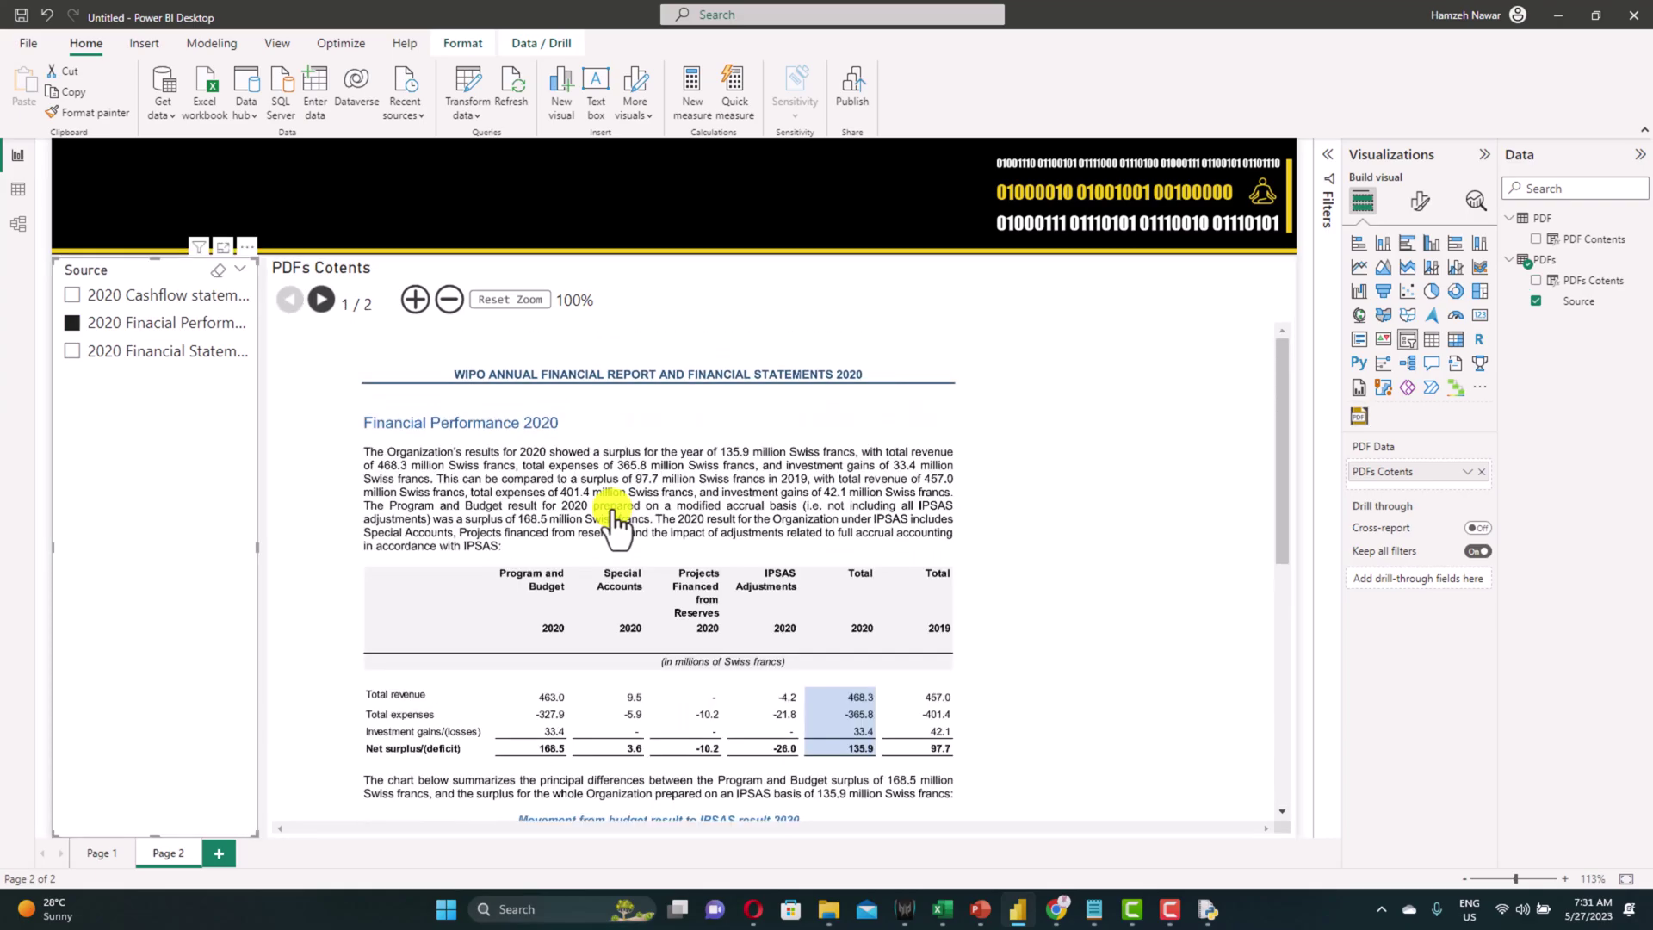